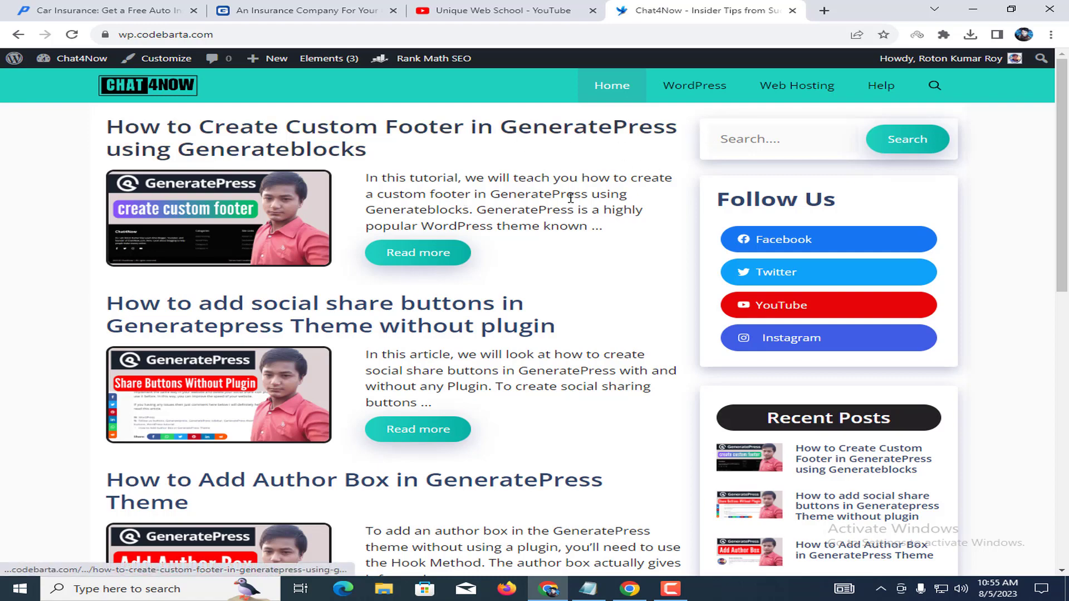
# Copy the word 'GeneratePress' from the Chat4Now blog post.
pyautogui.doubleClick(545, 190)
pyautogui.hotkey('ctrl', 'c')
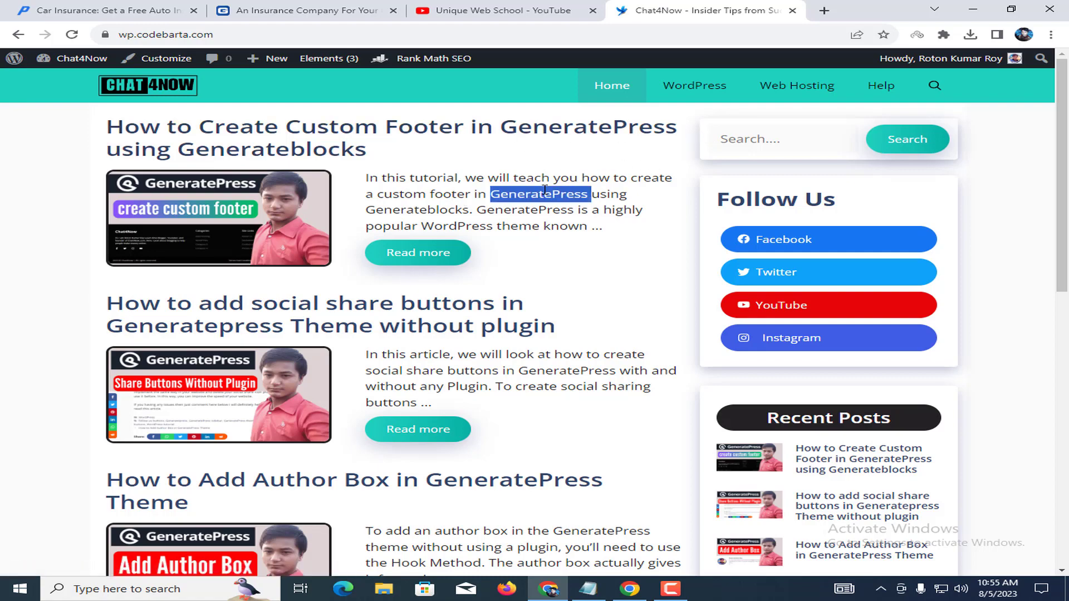
pyautogui.click(563, 6)
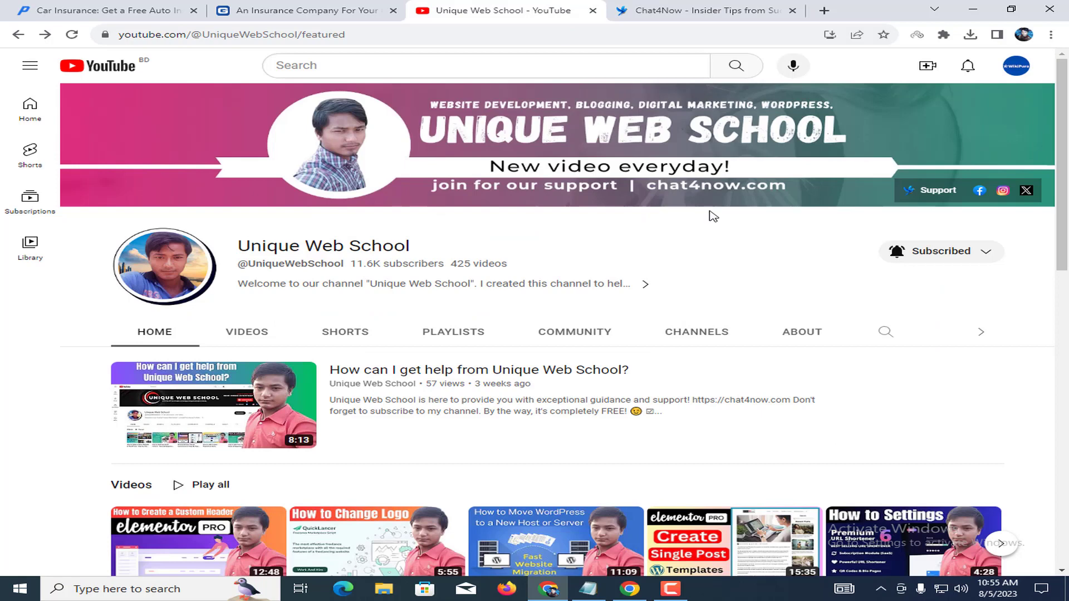
pyautogui.click(880, 332)
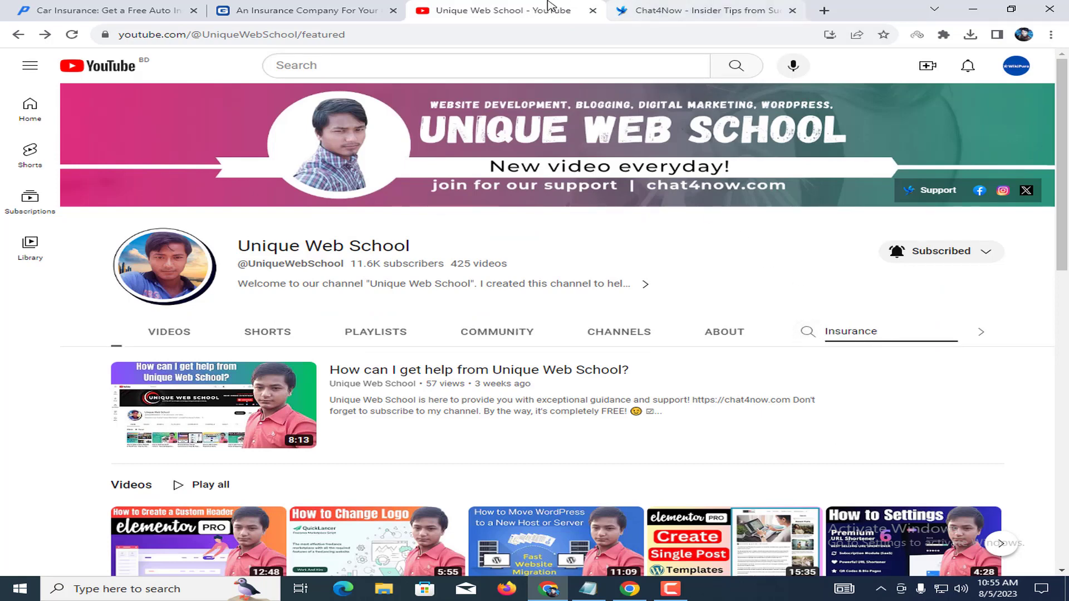
pyautogui.click(668, 10)
pyautogui.rightClick(518, 205)
pyautogui.click(543, 200)
# Search the Unique Web School channel for 'GeneratePress', replacing 'Insurance', then return to the blog.
pyautogui.hotkey('ctrl', 'shift', 'Tab')
pyautogui.doubleClick(858, 332)
pyautogui.hotkey('ctrl', 'v')
pyautogui.press('Return')
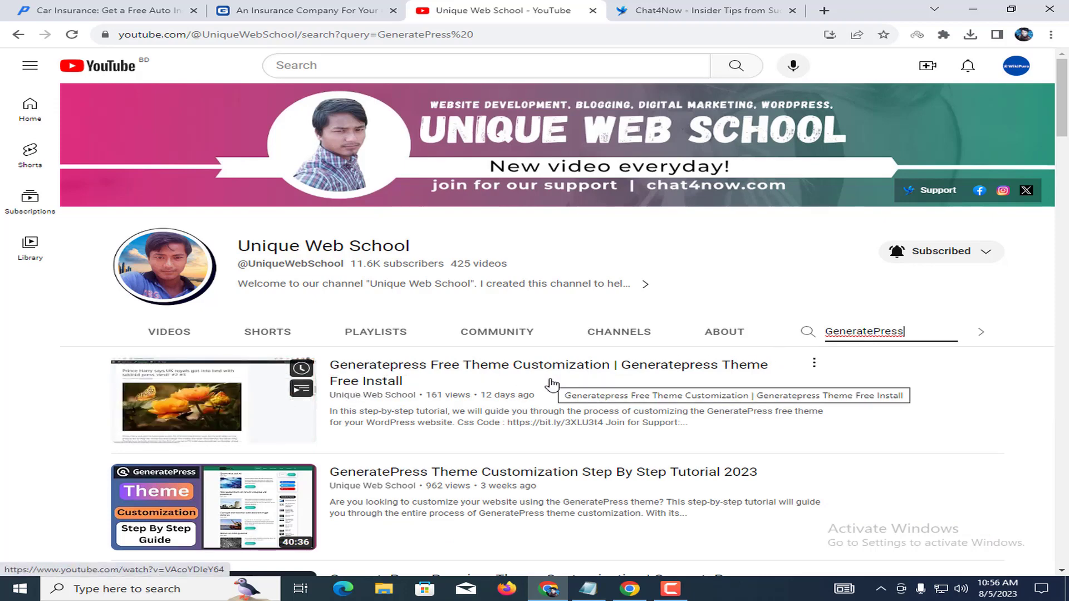
pyautogui.scroll(-2, 780, 367)
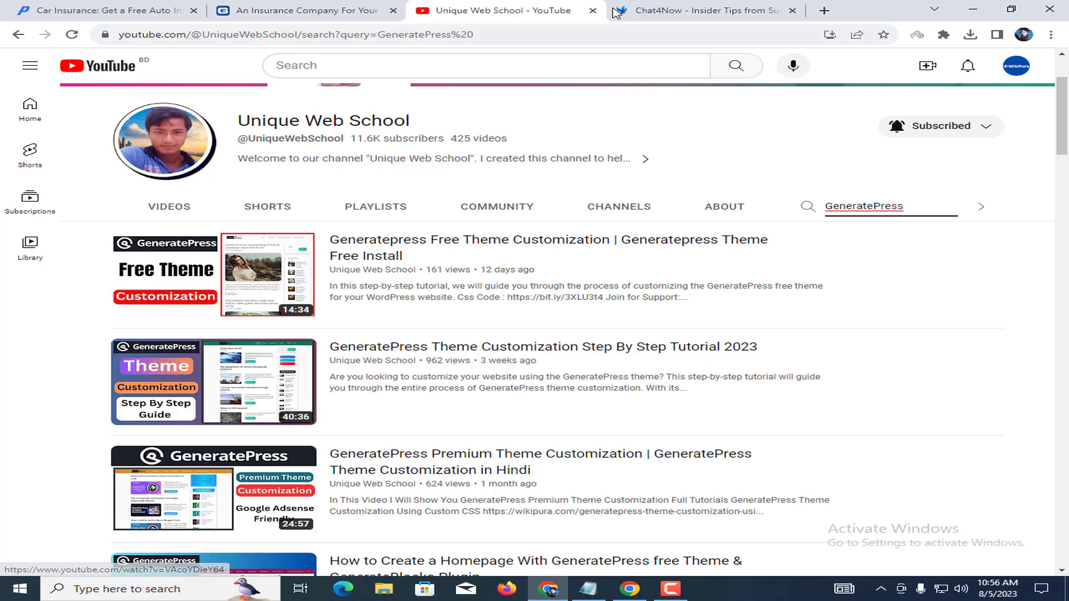
pyautogui.click(678, 10)
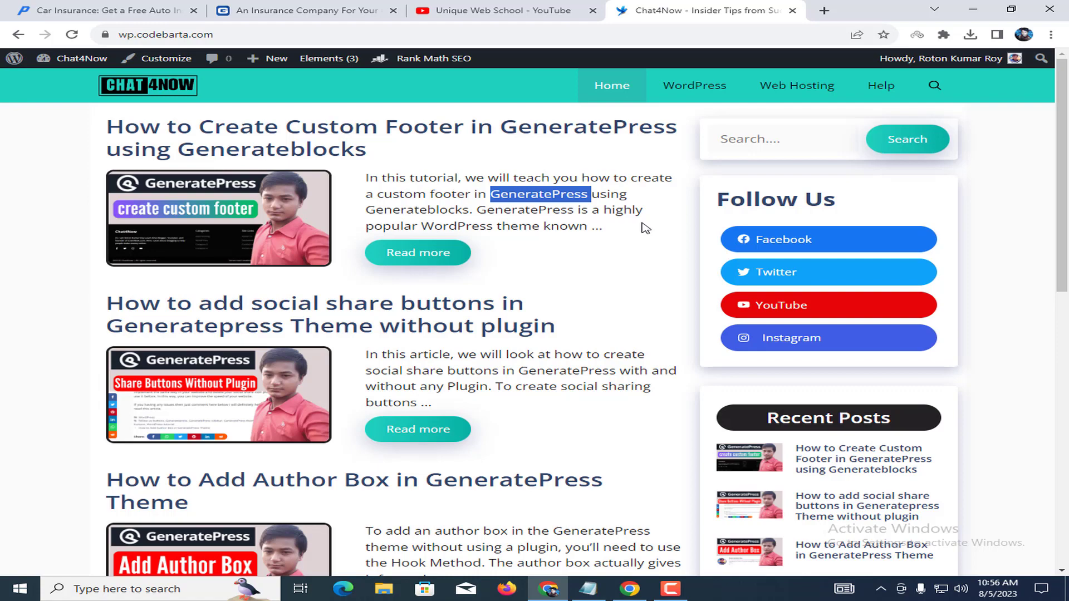
# Glance at the GeneratePress results, then open the Chat4Now admin Dashboard from the blog's admin bar.
pyautogui.click(538, 10)
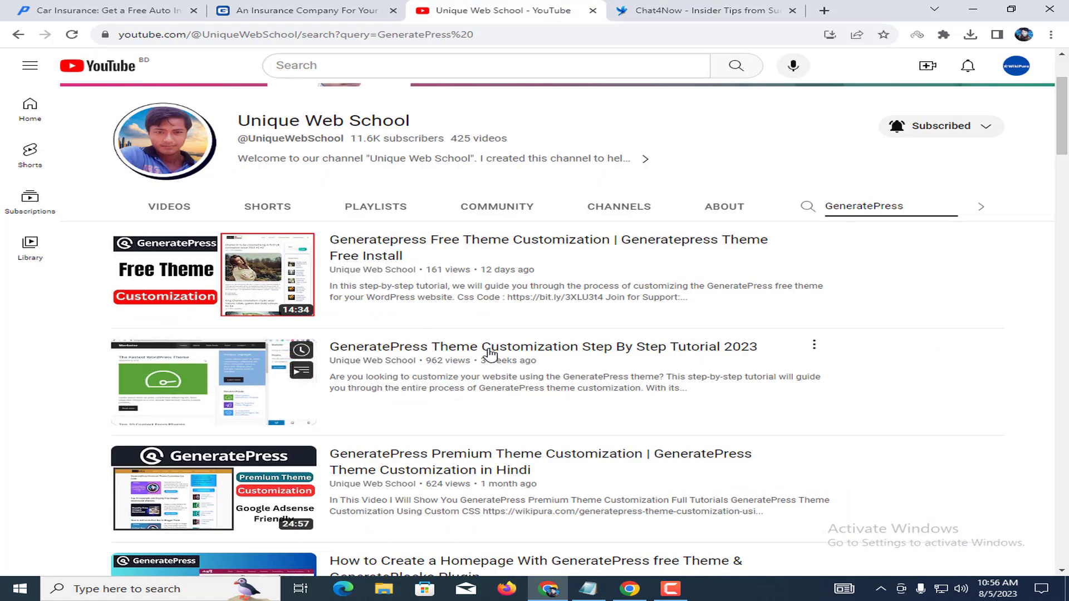
pyautogui.scroll(-2, 472, 352)
pyautogui.click(768, 8)
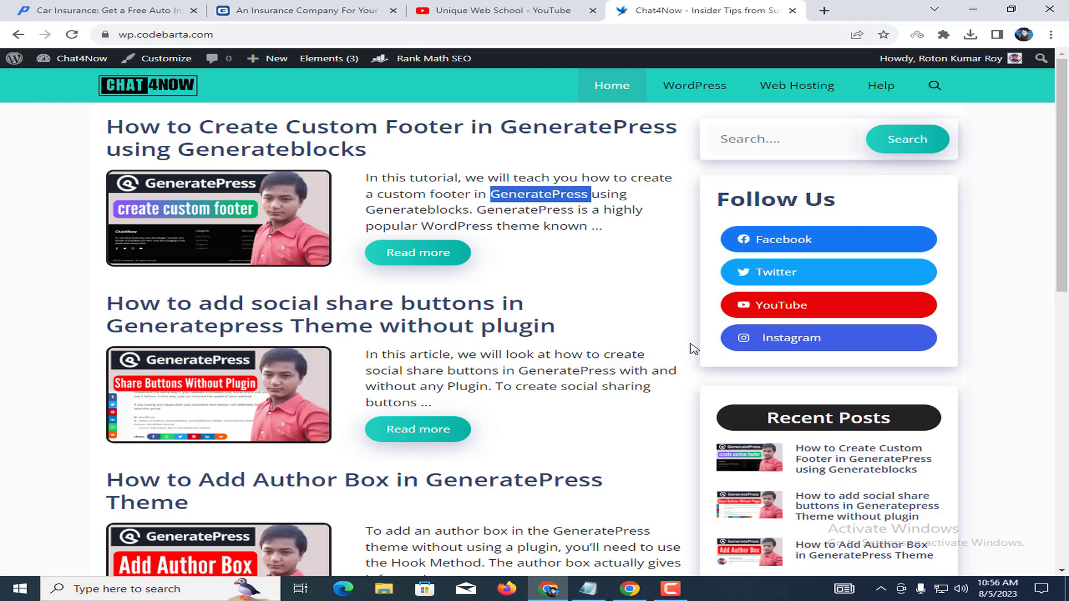
pyautogui.click(595, 267)
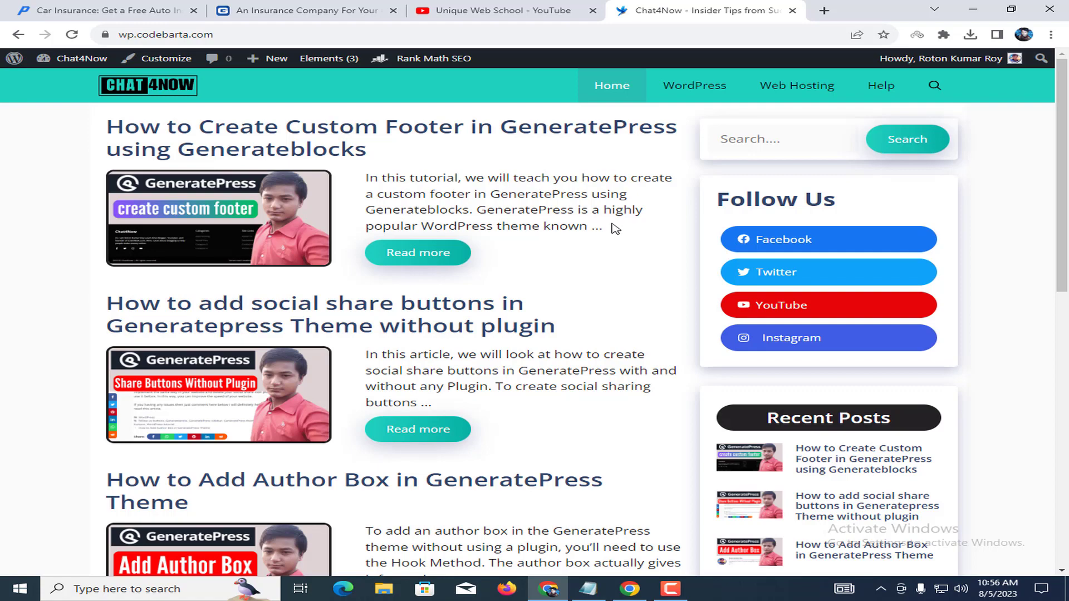
pyautogui.click(110, 58)
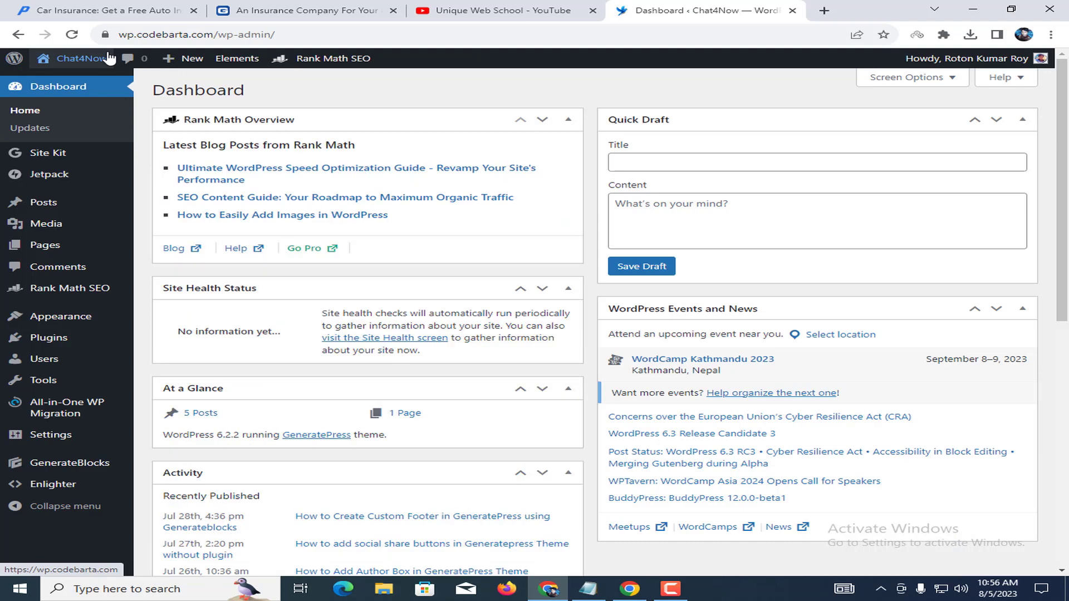
# Open Appearance > GeneratePress, review the active modules, and go to the Site Library tab.
pyautogui.moveTo(56, 322)
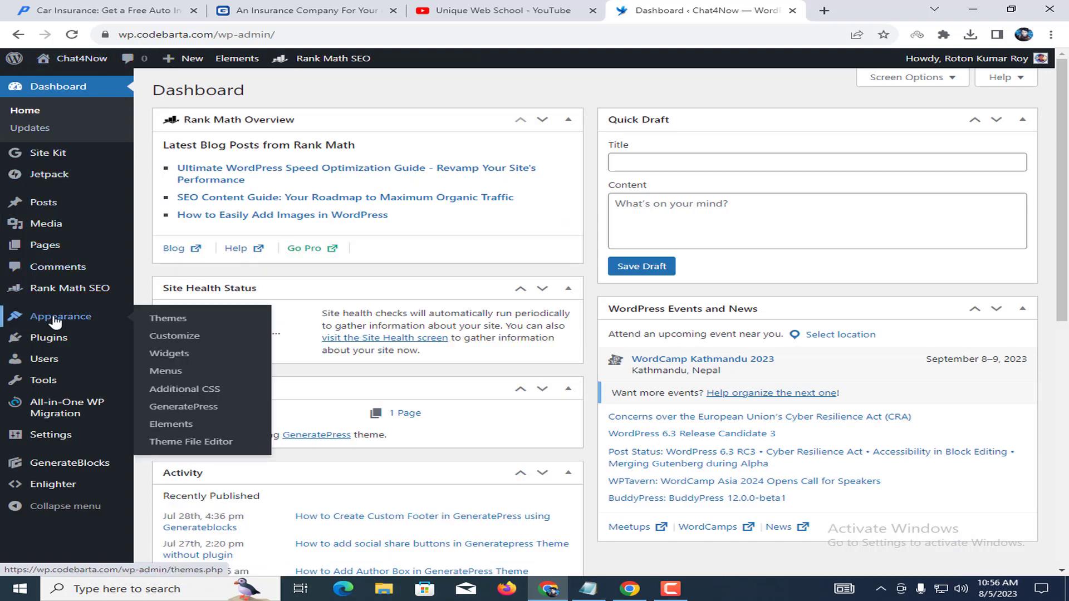
pyautogui.click(202, 408)
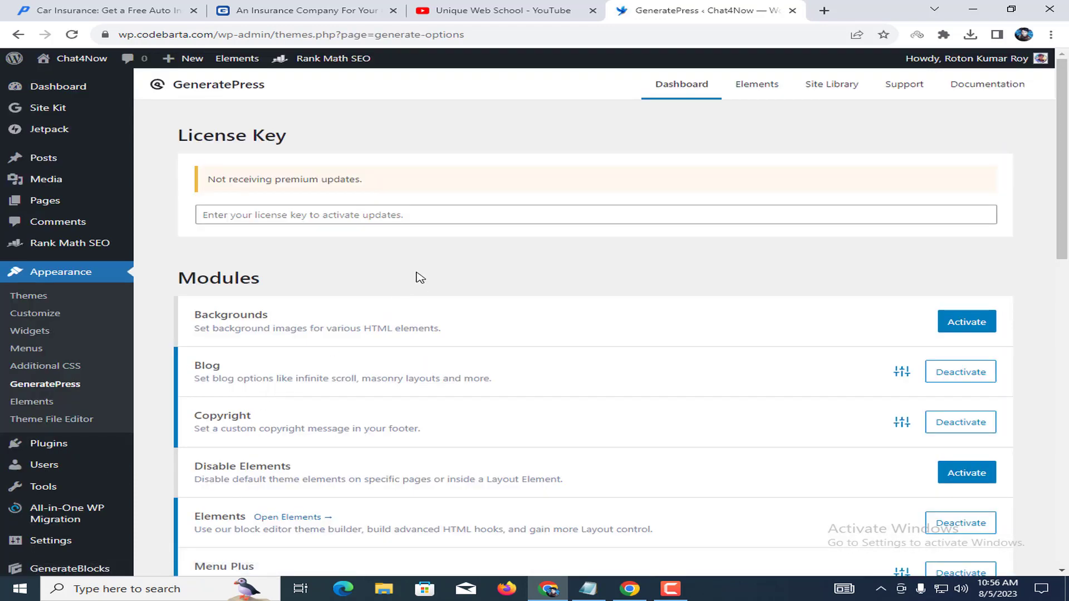
pyautogui.scroll(-5, 419, 277)
pyautogui.moveTo(195, 355); pyautogui.dragTo(252, 356)
pyautogui.click(473, 357)
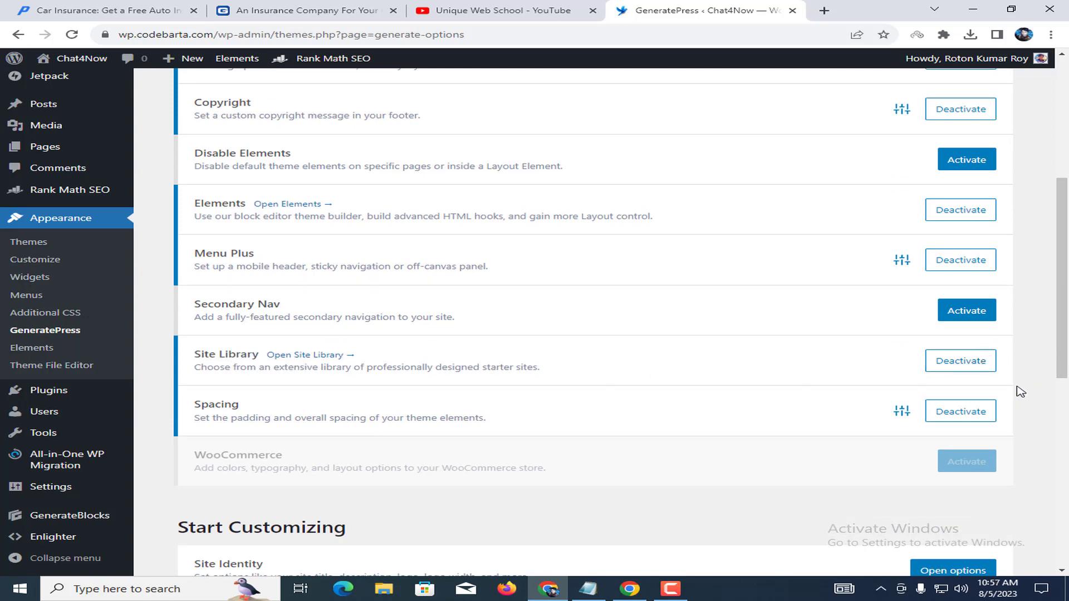
pyautogui.scroll(5, 696, 296)
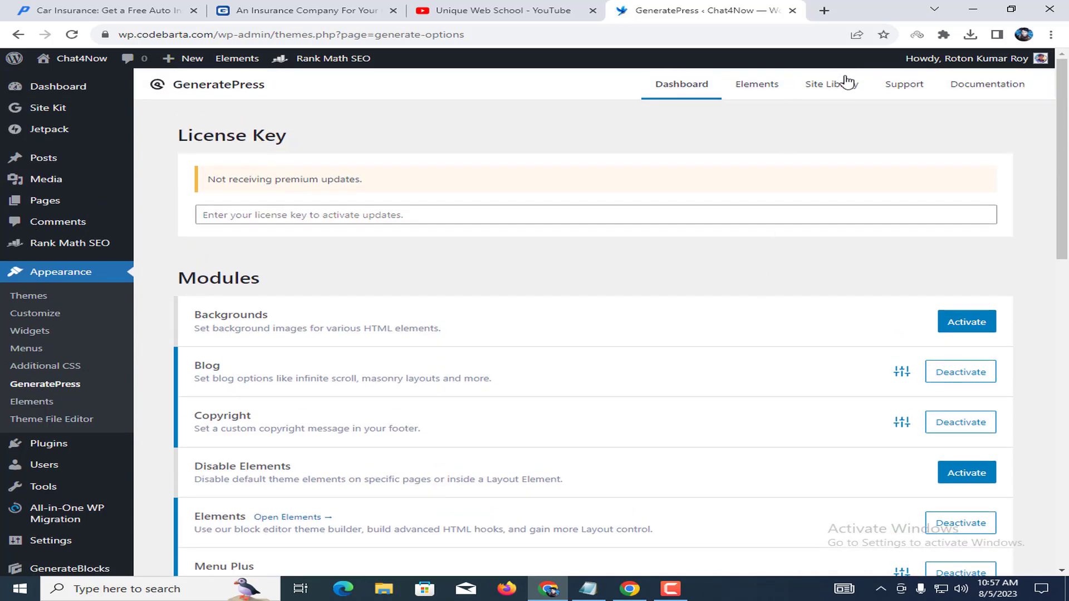
pyautogui.click(847, 82)
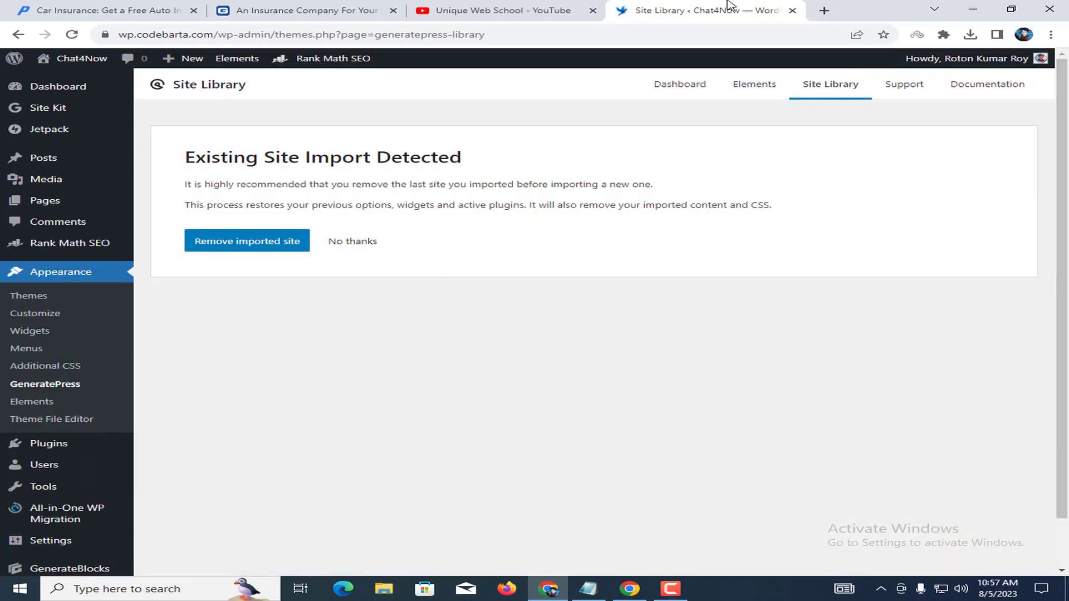
# Open the Chat4Now blog front end in a separate new tab.
pyautogui.rightClick(94, 55)
pyautogui.click(130, 62)
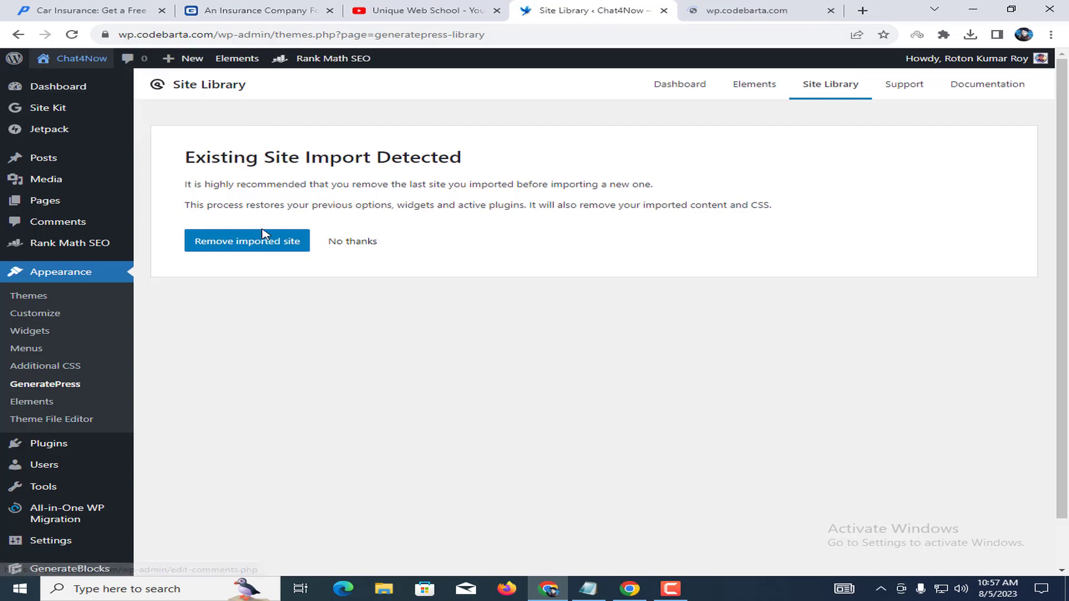
pyautogui.click(759, 11)
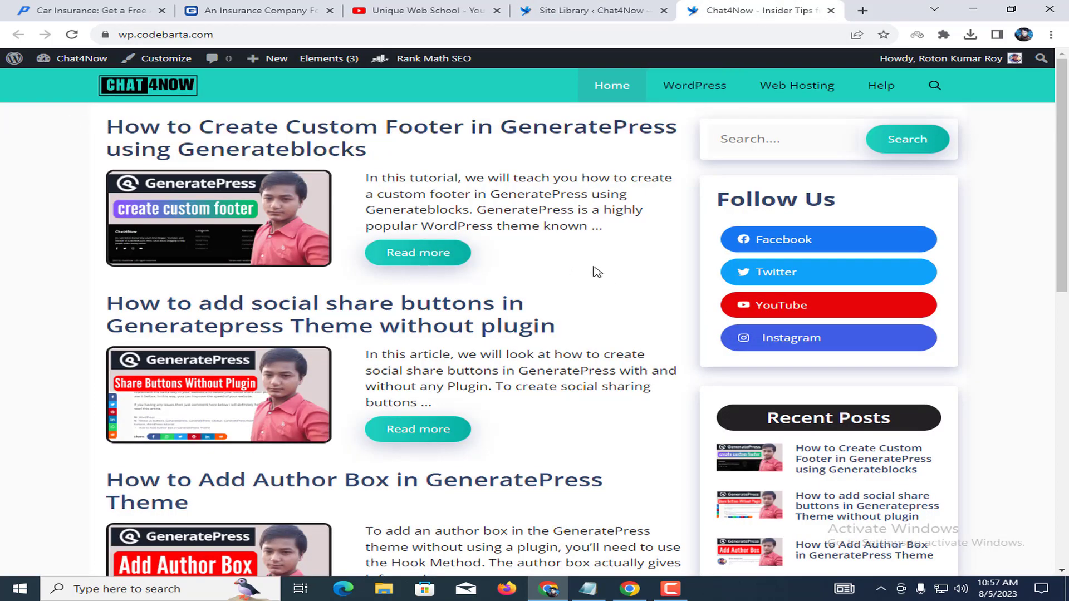
pyautogui.click(589, 15)
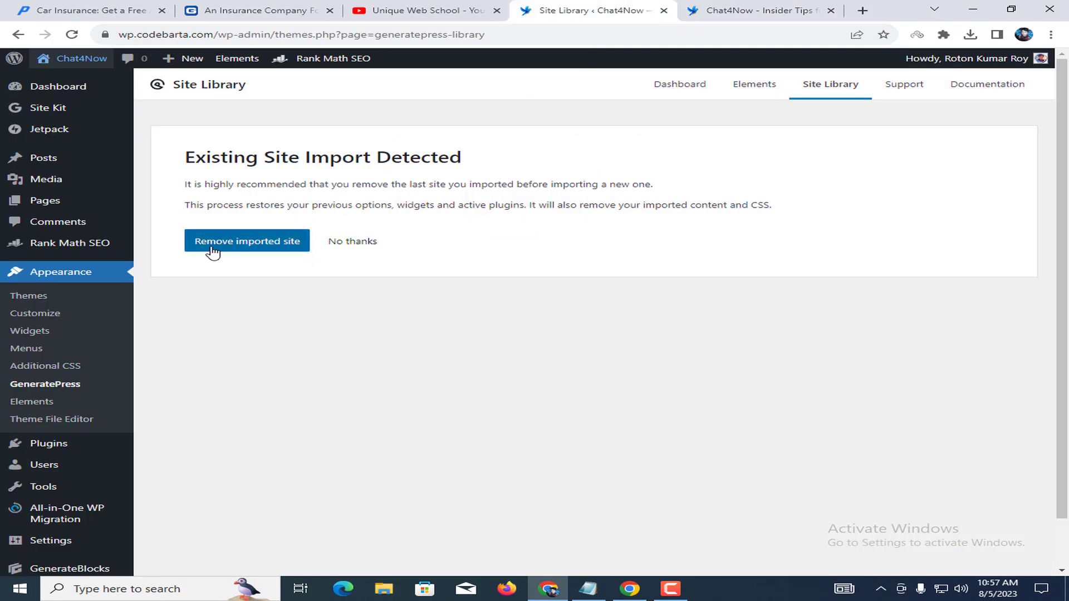
# Remove the previously imported site and reload the blog to confirm the plain GeneratePress layout.
pyautogui.click(230, 243)
pyautogui.click(616, 118)
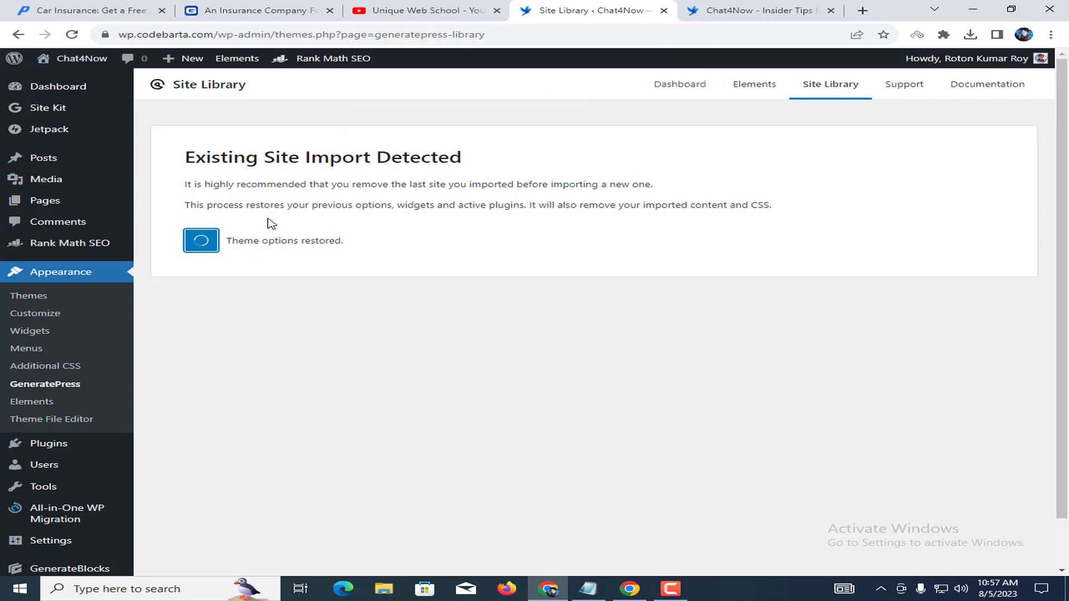
pyautogui.click(776, 5)
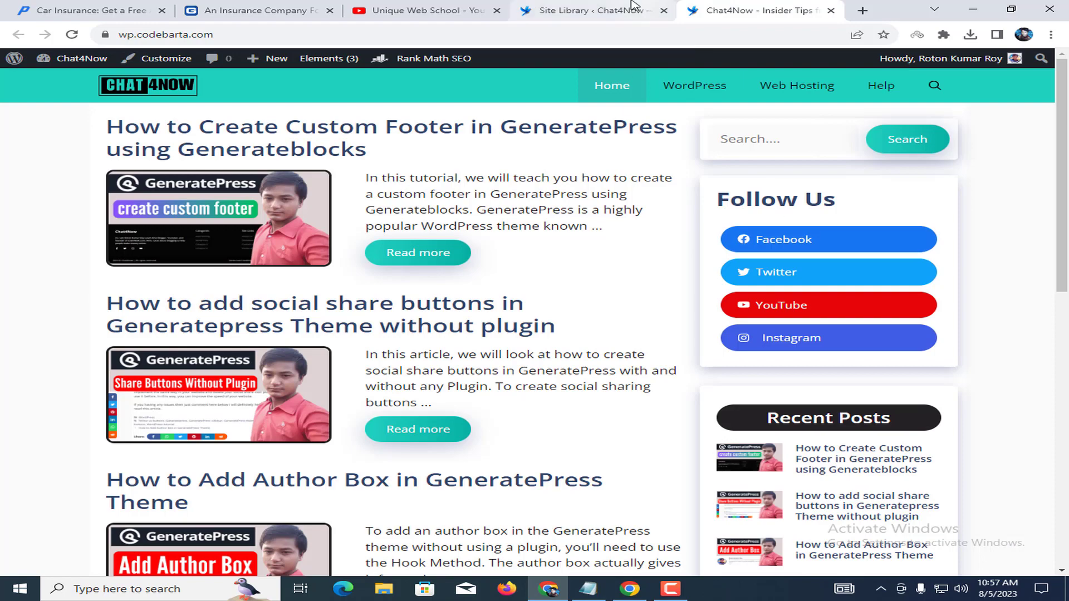
pyautogui.click(635, 10)
pyautogui.click(790, 9)
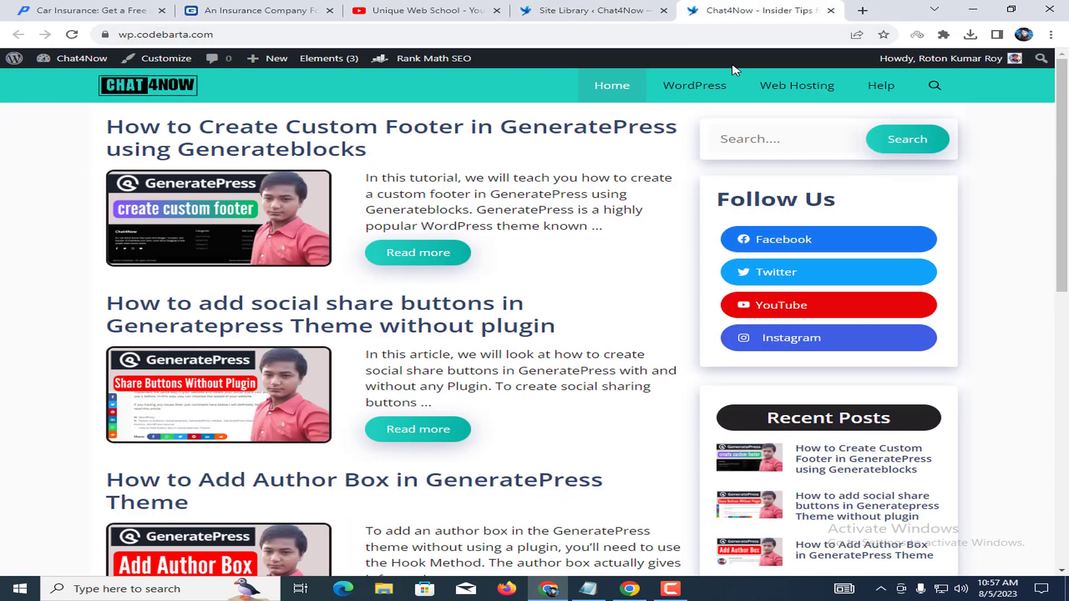
pyautogui.click(72, 34)
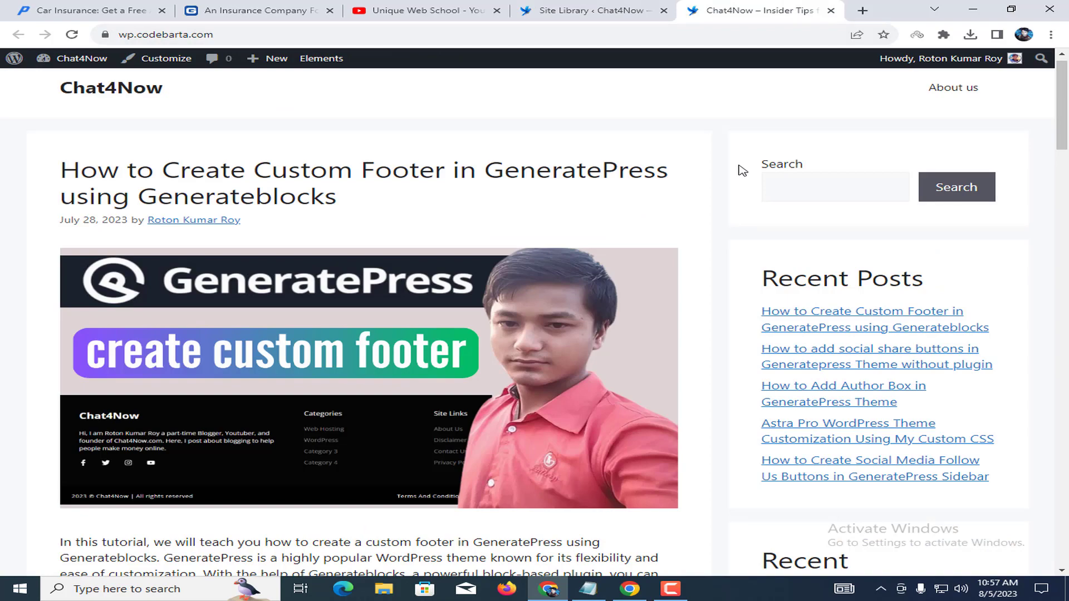
pyautogui.scroll(-8, 477, 334)
pyautogui.scroll(8, 490, 295)
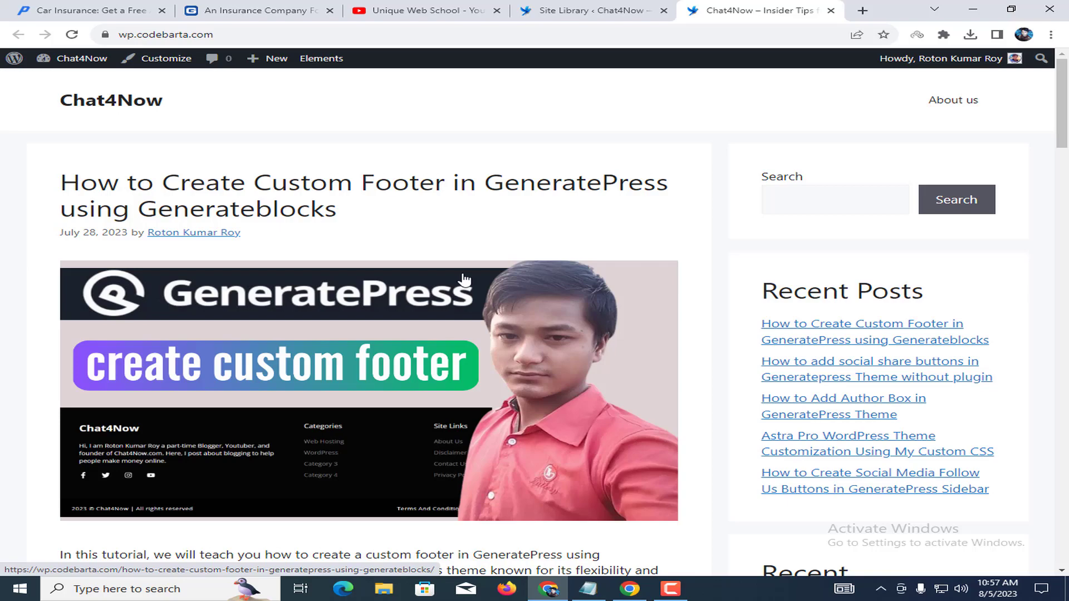
# Preview the SafeWheels insurance starter site and note its GenerateBlocks plugin requirement.
pyautogui.click(557, 7)
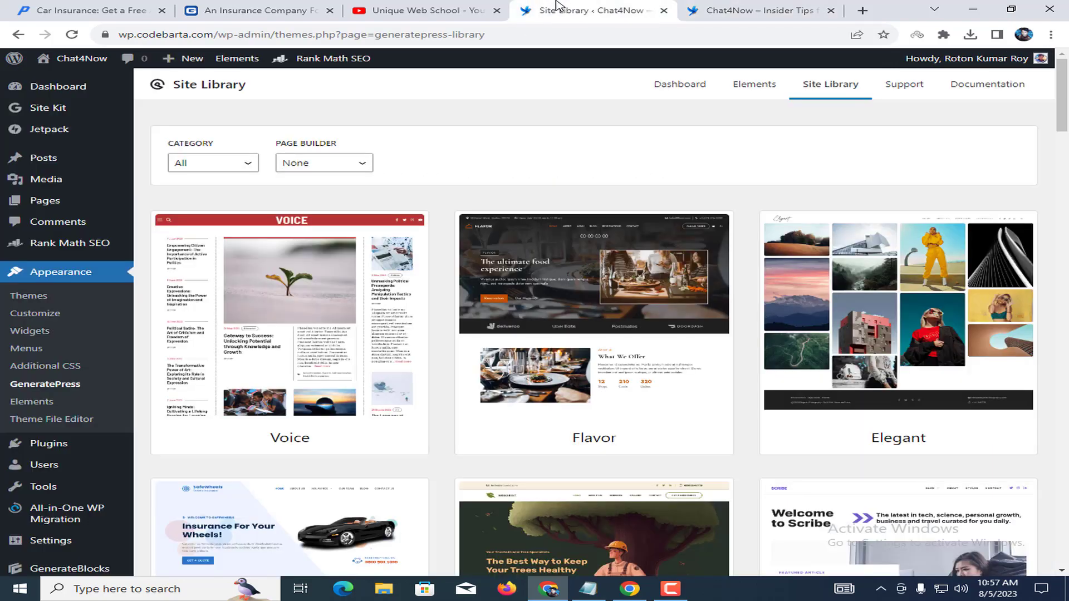
pyautogui.scroll(-5, 802, 106)
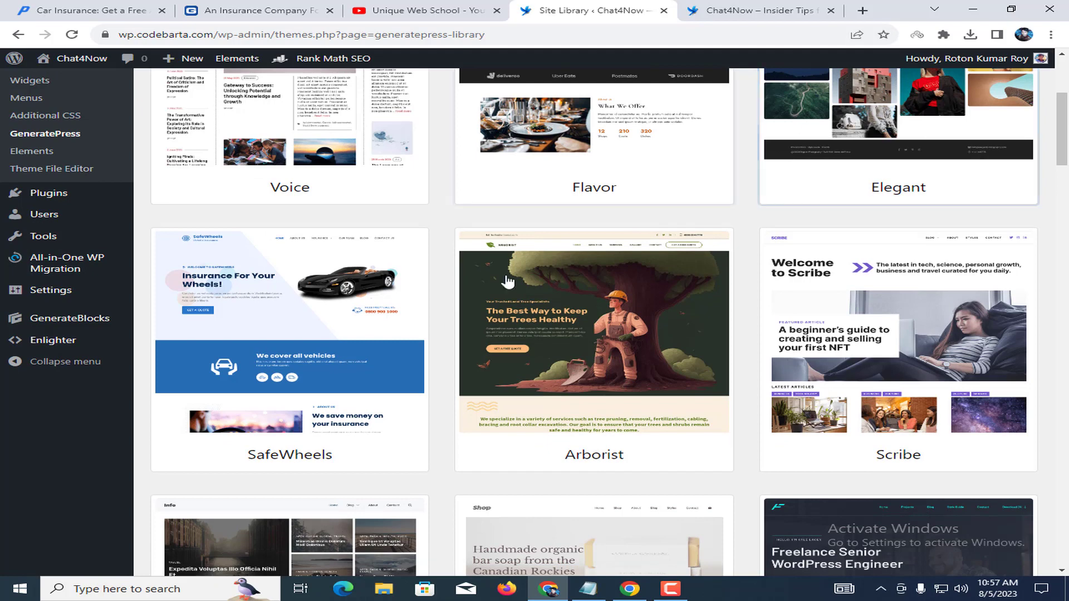
pyautogui.click(327, 333)
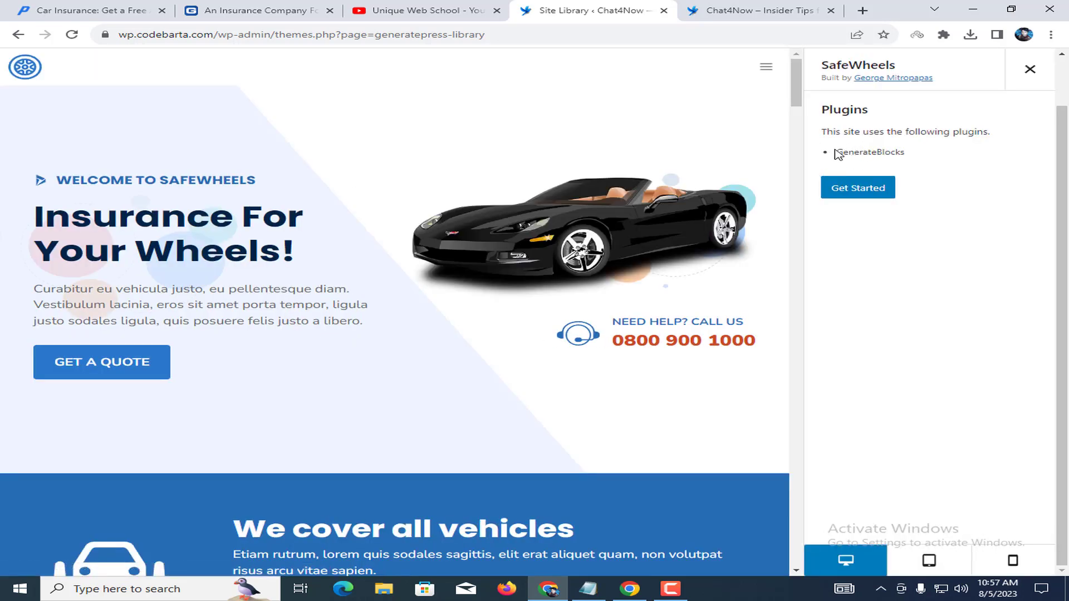
pyautogui.moveTo(843, 151); pyautogui.dragTo(903, 152)
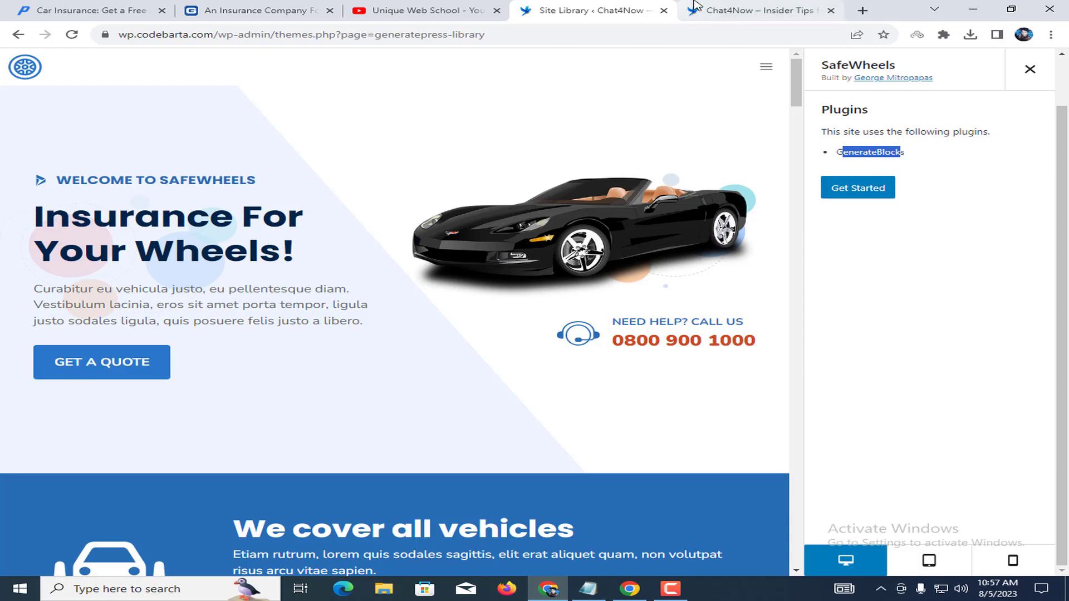
# Go to the admin Dashboard from the blog tab's admin bar.
pyautogui.click(724, 10)
pyautogui.moveTo(79, 70)
pyautogui.click(142, 83)
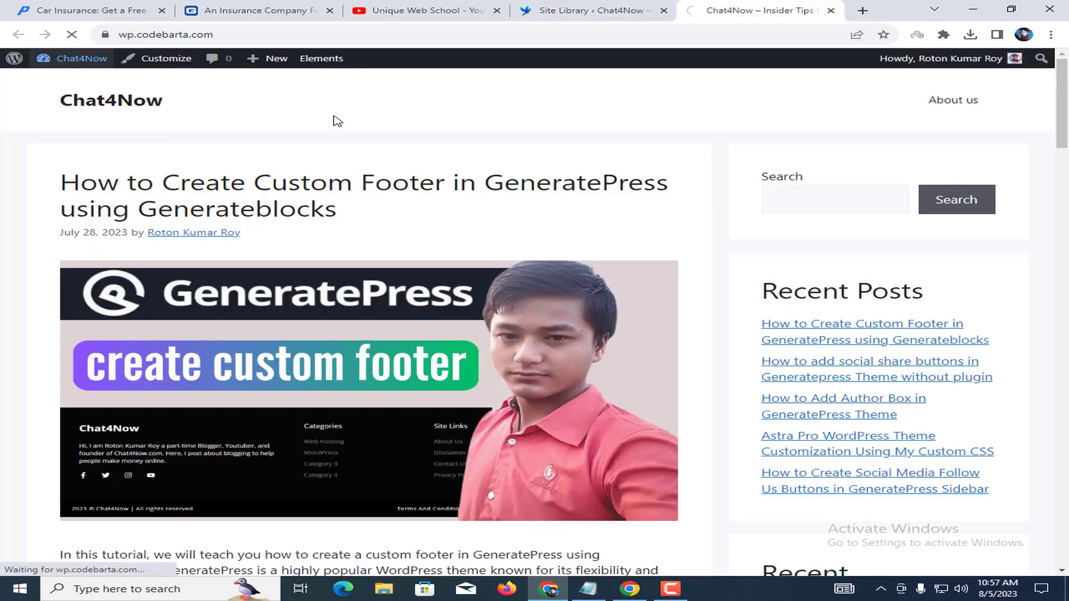
# Check the installed plugins list for GenerateBlocks, then close the Plugins tab.
pyautogui.moveTo(83, 275)
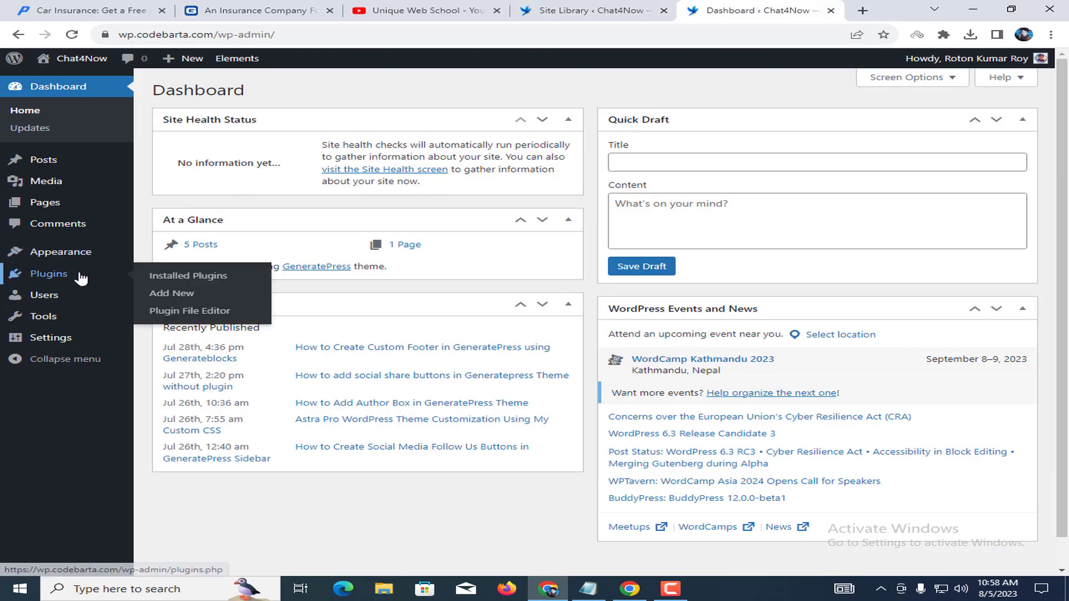
pyautogui.click(198, 277)
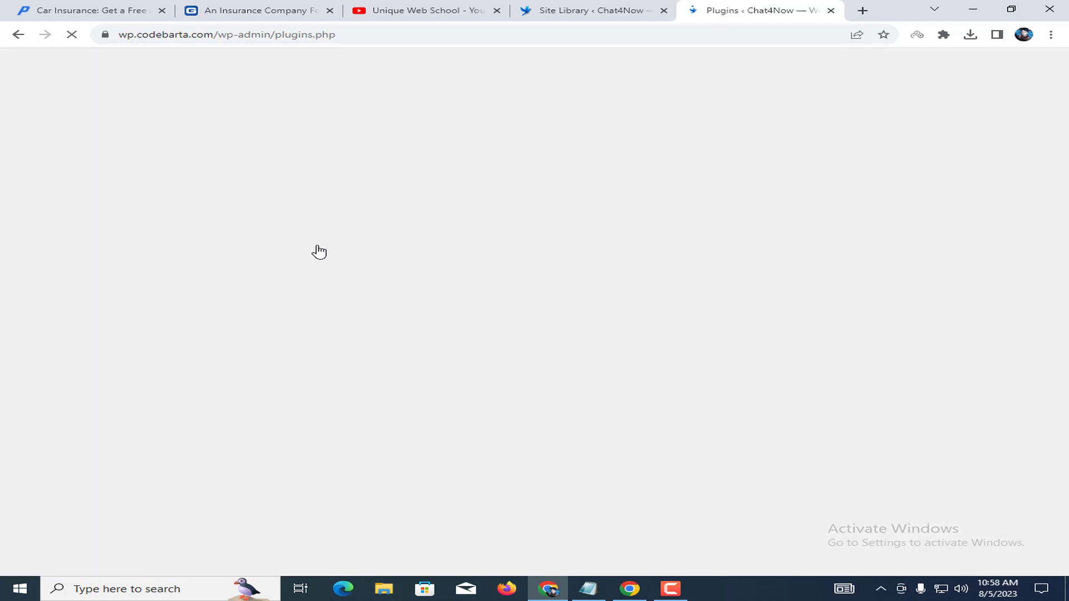
pyautogui.click(579, 10)
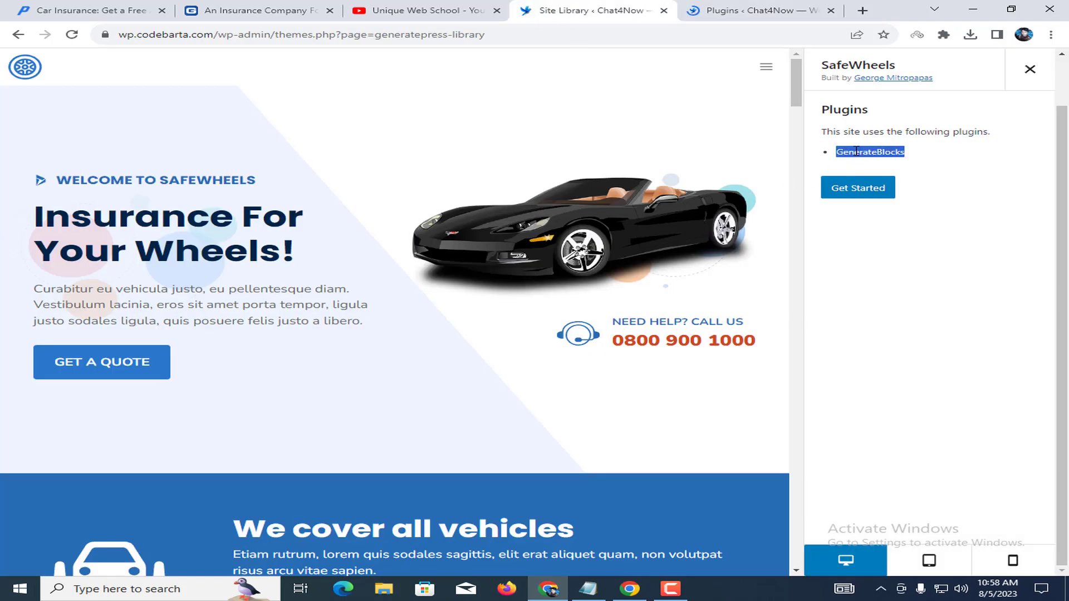
pyautogui.click(831, 10)
pyautogui.click(920, 192)
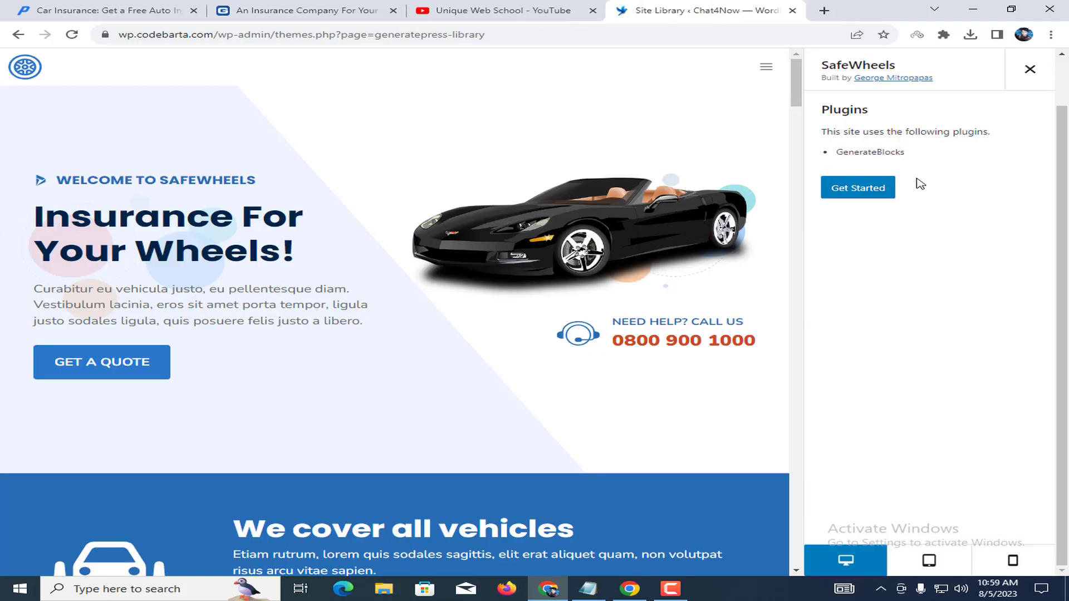
# Start the SafeWheels setup with Get Started to reveal its import options.
pyautogui.moveTo(858, 150); pyautogui.dragTo(917, 151)
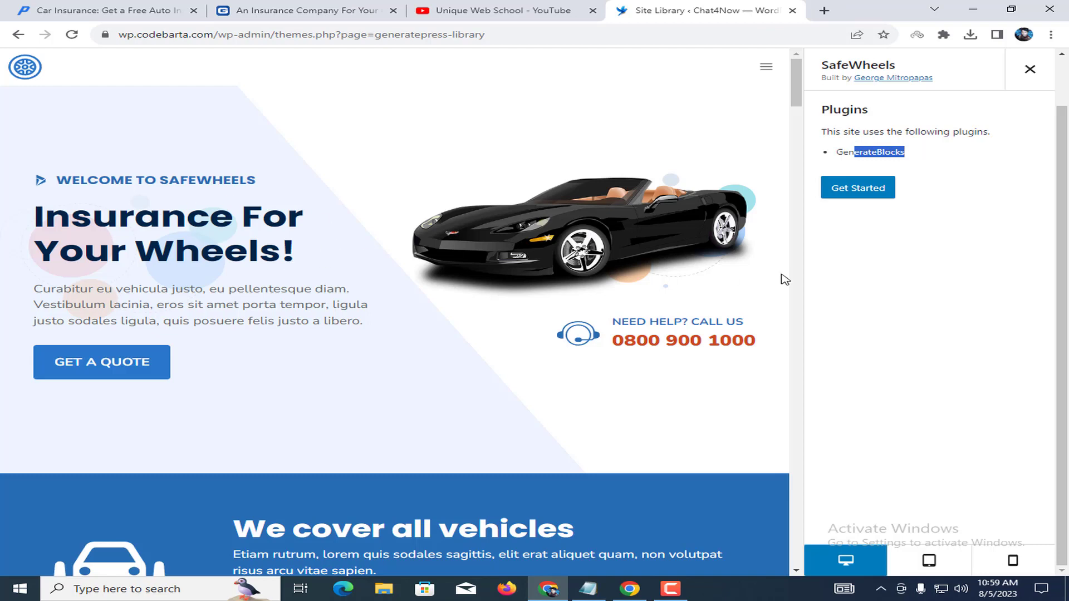
pyautogui.click(873, 264)
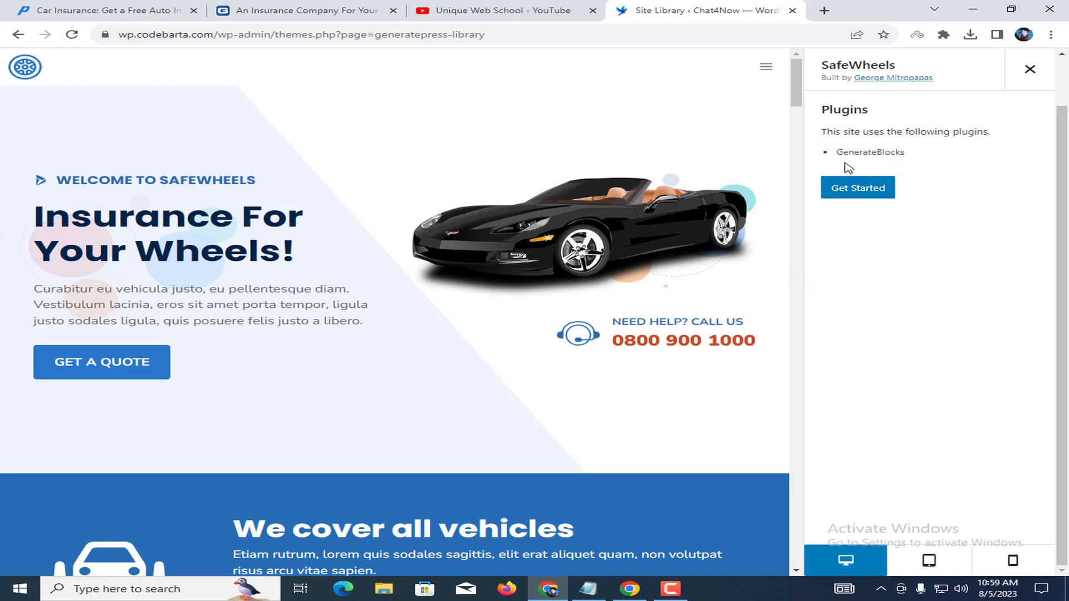
pyautogui.moveTo(837, 153); pyautogui.dragTo(913, 150)
pyautogui.click(961, 154)
pyautogui.click(886, 183)
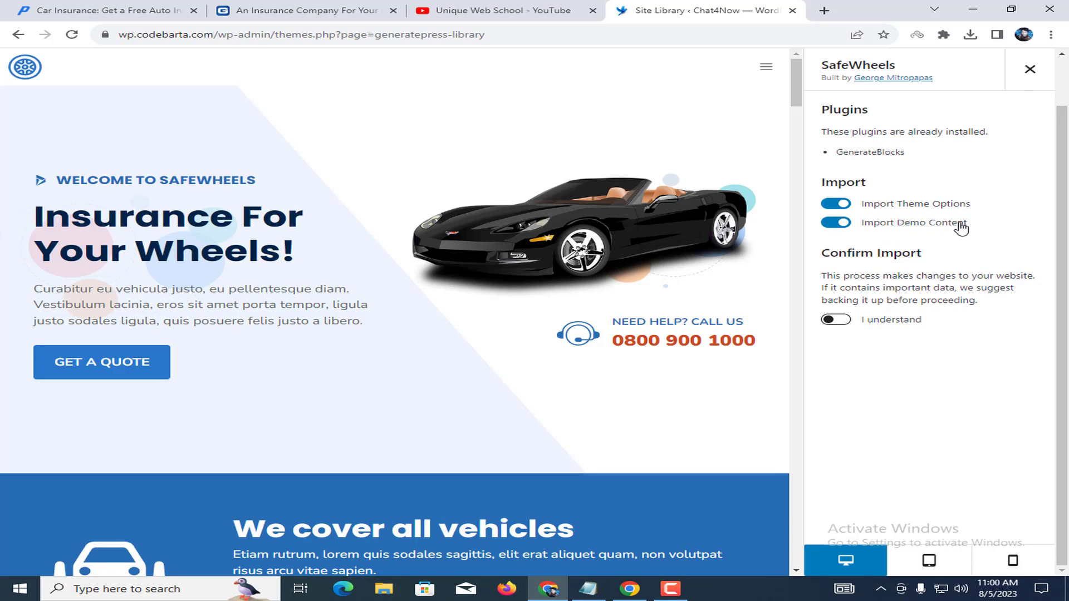
# Accept the site-change warning and import SafeWheels theme options and demo content until Import Complete.
pyautogui.click(834, 323)
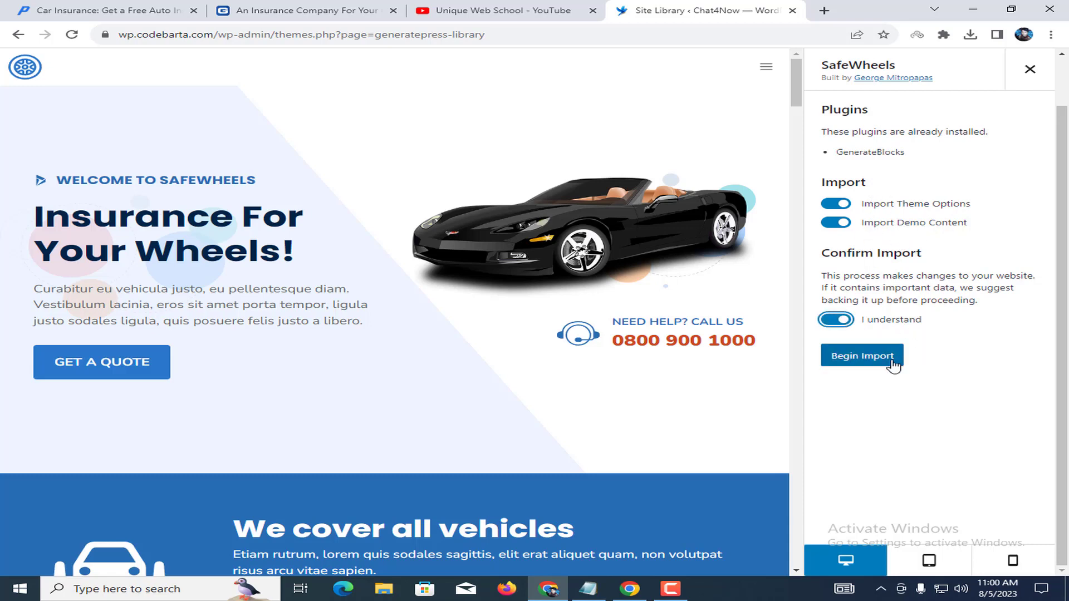
pyautogui.click(863, 356)
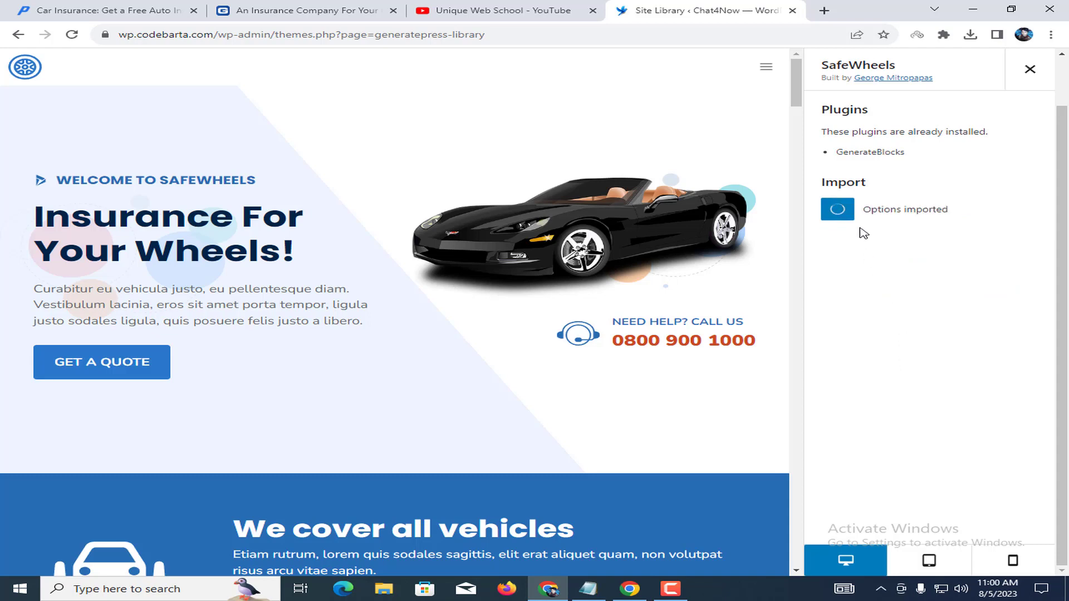
pyautogui.moveTo(838, 182); pyautogui.dragTo(883, 184)
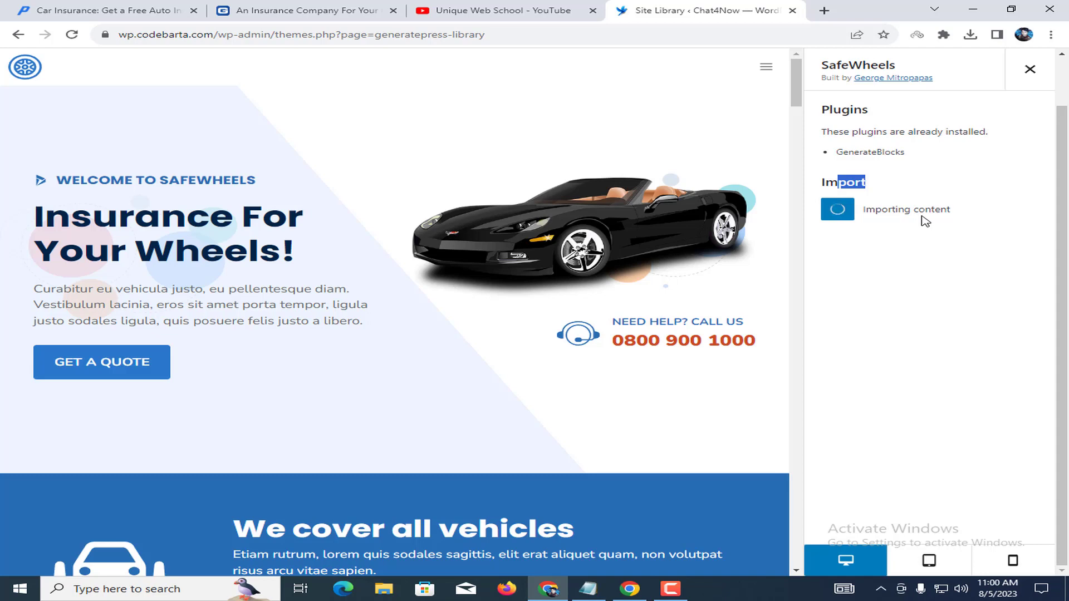
pyautogui.scroll(-5, 225, 231)
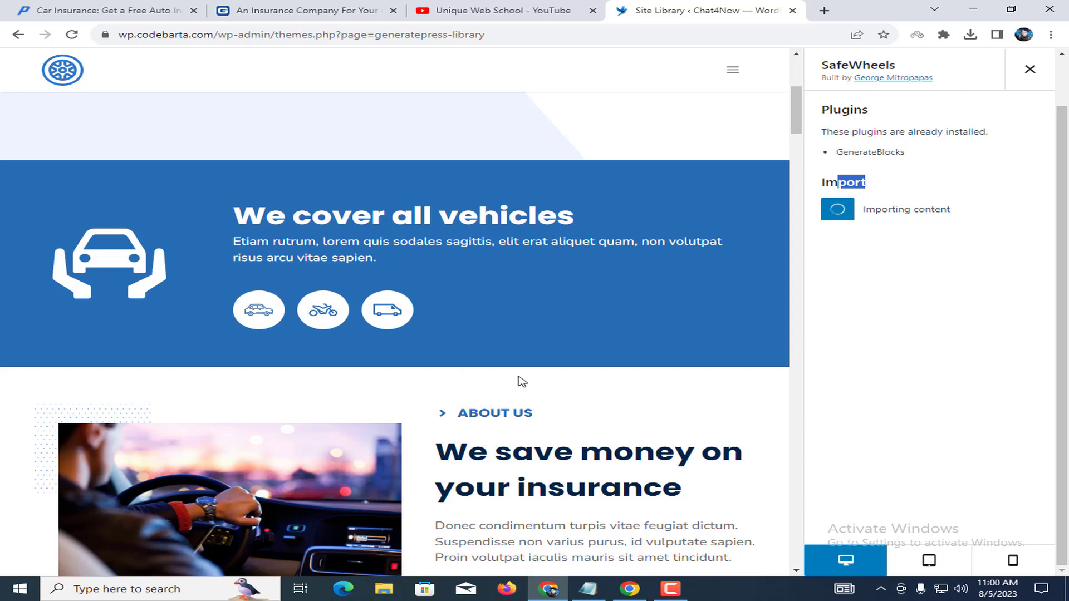
pyautogui.click(847, 194)
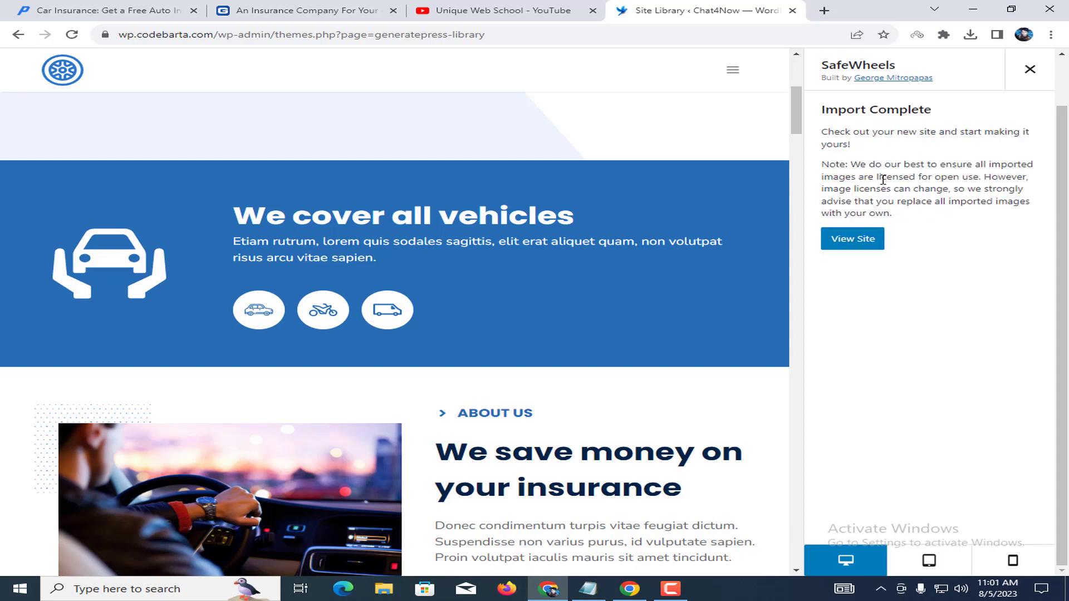
pyautogui.moveTo(831, 112); pyautogui.dragTo(936, 113)
pyautogui.click(927, 123)
# View the live site and inspect the imported SafeWheels header, Chat4Now title and tagline.
pyautogui.click(948, 132)
pyautogui.click(865, 250)
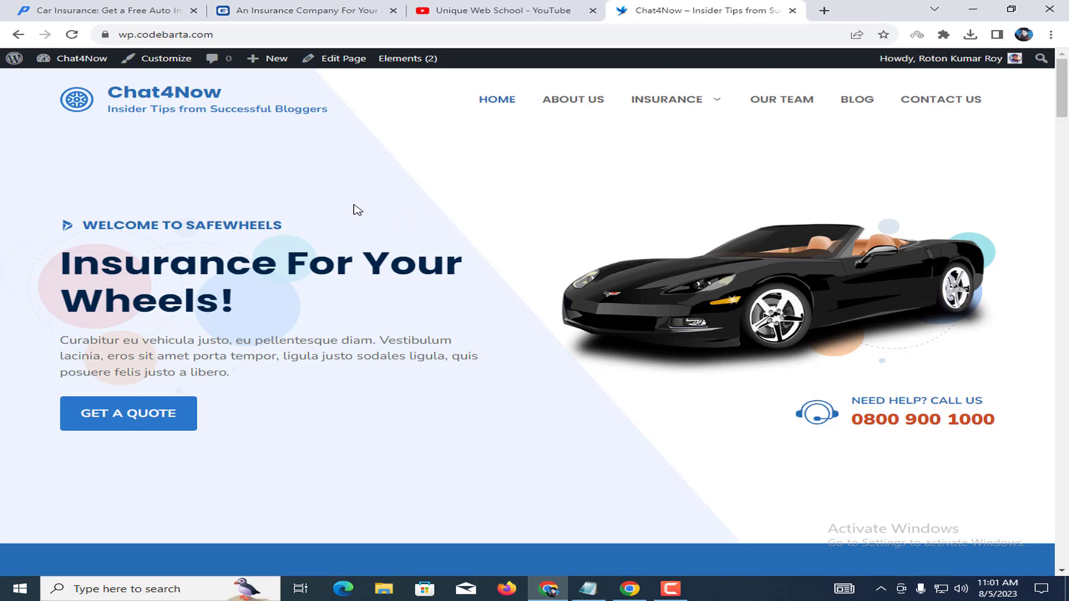
pyautogui.moveTo(134, 109); pyautogui.dragTo(329, 111)
pyautogui.click(333, 119)
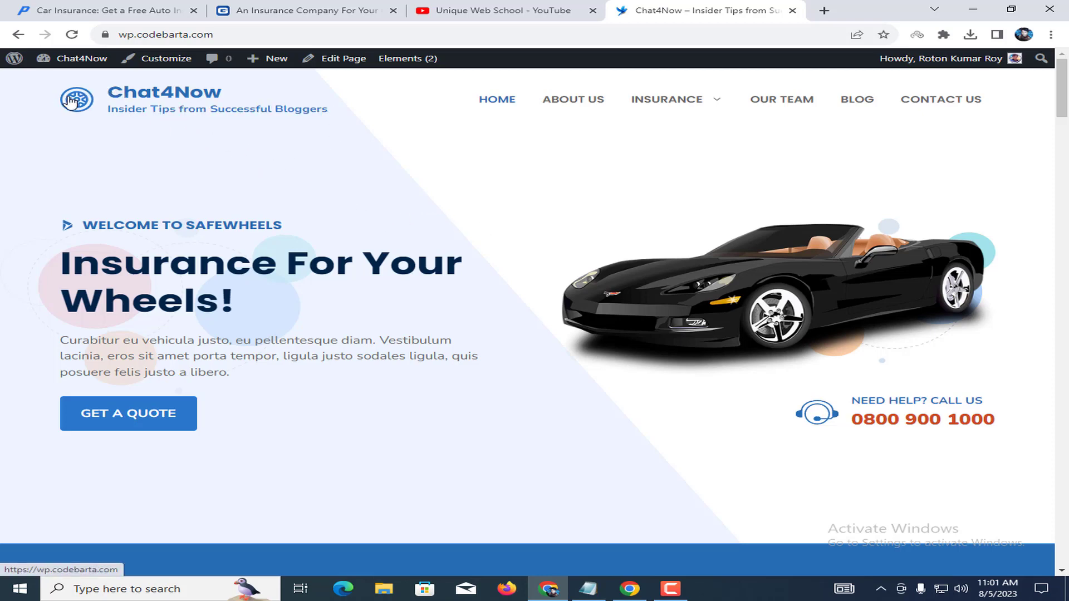
pyautogui.moveTo(261, 90); pyautogui.dragTo(89, 103)
pyautogui.click(128, 155)
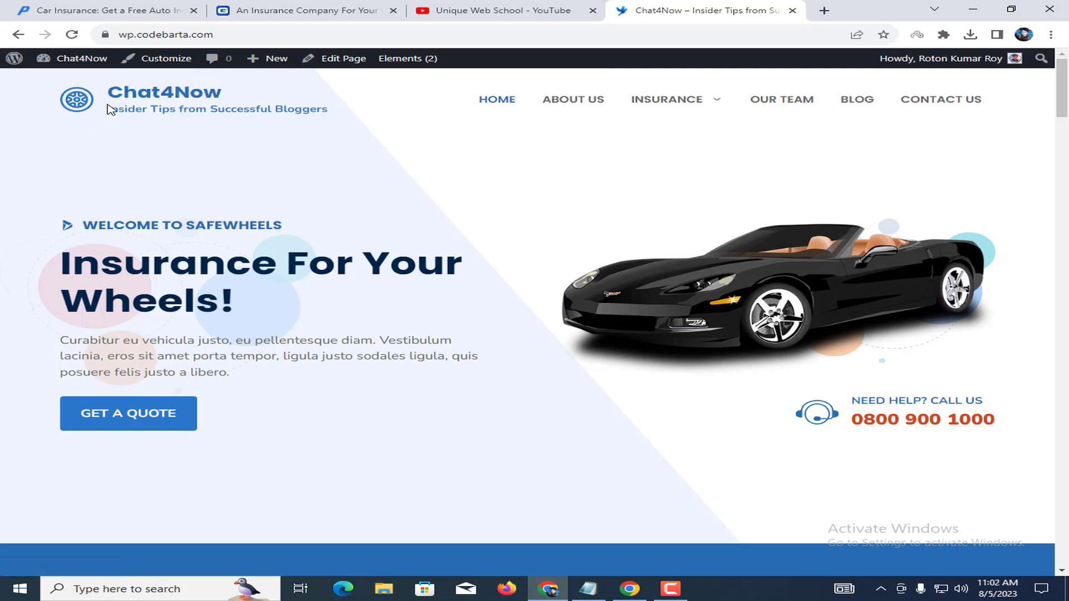
pyautogui.moveTo(109, 106); pyautogui.dragTo(339, 115)
pyautogui.click(340, 118)
pyautogui.moveTo(207, 109); pyautogui.dragTo(348, 118)
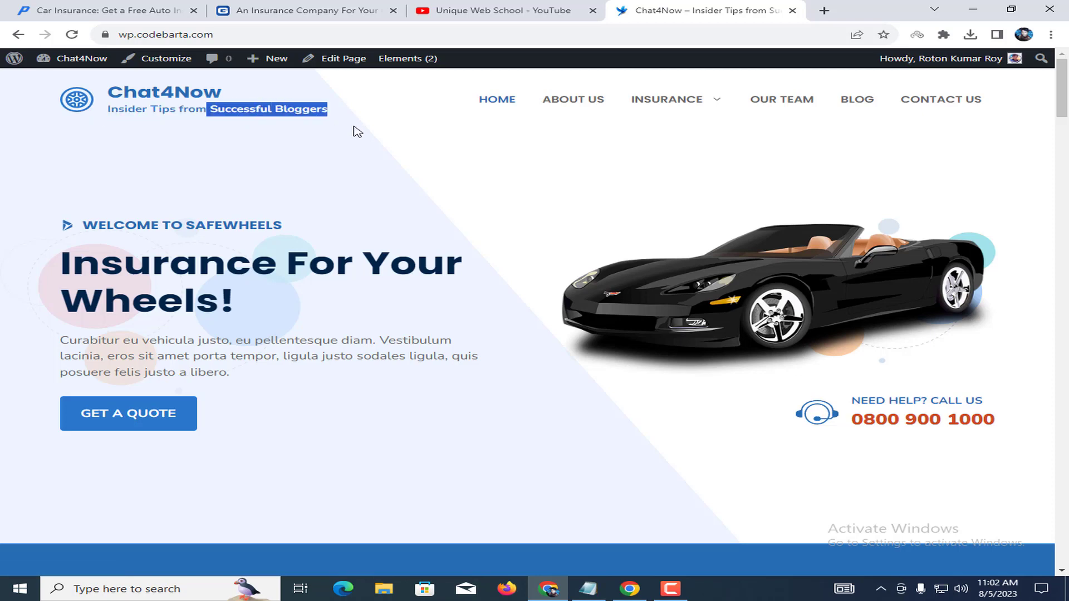
pyautogui.click(322, 146)
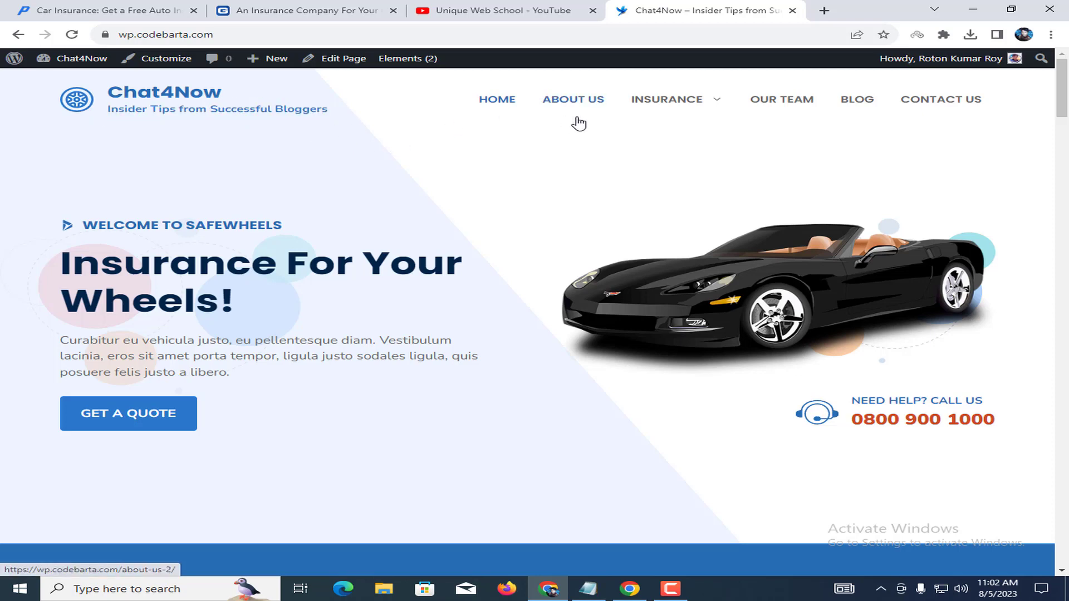
pyautogui.moveTo(667, 111)
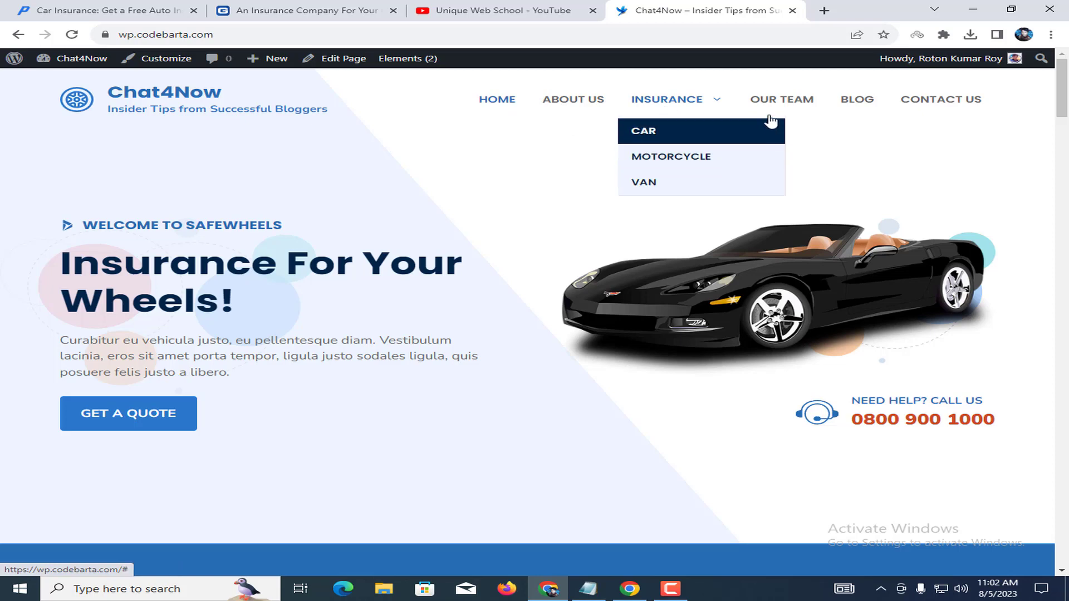
# Browse the imported Contact Us page with its Get In Touch section and contact form.
pyautogui.click(928, 104)
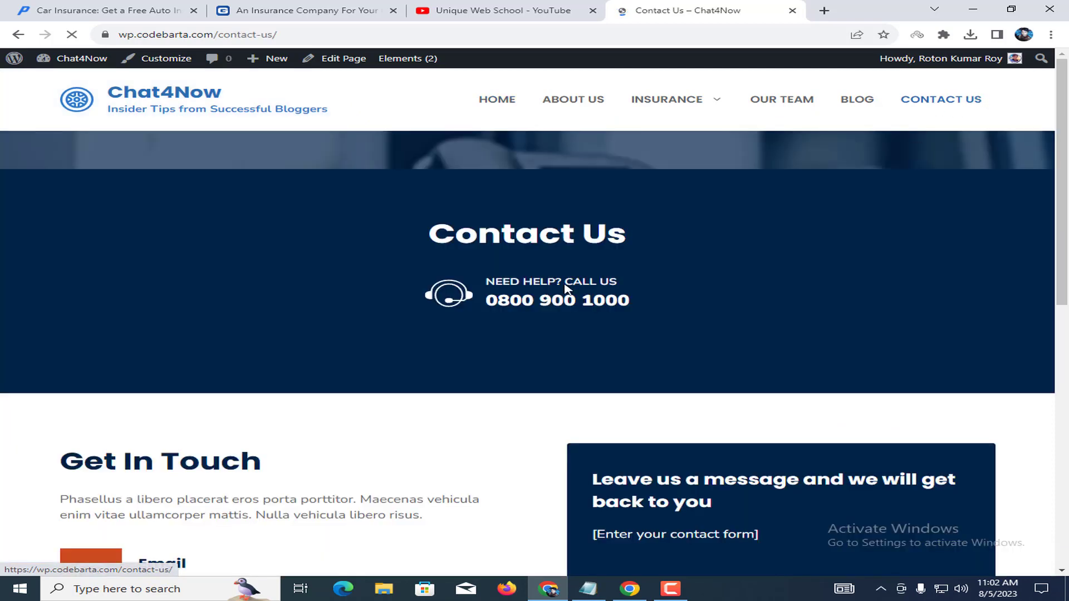
pyautogui.moveTo(448, 239); pyautogui.dragTo(685, 248)
pyautogui.click(685, 248)
pyautogui.scroll(-4, 685, 248)
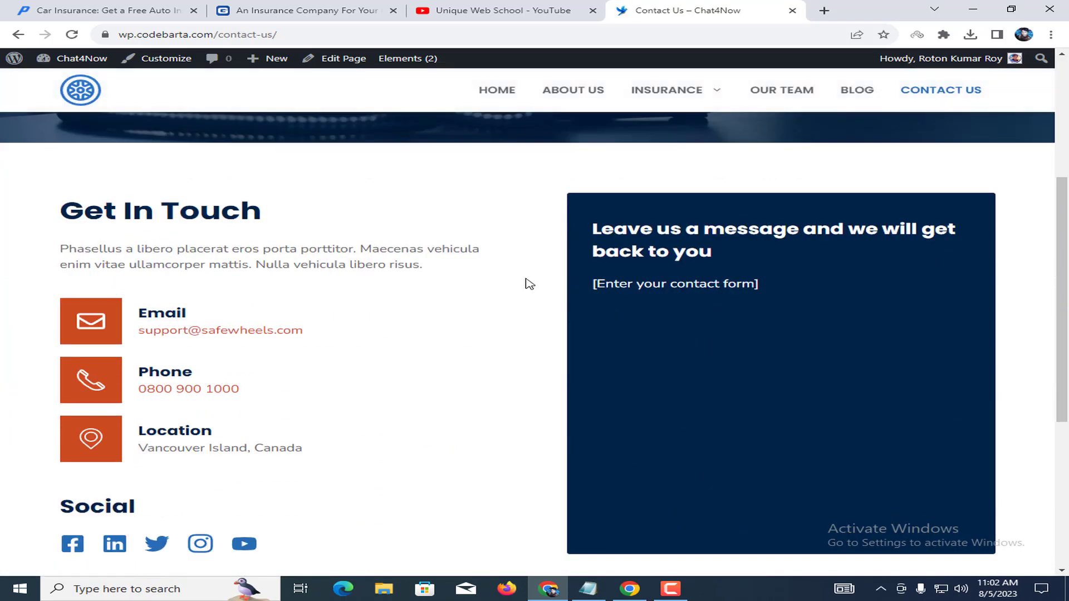
pyautogui.moveTo(105, 217); pyautogui.dragTo(83, 217)
pyautogui.click(322, 219)
pyautogui.moveTo(616, 284); pyautogui.dragTo(759, 284)
pyautogui.click(783, 318)
pyautogui.scroll(-3, 320, 374)
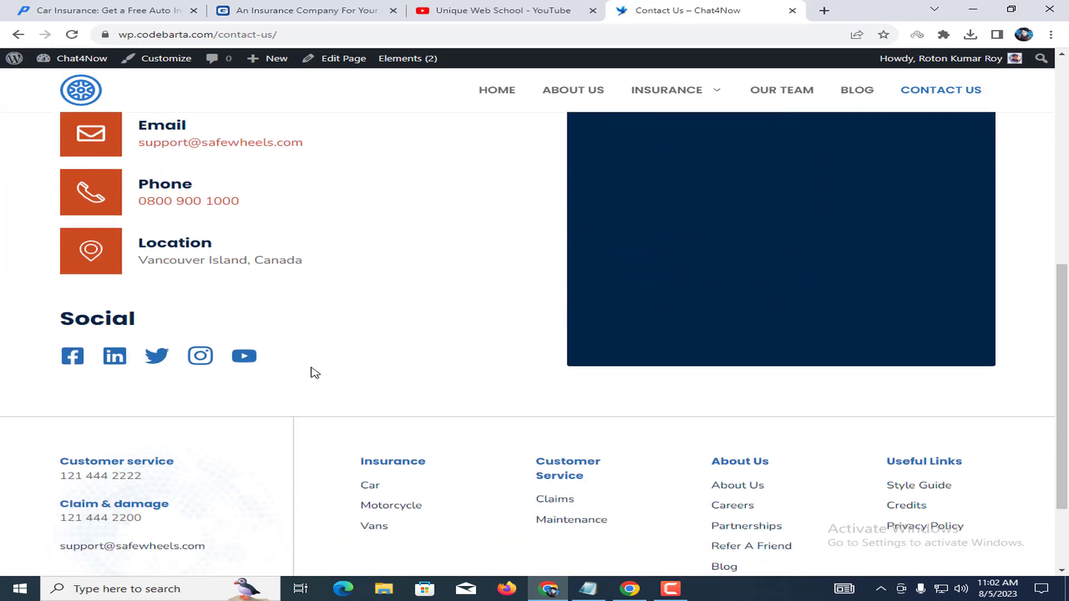
pyautogui.scroll(-2, 645, 398)
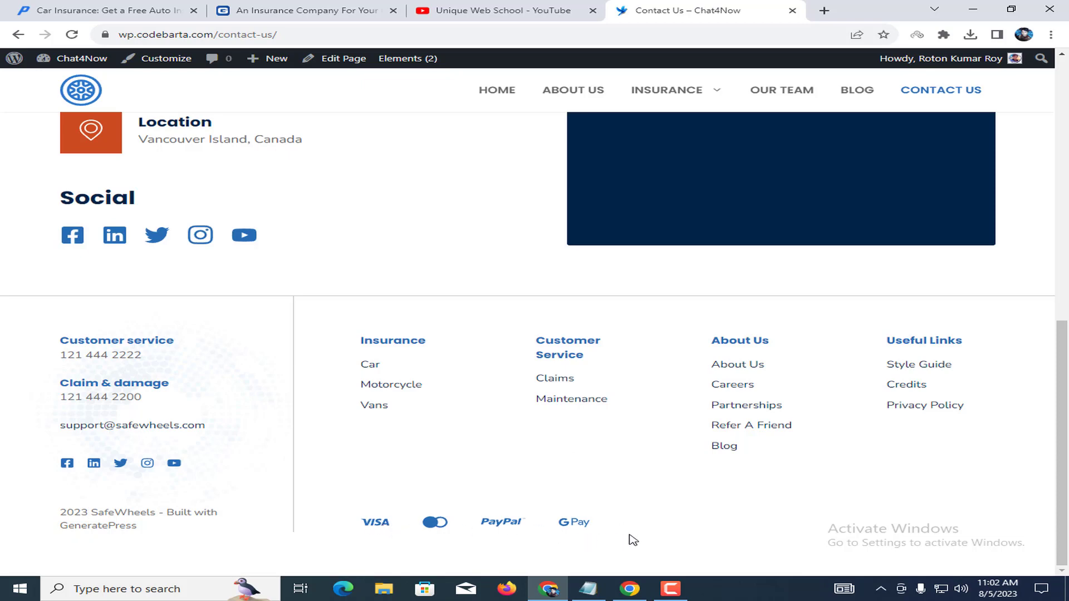
pyautogui.scroll(10, 571, 230)
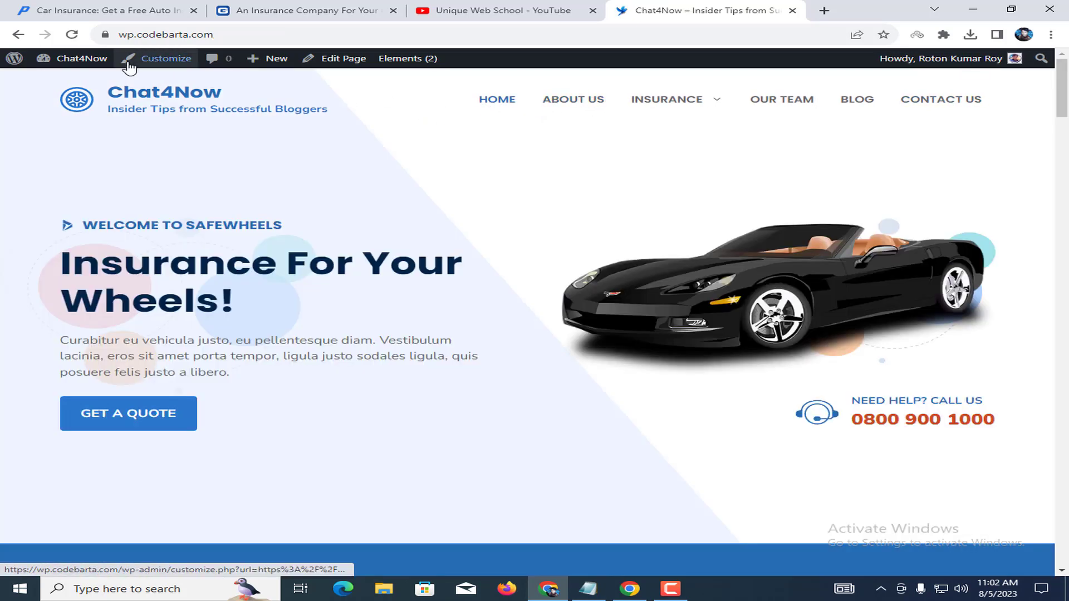
# Open the admin Dashboard in a new tab placed beside the live site tab.
pyautogui.rightClick(63, 58)
pyautogui.click(89, 69)
pyautogui.click(724, 10)
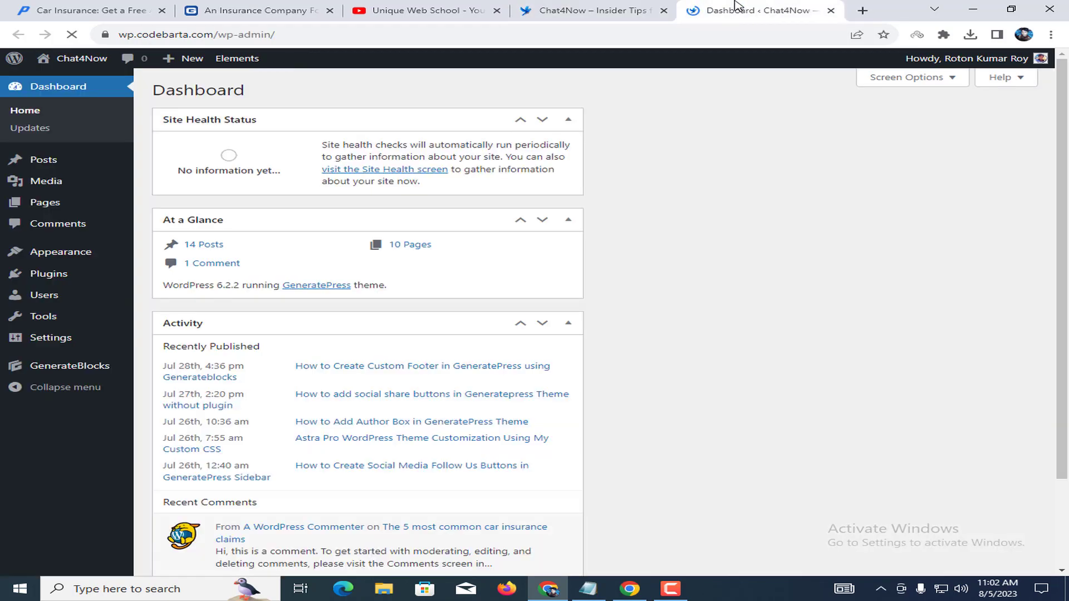
pyautogui.moveTo(724, 10); pyautogui.dragTo(574, 10)
pyautogui.click(807, 8)
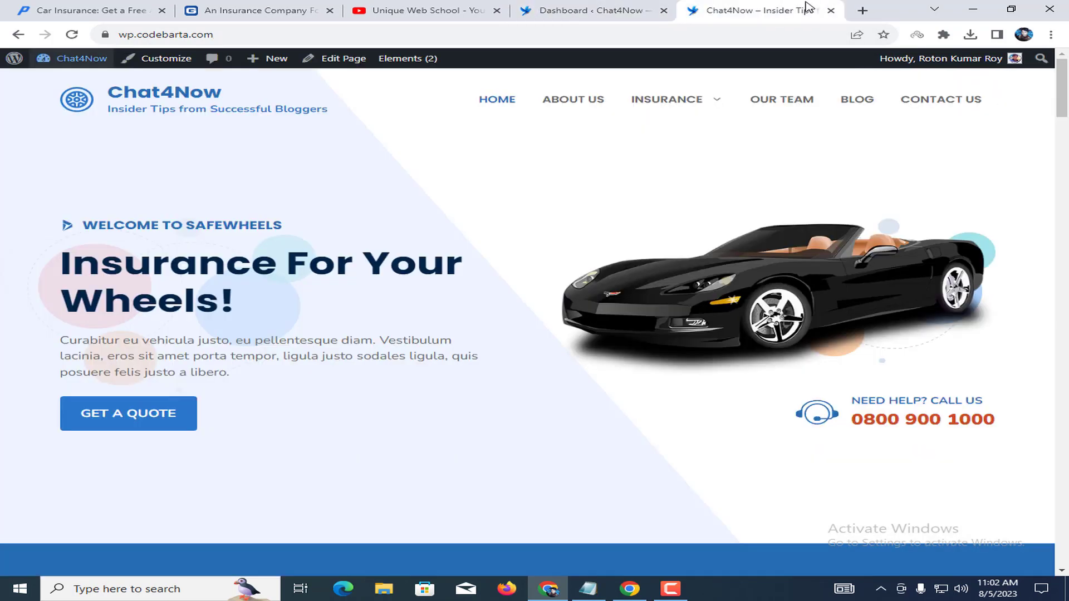
# Review the imported About Us page, then return to the Dashboard tab.
pyautogui.click(579, 109)
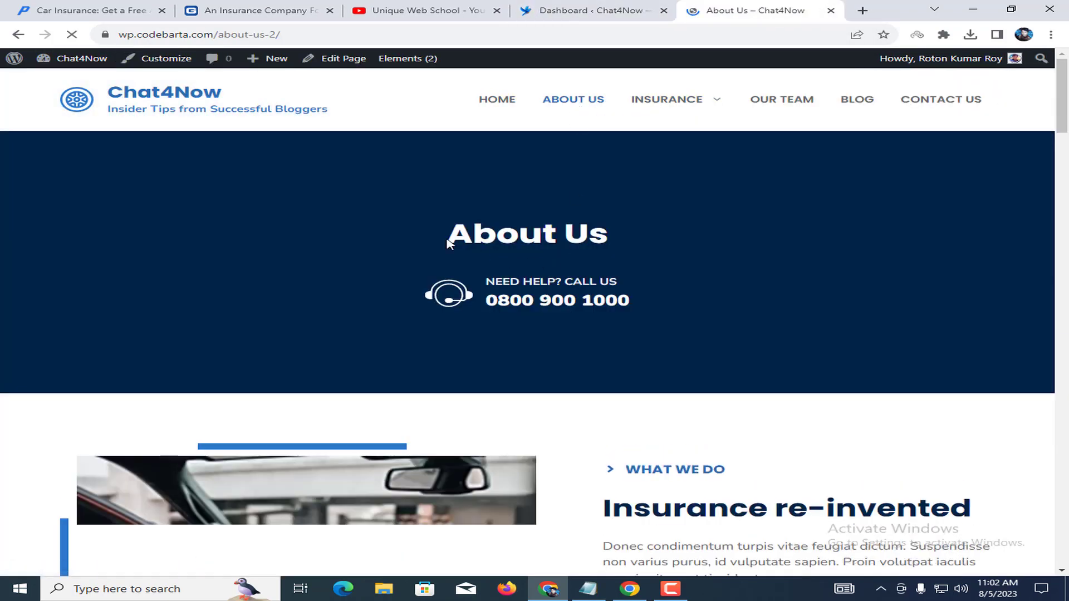
pyautogui.moveTo(448, 238); pyautogui.dragTo(610, 241)
pyautogui.moveTo(486, 278); pyautogui.dragTo(746, 318)
pyautogui.scroll(-10, 790, 383)
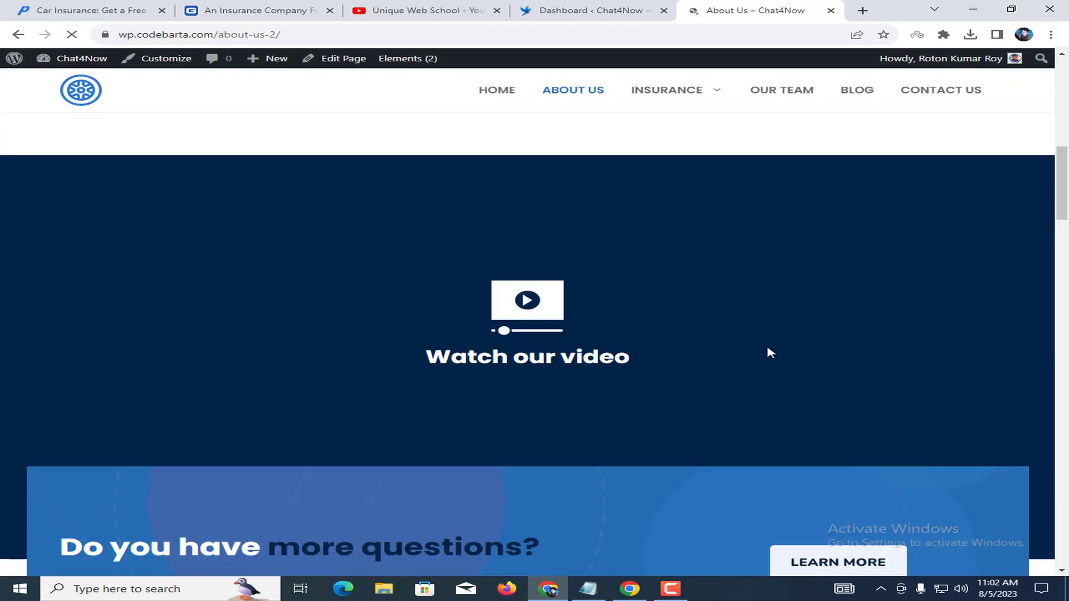
pyautogui.scroll(6, 724, 289)
pyautogui.scroll(5, 691, 232)
pyautogui.click(590, 10)
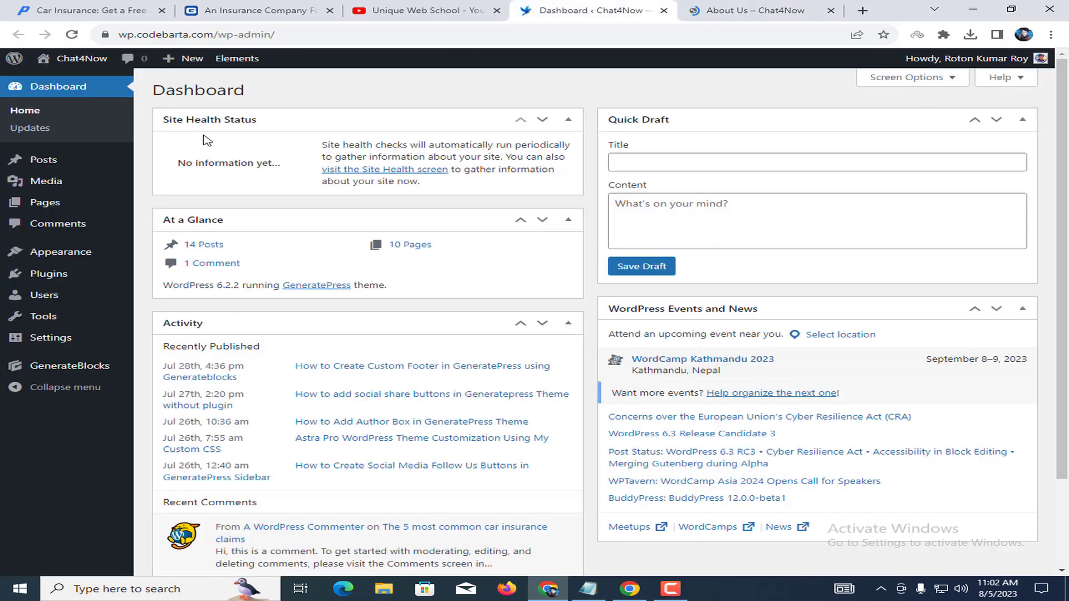
pyautogui.click(63, 205)
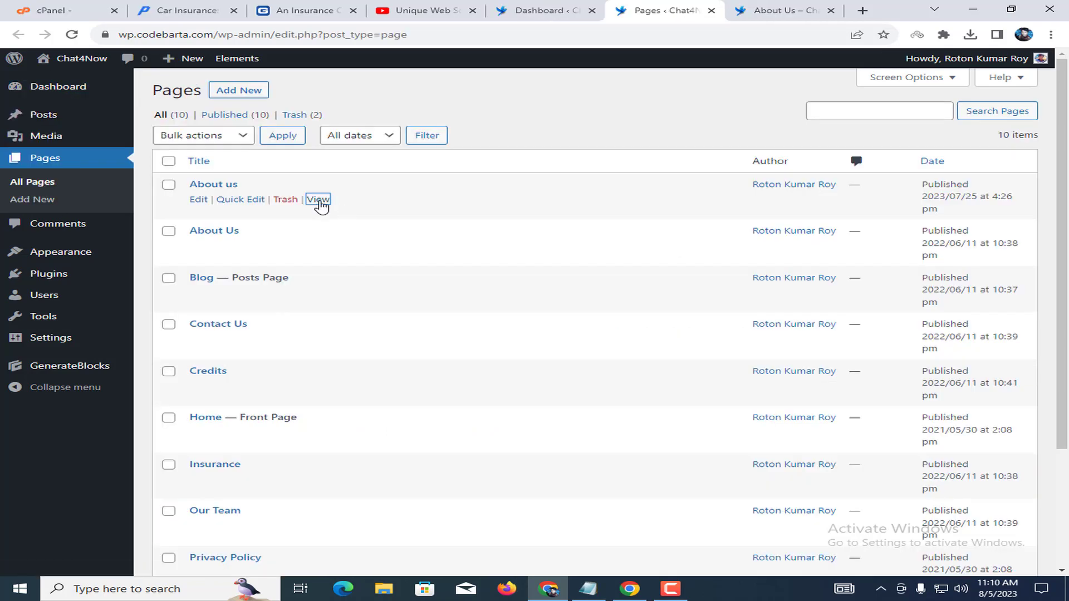
# Preview the About us page in a new tab, then close it.
pyautogui.rightClick(321, 205)
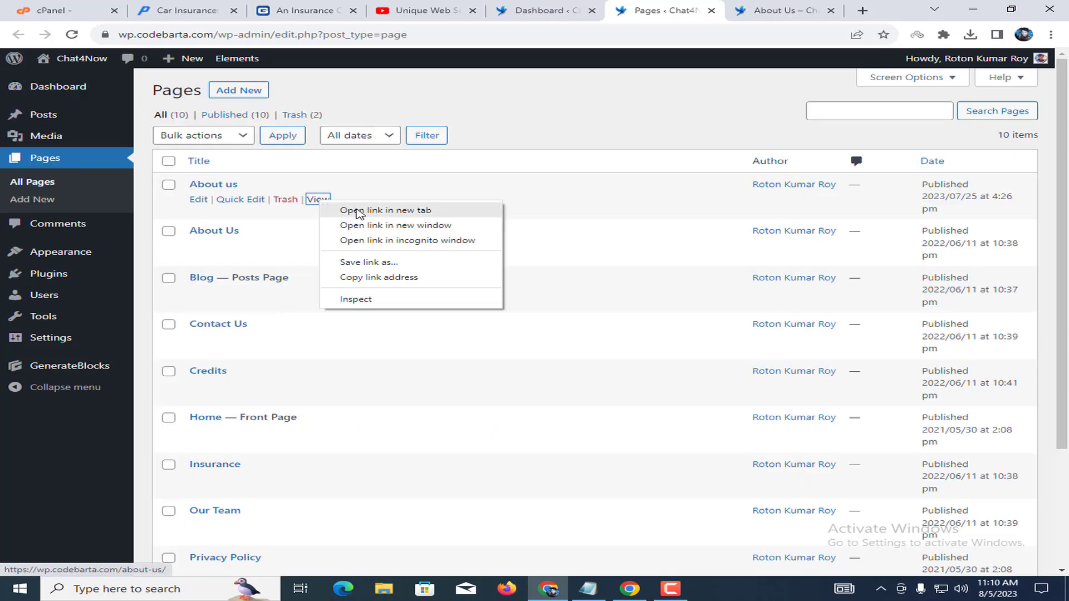
pyautogui.click(356, 210)
pyautogui.click(685, 10)
pyautogui.moveTo(696, 184); pyautogui.dragTo(709, 248)
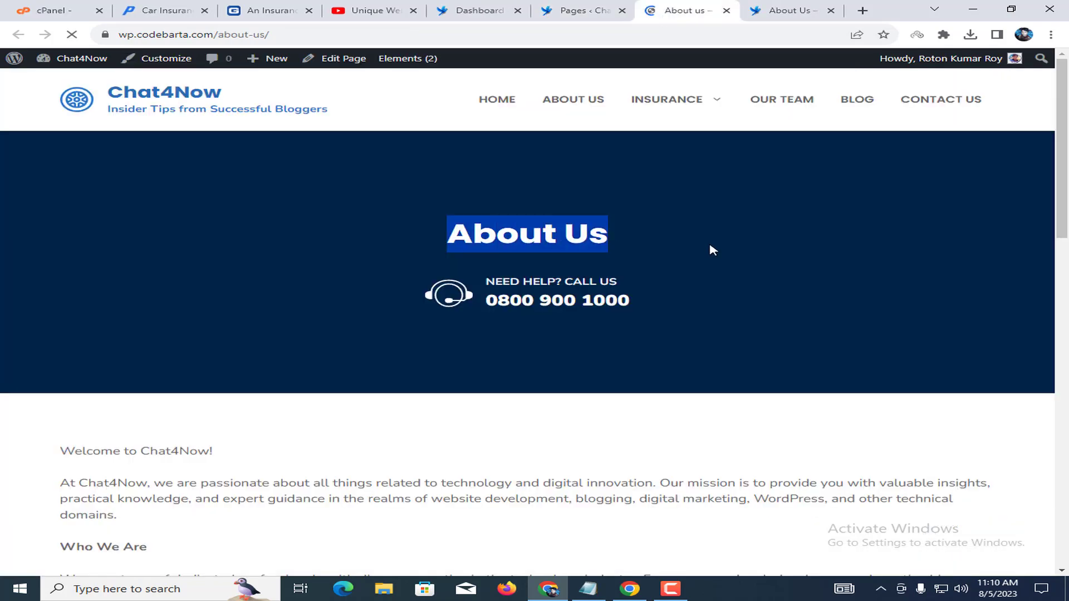
pyautogui.scroll(-17, 692, 327)
pyautogui.scroll(14, 626, 188)
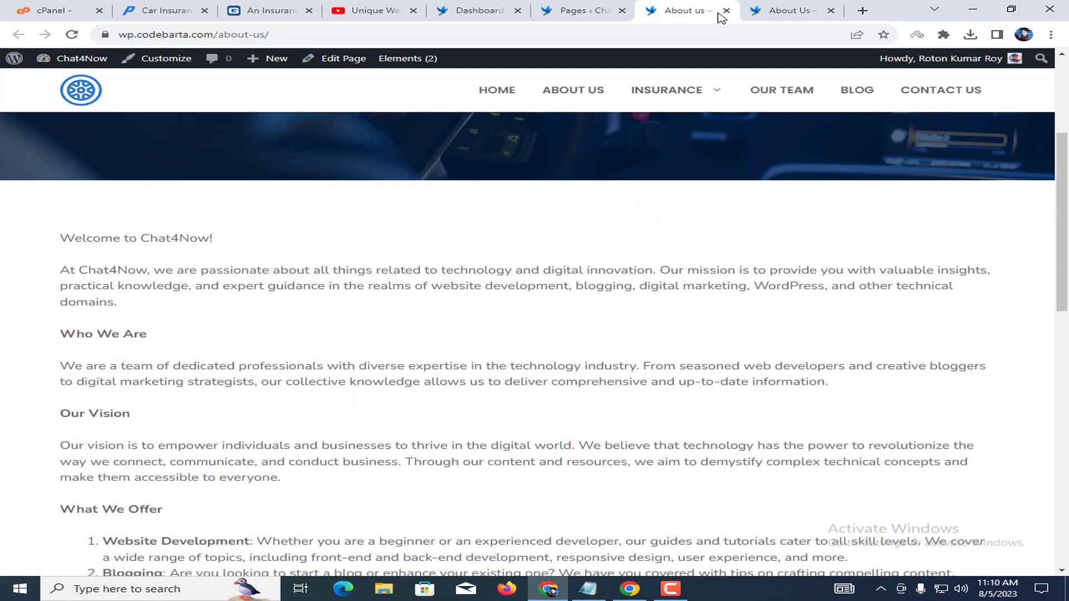
pyautogui.click(726, 10)
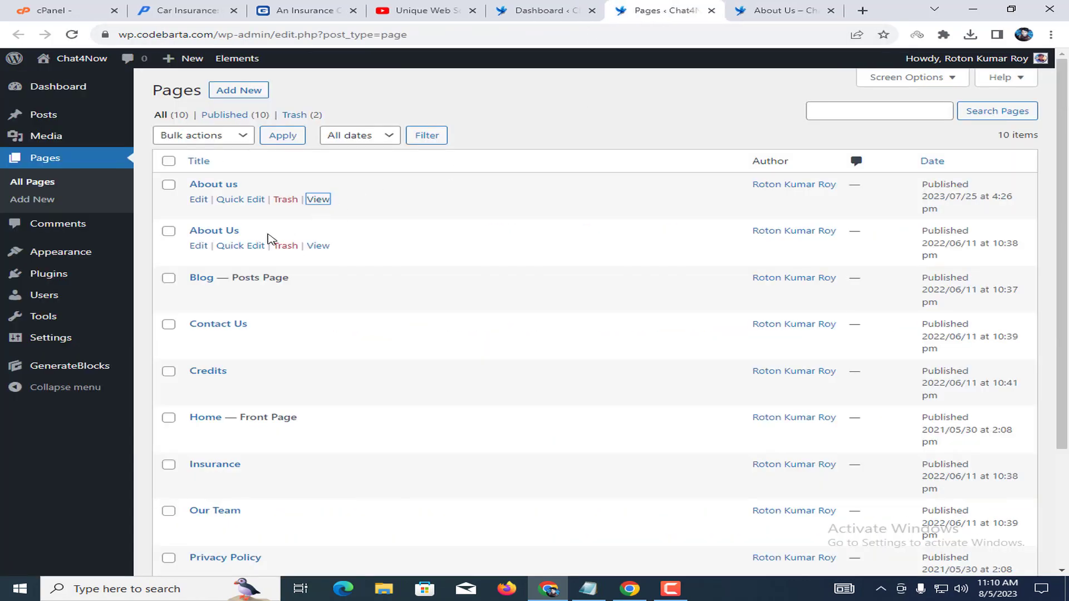
# Preview the Blog page in a new tab, scroll through it, and close it.
pyautogui.rightClick(312, 290)
pyautogui.click(351, 301)
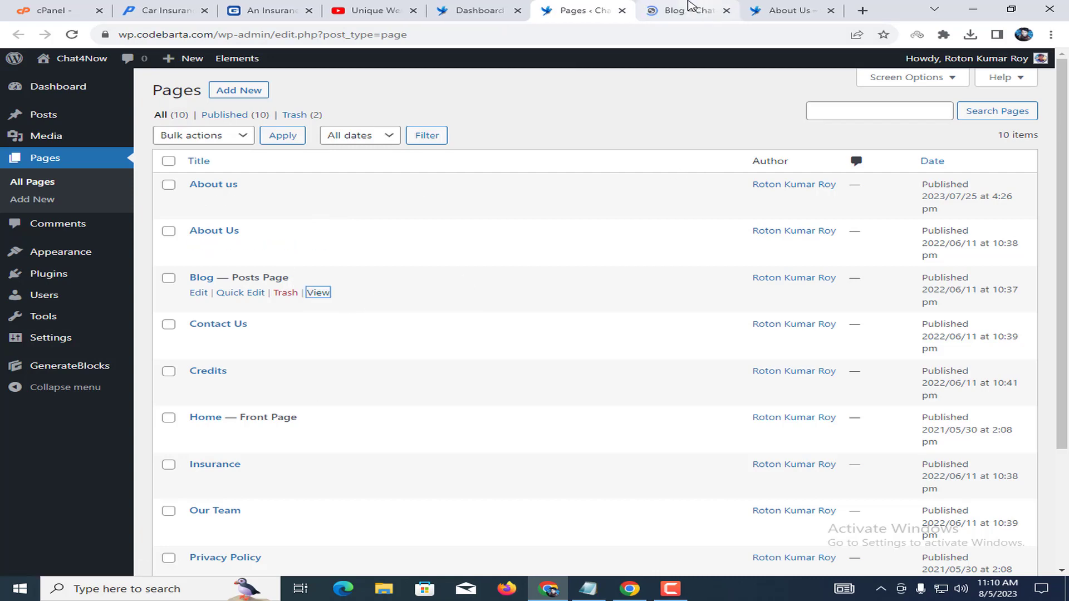
pyautogui.click(688, 10)
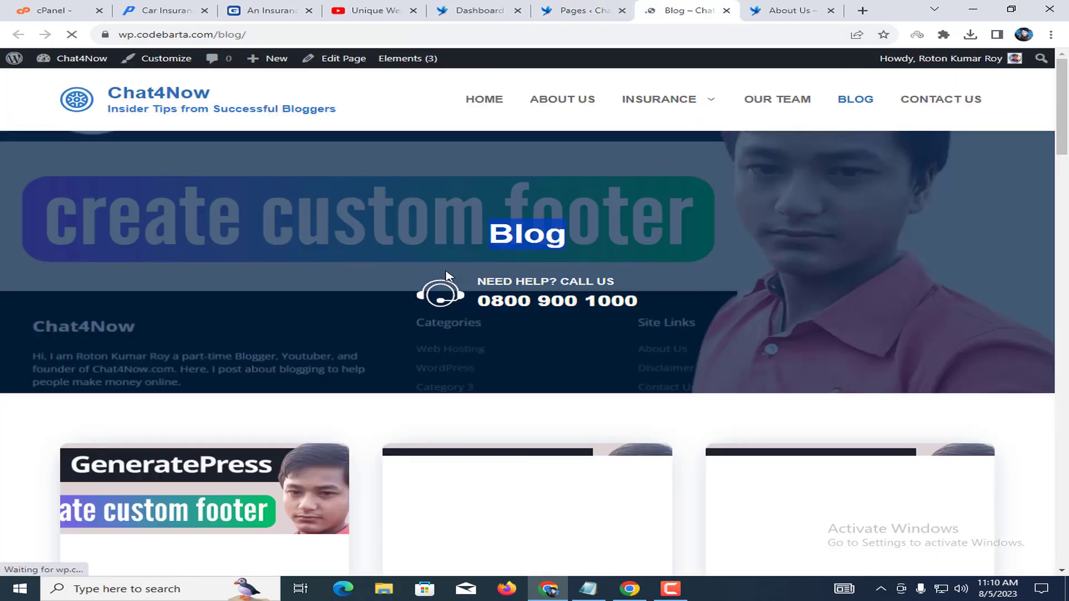
pyautogui.moveTo(484, 281); pyautogui.dragTo(760, 280)
pyautogui.scroll(-12, 717, 255)
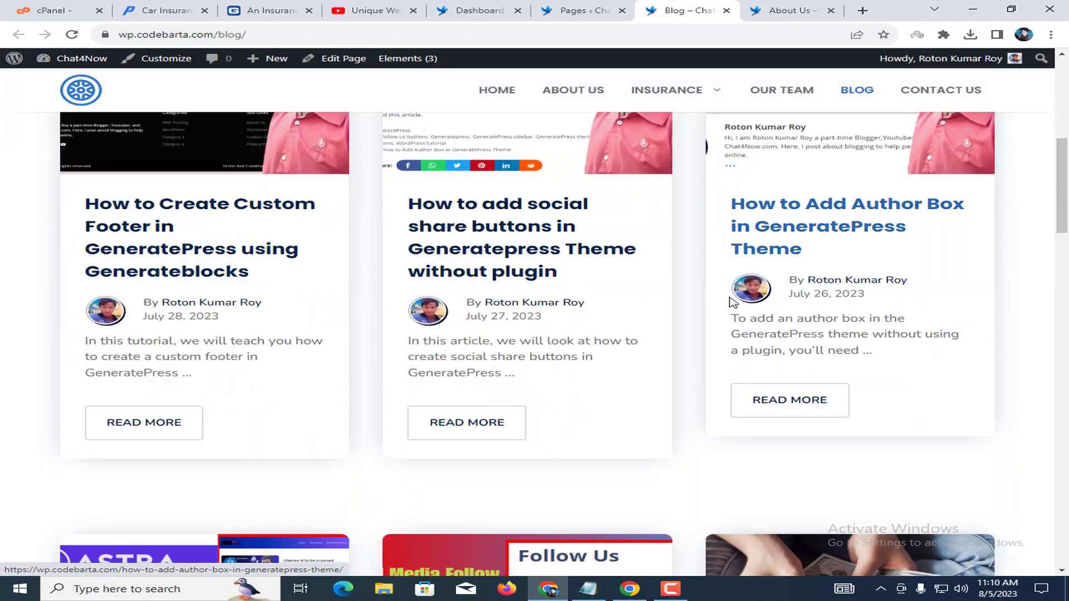
pyautogui.scroll(-15, 691, 273)
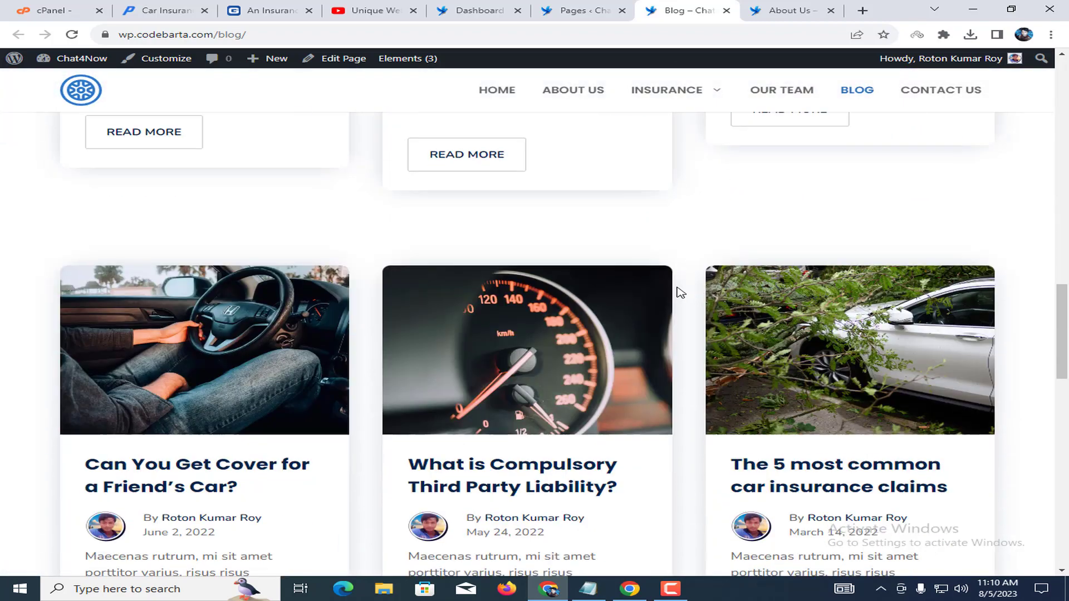
pyautogui.scroll(-6, 612, 295)
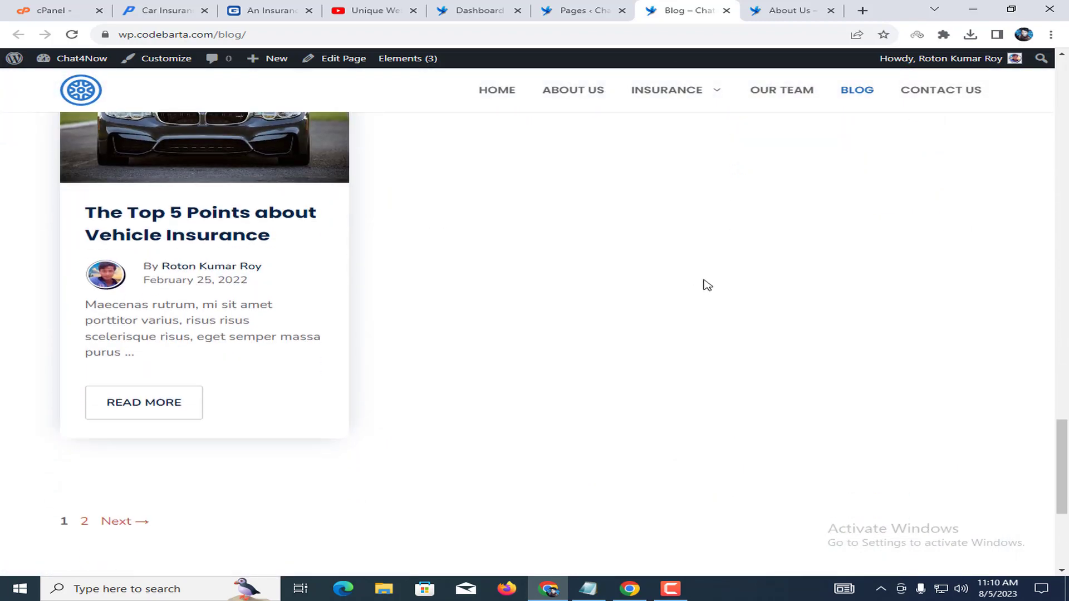
pyautogui.click(727, 10)
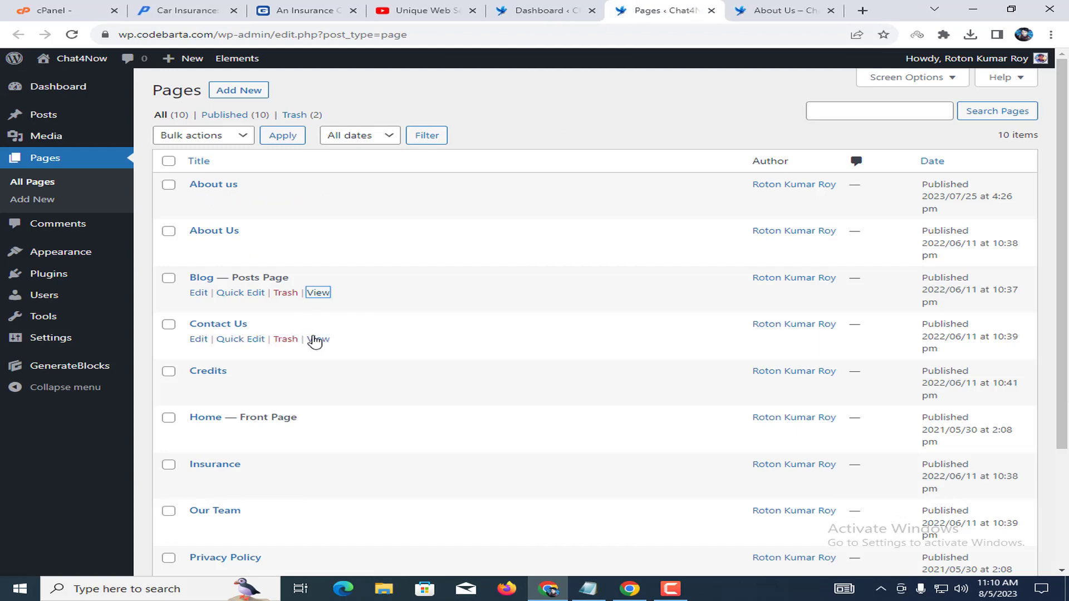
# Preview the Contact Us page in a new tab and close it.
pyautogui.rightClick(313, 339)
pyautogui.click(371, 349)
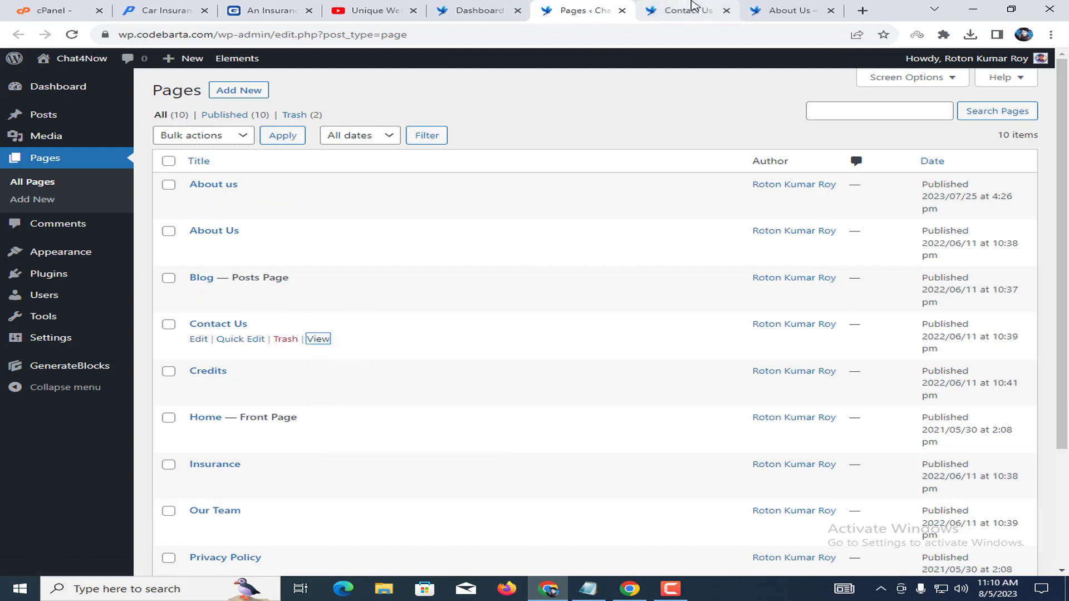
pyautogui.click(693, 10)
pyautogui.scroll(-15, 518, 438)
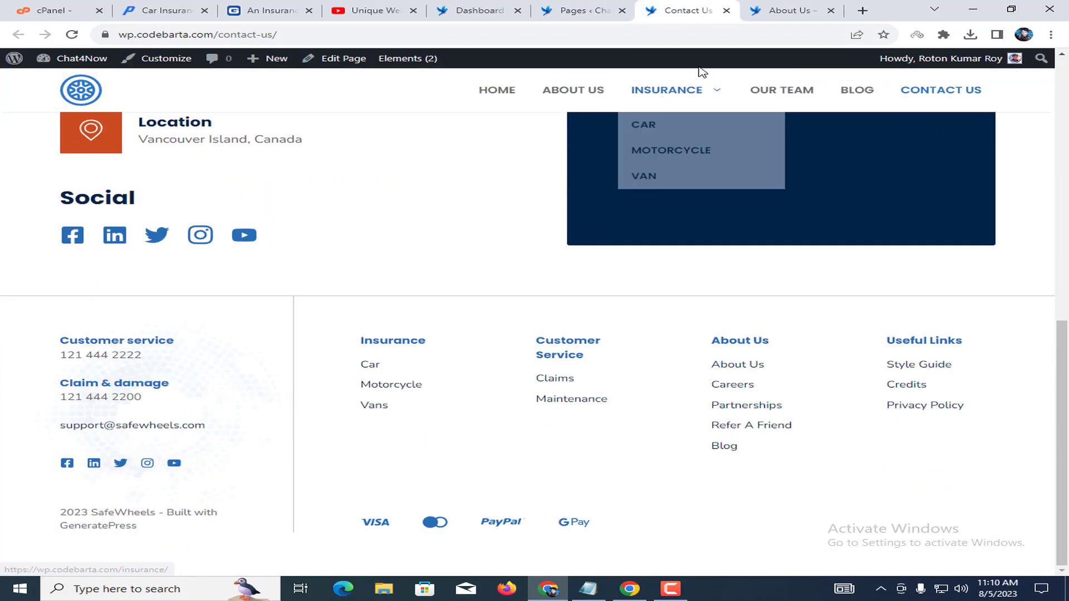
pyautogui.click(726, 11)
pyautogui.scroll(-2, 416, 303)
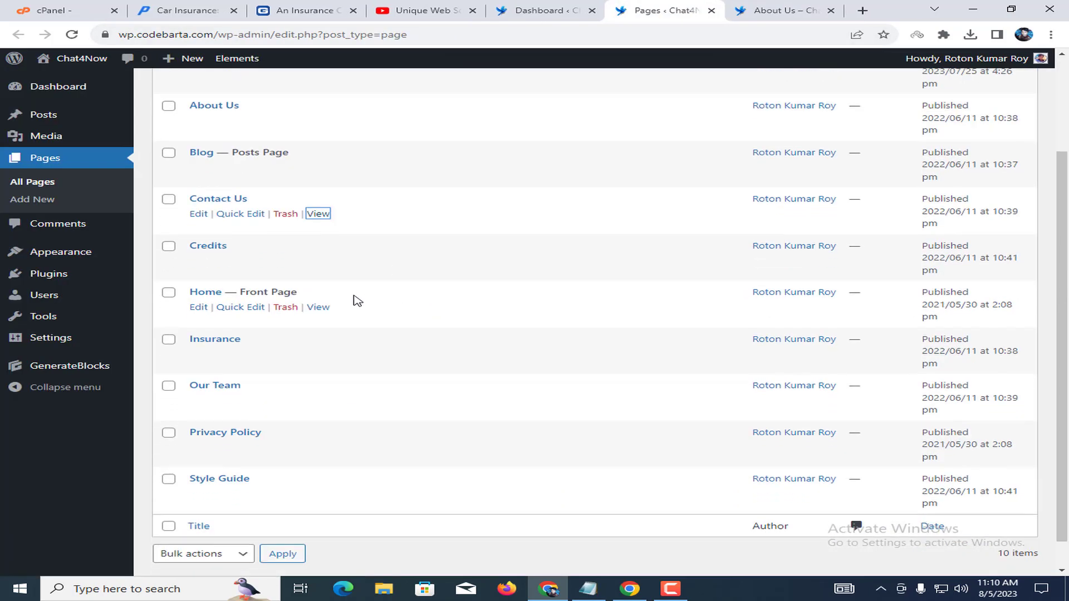
# Open the Home page in a new tab, scroll it, and return to the Pages list.
pyautogui.rightClick(327, 309)
pyautogui.click(357, 312)
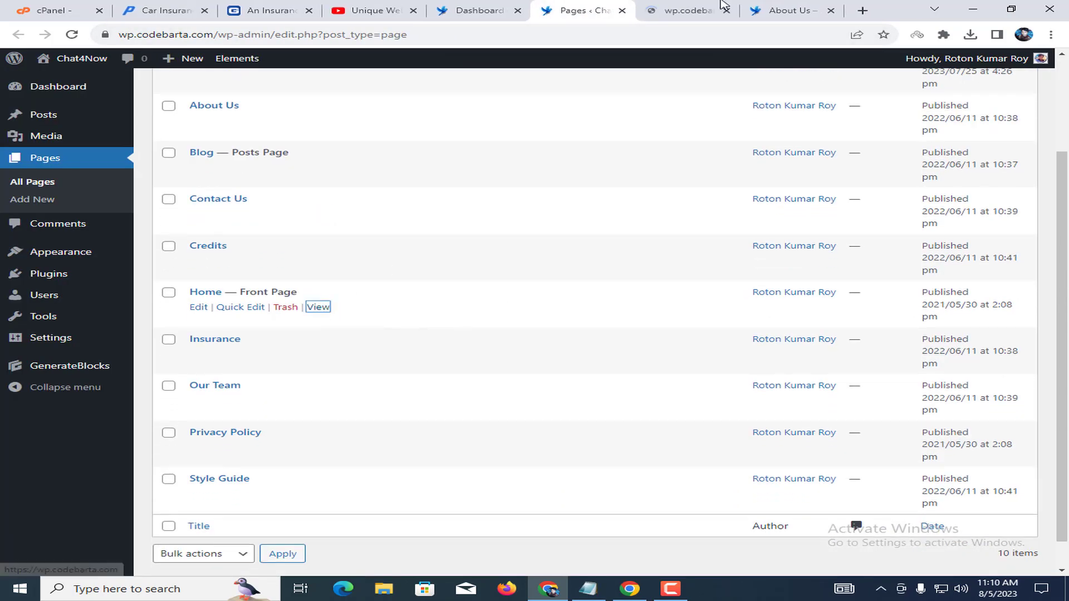
pyautogui.click(705, 6)
pyautogui.scroll(-8, 388, 162)
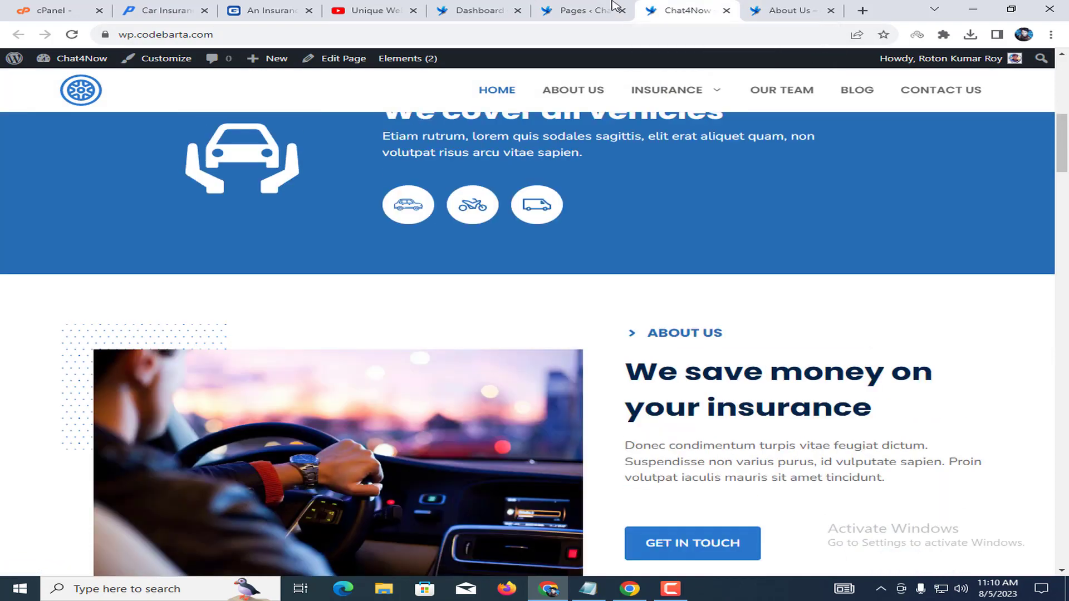
pyautogui.click(613, 6)
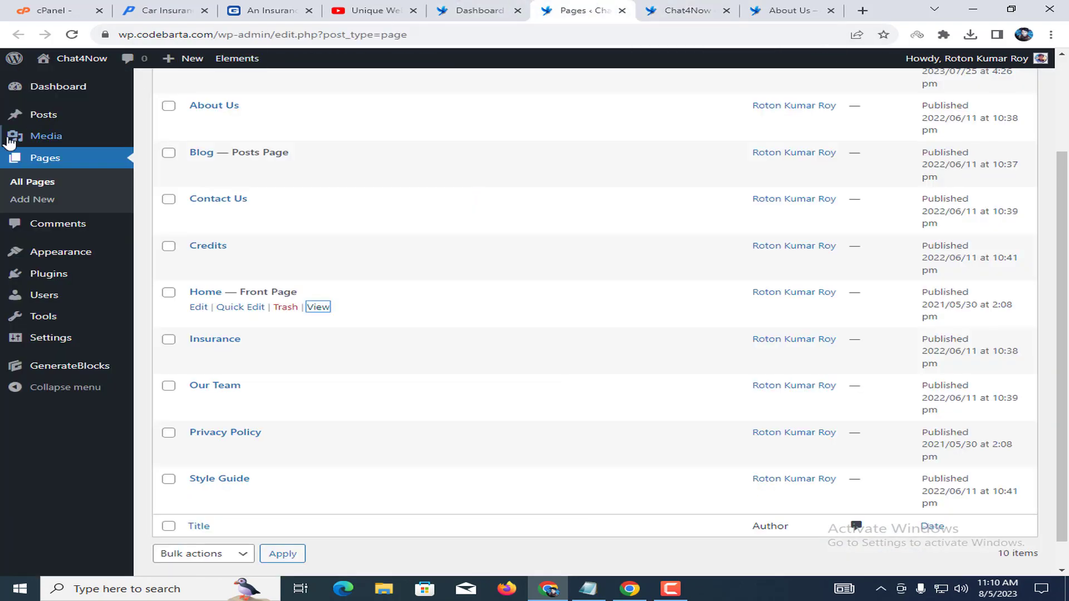
# In Appearance > Elements, tick the After the Post Social Sharing button and Author Box elements.
pyautogui.moveTo(98, 261)
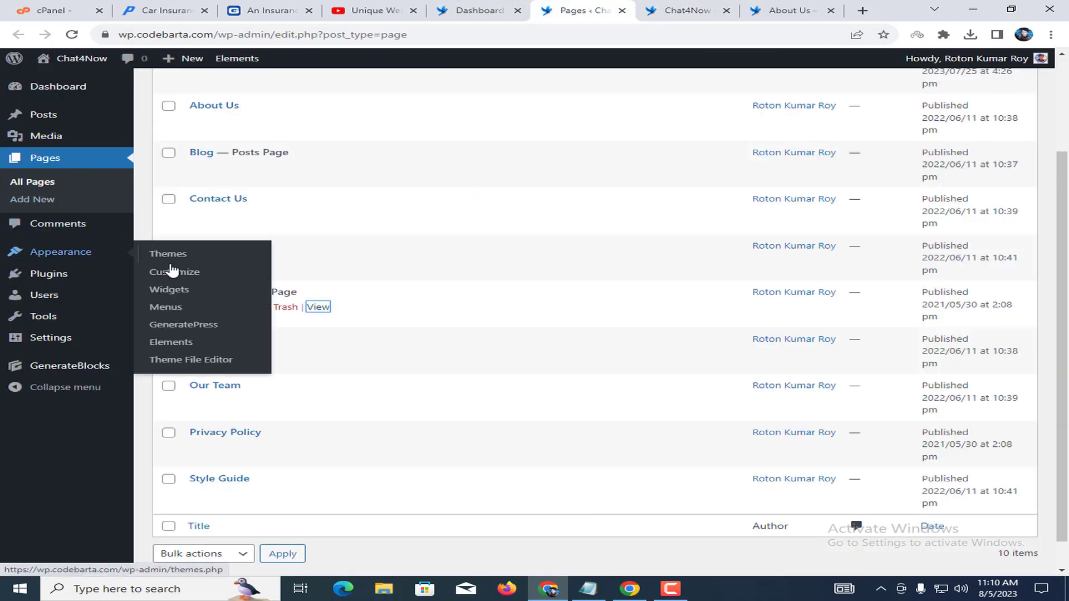
pyautogui.click(174, 342)
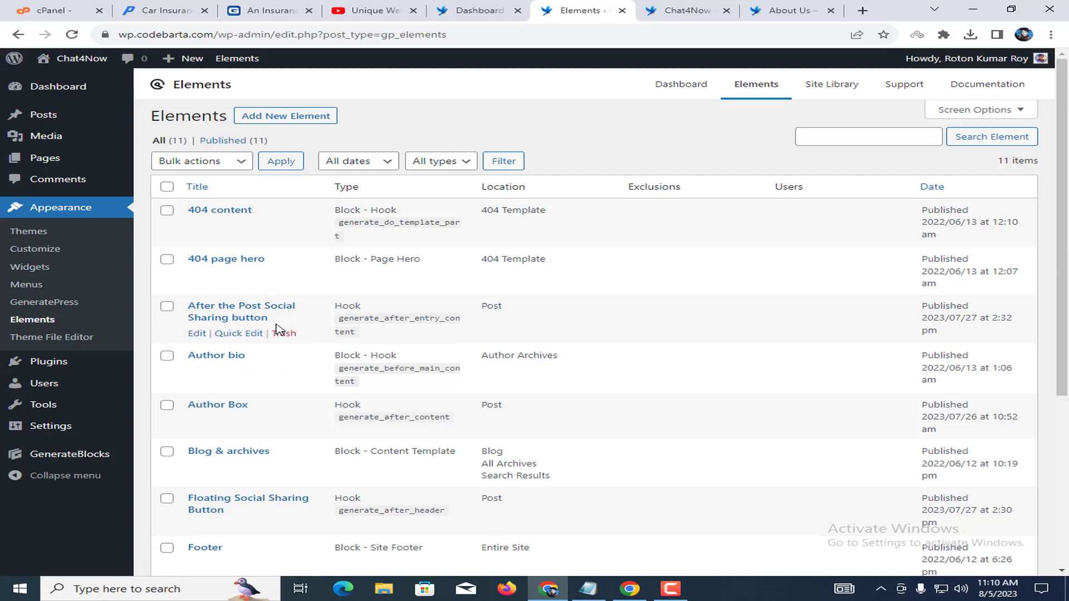
pyautogui.scroll(-2, 240, 428)
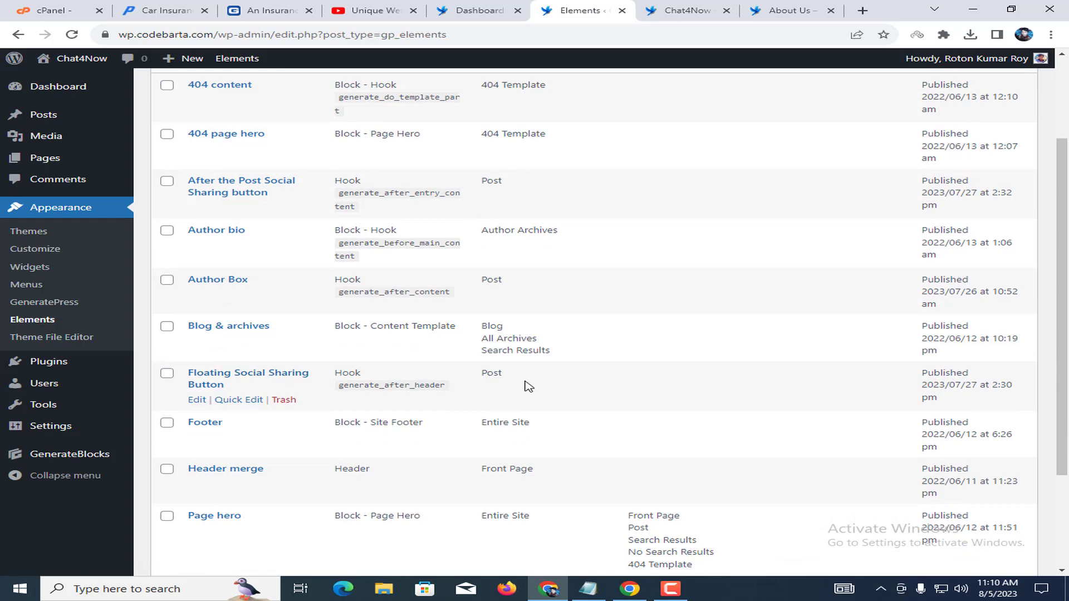
pyautogui.scroll(-3, 528, 384)
pyautogui.scroll(5, 467, 187)
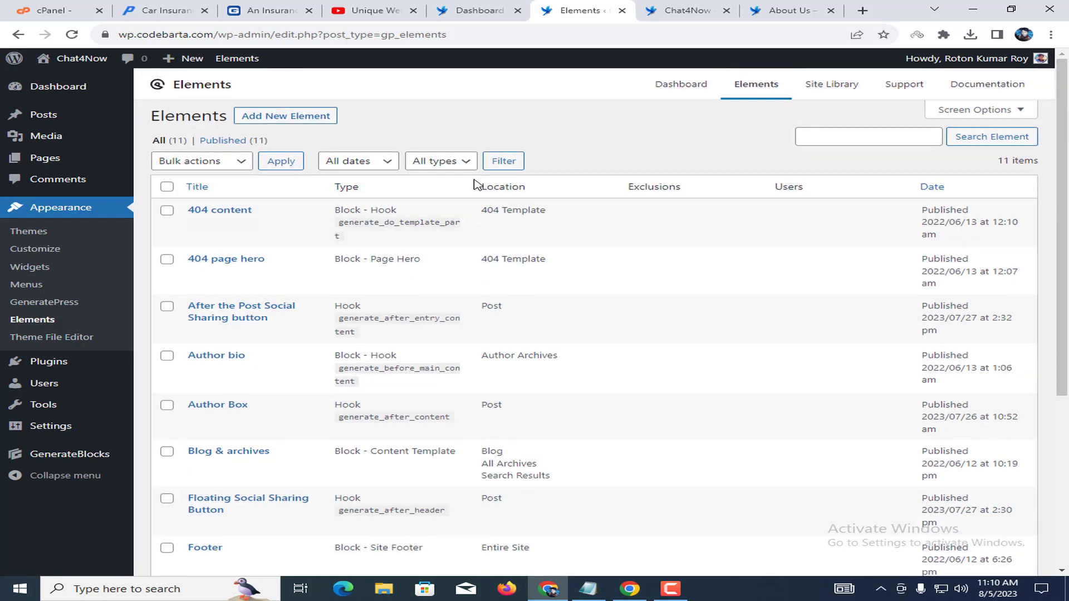
pyautogui.click(167, 308)
pyautogui.click(167, 355)
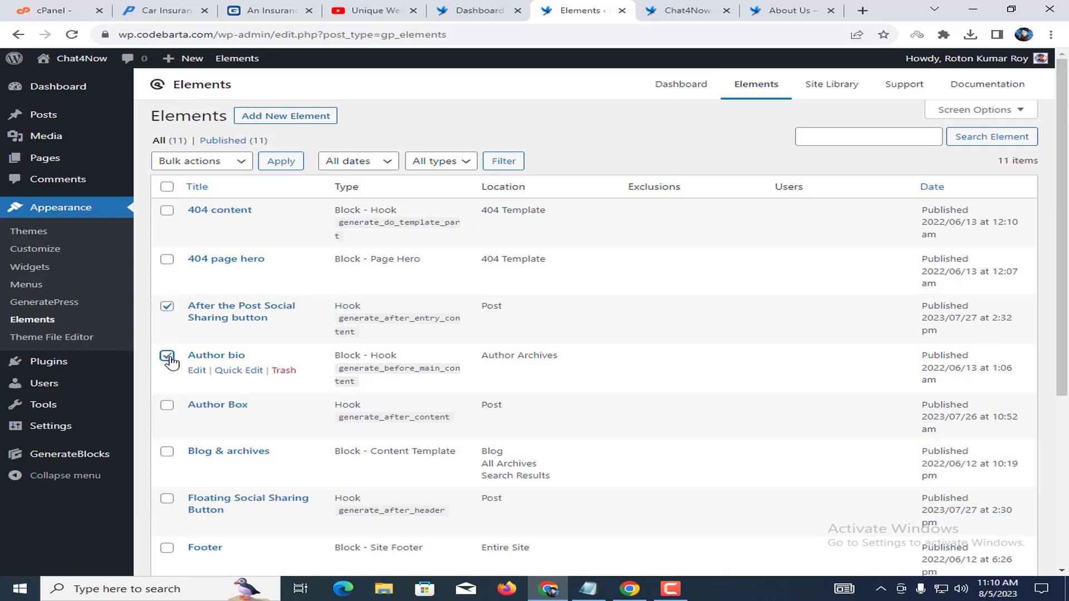
pyautogui.scroll(-1, 214, 379)
pyautogui.scroll(-1, 214, 379)
pyautogui.click(167, 342)
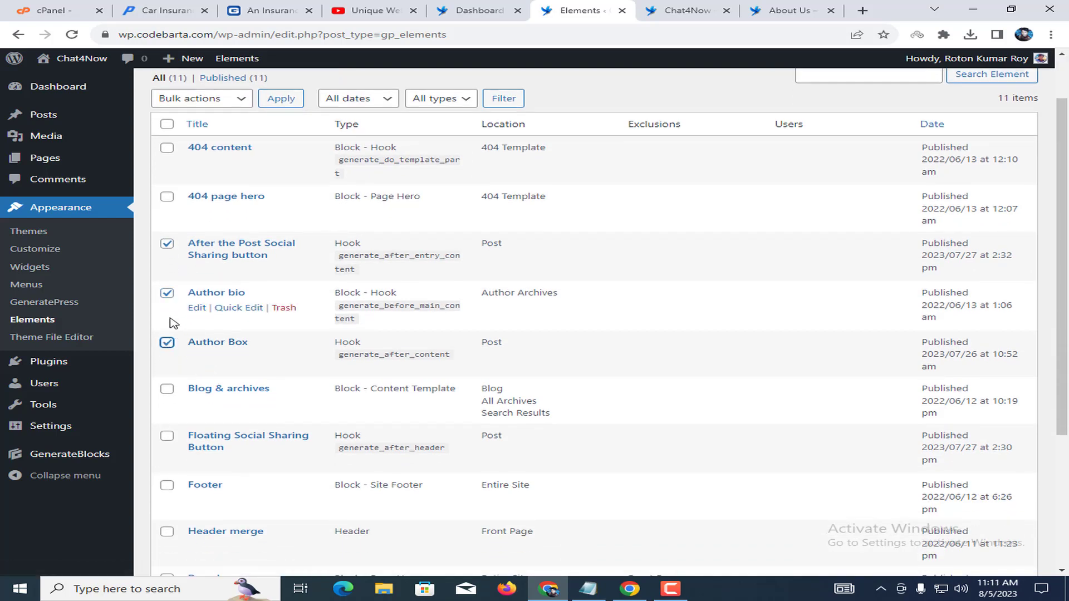
pyautogui.click(168, 294)
# Move the two ticked elements to Trash using the Move to Trash bulk action.
pyautogui.scroll(-3, 230, 346)
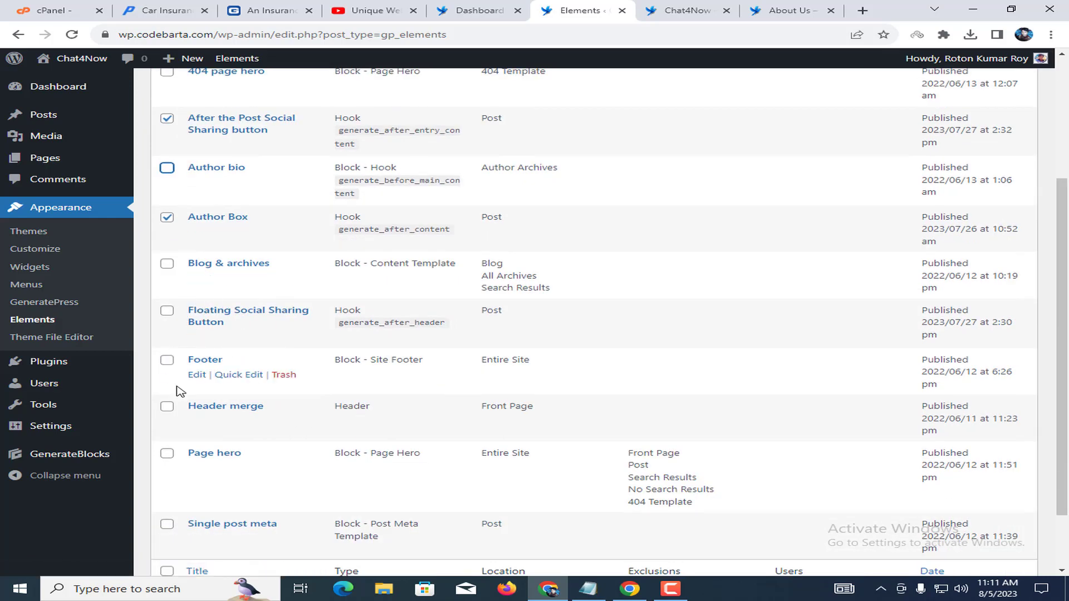
pyautogui.scroll(-1, 281, 413)
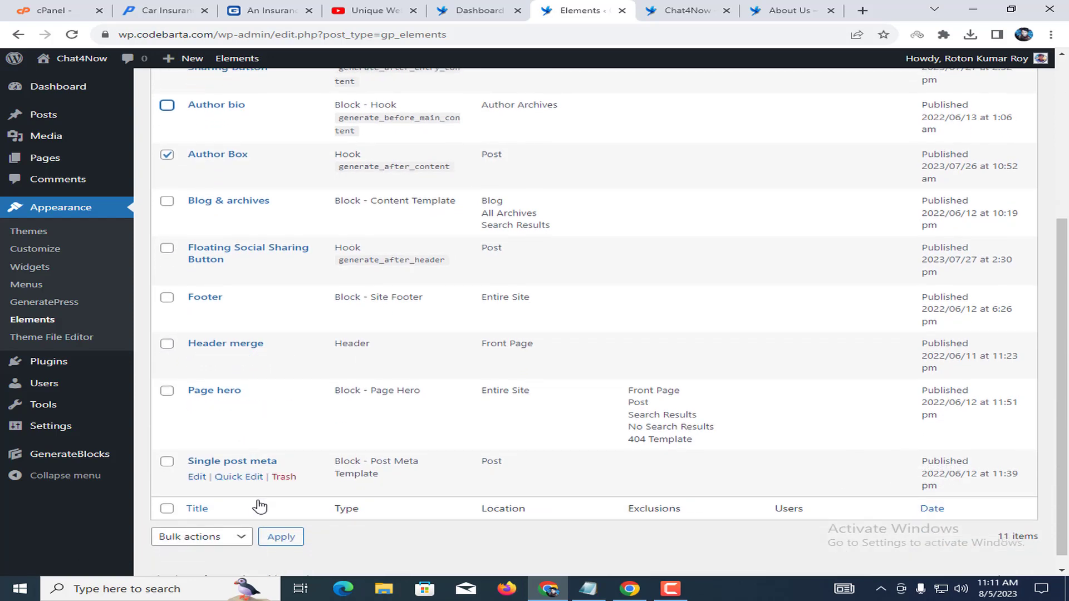
pyautogui.click(223, 538)
pyautogui.click(195, 519)
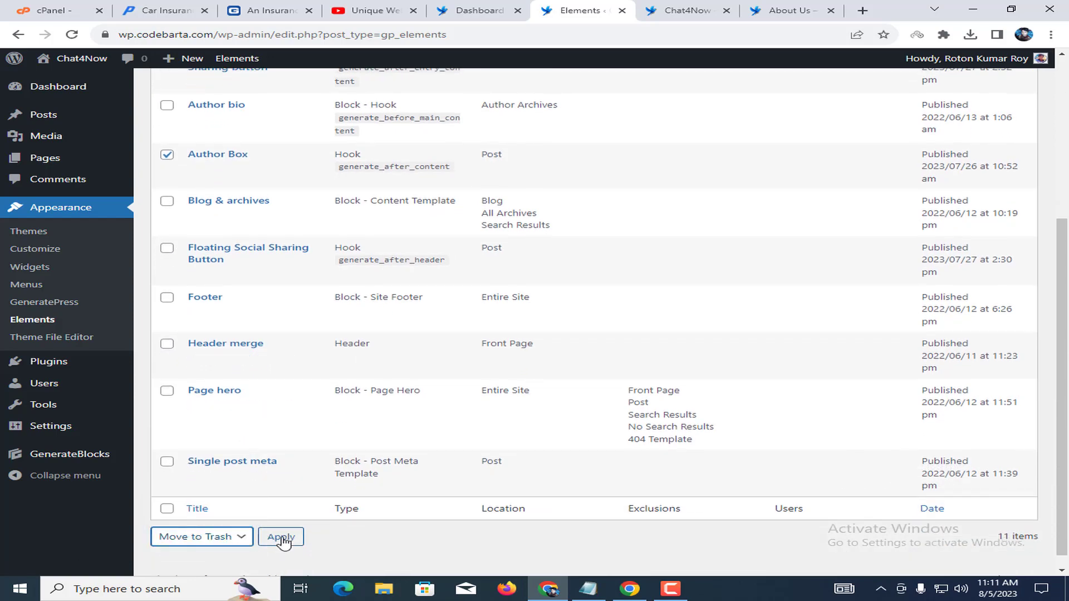
pyautogui.click(281, 538)
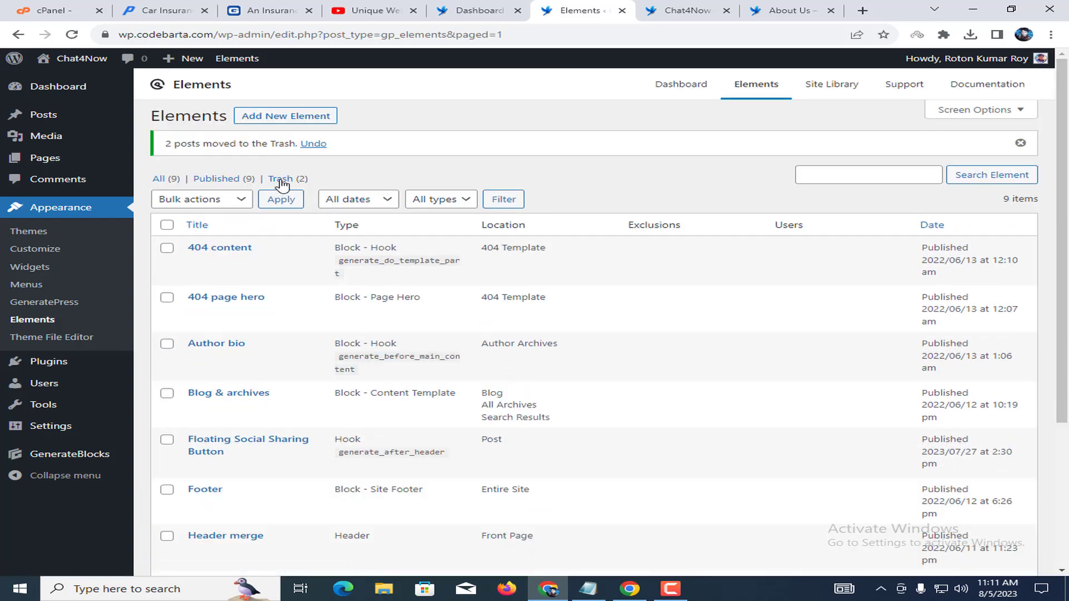
# Check the Trash, then review the Blog & archives element from the nine-element list.
pyautogui.click(280, 179)
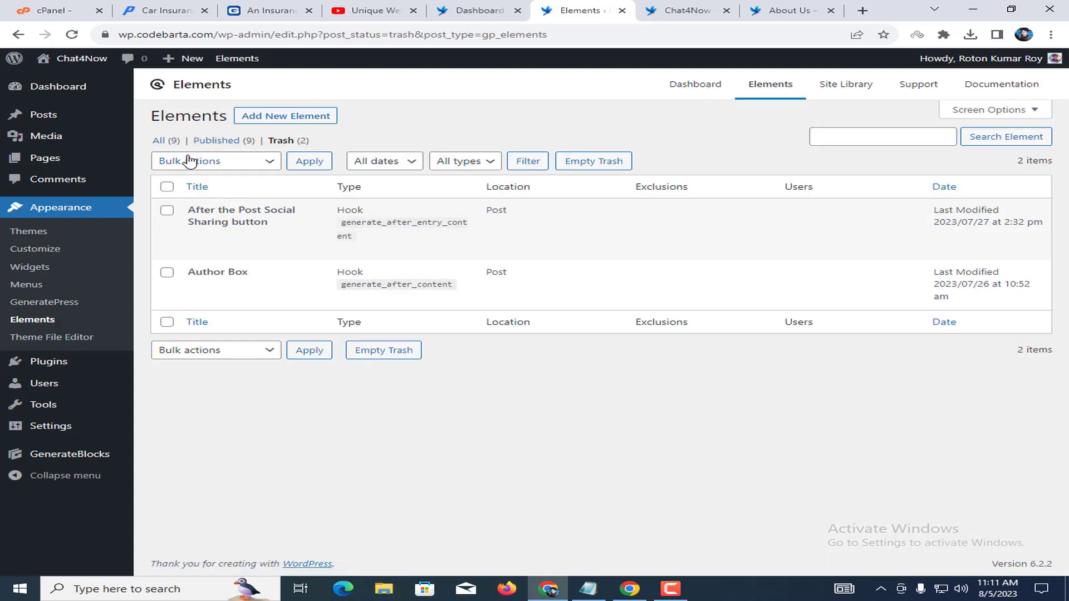
pyautogui.click(159, 141)
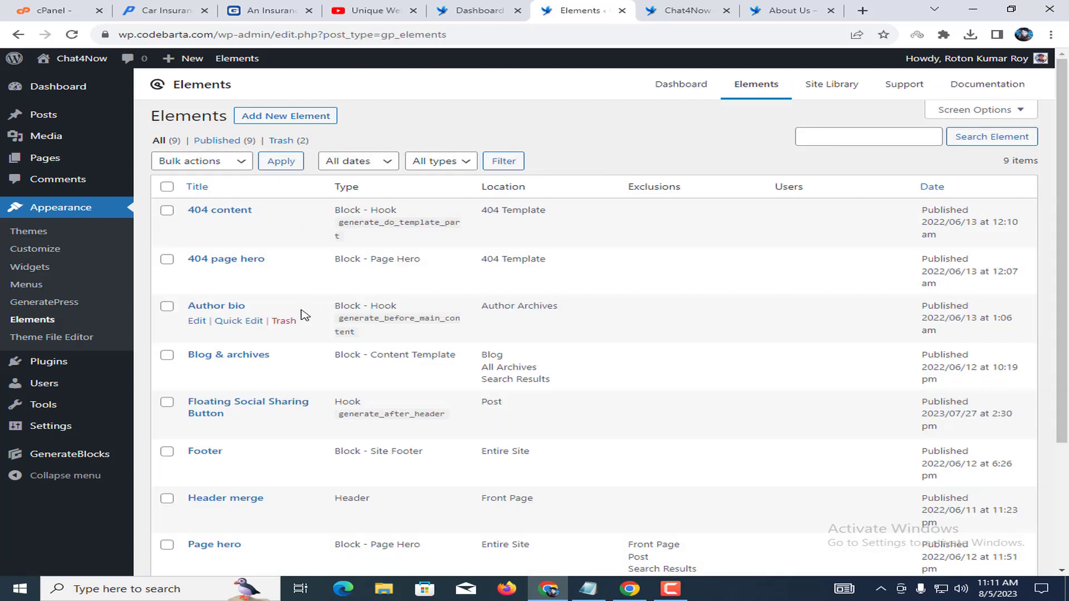
pyautogui.scroll(-1, 326, 328)
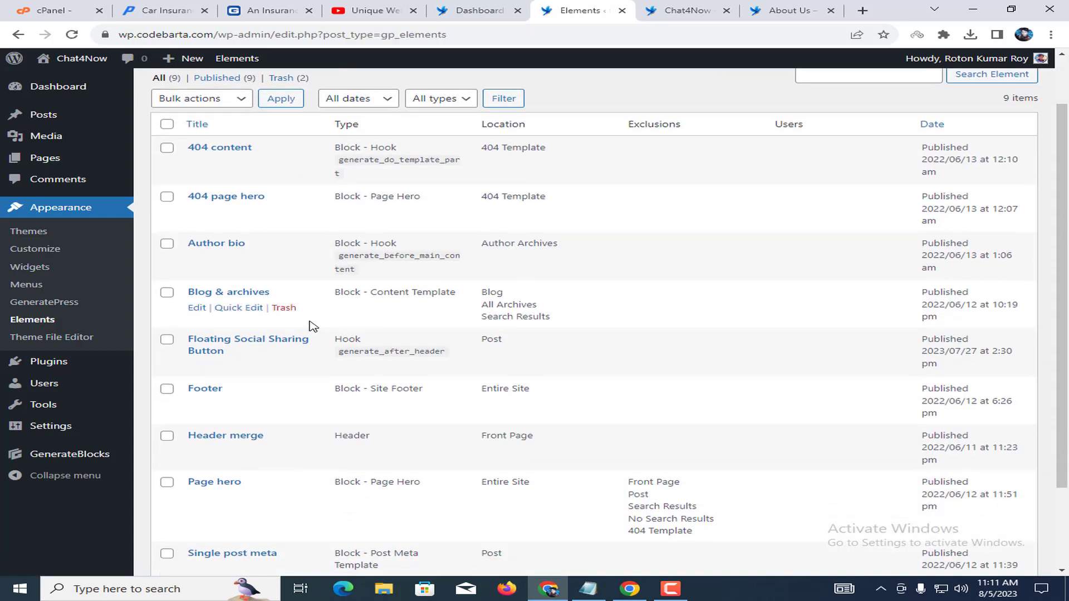
pyautogui.click(199, 310)
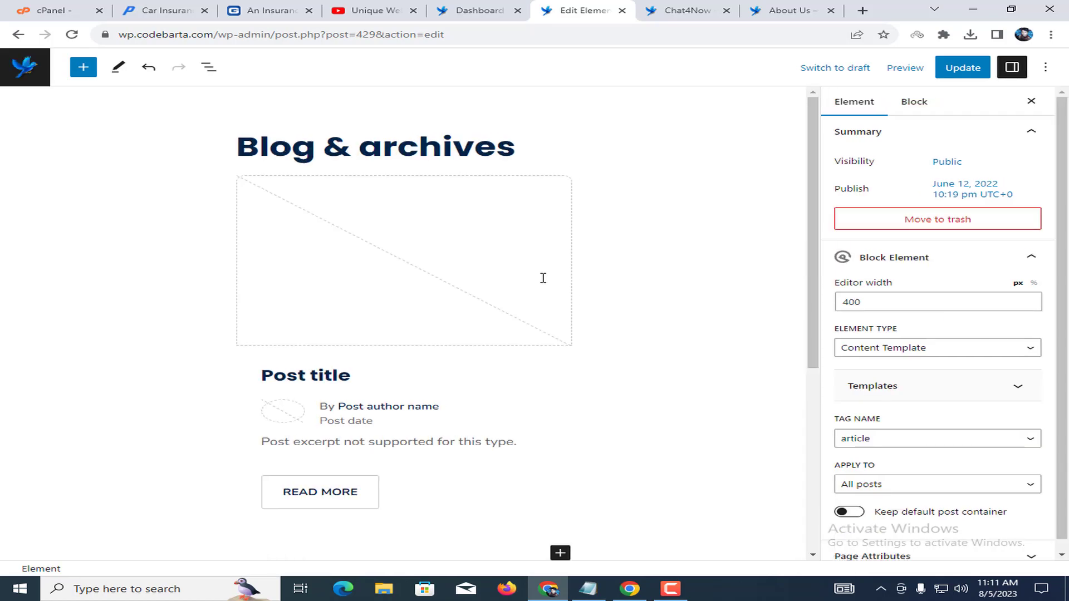
pyautogui.scroll(-3, 347, 247)
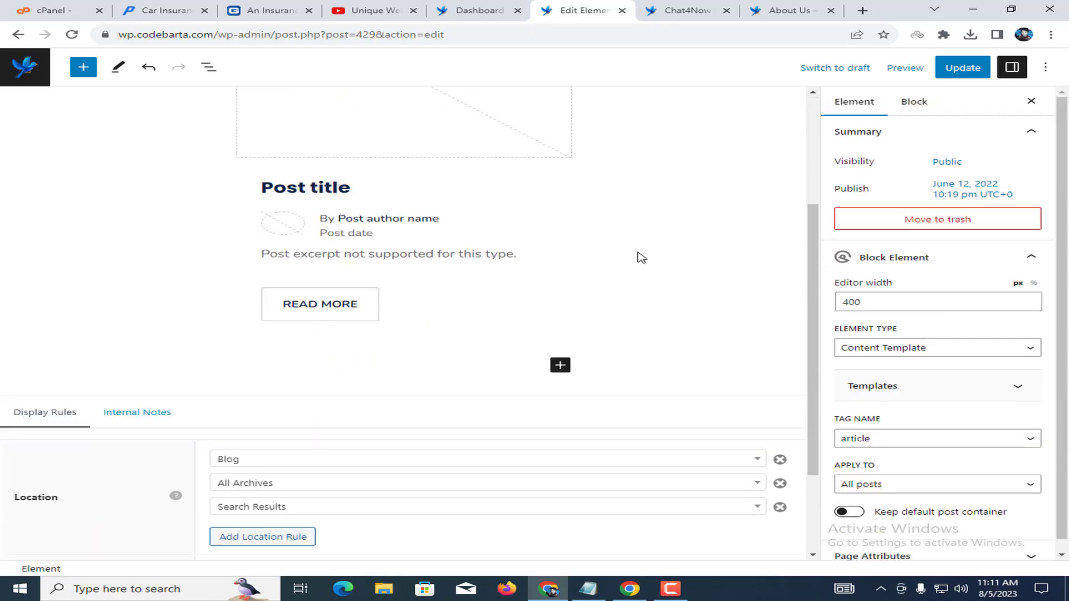
pyautogui.scroll(3, 516, 246)
pyautogui.click(18, 34)
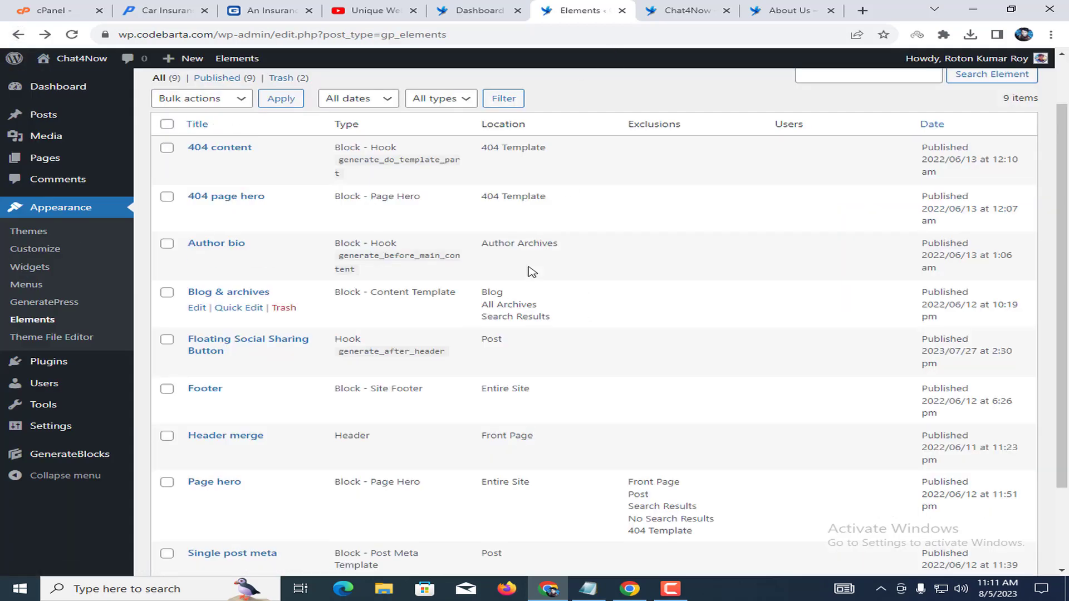
pyautogui.scroll(-3, 317, 232)
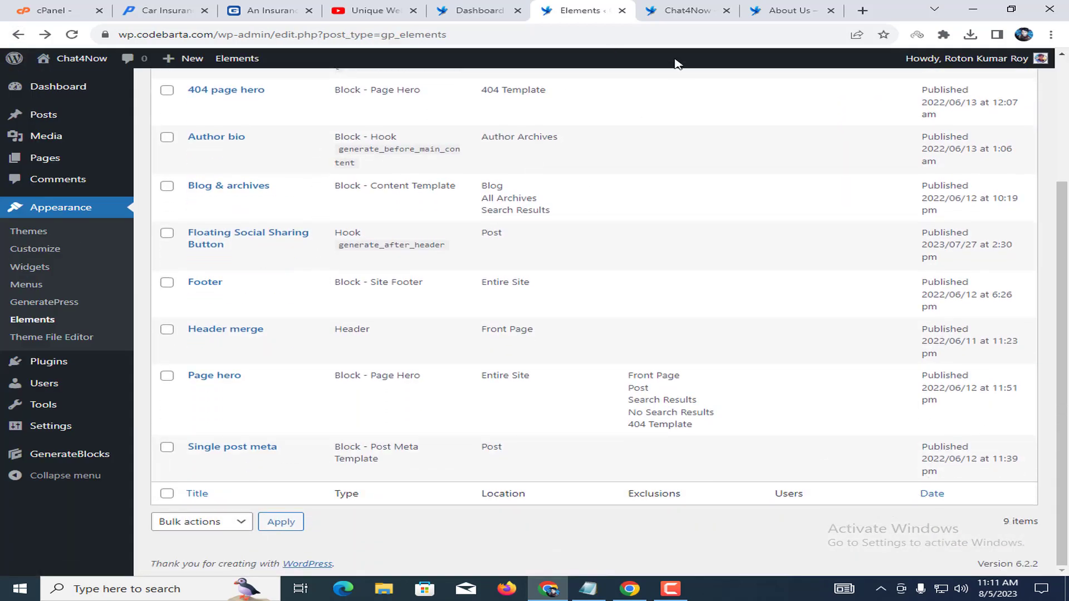
pyautogui.click(687, 7)
# Open the Home page in the block editor with the settings sidebar closed.
pyautogui.scroll(8, 606, 176)
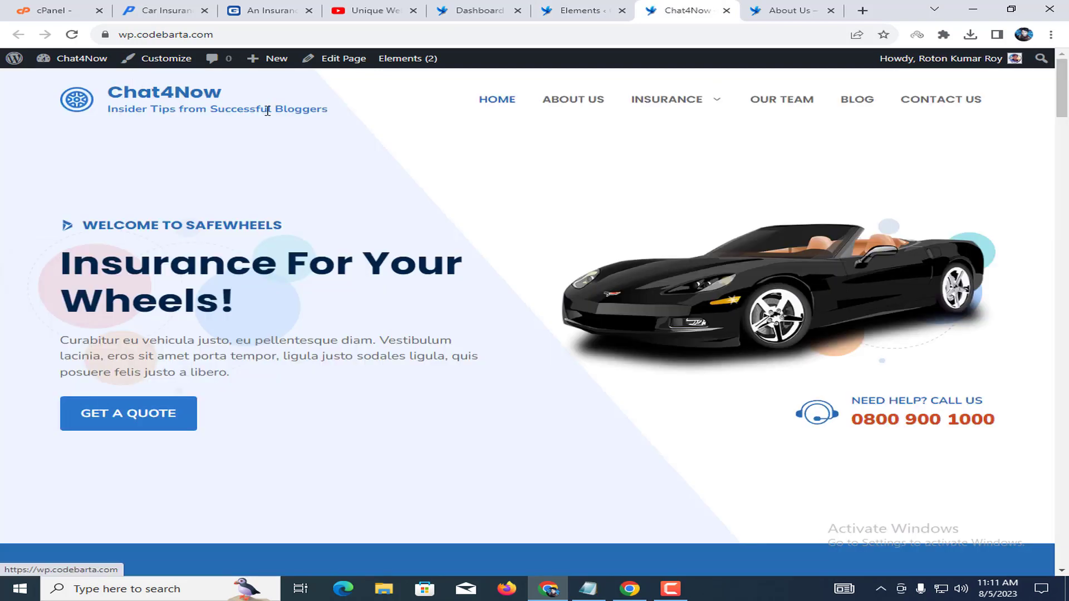
pyautogui.click(358, 63)
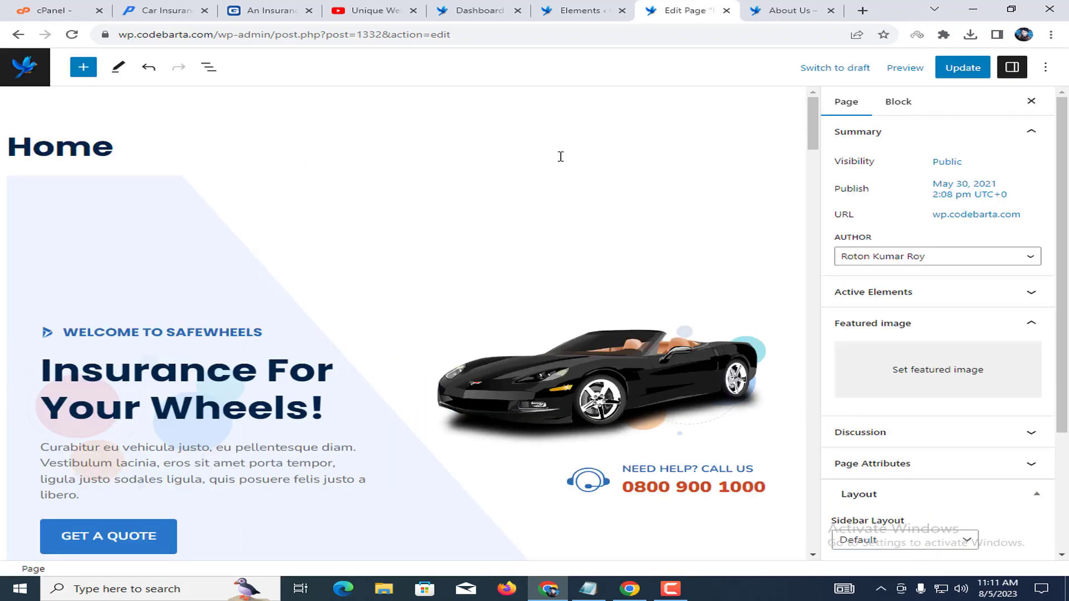
pyautogui.click(288, 137)
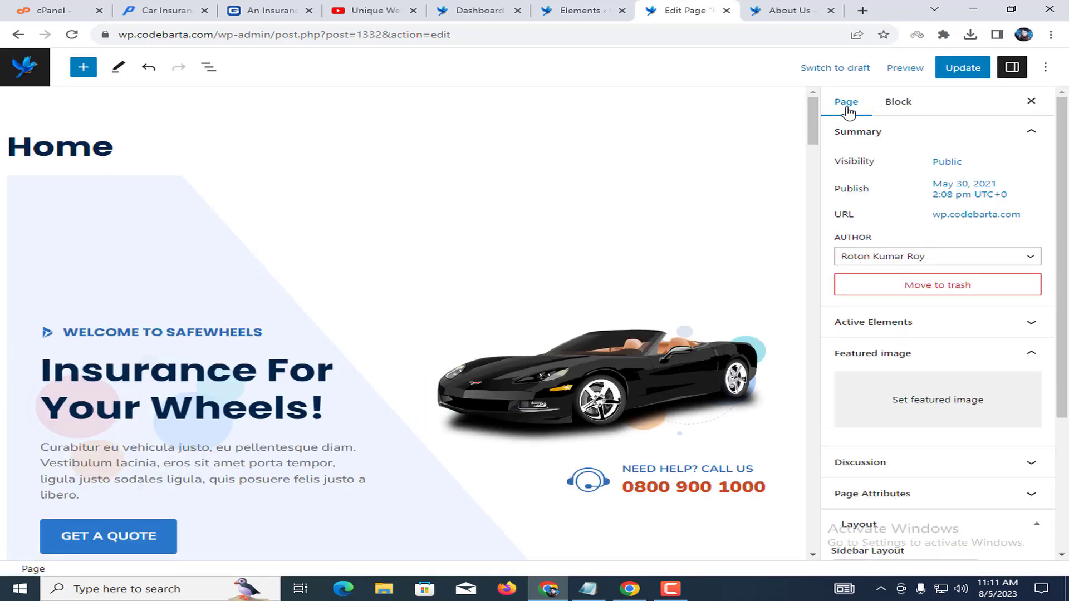
pyautogui.click(1013, 68)
pyautogui.scroll(-1, 265, 275)
# Replace 'Wheels' with 'Car' so the hero heading reads 'Insurance For Your Car!'.
pyautogui.click(252, 250)
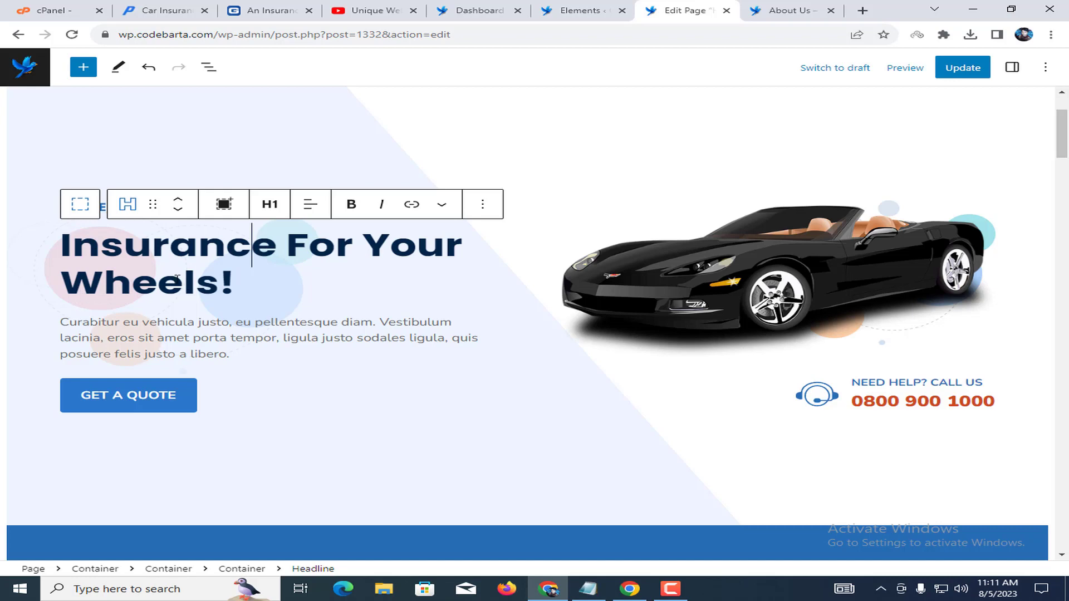
pyautogui.moveTo(61, 241); pyautogui.dragTo(237, 282)
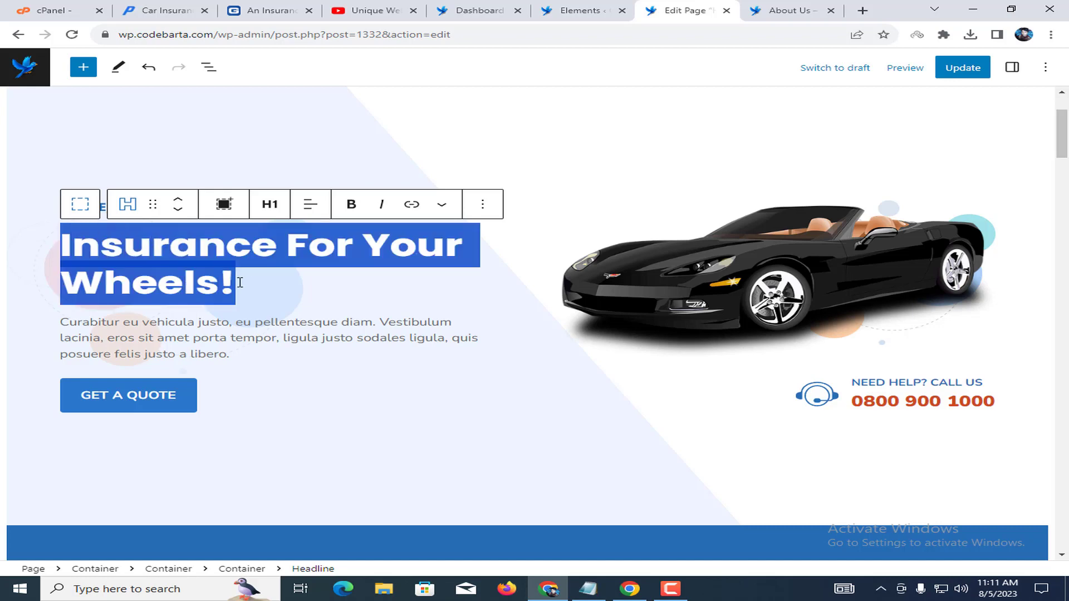
pyautogui.click(185, 323)
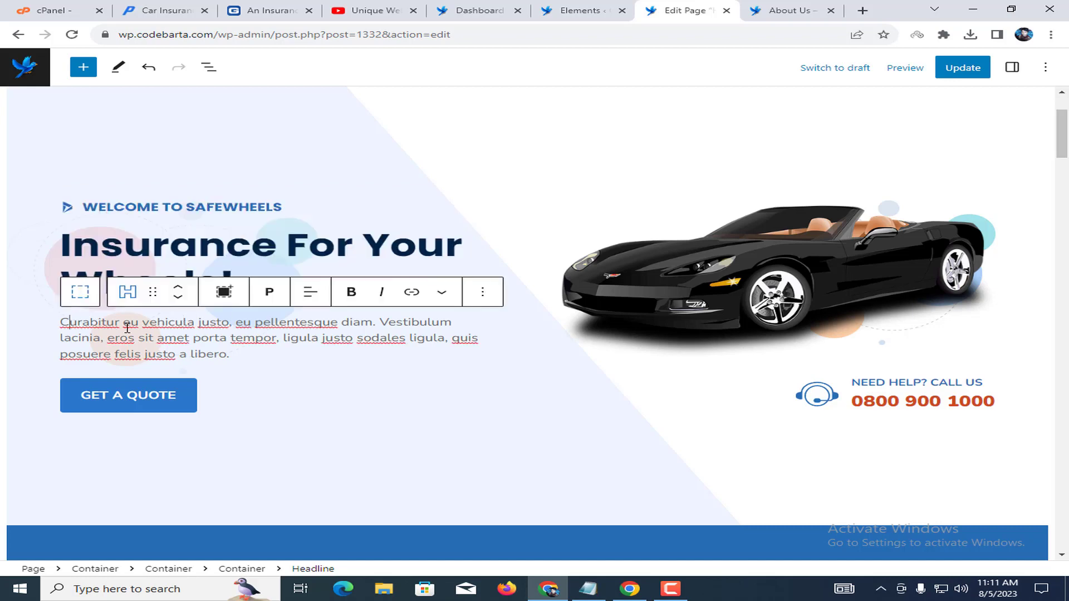
pyautogui.moveTo(82, 326); pyautogui.dragTo(297, 334)
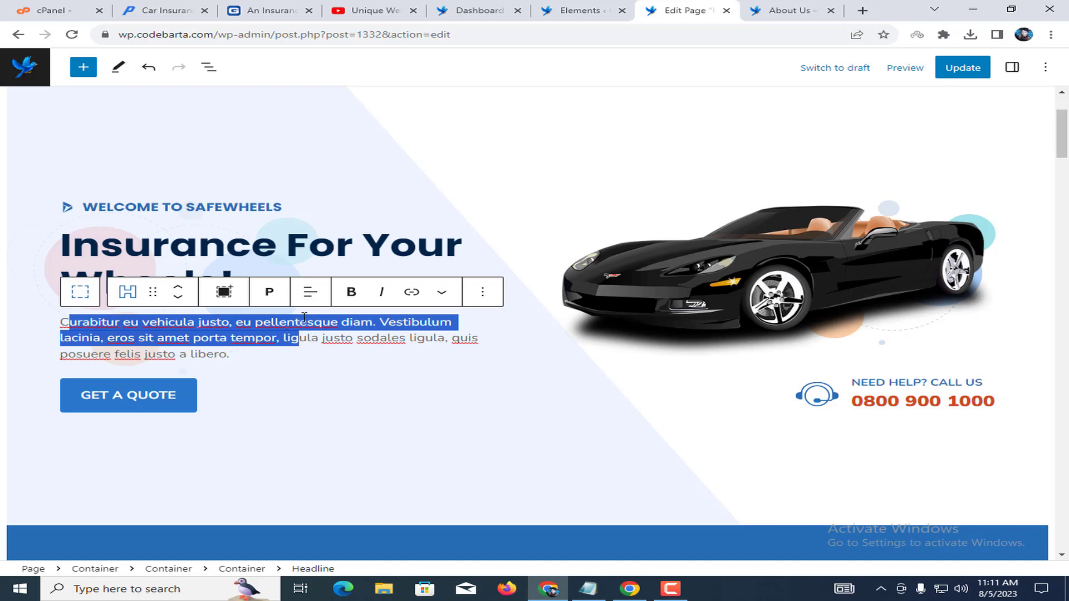
pyautogui.click(313, 251)
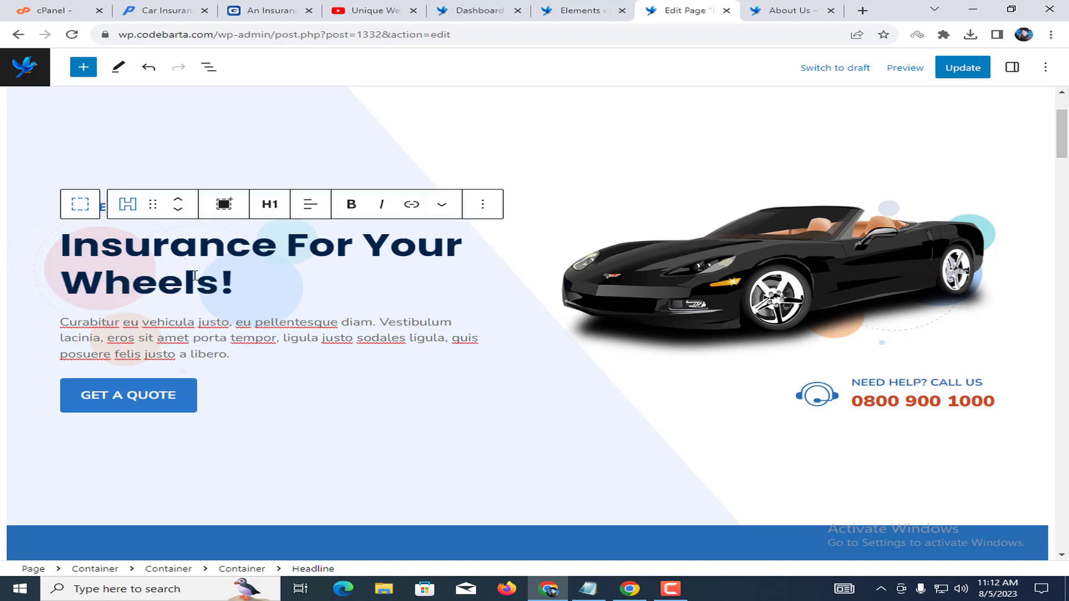
pyautogui.moveTo(81, 281); pyautogui.dragTo(214, 285)
pyautogui.write('Car')
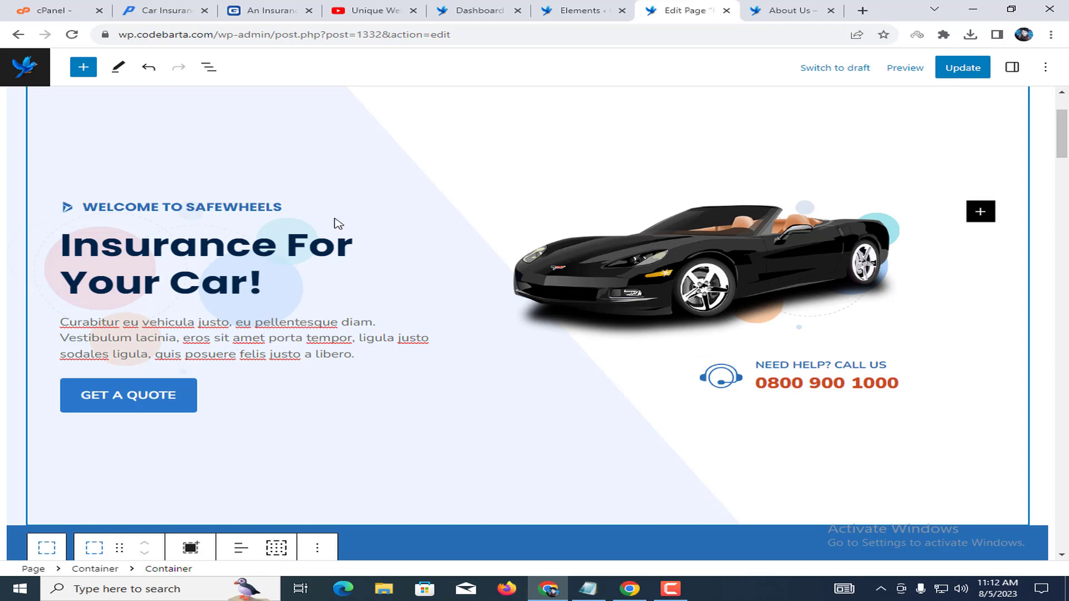
# Copy the channel name 'Unique Web School' from the YouTube tab.
pyautogui.click(108, 206)
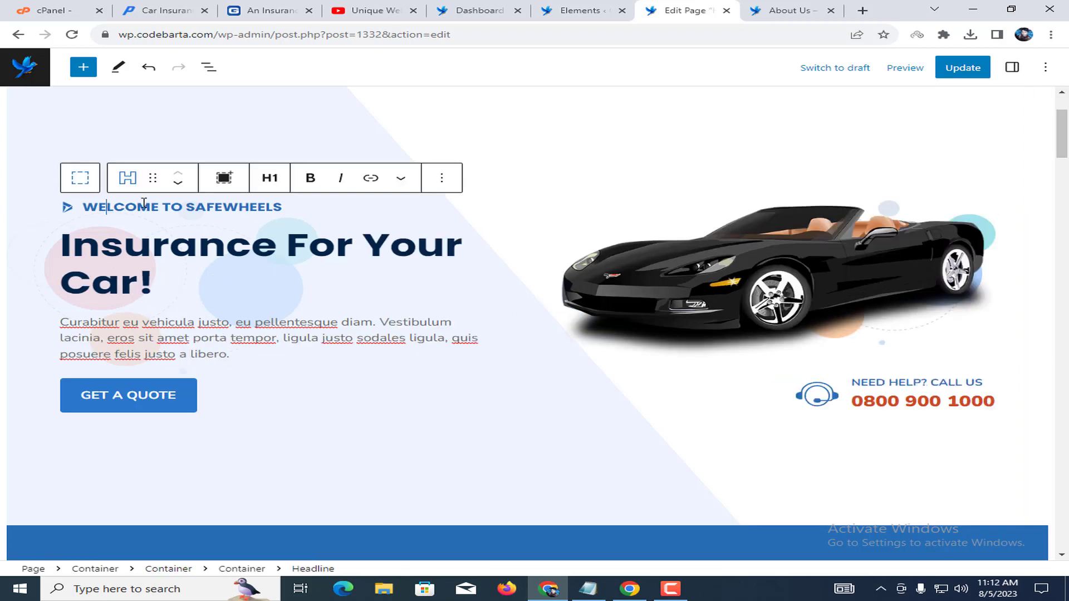
pyautogui.doubleClick(231, 204)
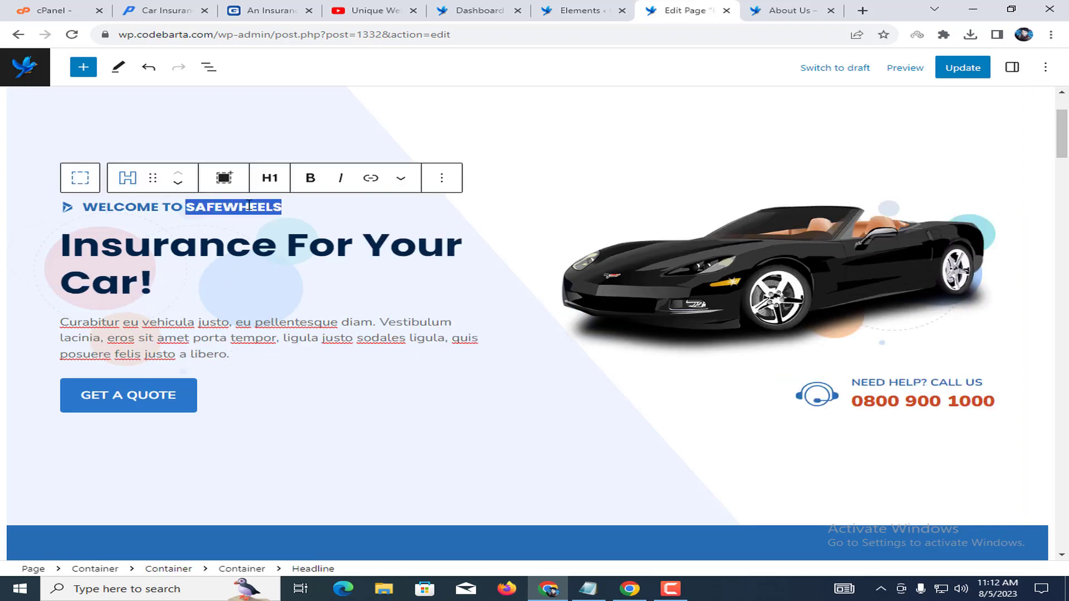
pyautogui.click(371, 10)
pyautogui.moveTo(414, 183); pyautogui.dragTo(238, 184)
pyautogui.rightClick(370, 183)
pyautogui.click(399, 189)
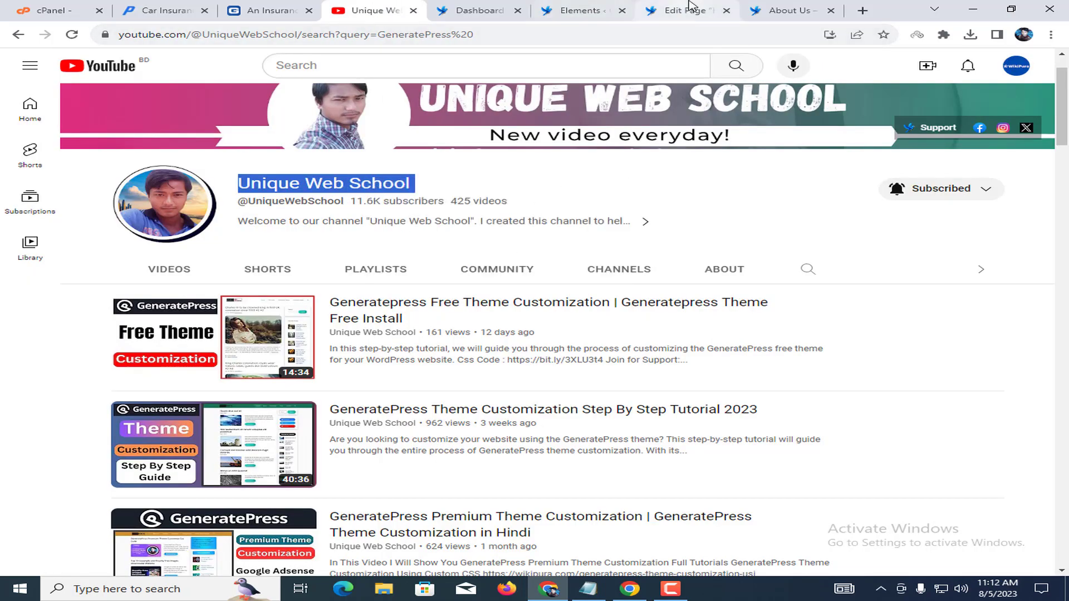
# Paste it as plain text over SAFEWHEELS, making the tagline 'WELCOME TO UNIQUE WEB SCHOOL'.
pyautogui.click(686, 10)
pyautogui.tripleClick(242, 207)
pyautogui.click(213, 207)
pyautogui.moveTo(187, 206); pyautogui.dragTo(284, 205)
pyautogui.rightClick(269, 204)
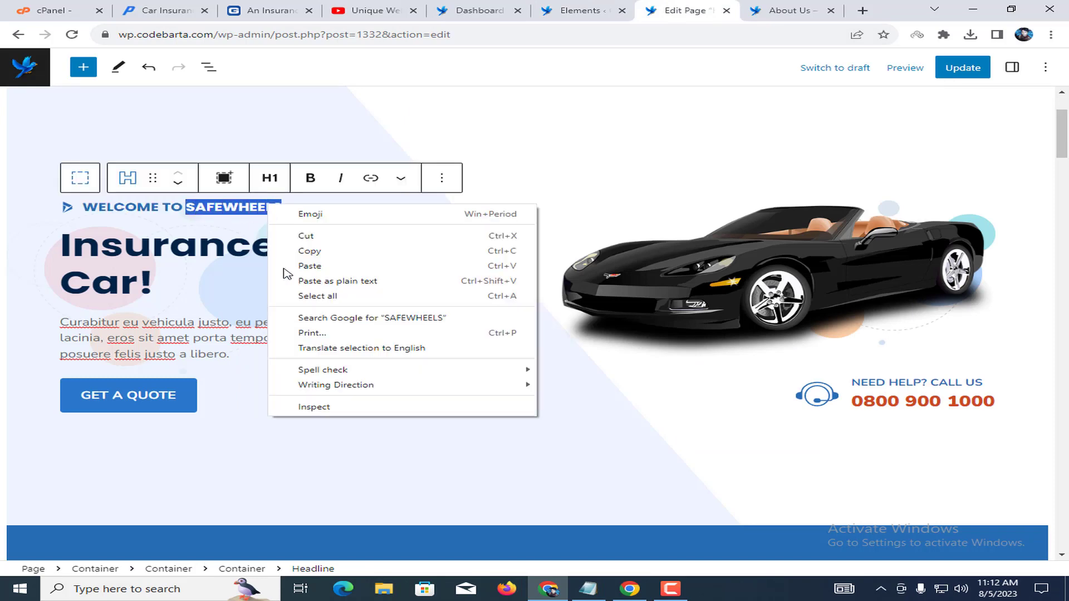
pyautogui.click(372, 281)
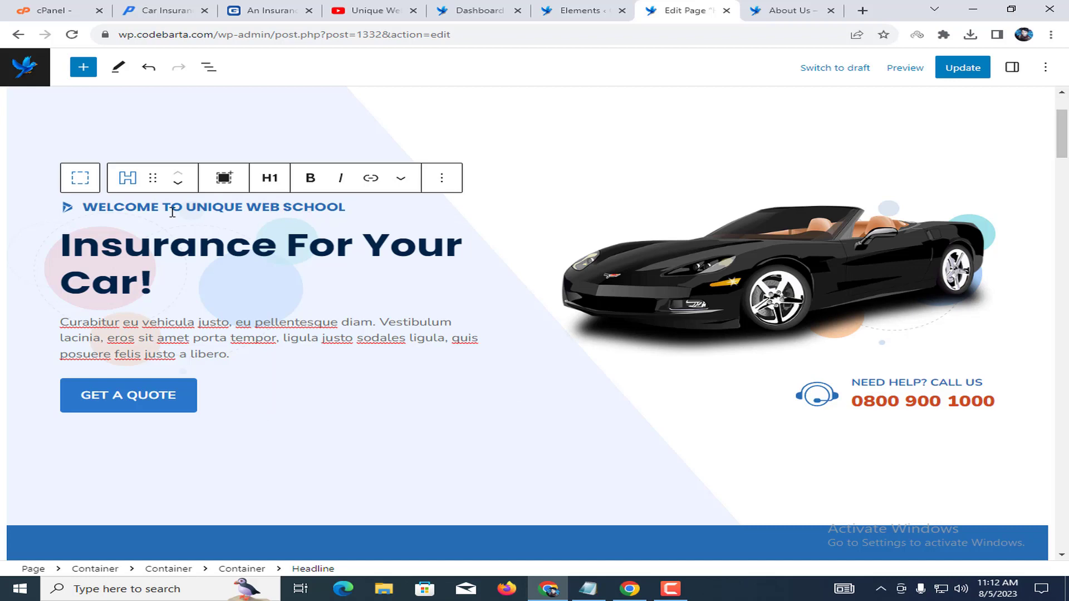
pyautogui.click(67, 209)
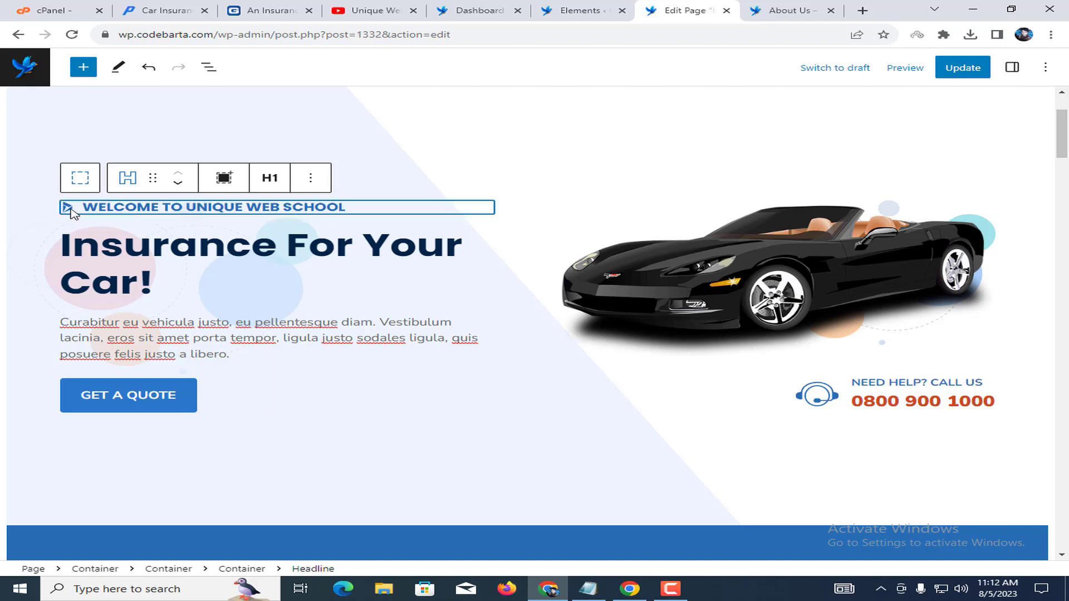
# Show the block settings sidebar and inspect the tagline's Icon and General icon options.
pyautogui.click(1013, 67)
pyautogui.click(895, 384)
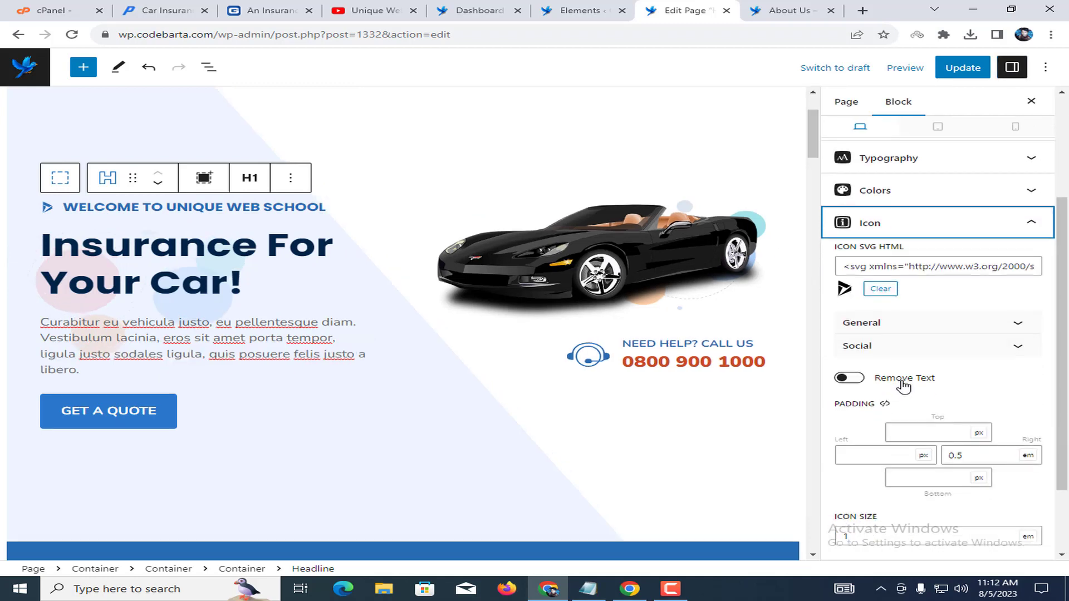
pyautogui.click(870, 323)
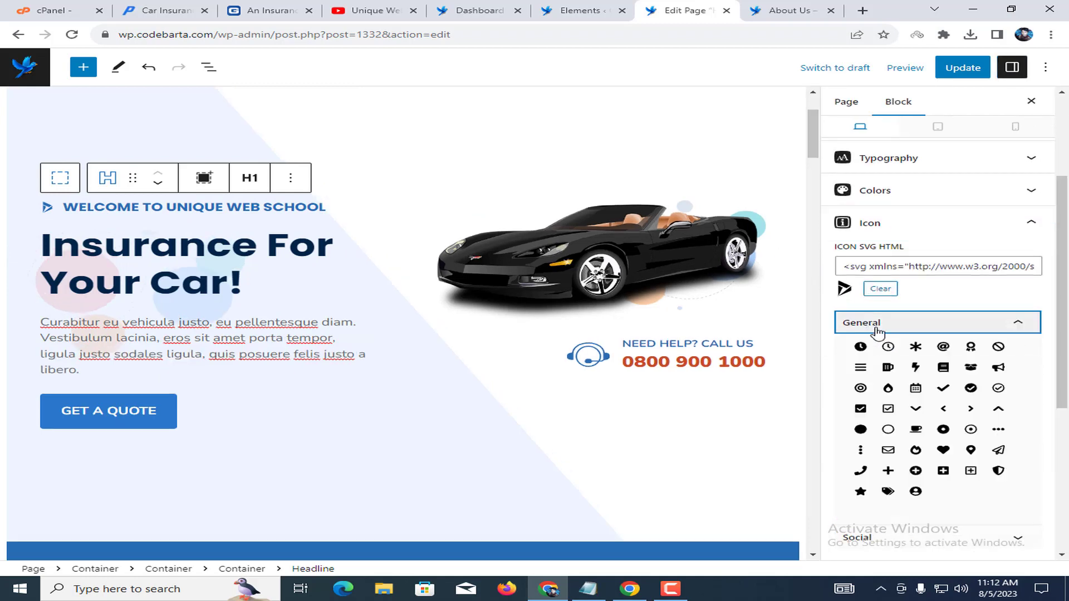
pyautogui.scroll(-3, 887, 424)
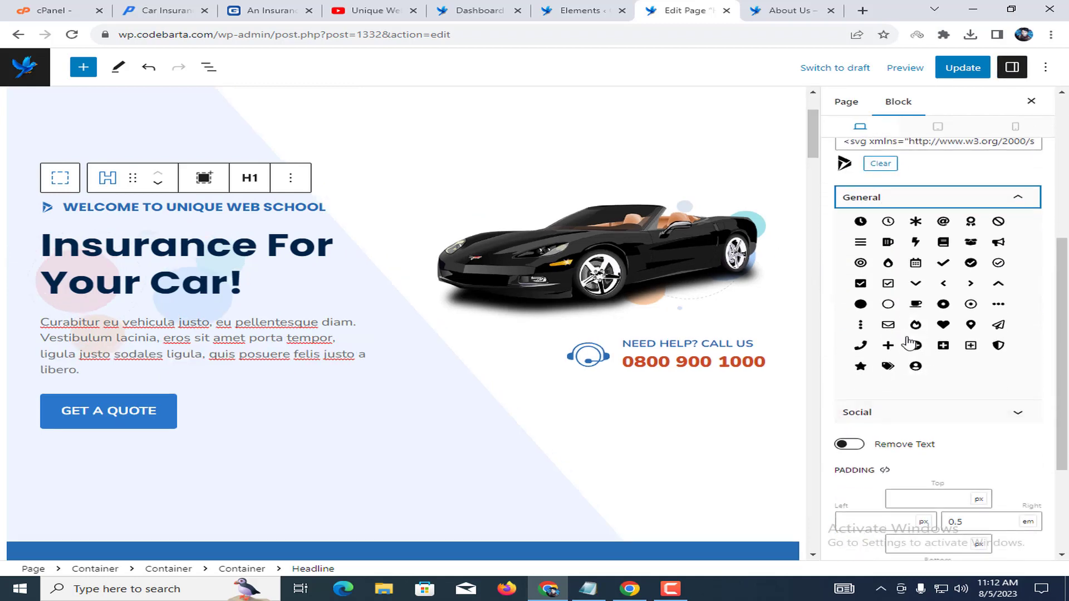
pyautogui.scroll(3, 910, 341)
pyautogui.click(897, 106)
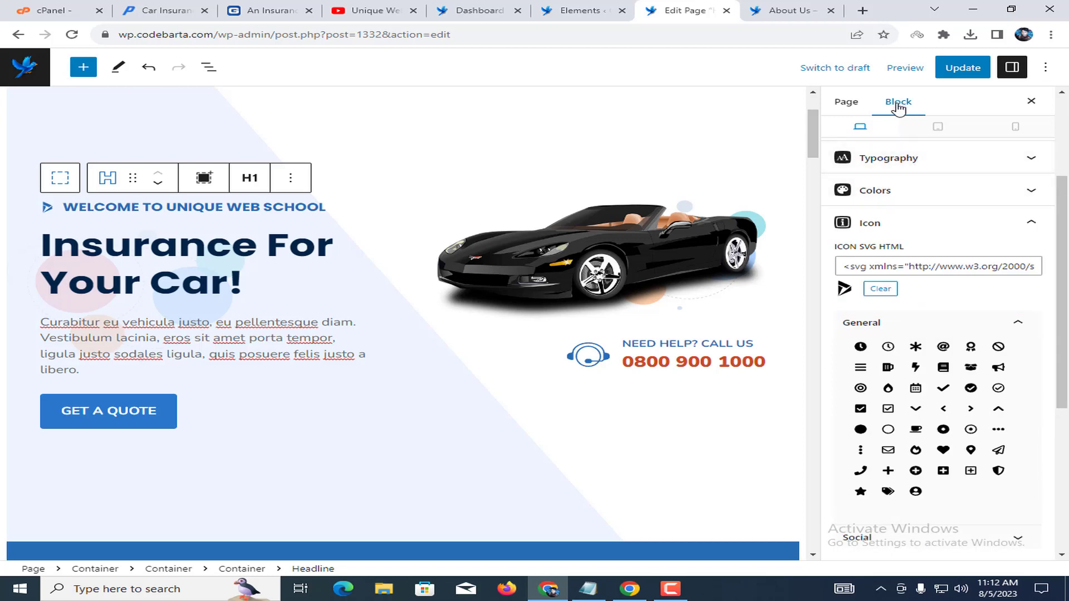
pyautogui.click(117, 251)
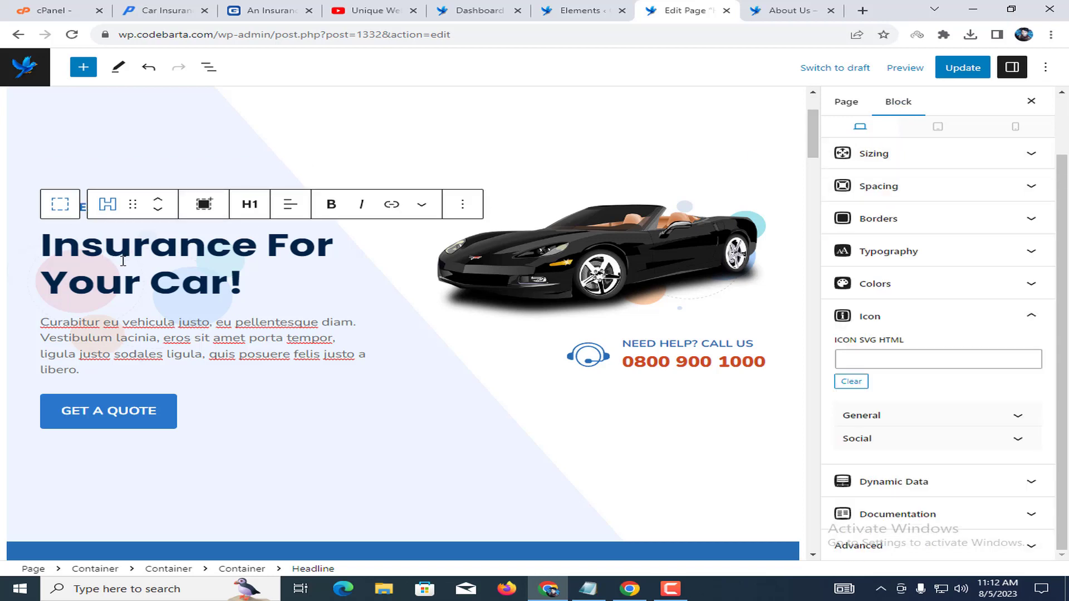
pyautogui.click(165, 338)
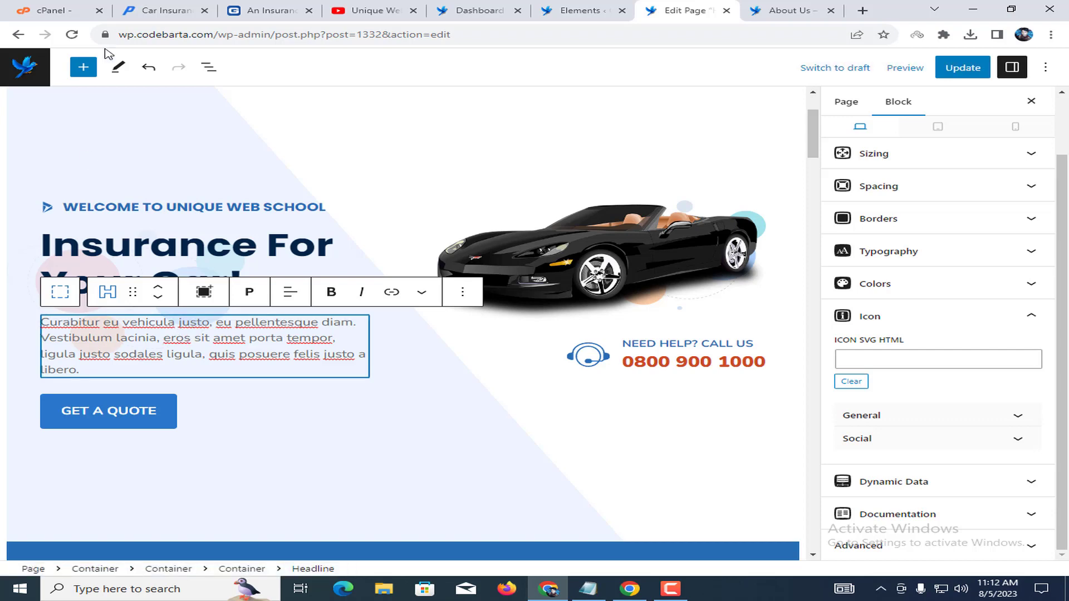
# Replace the Latin paragraph with the pasted text about Progressive customers averaging seven discounts.
pyautogui.tripleClick(147, 318)
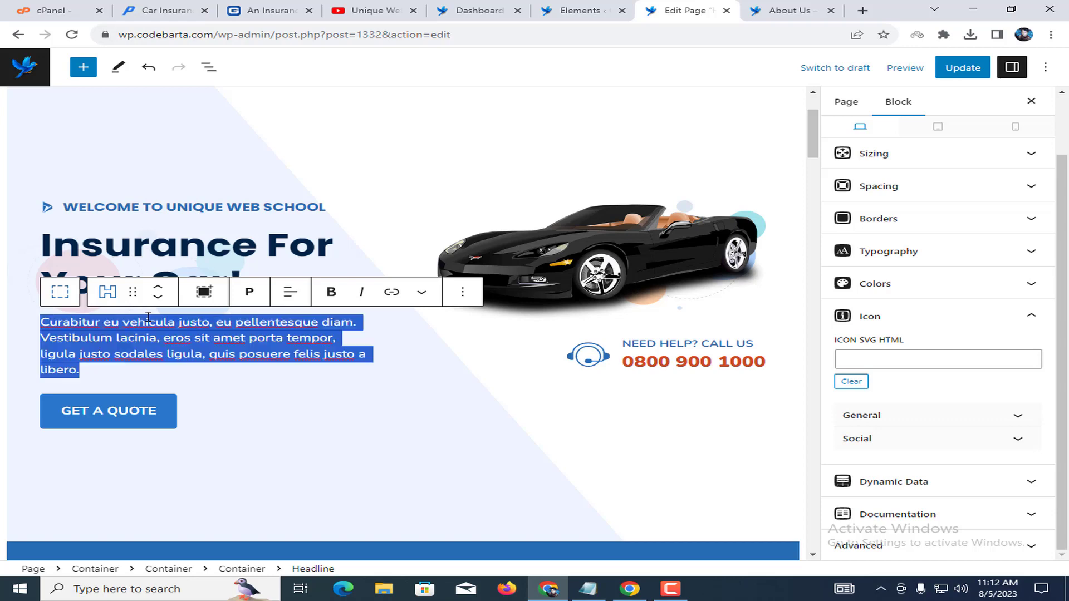
pyautogui.hotkey('ctrl', 'v')
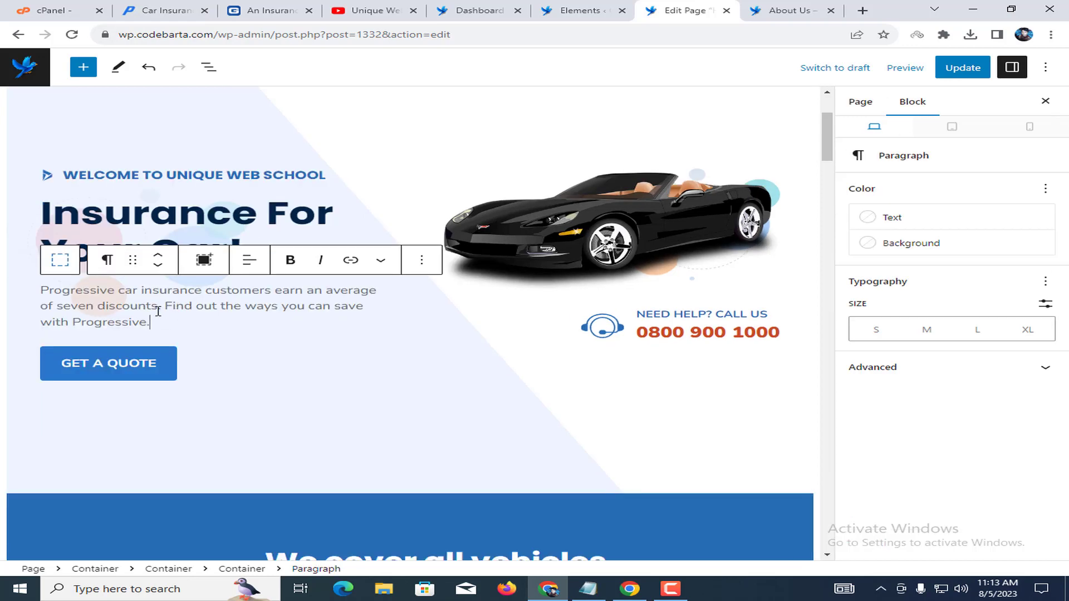
pyautogui.click(124, 358)
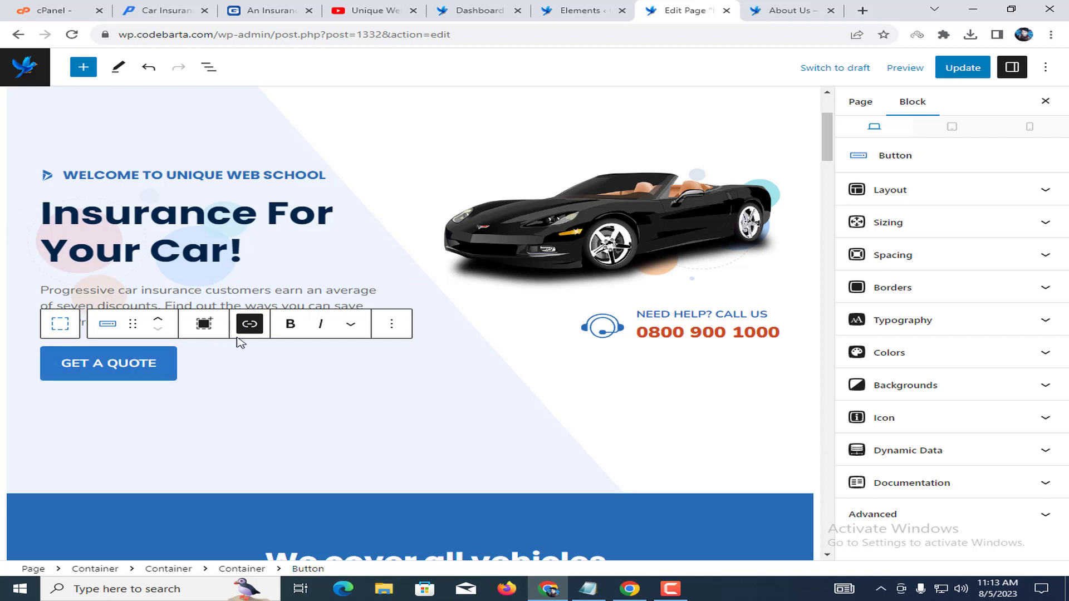
# Check the GET A QUOTE button's '#' link against the live Insurance page.
pyautogui.click(249, 325)
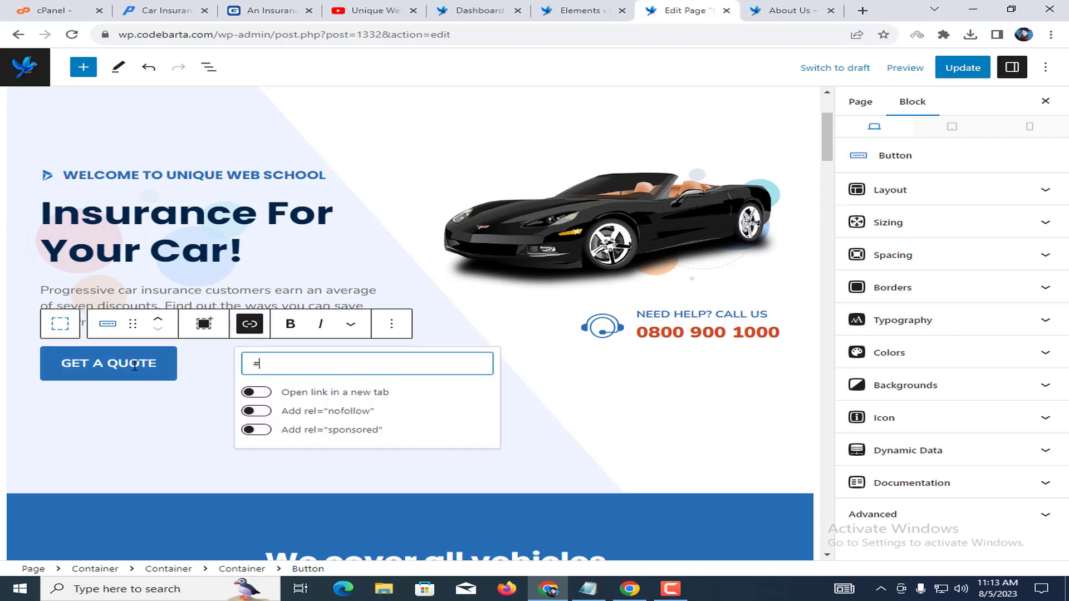
pyautogui.hotkey('ctrl', 'Tab')
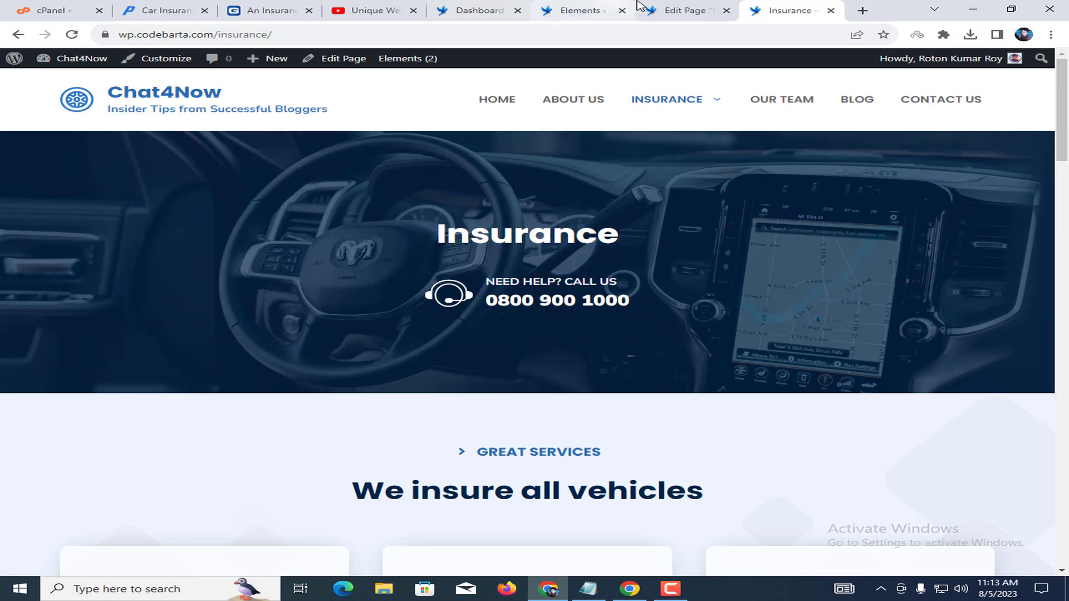
pyautogui.click(657, 10)
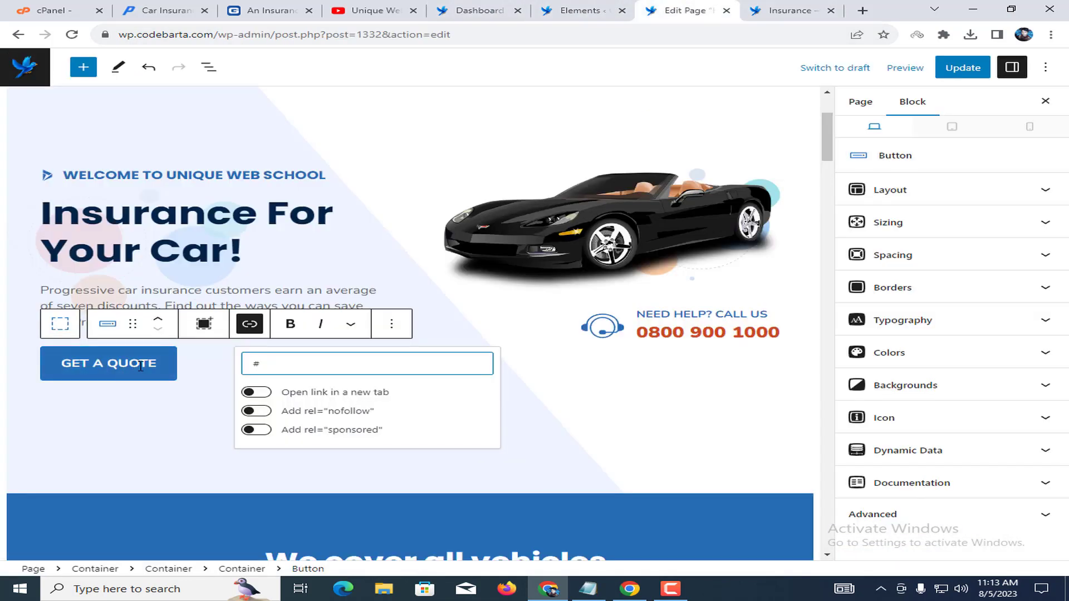
pyautogui.click(93, 359)
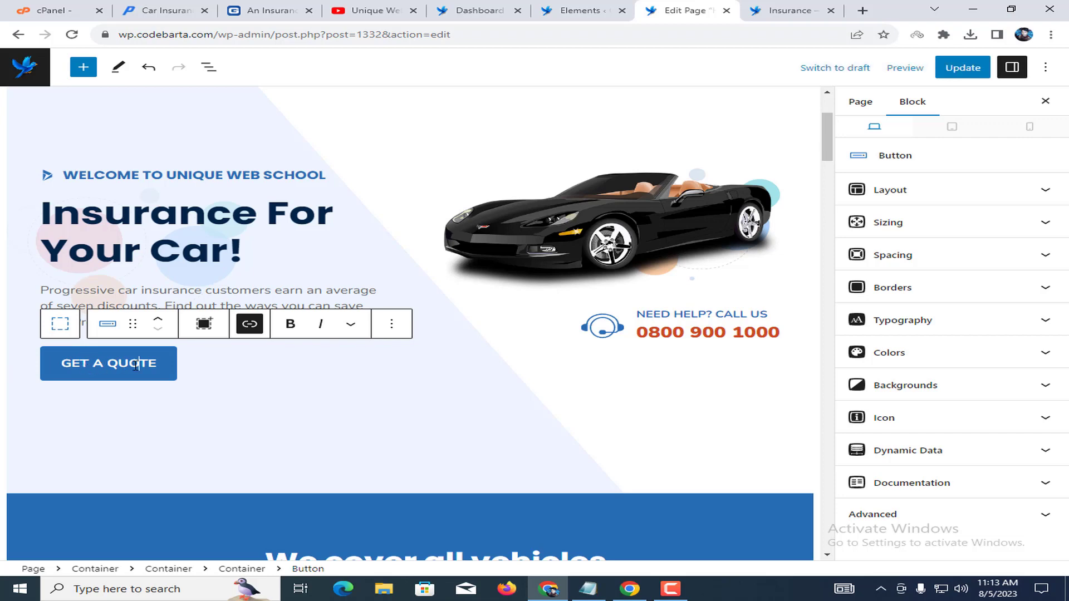
pyautogui.moveTo(69, 364); pyautogui.dragTo(141, 365)
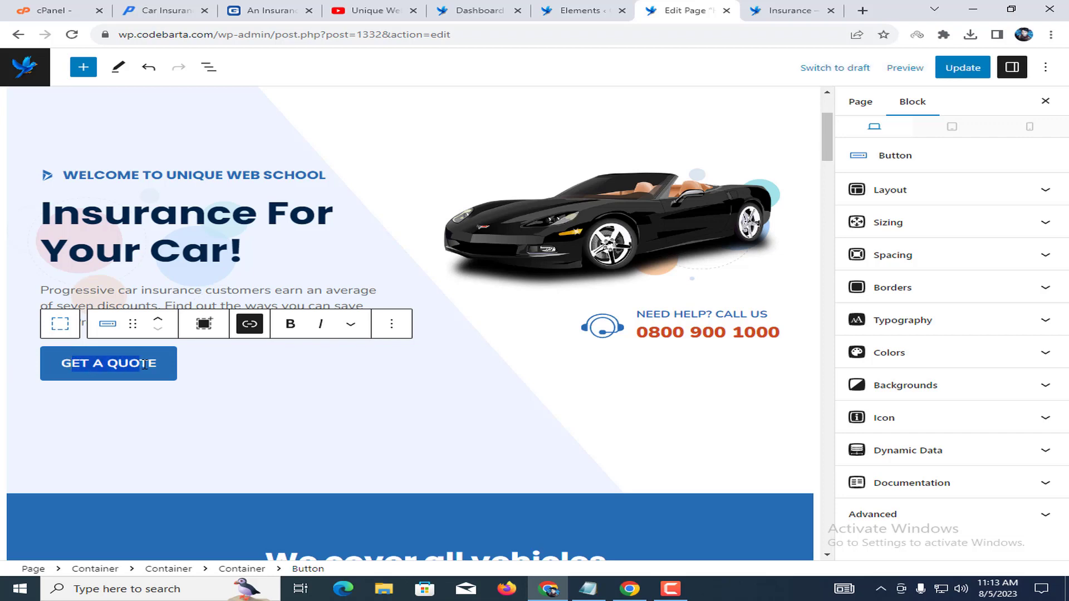
pyautogui.click(577, 245)
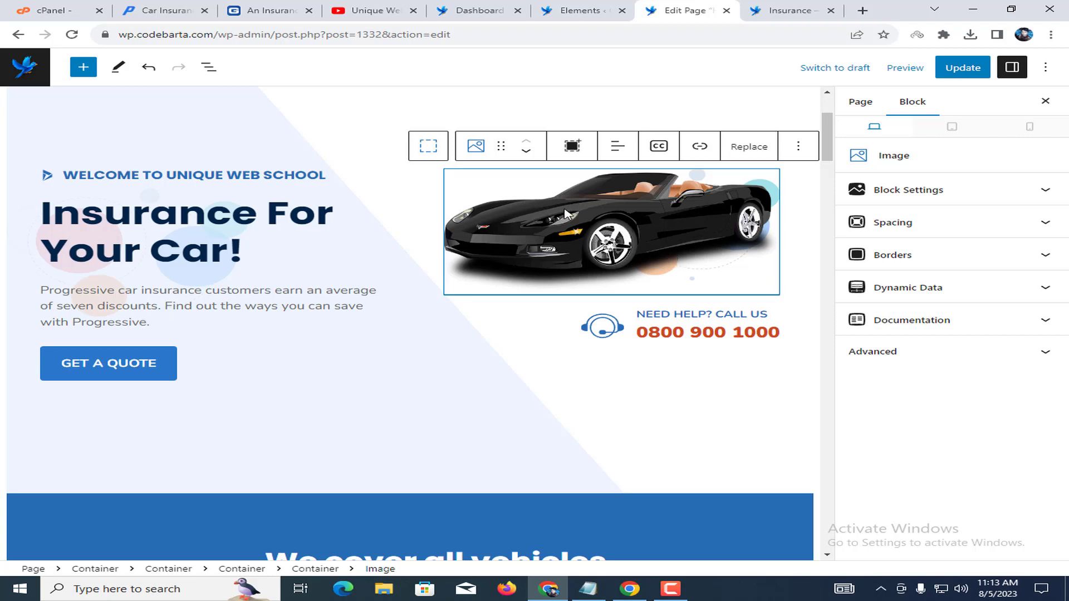
pyautogui.click(749, 150)
pyautogui.click(760, 208)
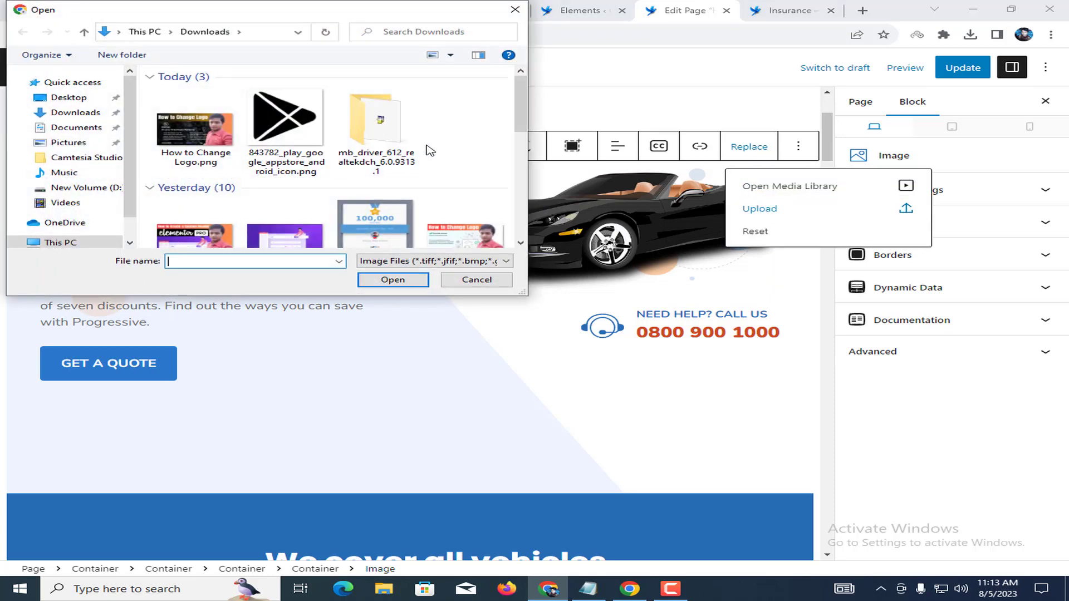
pyautogui.click(460, 277)
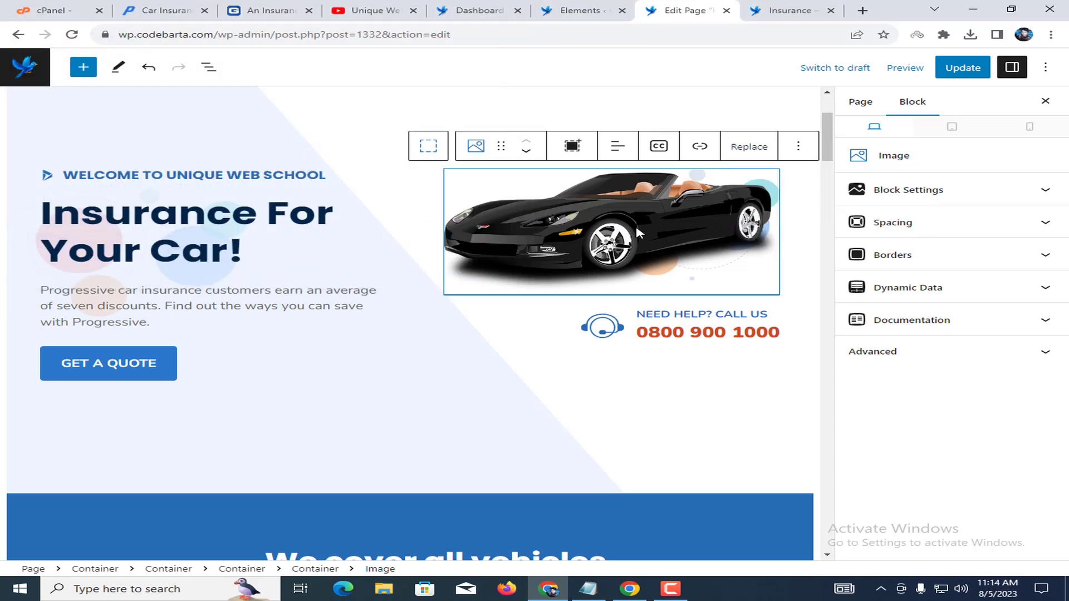
pyautogui.click(671, 316)
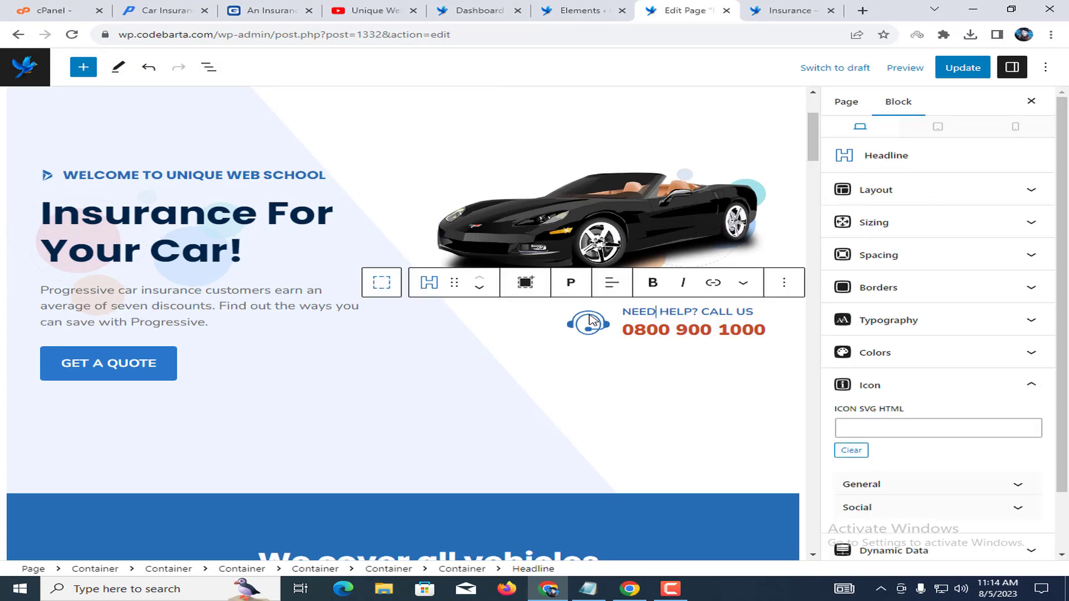
pyautogui.click(590, 325)
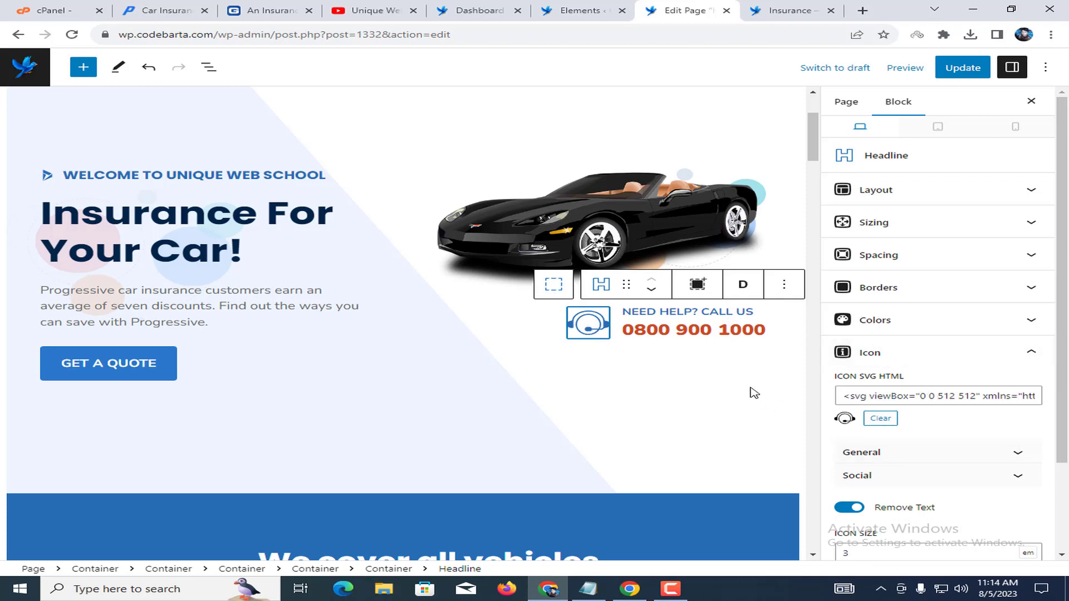
pyautogui.click(699, 315)
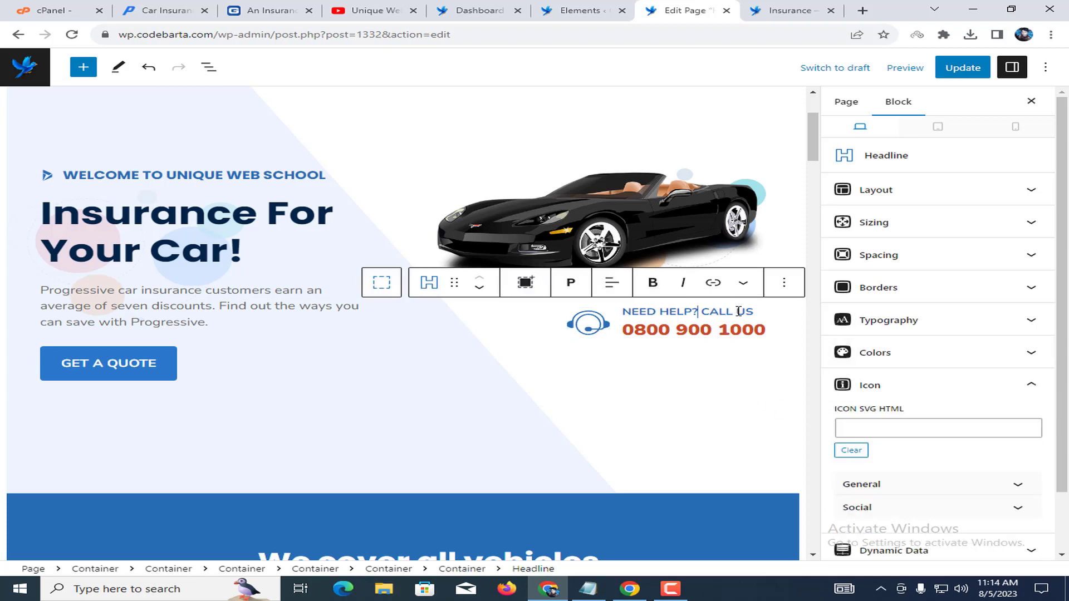
pyautogui.click(632, 338)
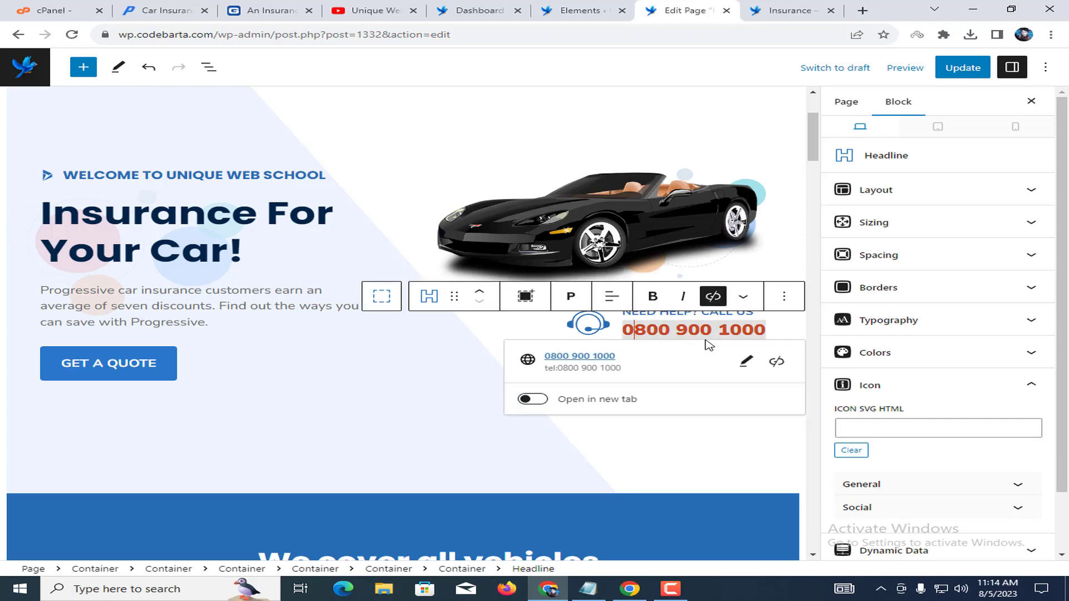
pyautogui.tripleClick(714, 334)
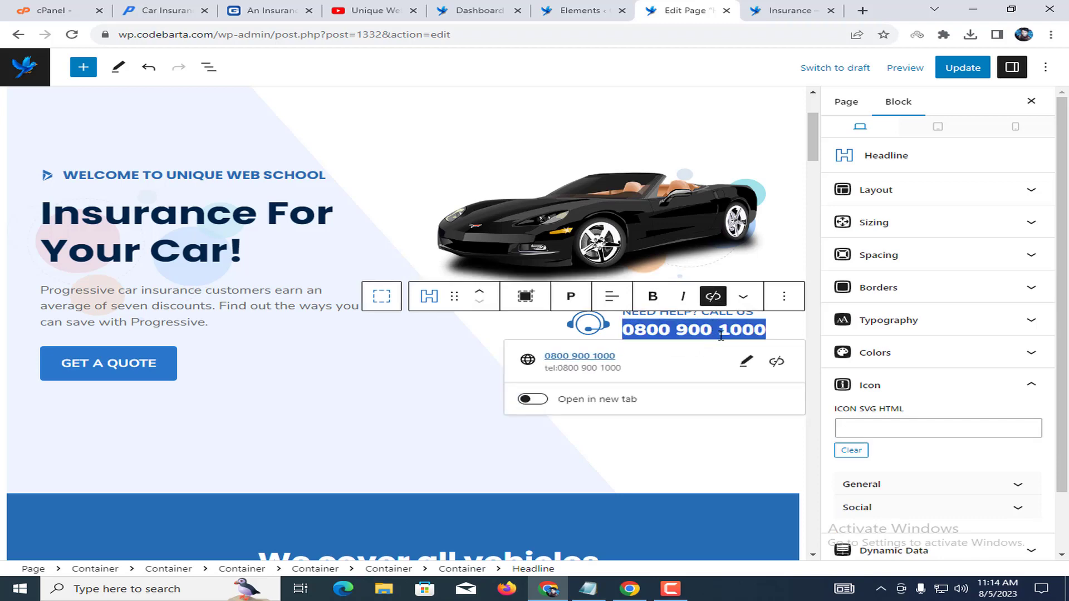
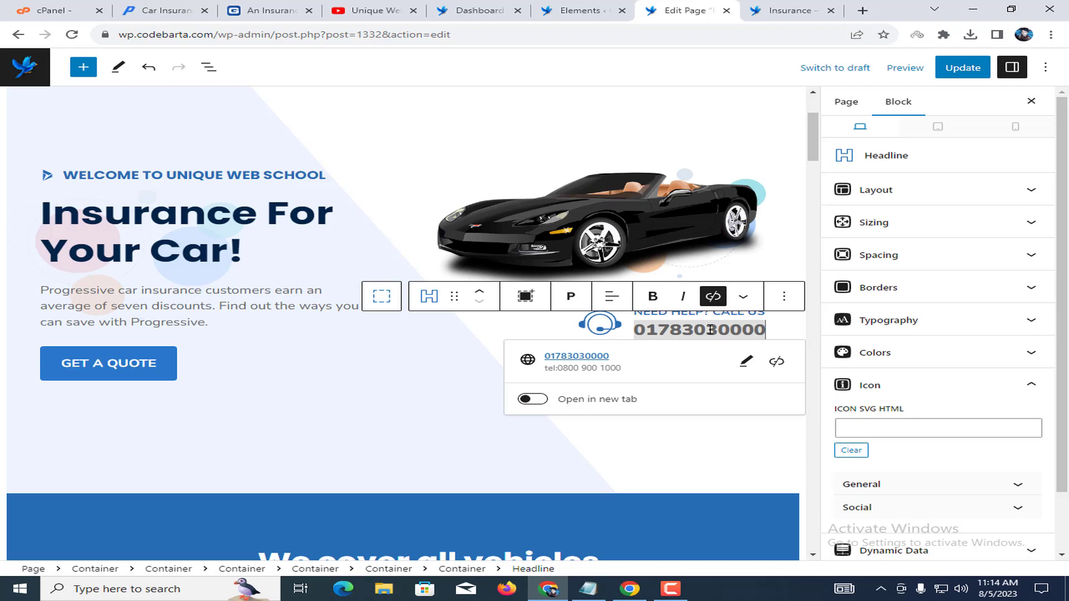
pyautogui.click(639, 270)
pyautogui.scroll(-5, 315, 332)
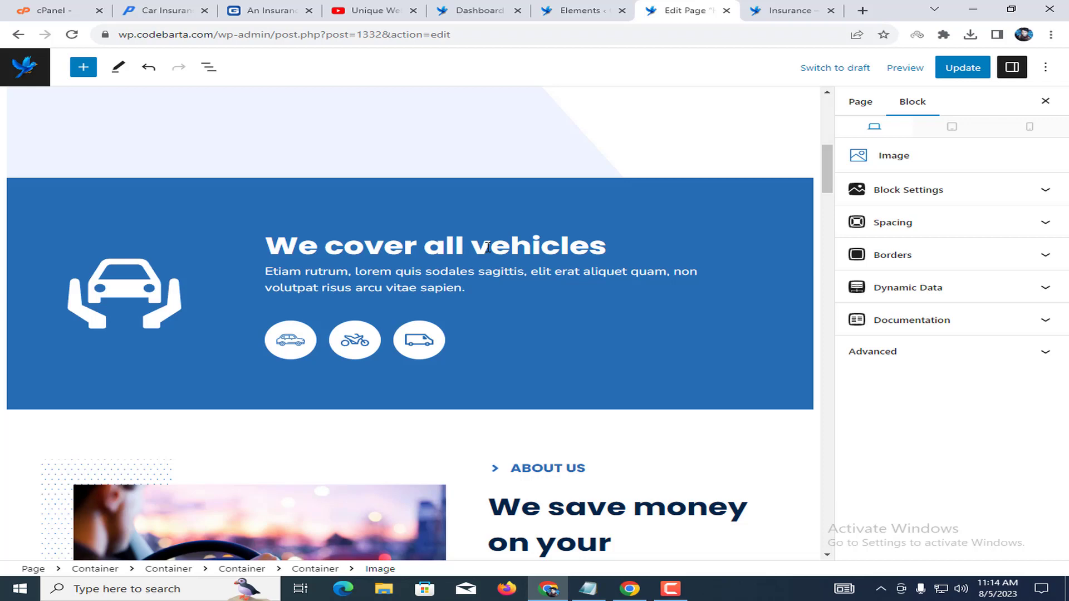
pyautogui.click(305, 338)
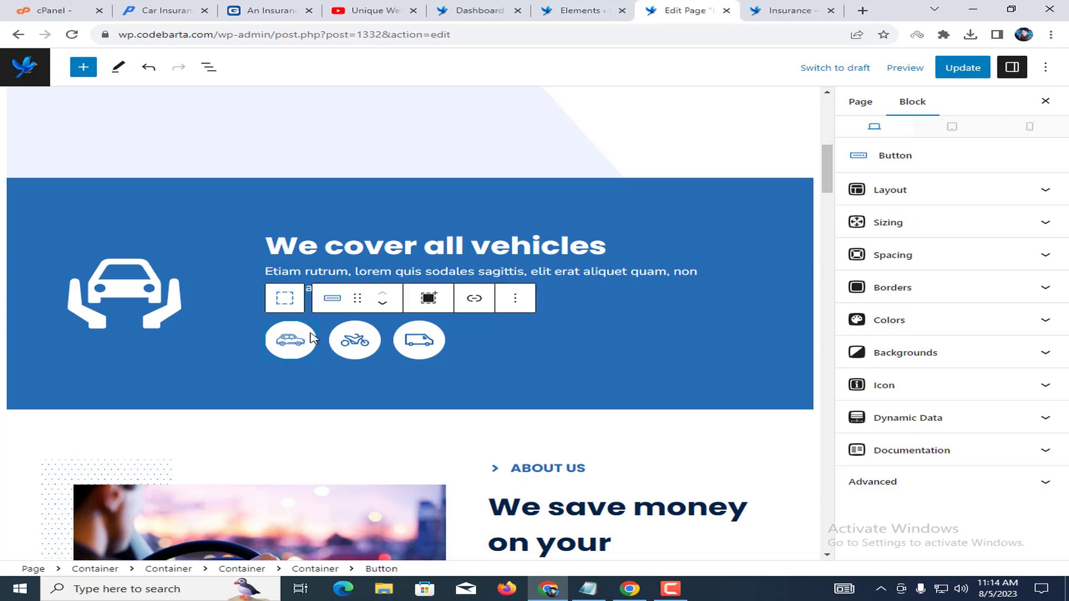
pyautogui.click(355, 340)
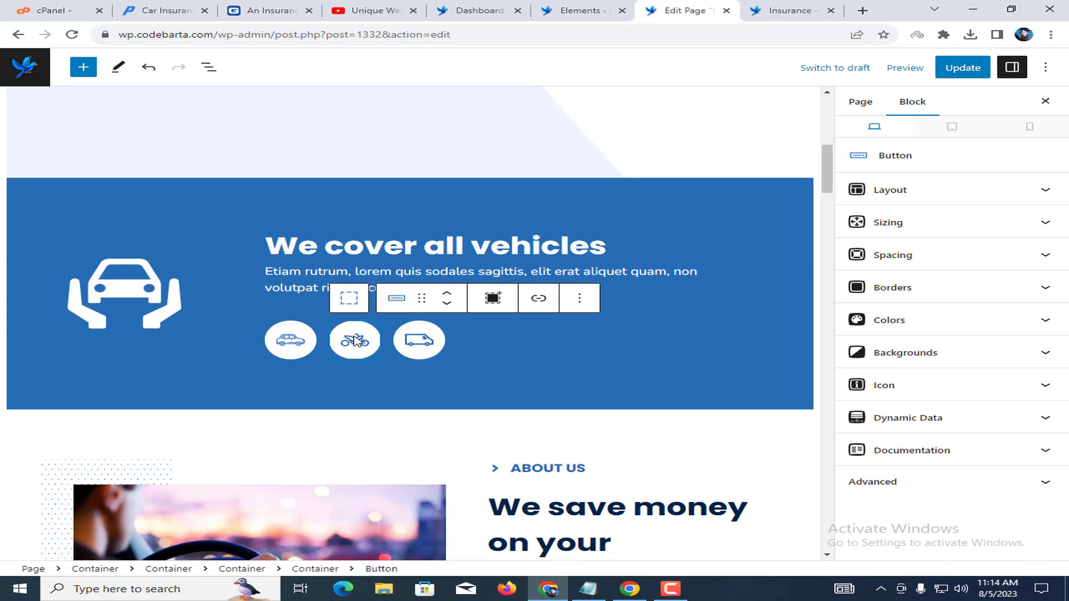
pyautogui.click(398, 337)
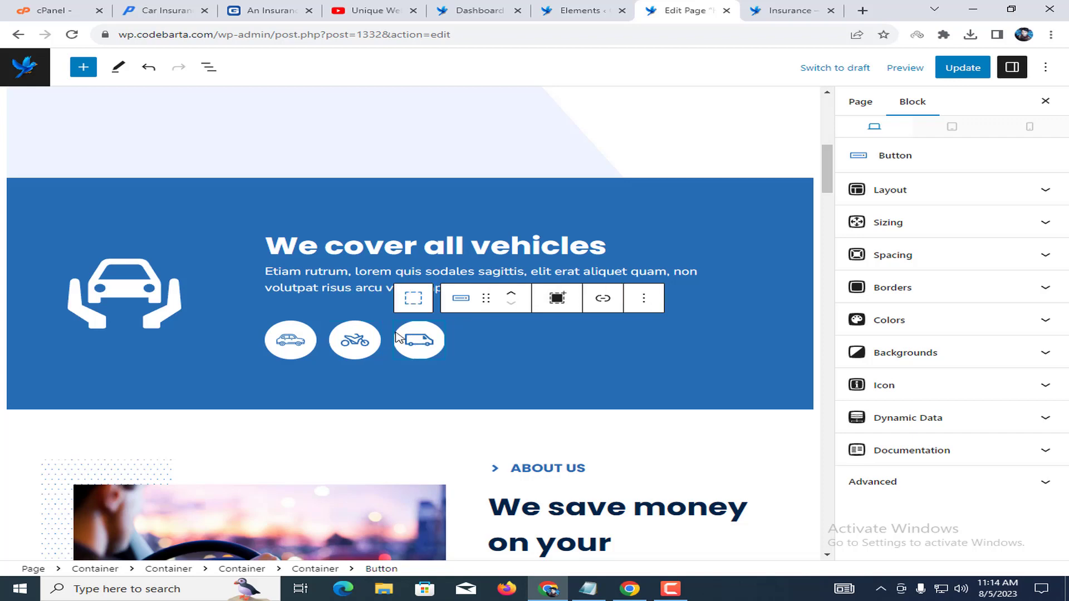
pyautogui.rightClick(426, 340)
pyautogui.press('Escape')
pyautogui.click(644, 299)
pyautogui.click(666, 384)
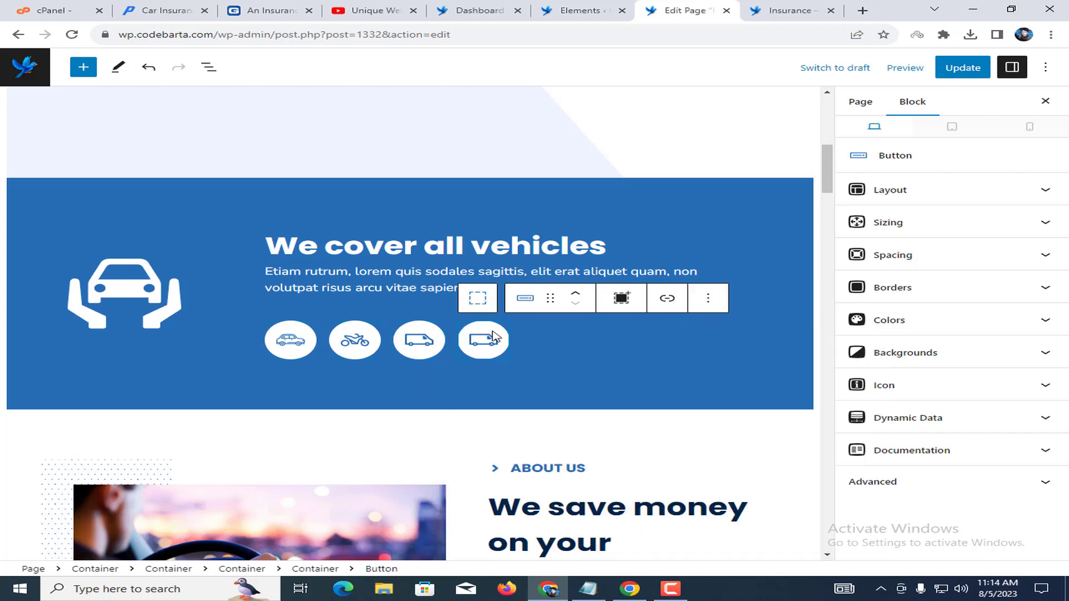
pyautogui.click(938, 385)
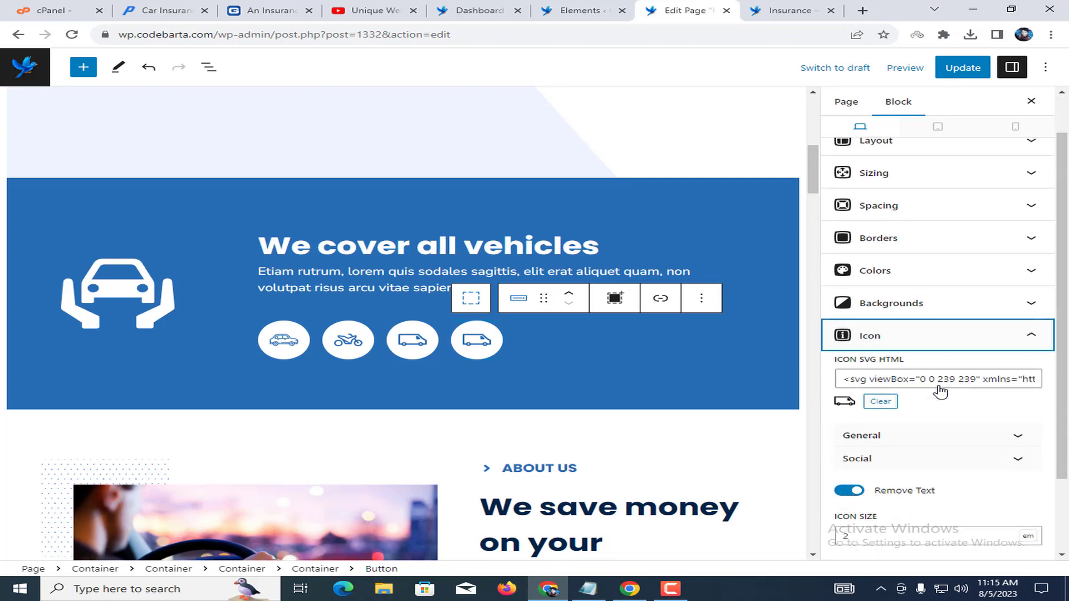
pyautogui.scroll(-2, 881, 476)
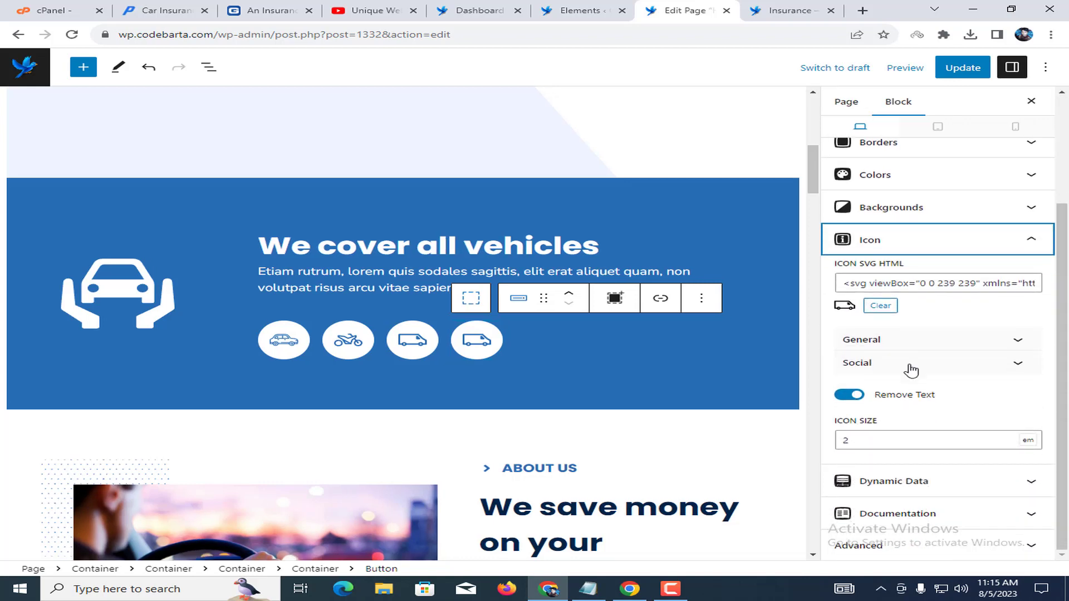
pyautogui.click(894, 339)
pyautogui.scroll(-3, 916, 401)
pyautogui.click(915, 383)
pyautogui.click(916, 362)
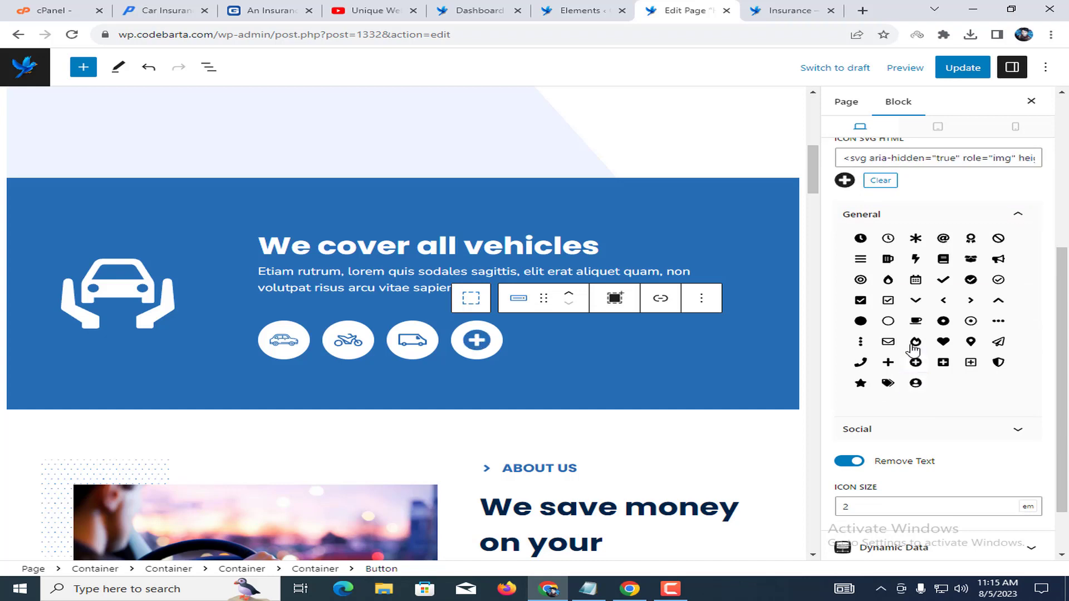
pyautogui.click(915, 321)
pyautogui.click(860, 321)
pyautogui.click(860, 429)
pyautogui.click(915, 363)
pyautogui.scroll(2, 940, 333)
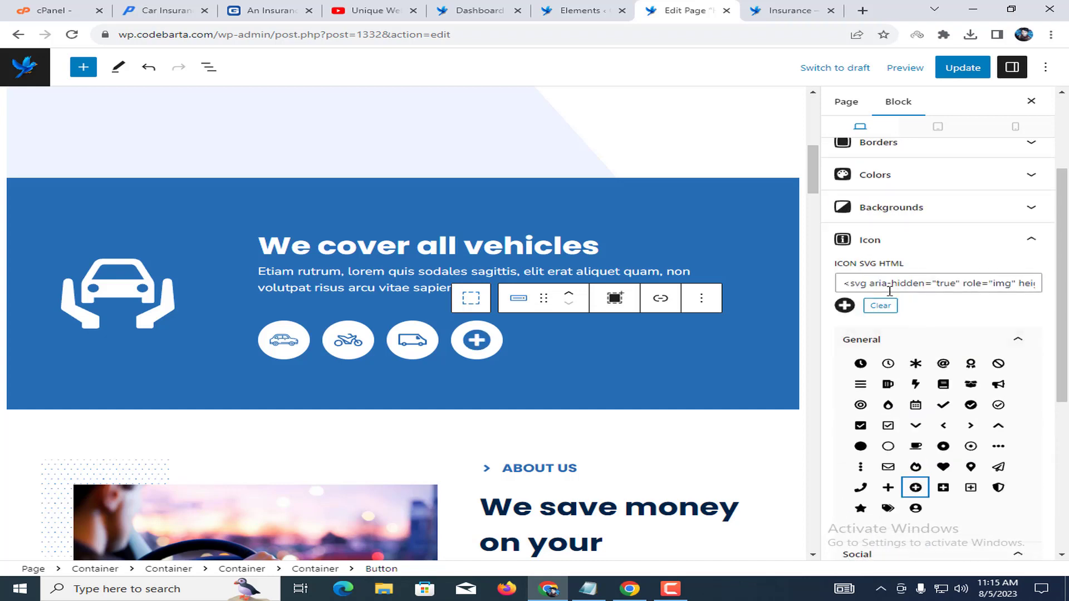
pyautogui.moveTo(844, 281); pyautogui.dragTo(1050, 282)
pyautogui.click(966, 285)
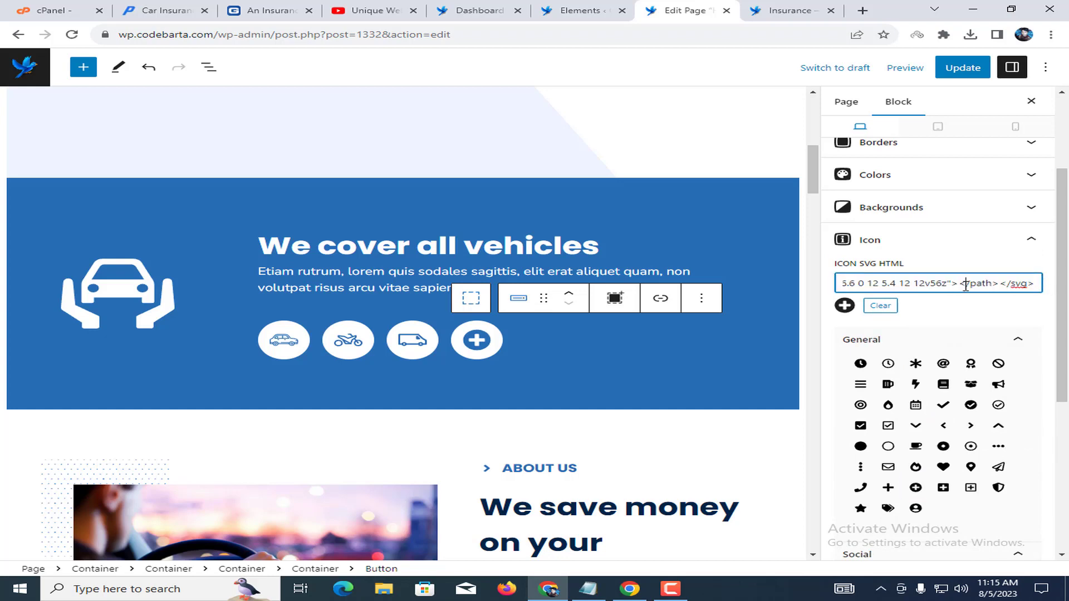
pyautogui.click(498, 344)
pyautogui.click(701, 299)
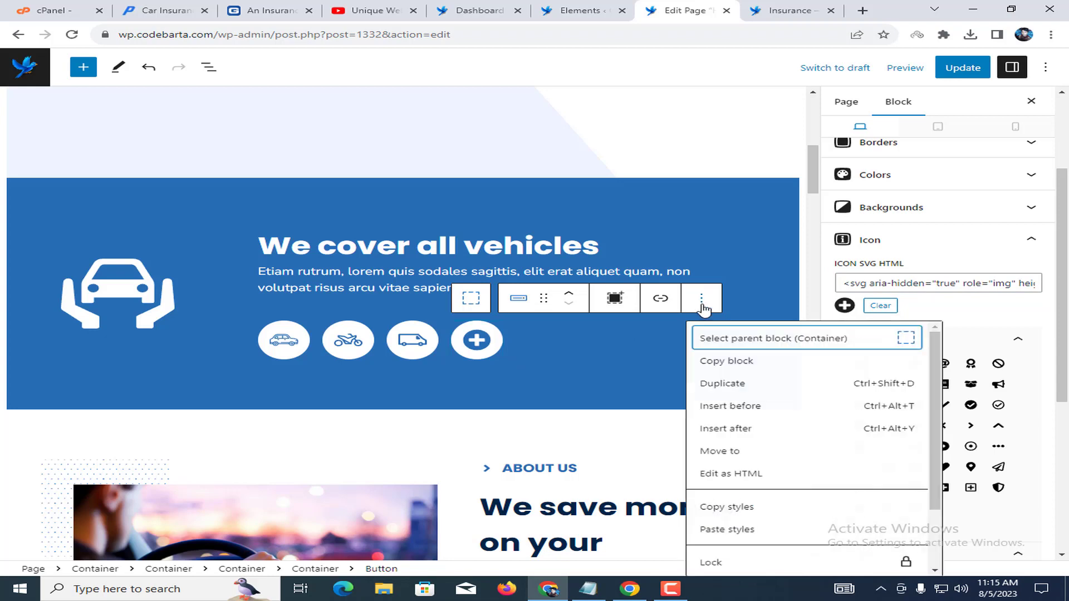
pyautogui.scroll(-2, 722, 449)
pyautogui.click(758, 561)
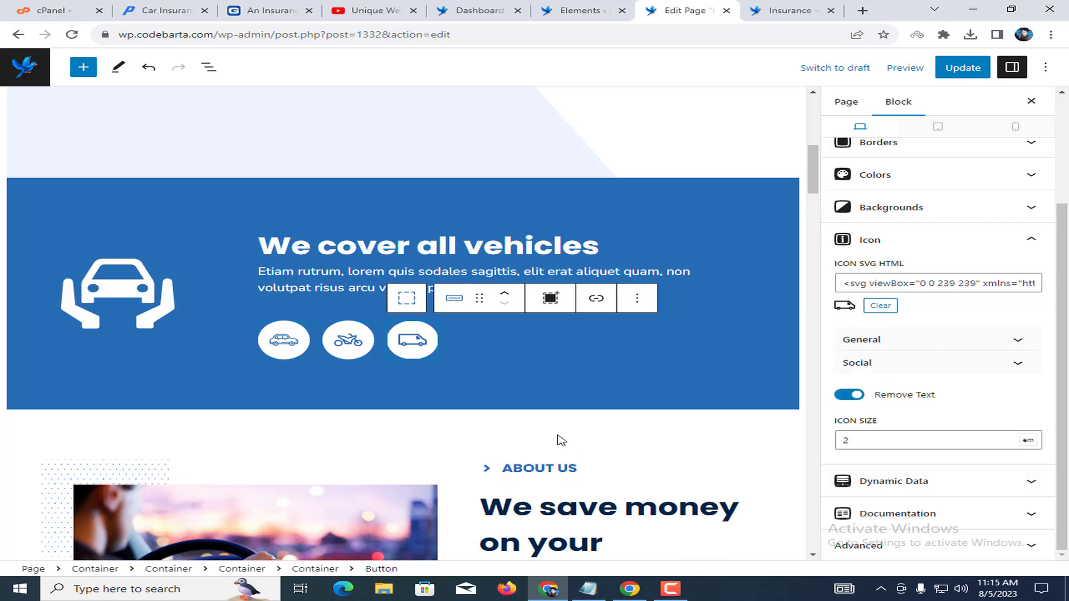
pyautogui.click(510, 365)
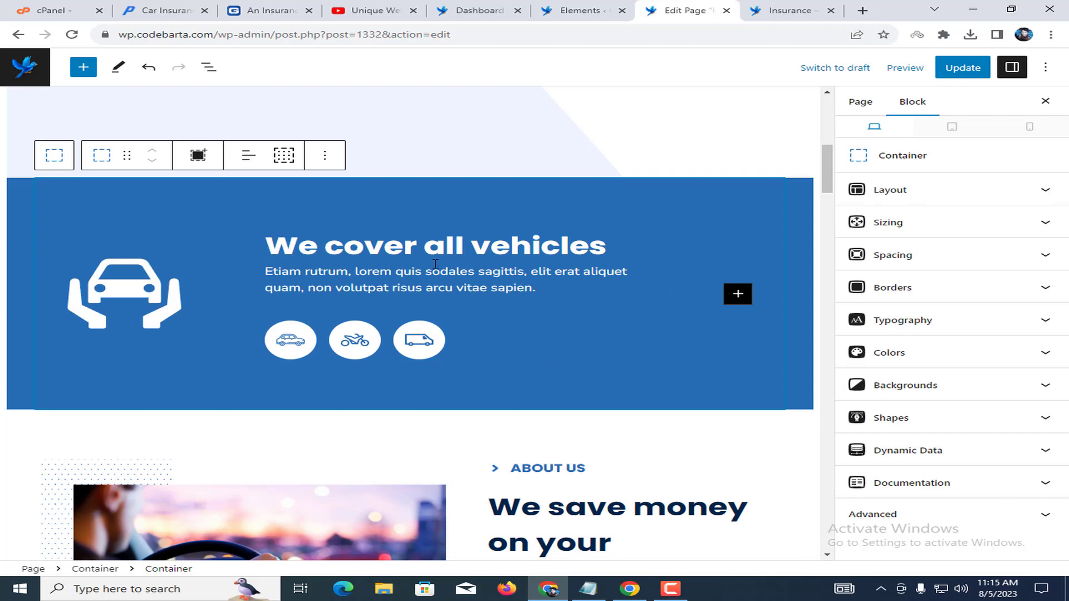
# Replace the vehicles paragraph with 'Get a car insurance quote: fast, free, and personalized'.
pyautogui.click(343, 277)
pyautogui.tripleClick(353, 282)
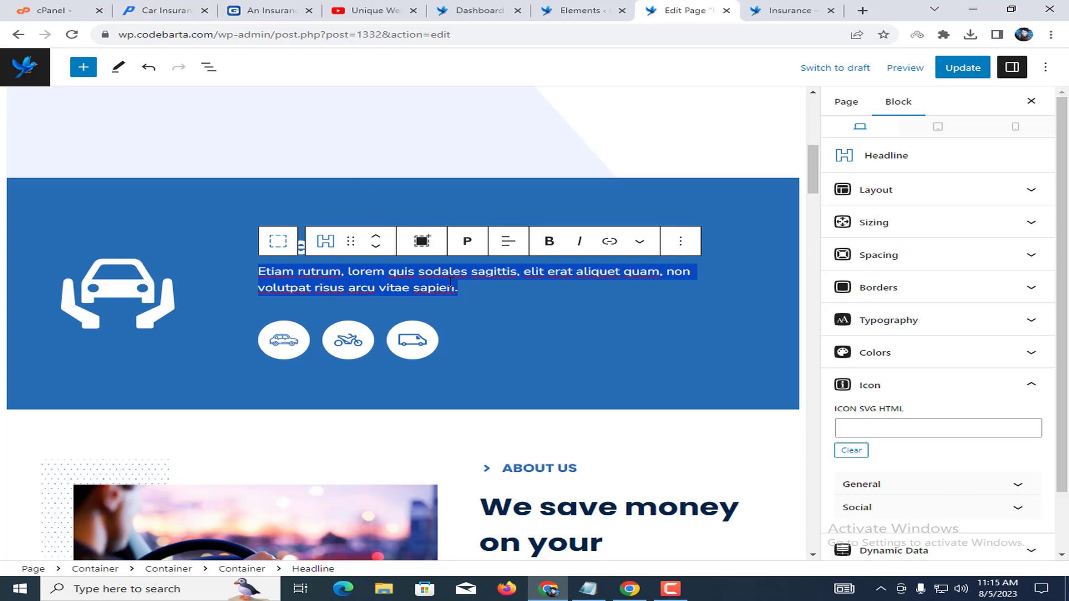
pyautogui.write('Get a car insurance quote: fast, free, and personalized')
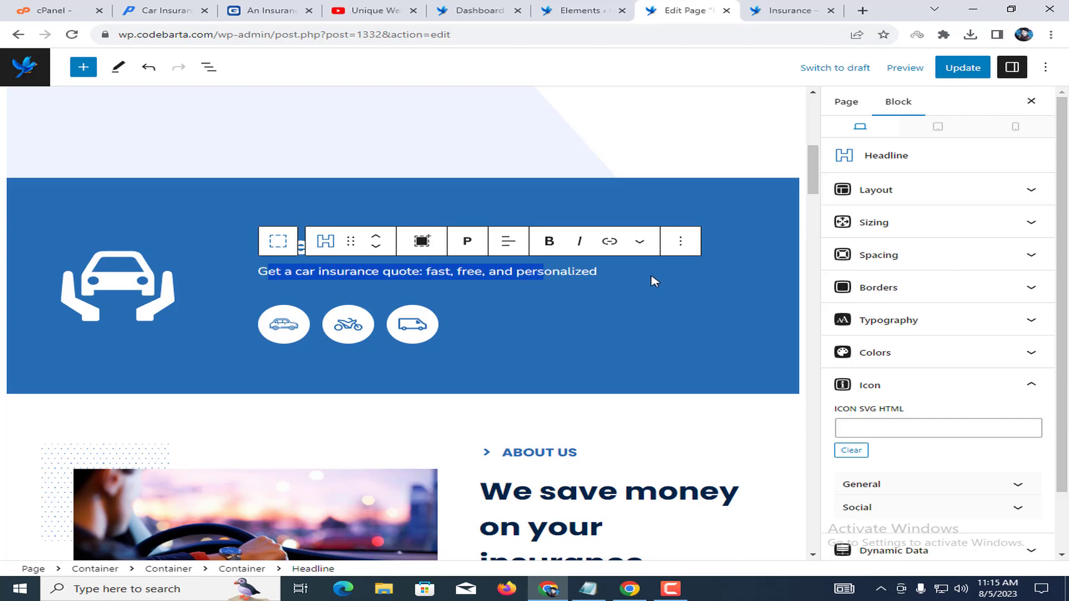
# Select the vehicles section Container and try dark background colours in its Colors picker.
pyautogui.click(726, 226)
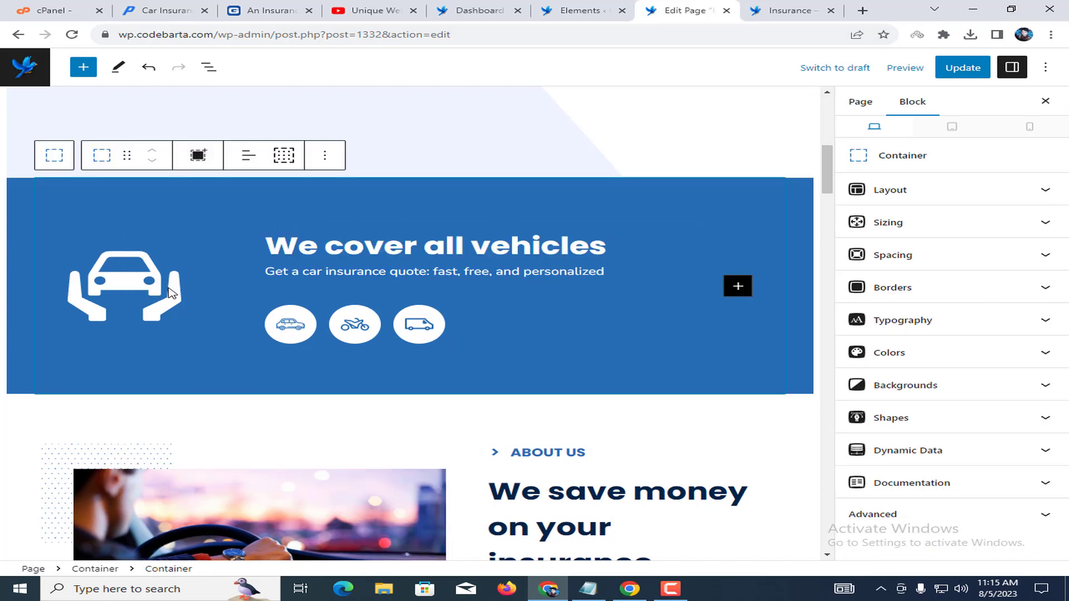
pyautogui.click(134, 290)
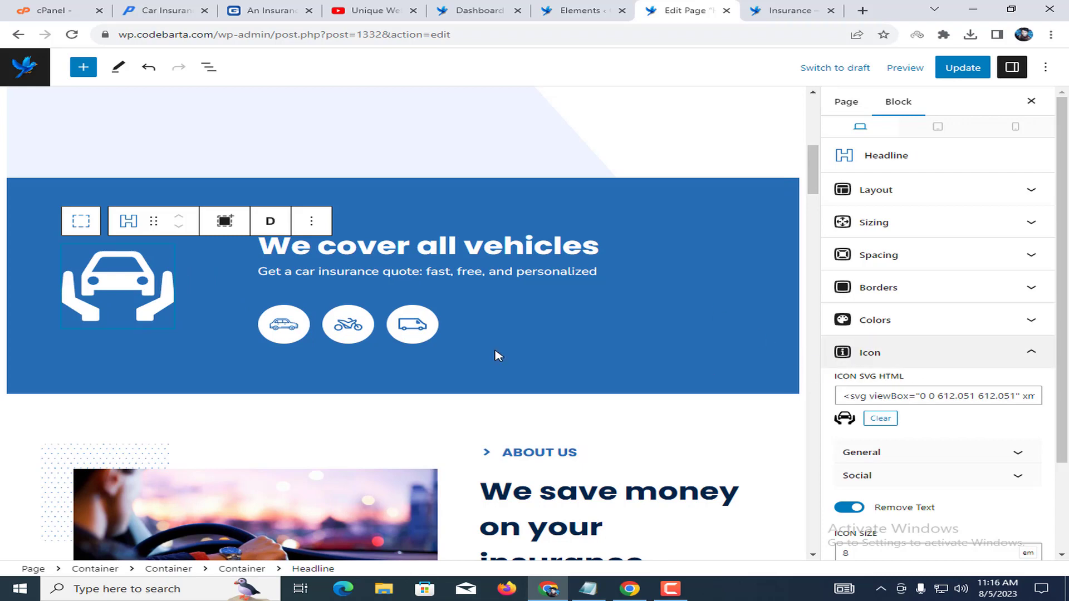
pyautogui.click(26, 187)
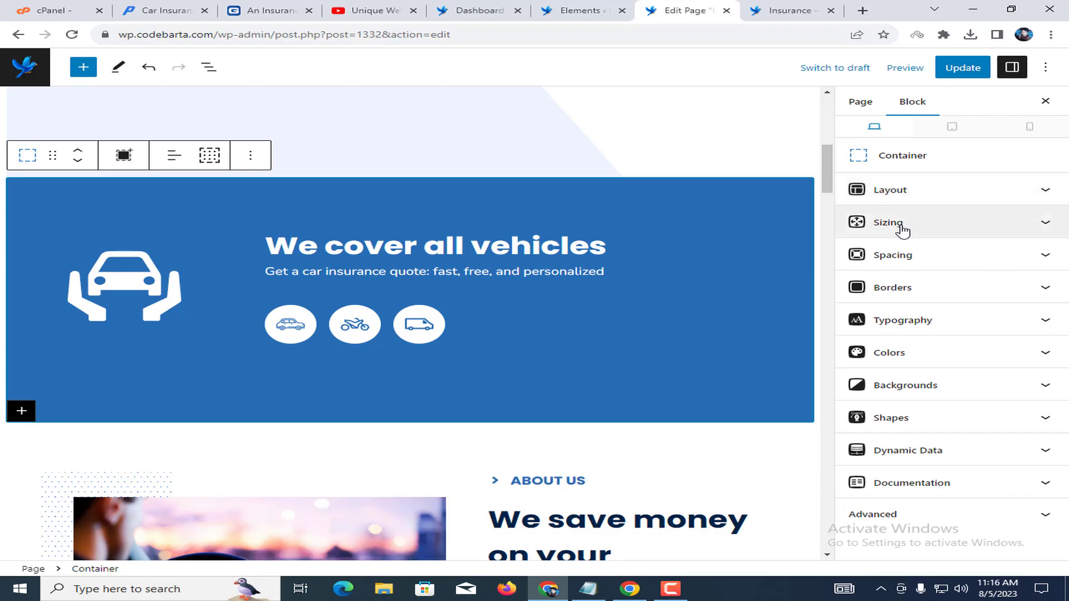
pyautogui.click(897, 353)
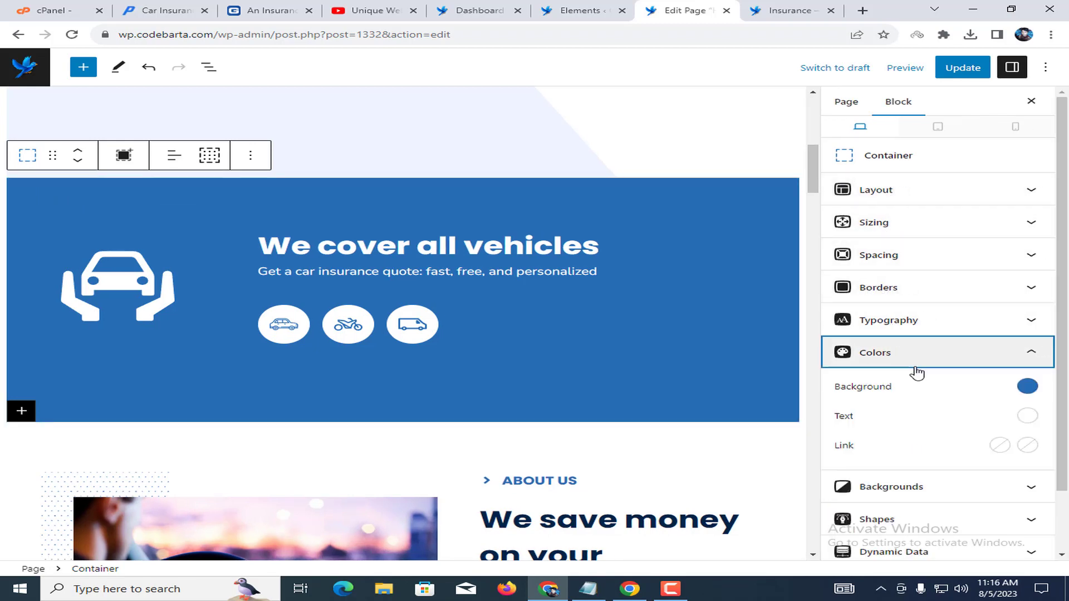
pyautogui.click(1028, 385)
pyautogui.moveTo(948, 202); pyautogui.dragTo(852, 248)
pyautogui.moveTo(825, 285); pyautogui.dragTo(978, 281)
pyautogui.click(1003, 226)
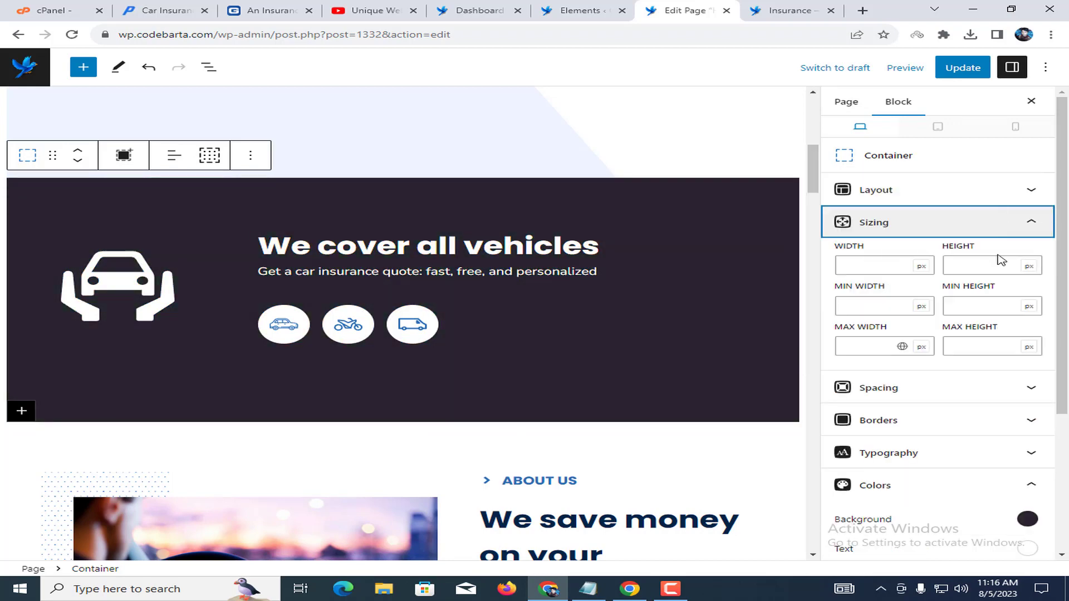
pyautogui.click(981, 231)
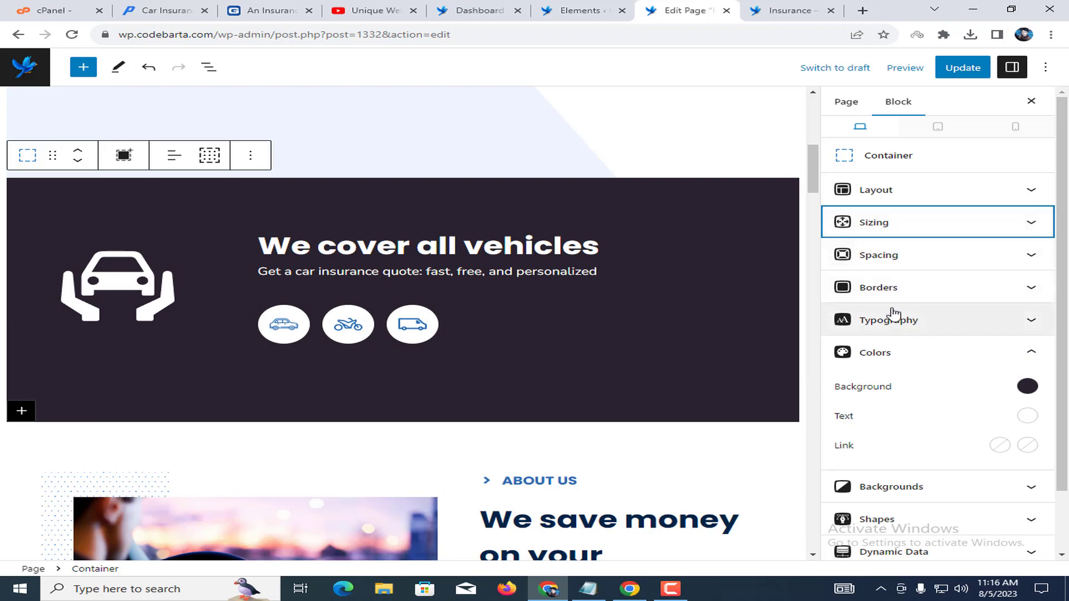
# Set the vehicles section background to deep blue #1d1387.
pyautogui.click(1028, 386)
pyautogui.click(980, 242)
pyautogui.click(1011, 281)
pyautogui.moveTo(1008, 229)
pyautogui.mouseDown()
pyautogui.moveTo(1007, 217)
pyautogui.moveTo(979, 212)
pyautogui.moveTo(1021, 189)
pyautogui.moveTo(998, 220)
pyautogui.mouseUp()
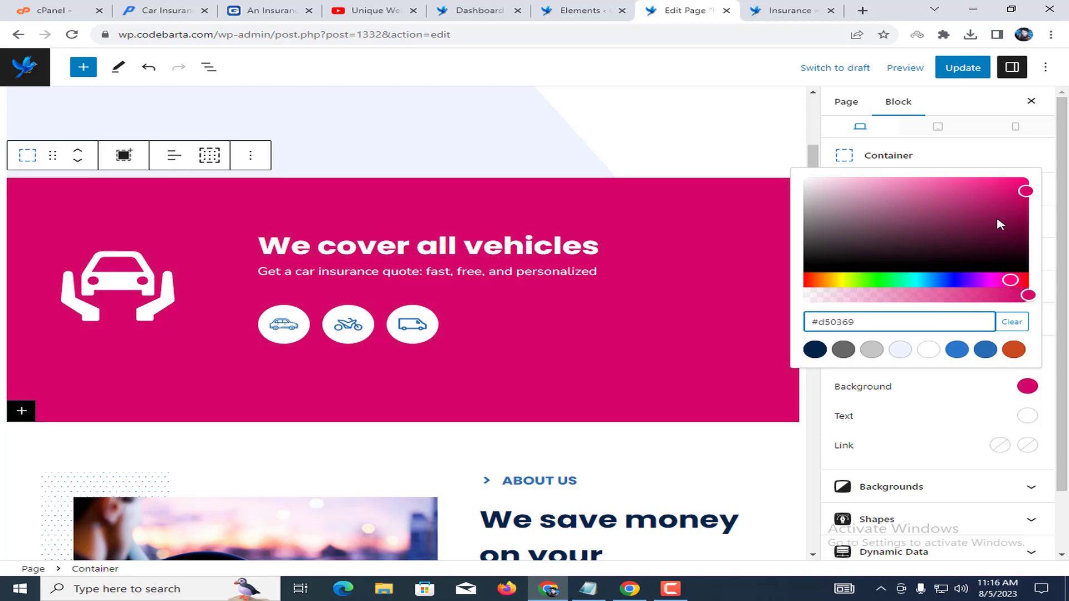
pyautogui.click(958, 280)
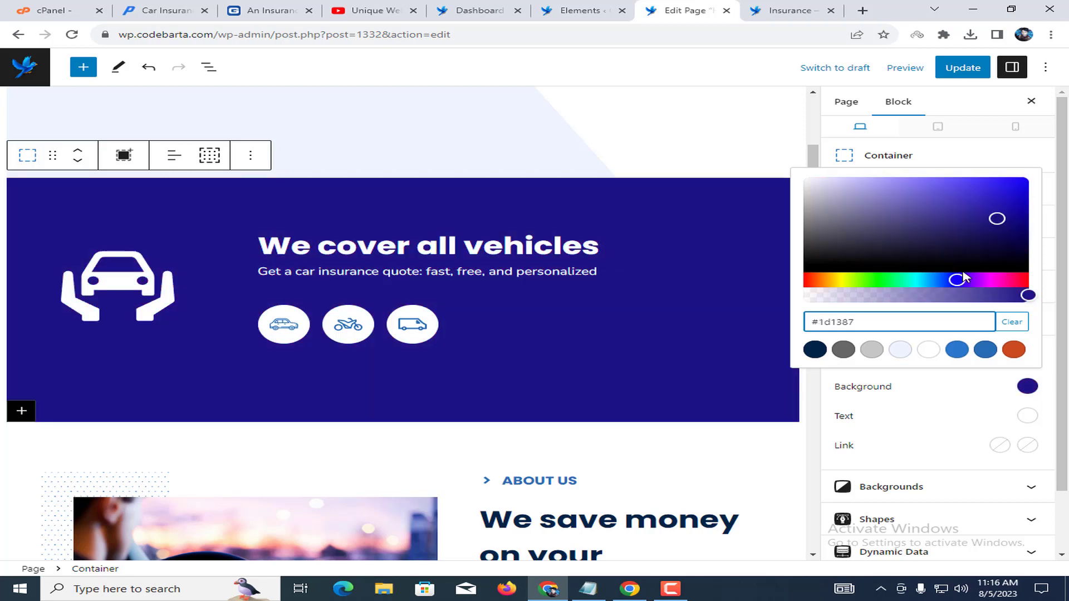
pyautogui.click(1024, 390)
pyautogui.scroll(10, 359, 331)
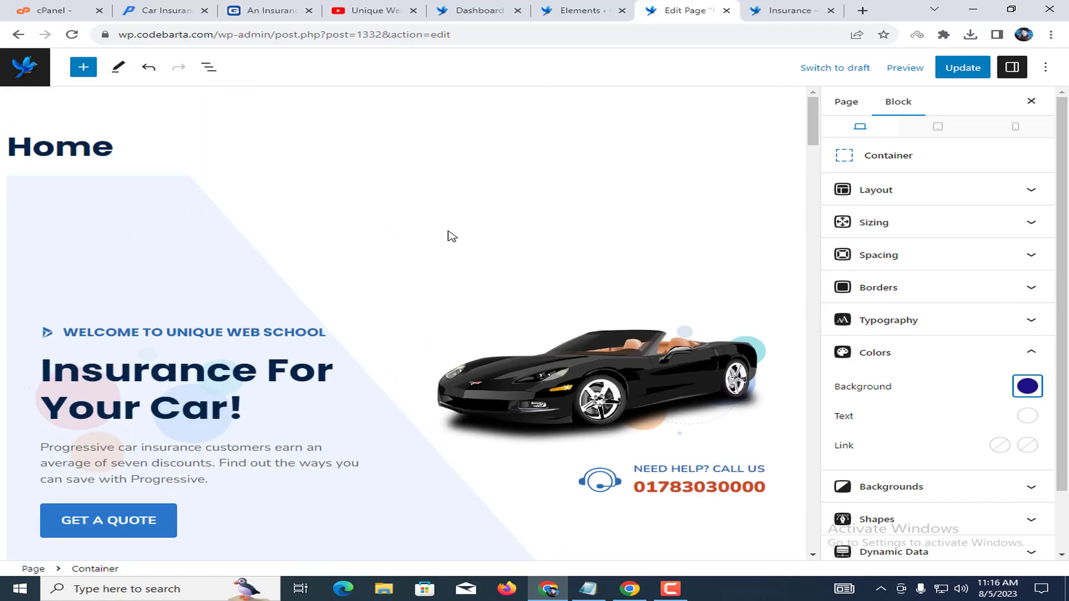
pyautogui.scroll(-10, 449, 236)
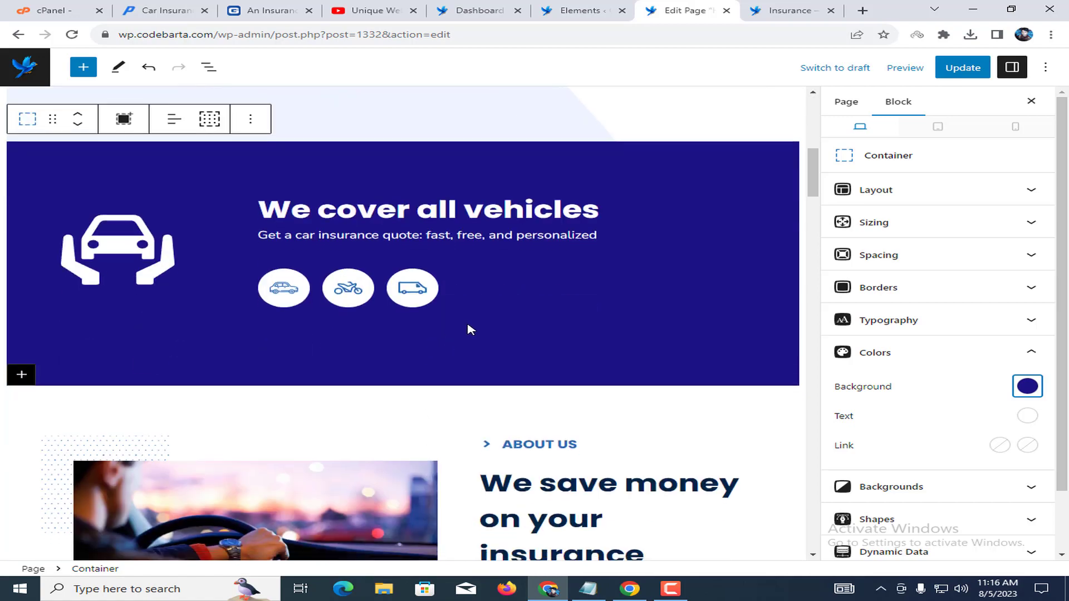
pyautogui.scroll(-3, 468, 329)
pyautogui.click(553, 263)
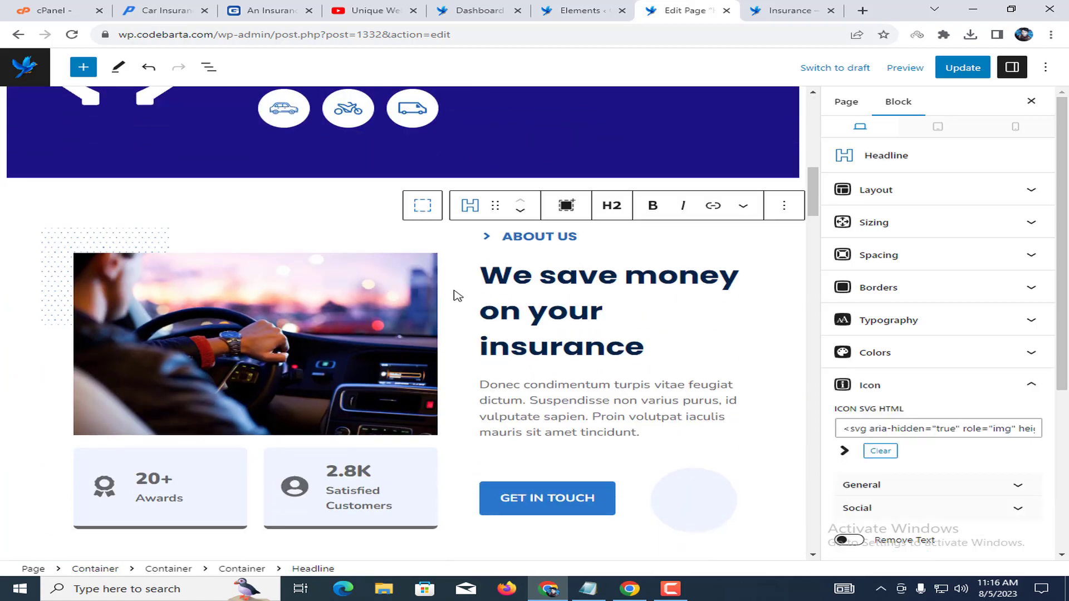
pyautogui.scroll(-1, 551, 304)
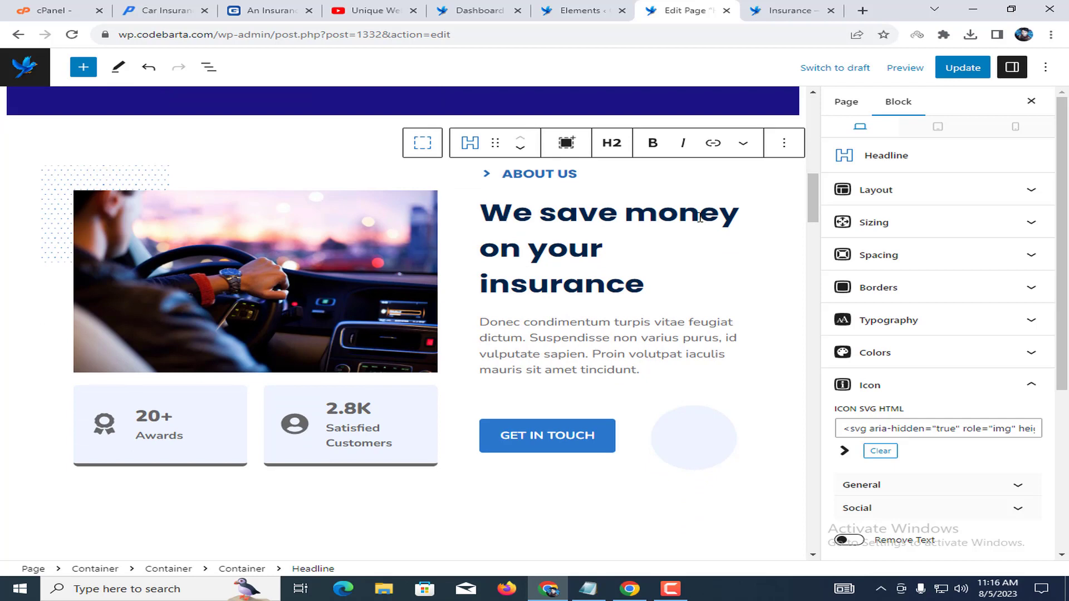
pyautogui.click(608, 278)
pyautogui.doubleClick(608, 281)
pyautogui.click(550, 241)
pyautogui.hotkey('ctrl', 's')
pyautogui.moveTo(491, 208); pyautogui.dragTo(632, 269)
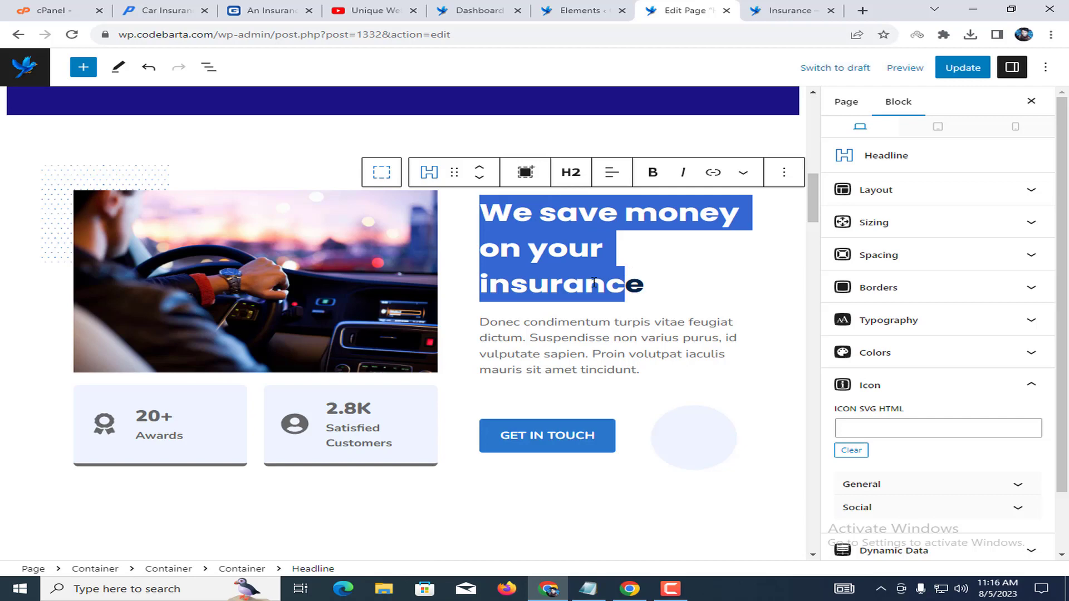
pyautogui.click(542, 324)
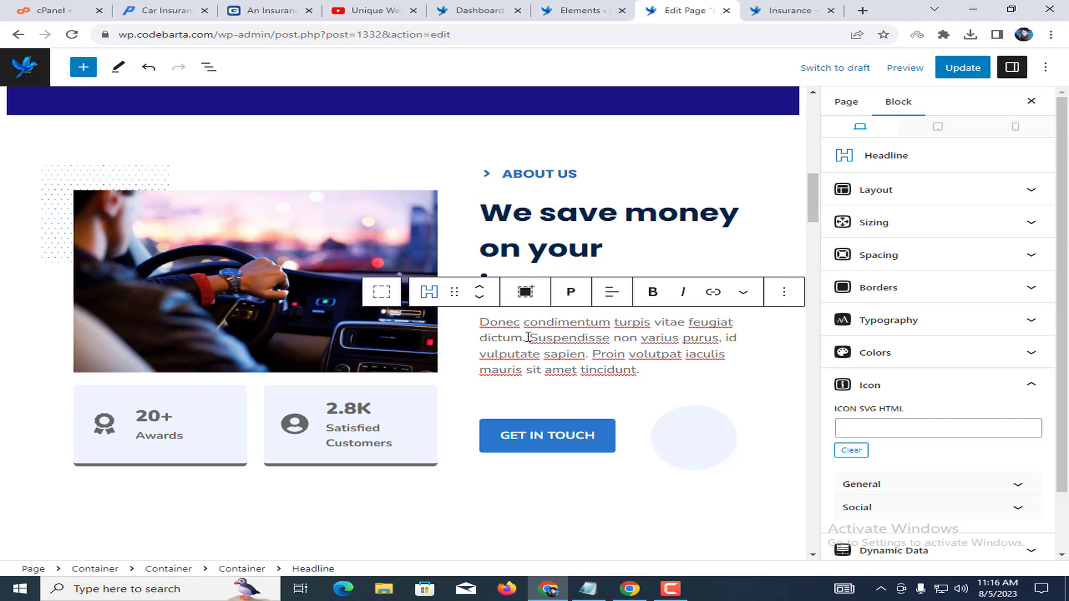
pyautogui.click(199, 279)
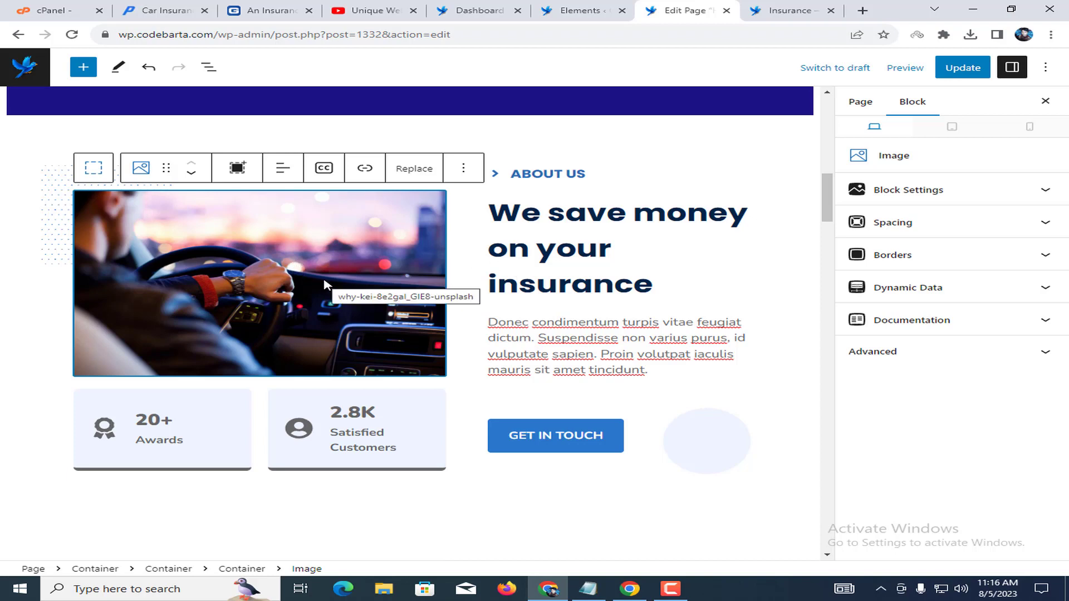
pyautogui.click(863, 10)
# Search Google for 'free image', glance at Pexels, then go to Pixabay.
pyautogui.write('free image')
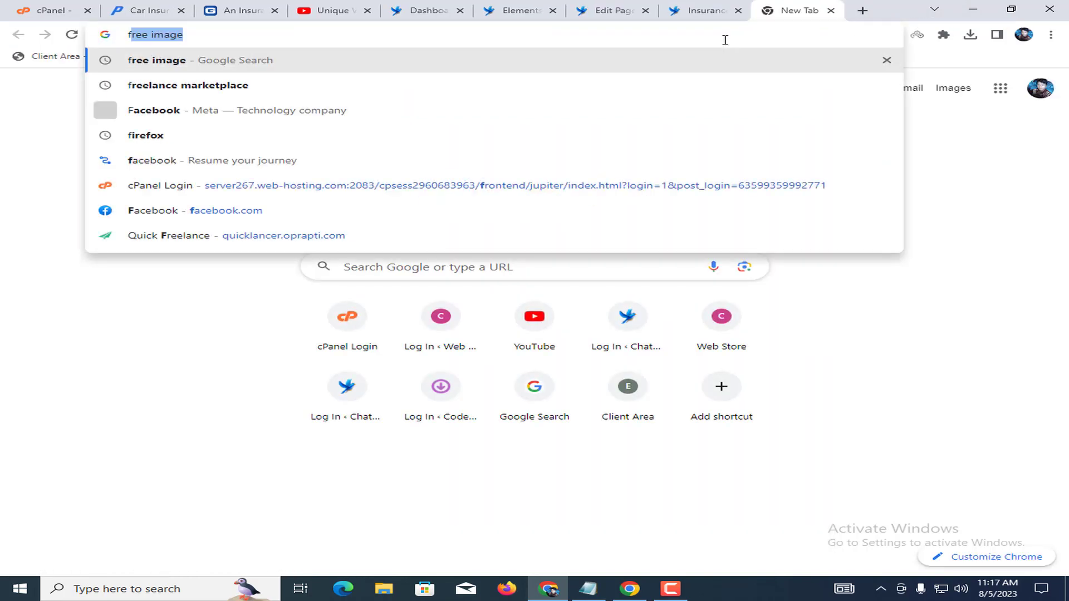
pyautogui.press('Return')
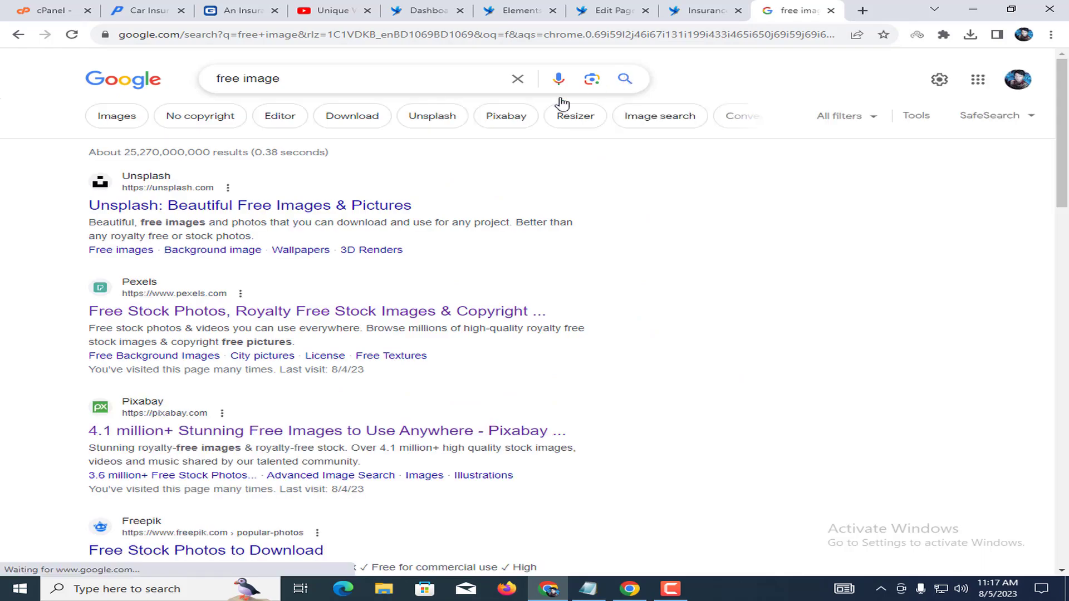
pyautogui.click(204, 312)
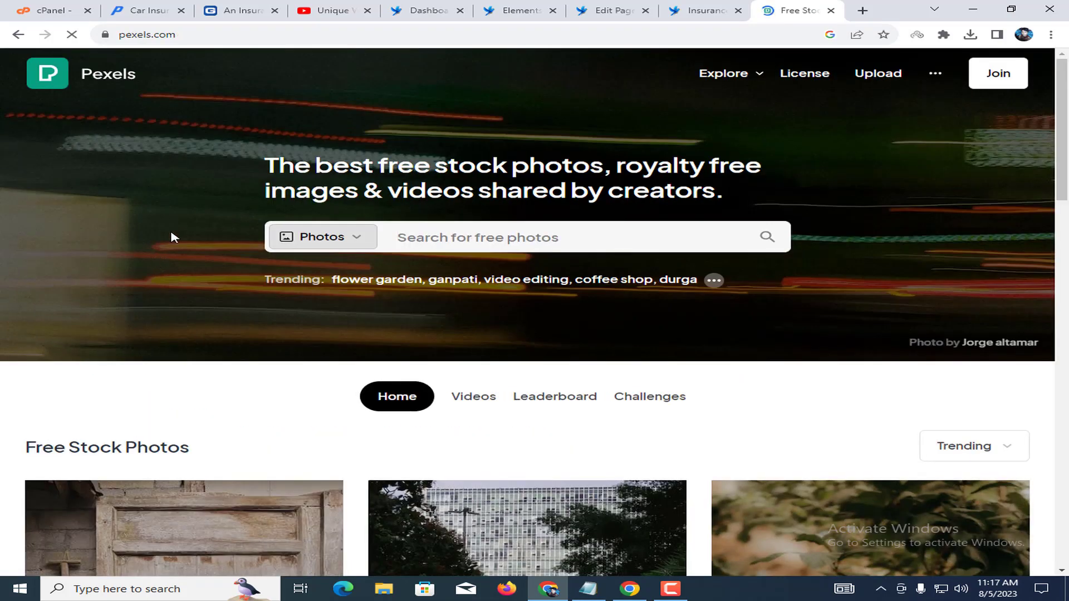
pyautogui.rightClick(158, 201)
pyautogui.click(181, 209)
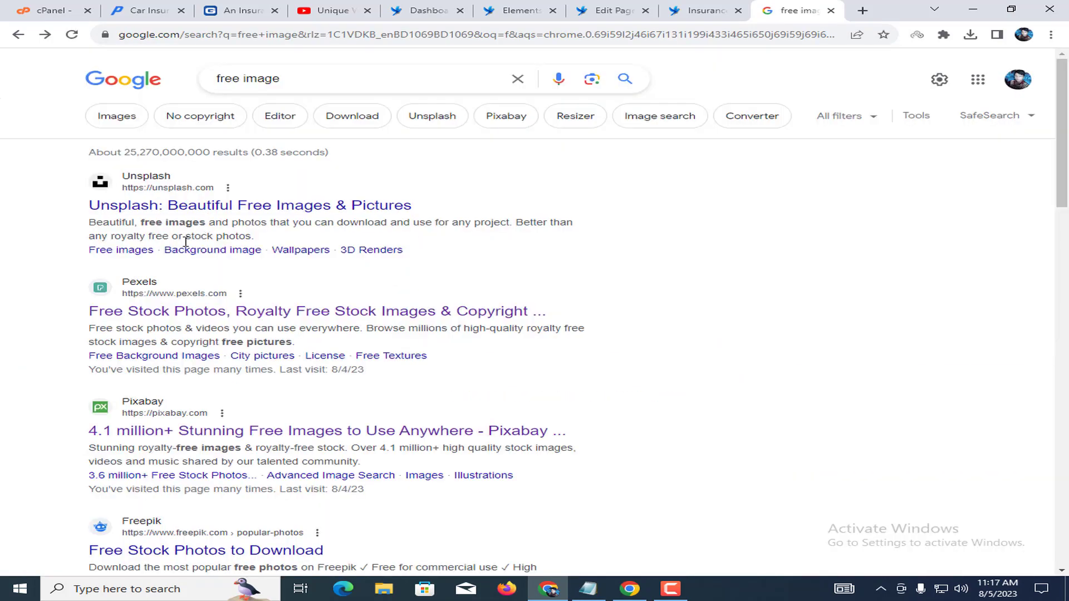
pyautogui.click(214, 432)
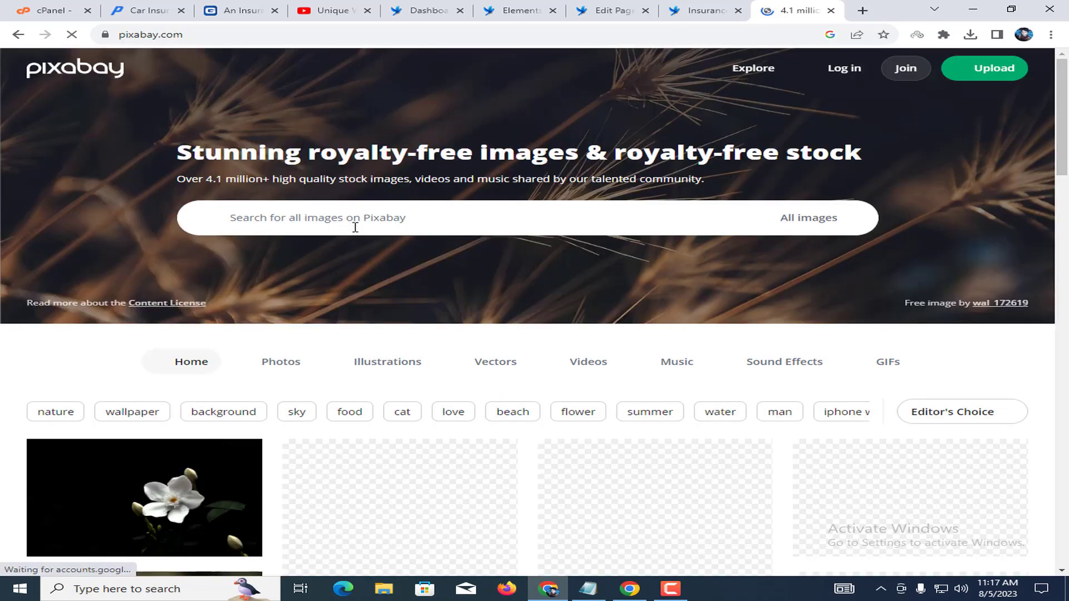
# Search Pixabay for 'car' and browse the results.
pyautogui.click(355, 221)
pyautogui.write('car')
pyautogui.press('Return')
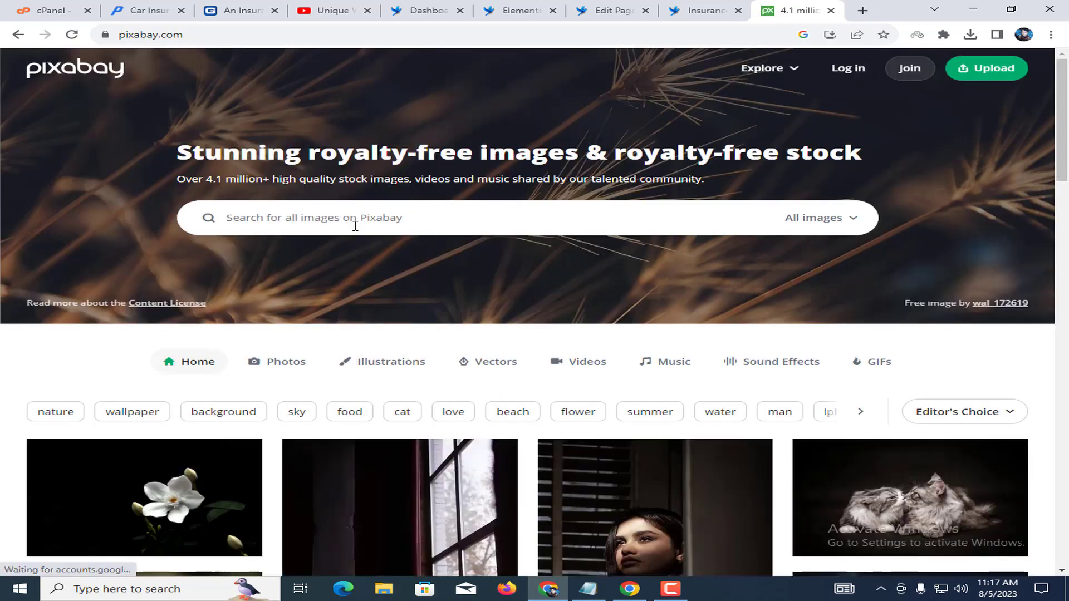
pyautogui.scroll(-5, 403, 190)
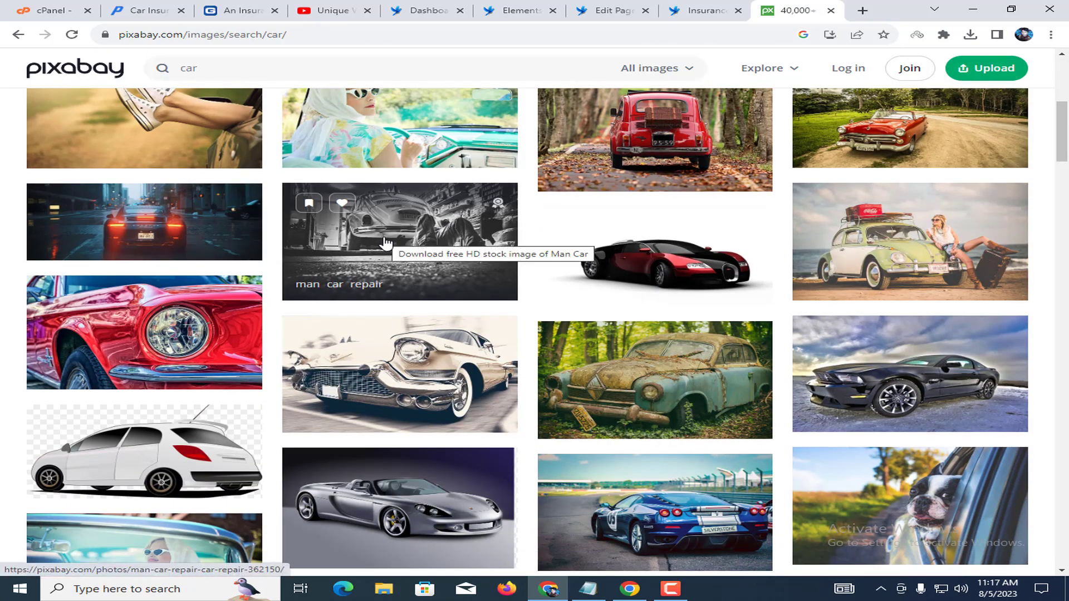
pyautogui.scroll(-4, 386, 243)
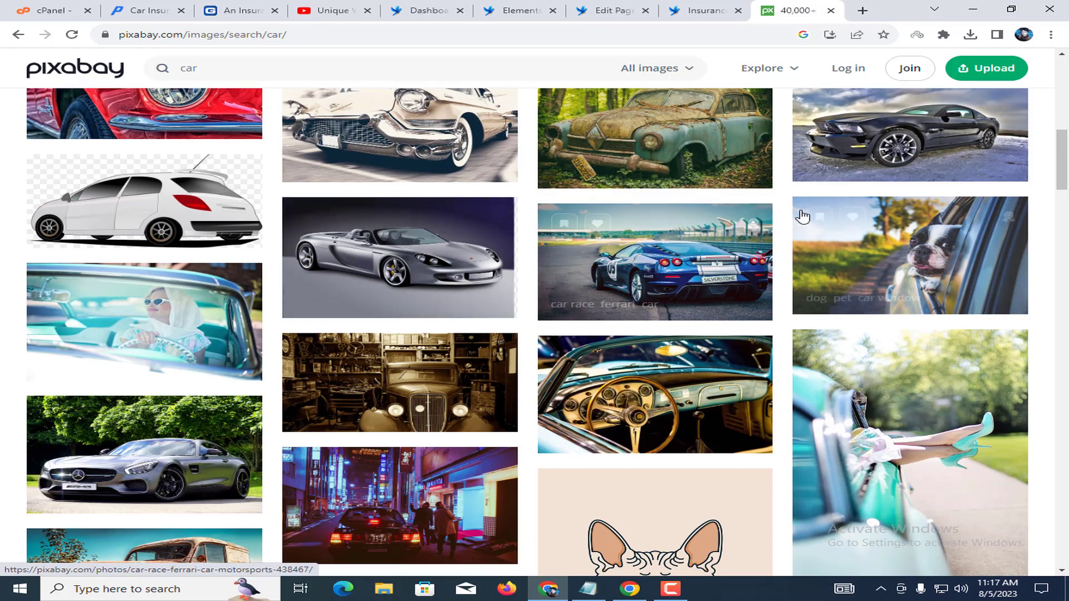
pyautogui.scroll(-4, 401, 256)
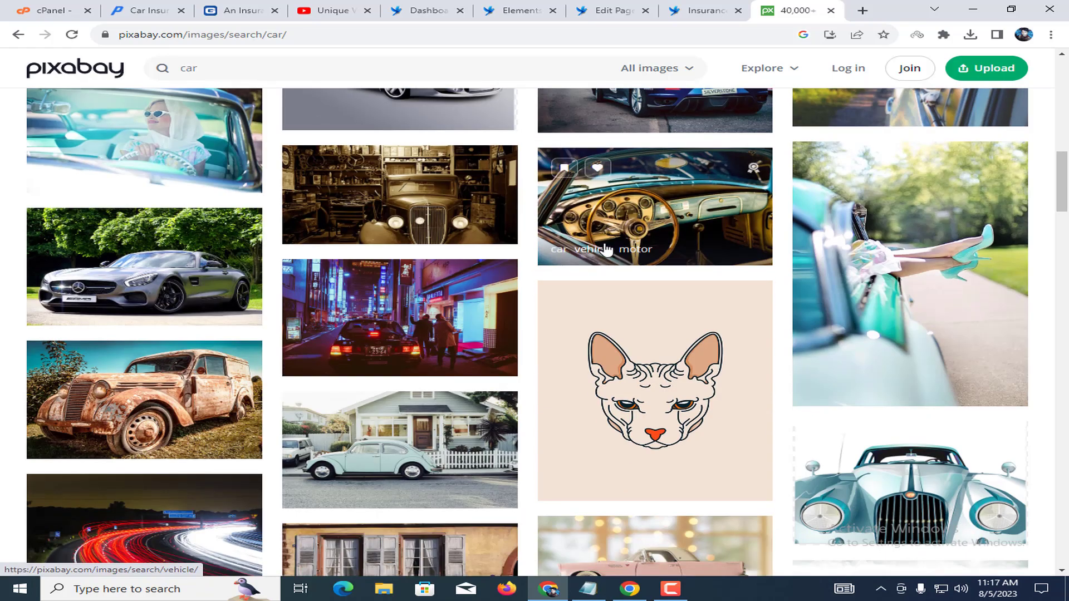
pyautogui.scroll(-3, 628, 264)
pyautogui.scroll(-4, 786, 239)
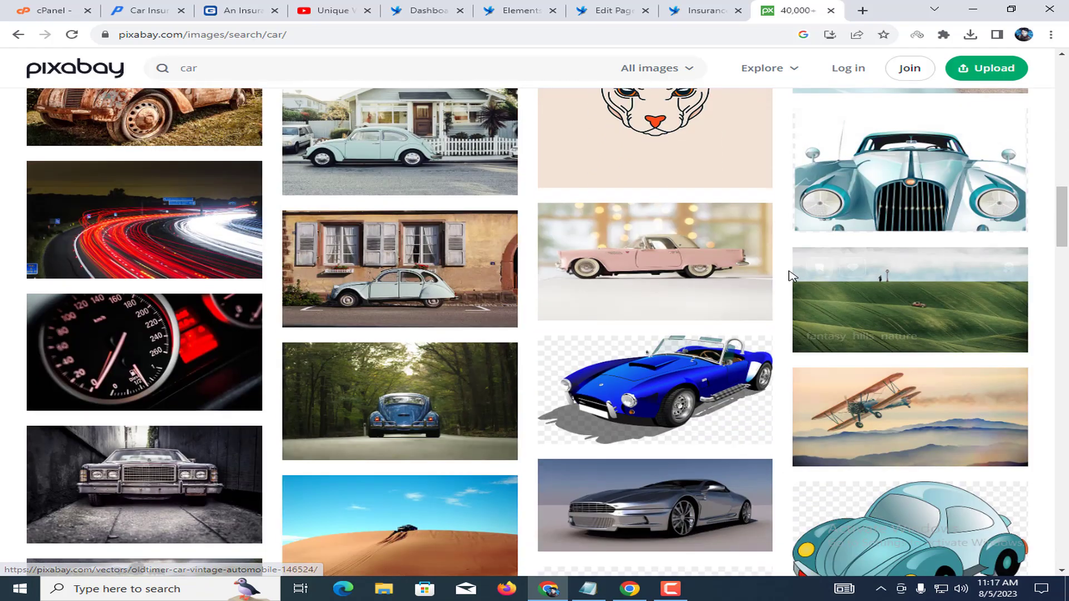
pyautogui.scroll(-2, 790, 291)
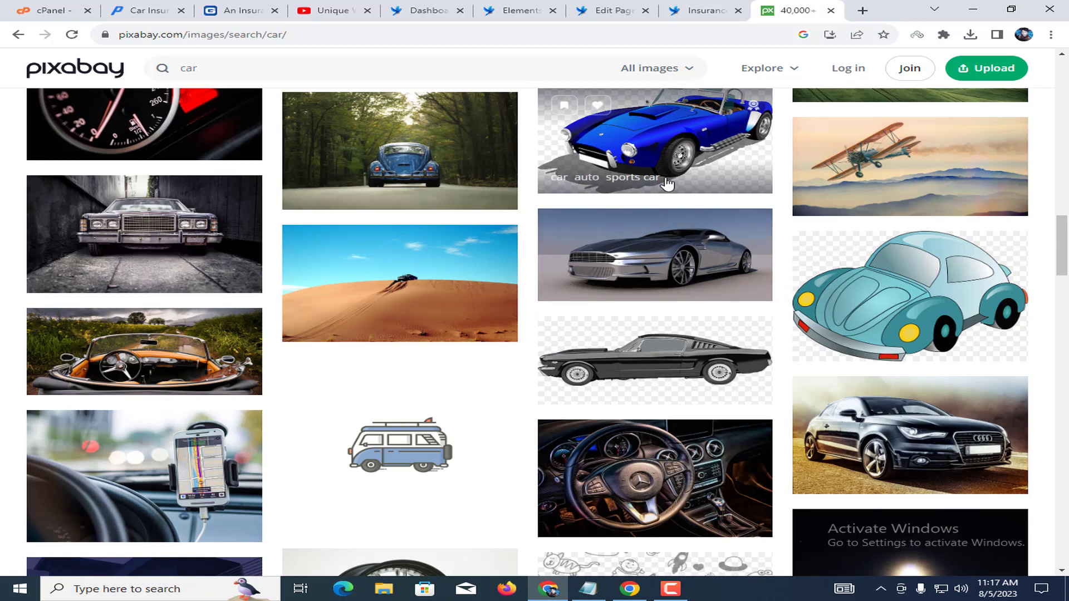
# Download the blue sports car as a 1280×786 PNG and return to the page editor.
pyautogui.click(703, 174)
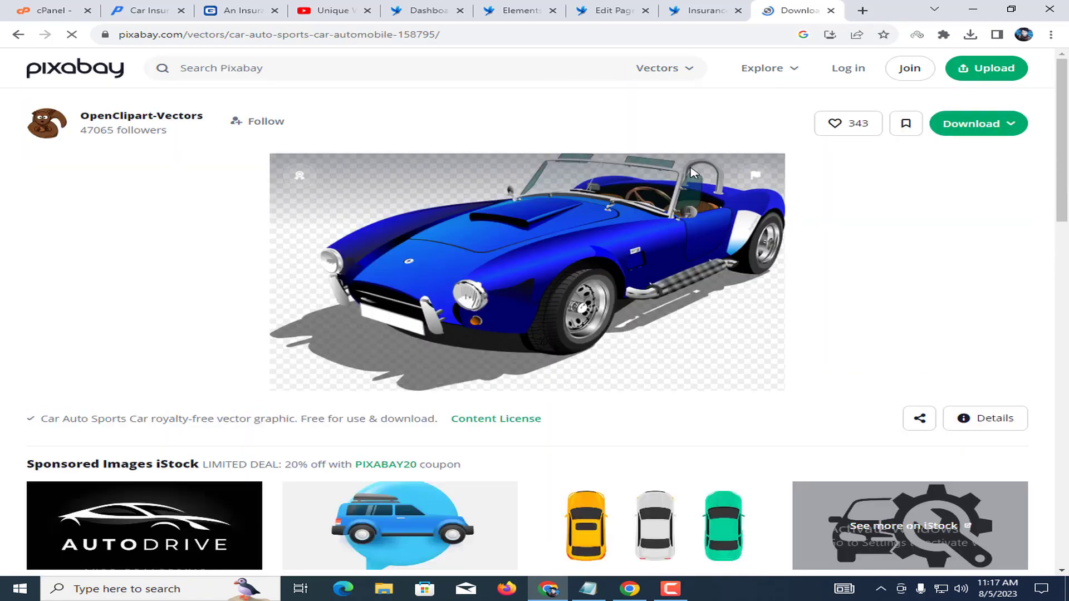
pyautogui.click(1000, 124)
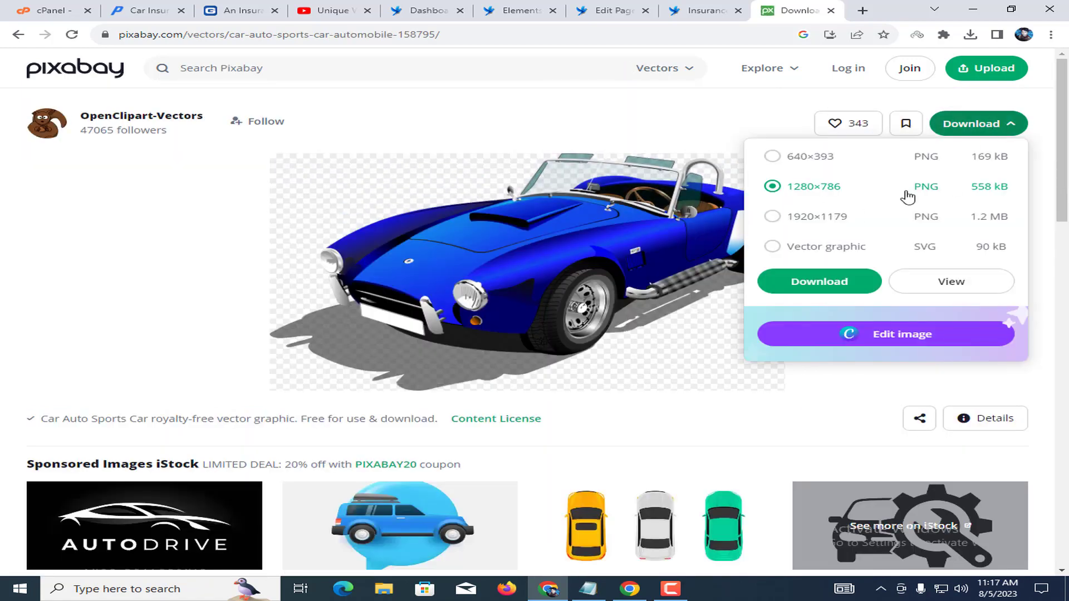
pyautogui.click(886, 332)
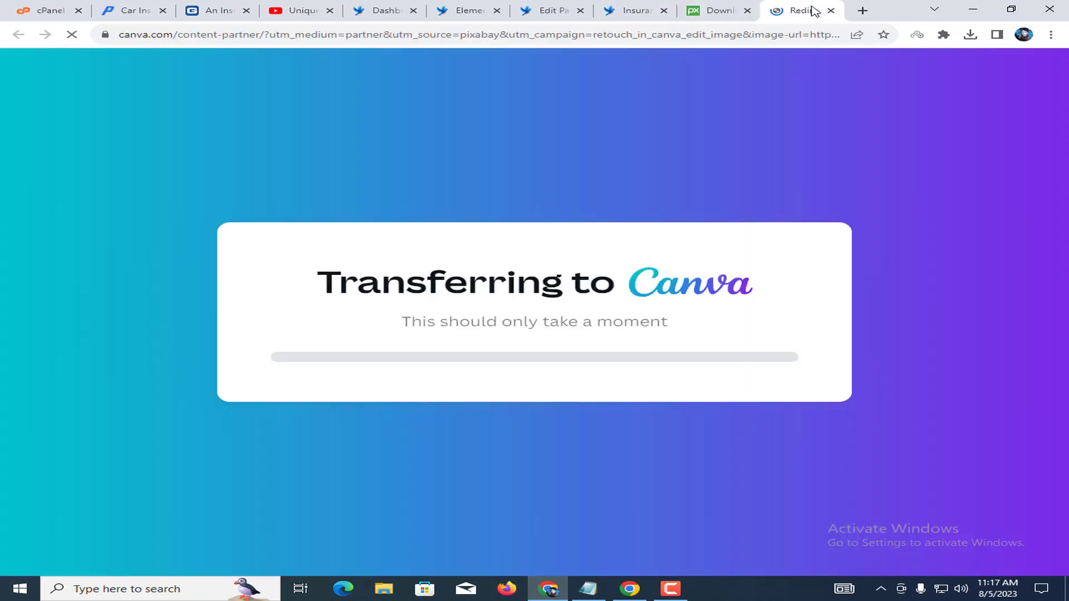
pyautogui.click(831, 11)
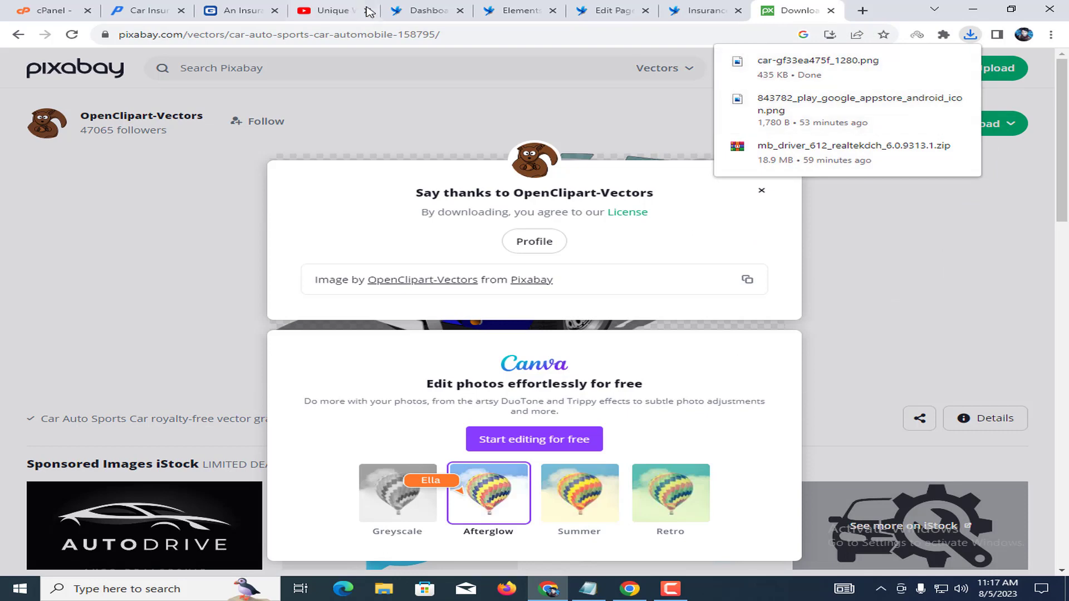
pyautogui.click(613, 10)
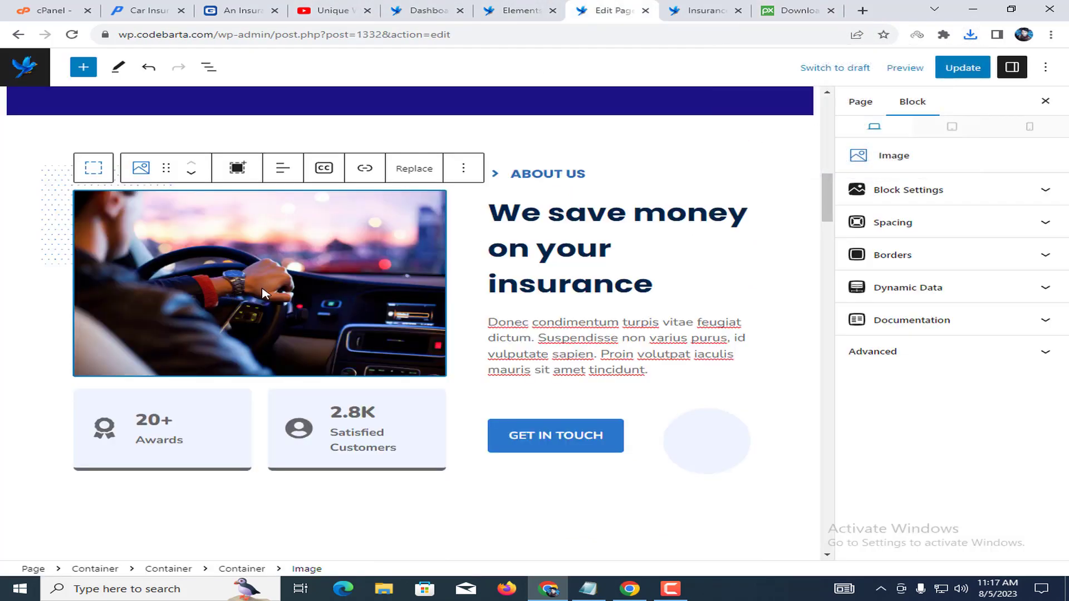
# Upload the downloaded blue sports car PNG in place of the About Us driver photo.
pyautogui.click(415, 168)
pyautogui.click(440, 233)
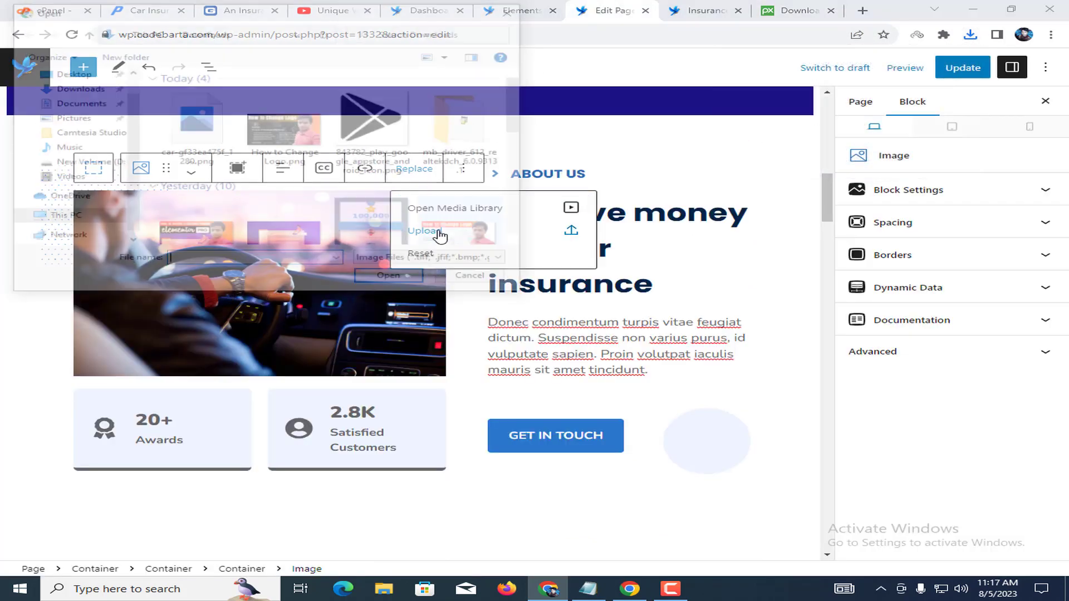
pyautogui.click(195, 128)
pyautogui.click(392, 280)
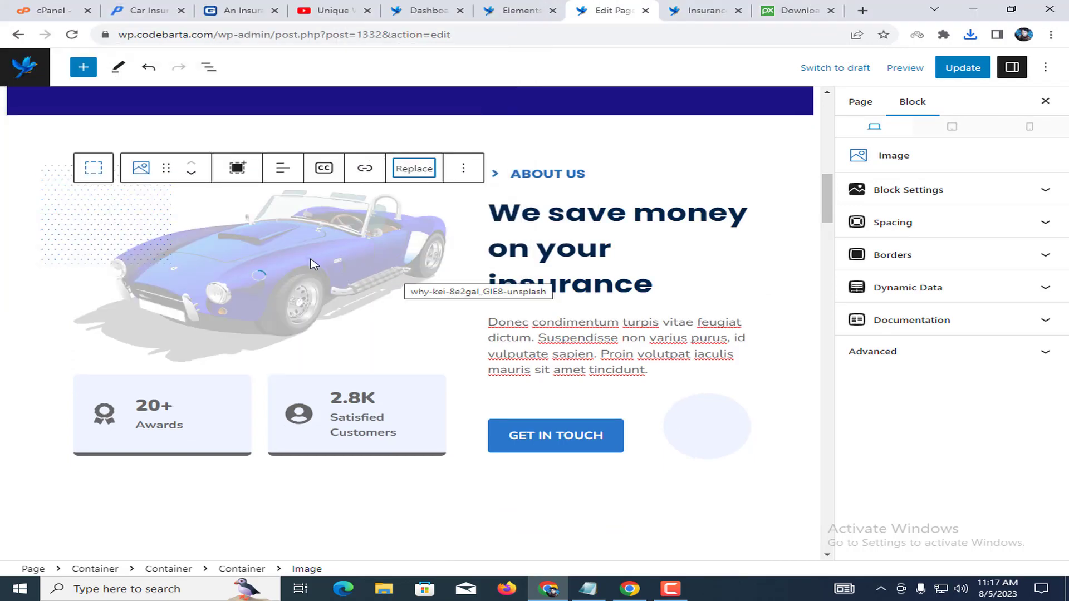
pyautogui.click(278, 286)
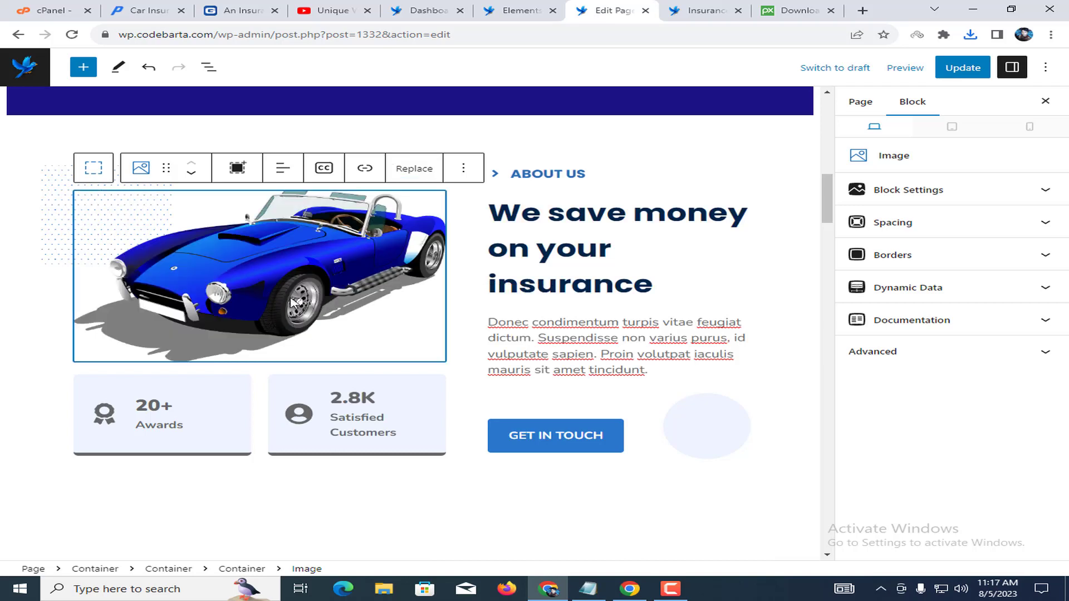
pyautogui.click(531, 438)
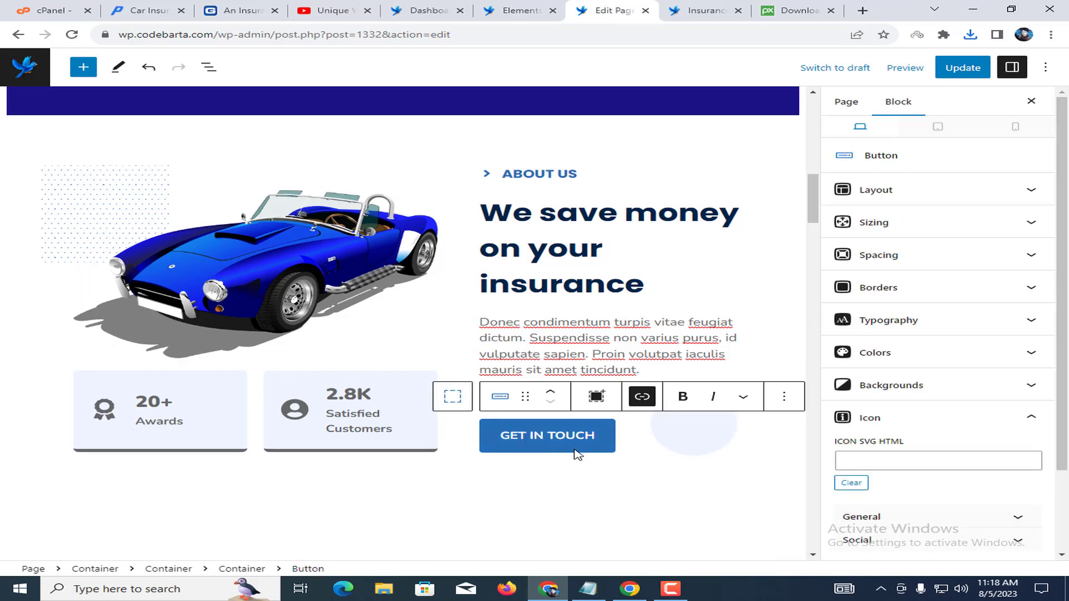
# Change the stat counts from 20+ to 50+ Awards and from 2.8K to 5.6K Satisfied Customers.
pyautogui.click(184, 404)
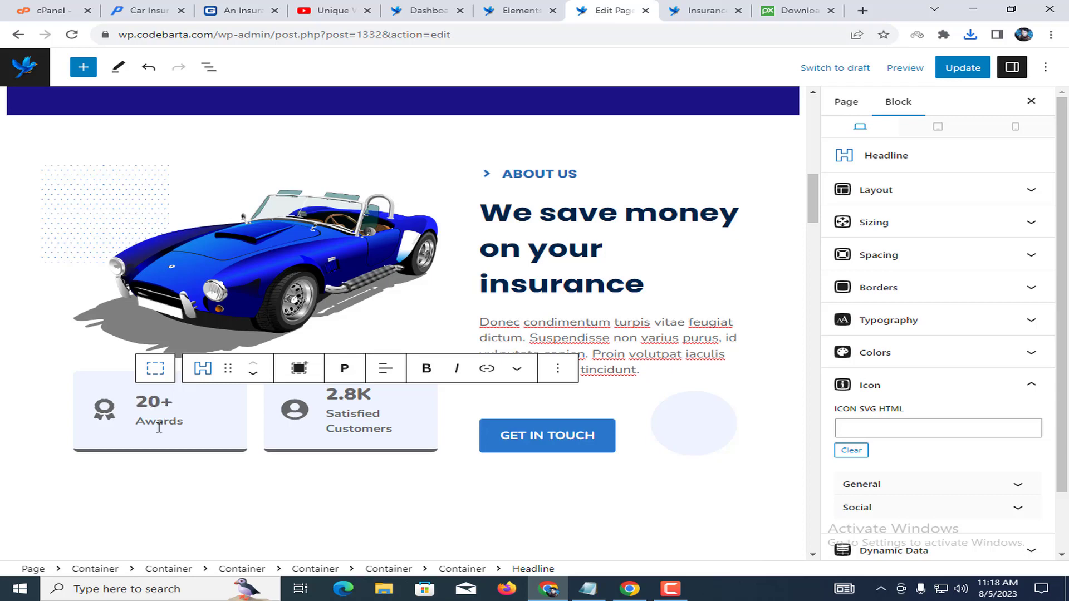
pyautogui.moveTo(161, 405); pyautogui.dragTo(140, 402)
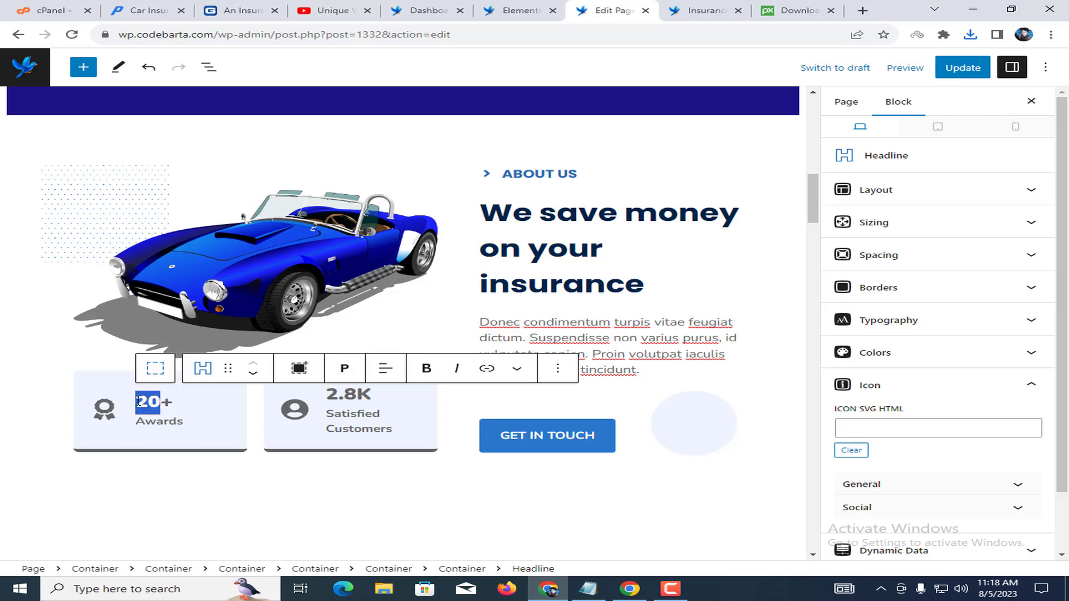
pyautogui.write('50')
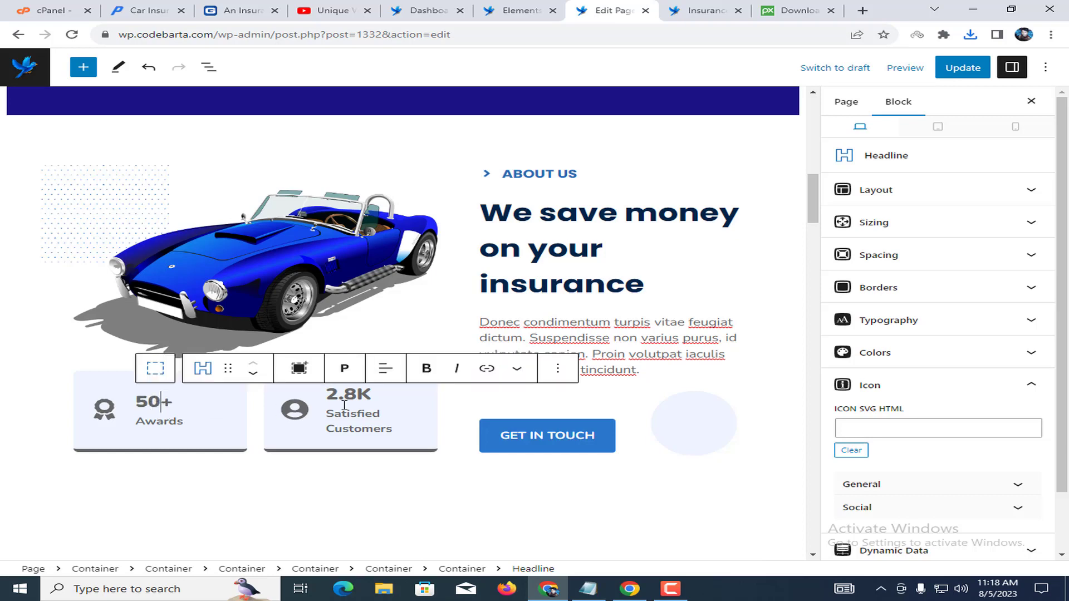
pyautogui.click(372, 395)
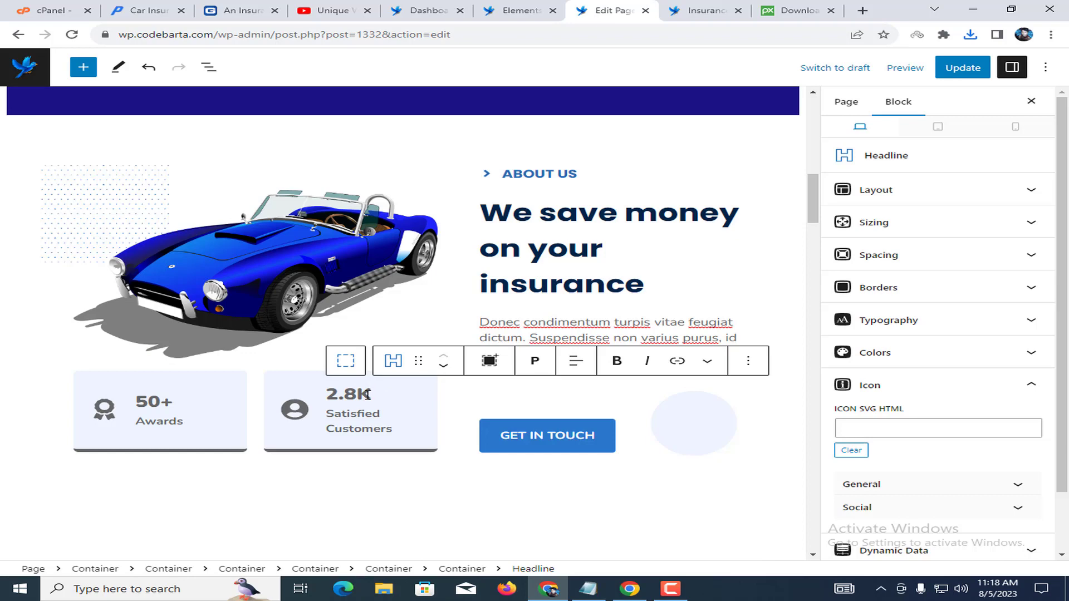
pyautogui.moveTo(356, 393); pyautogui.dragTo(322, 400)
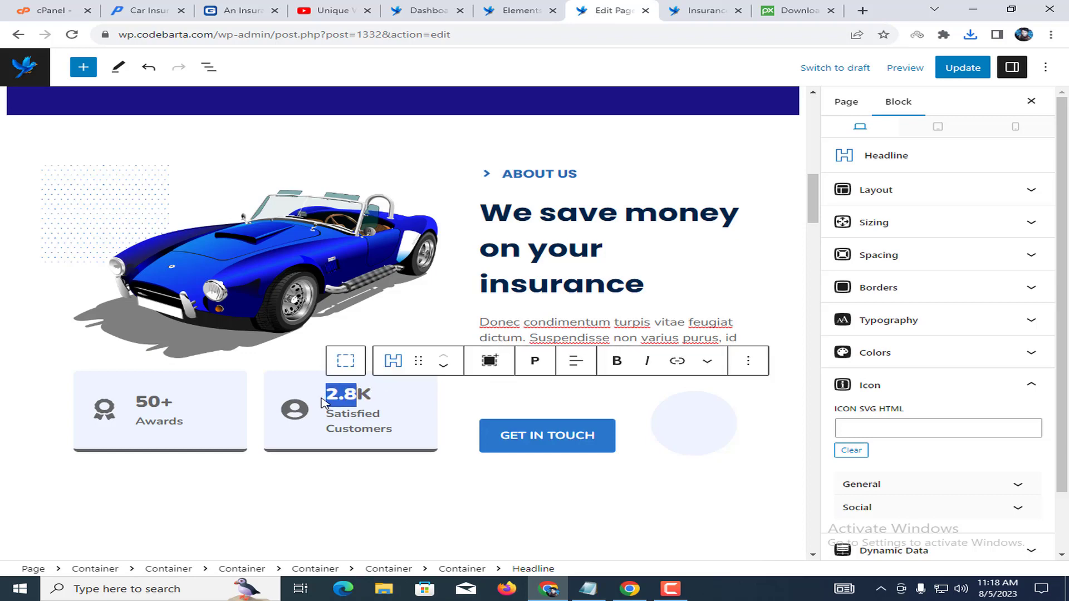
pyautogui.write('5.6')
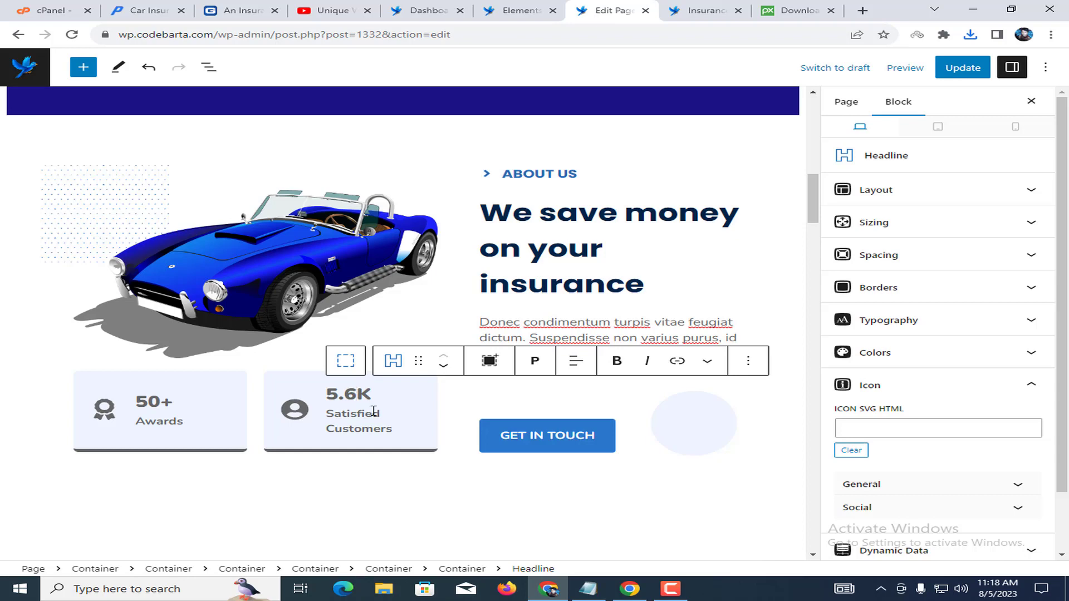
# Replace the customers card's person icon with the General plus-in-circle icon.
pyautogui.moveTo(338, 411); pyautogui.dragTo(285, 405)
pyautogui.click(294, 413)
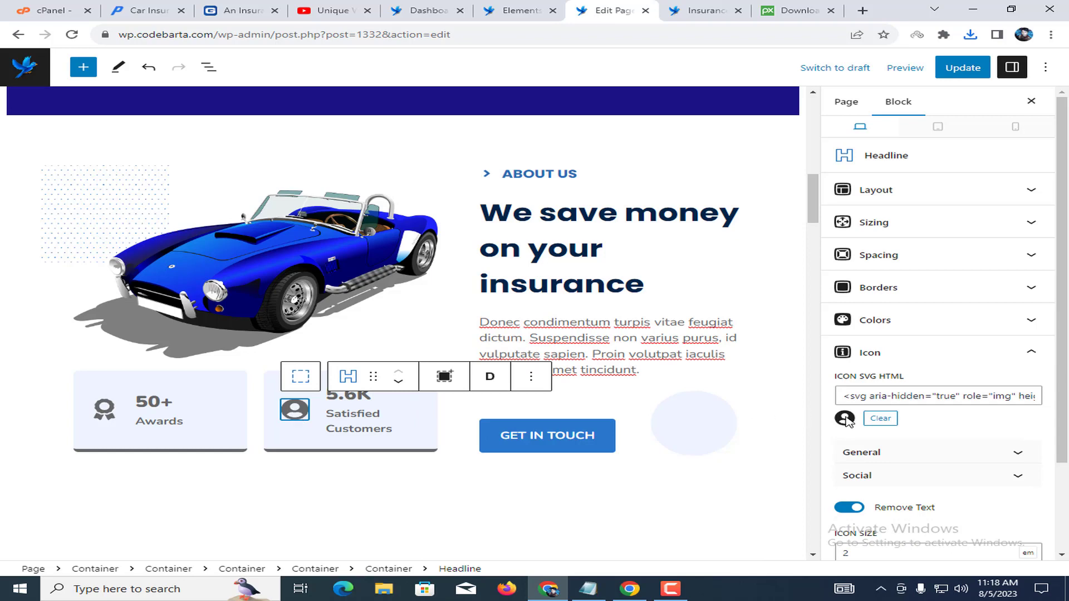
pyautogui.click(874, 458)
pyautogui.scroll(-3, 877, 464)
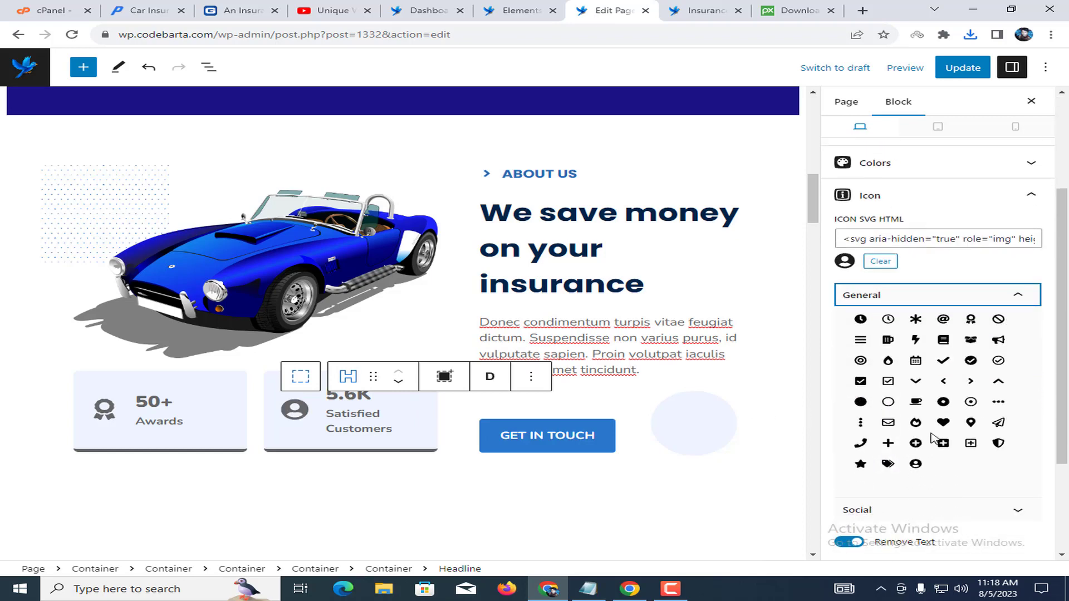
pyautogui.click(915, 444)
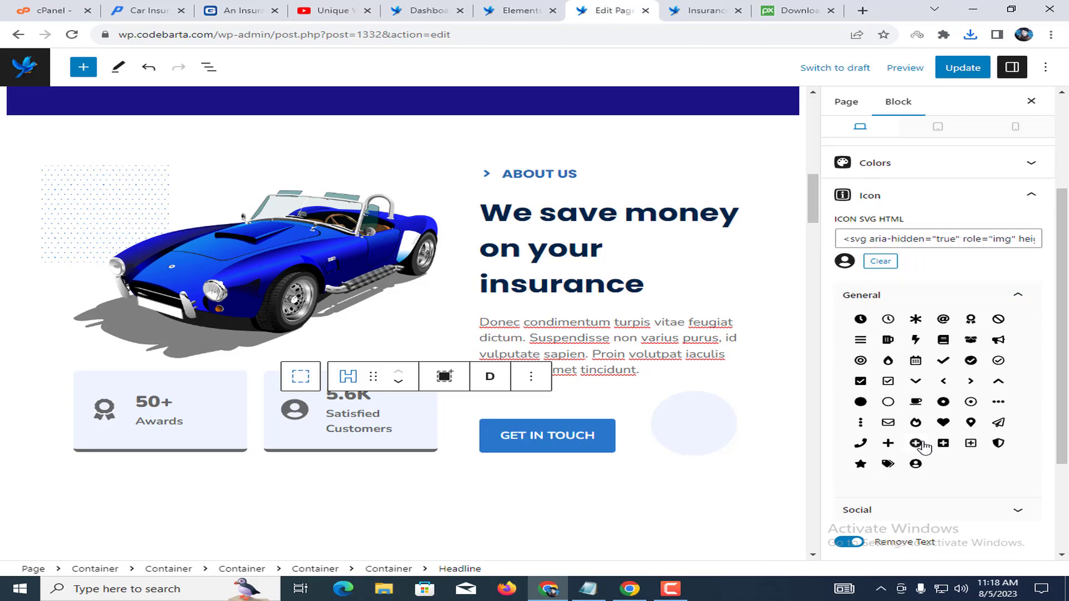
pyautogui.click(362, 412)
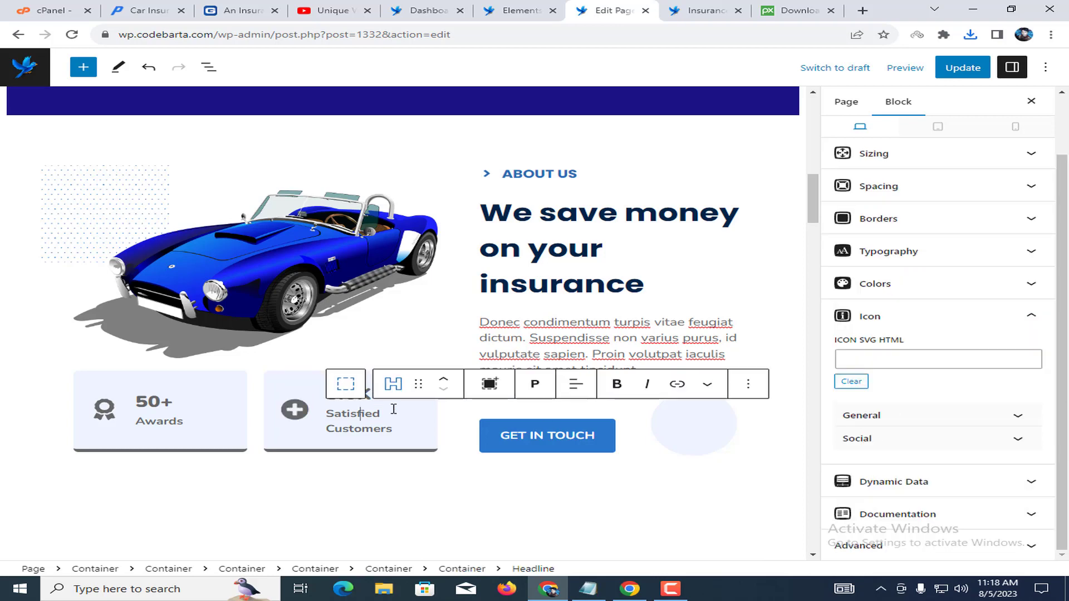
pyautogui.scroll(-2, 399, 410)
pyautogui.scroll(-4, 399, 408)
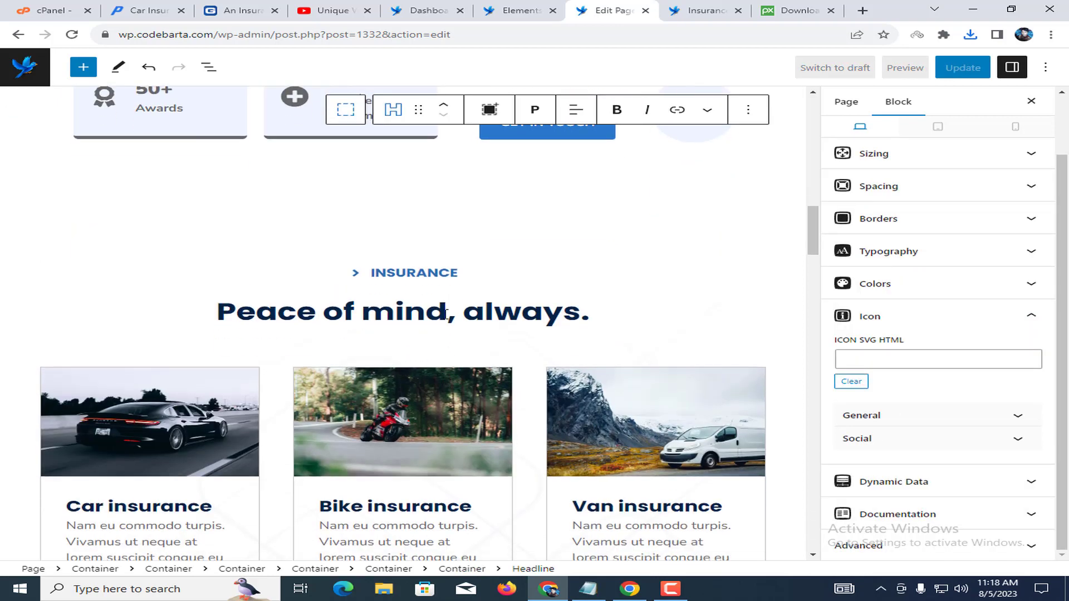
pyautogui.click(384, 272)
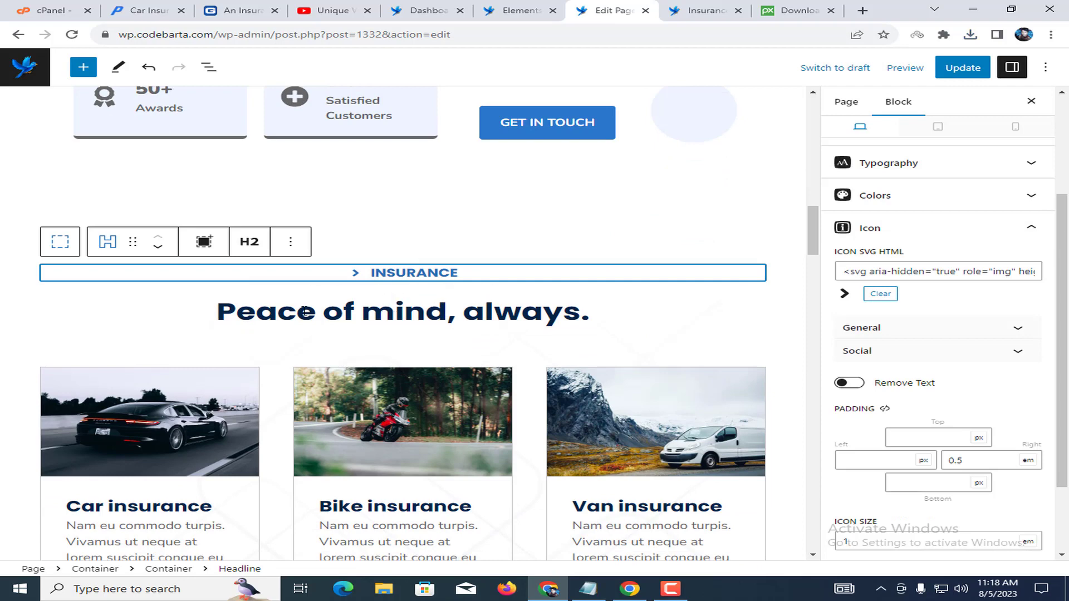
pyautogui.scroll(-5, 543, 326)
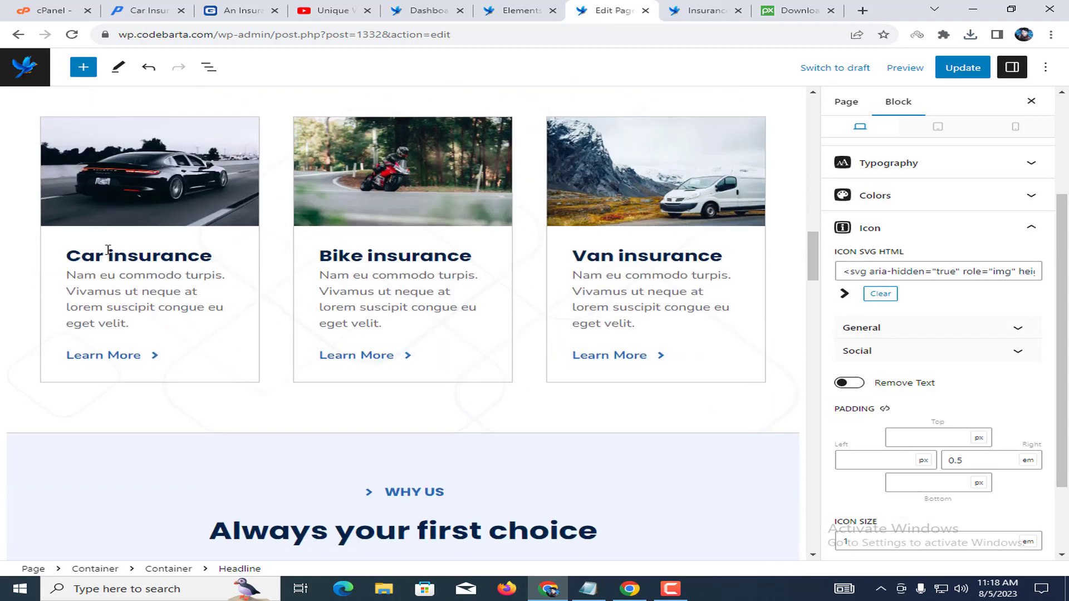
pyautogui.doubleClick(185, 263)
pyautogui.click(433, 257)
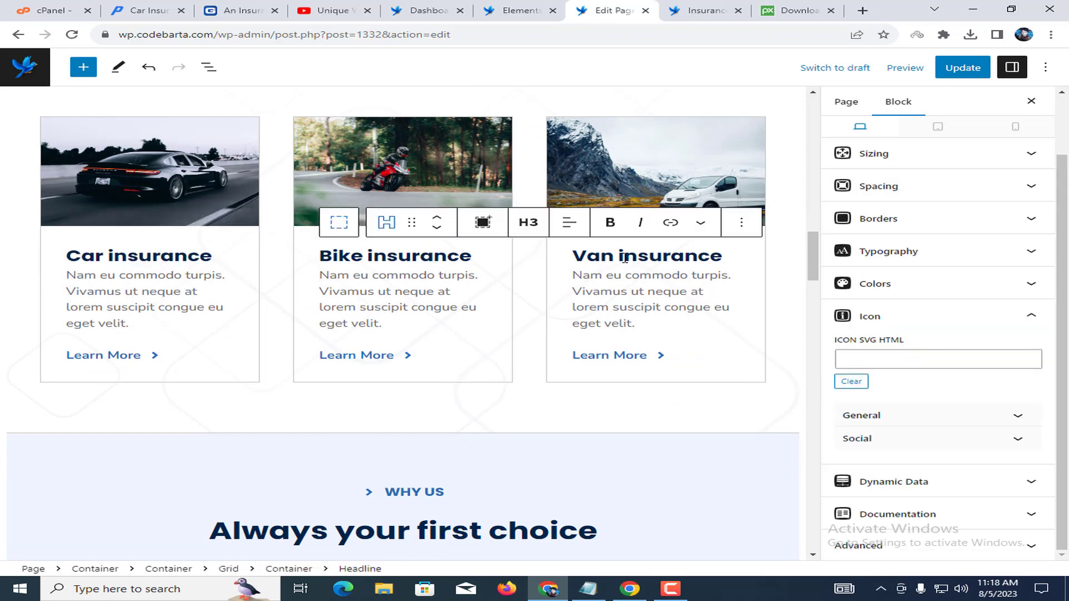
pyautogui.moveTo(600, 257); pyautogui.dragTo(693, 273)
pyautogui.click(703, 275)
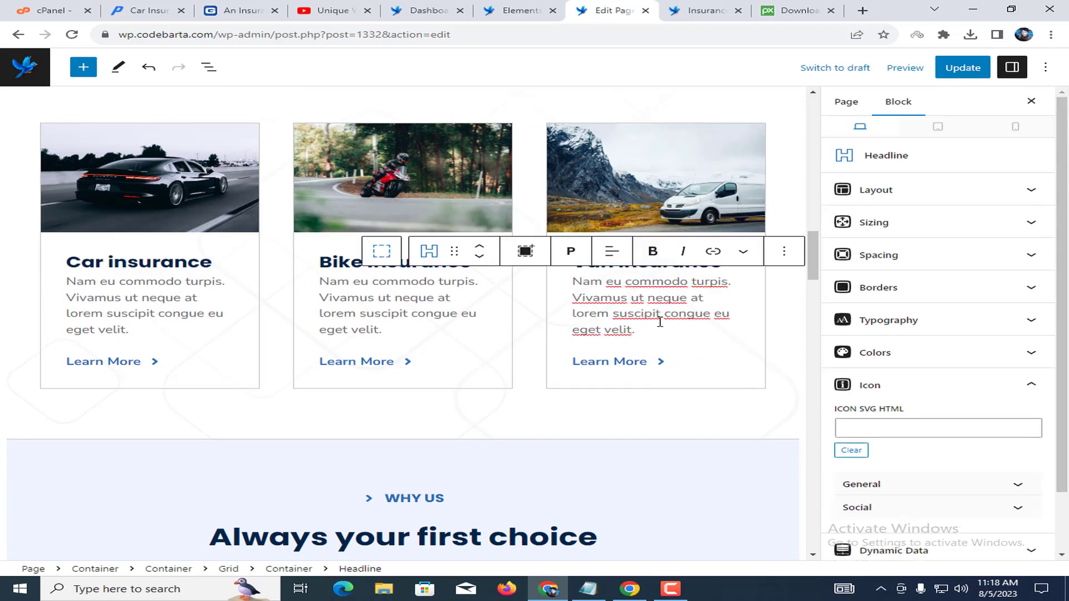
pyautogui.moveTo(73, 262); pyautogui.dragTo(158, 262)
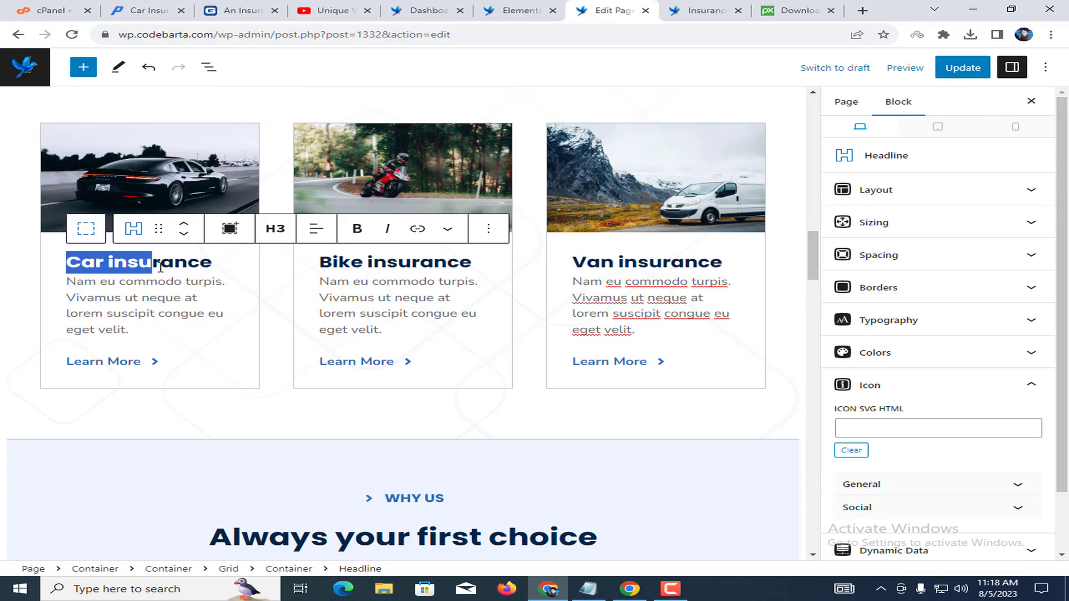
pyautogui.doubleClick(163, 257)
pyautogui.tripleClick(154, 281)
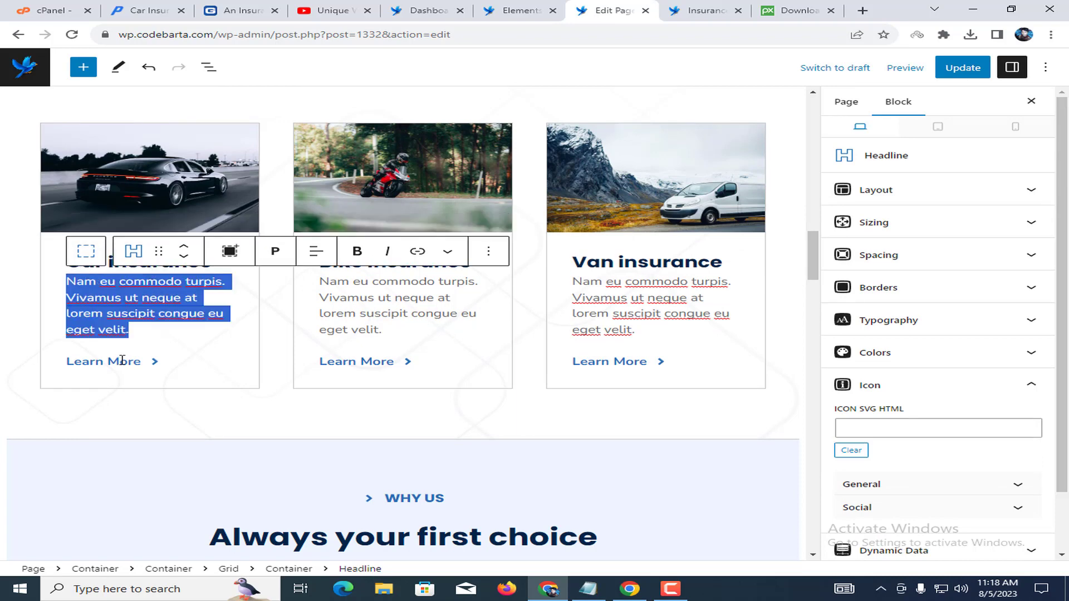
pyautogui.click(123, 366)
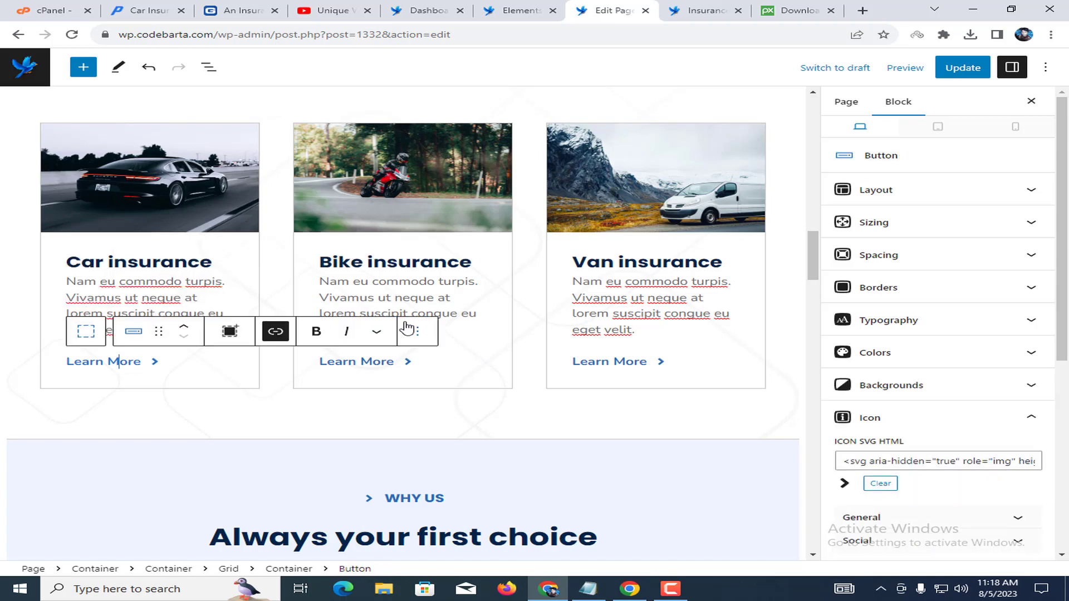
pyautogui.click(396, 267)
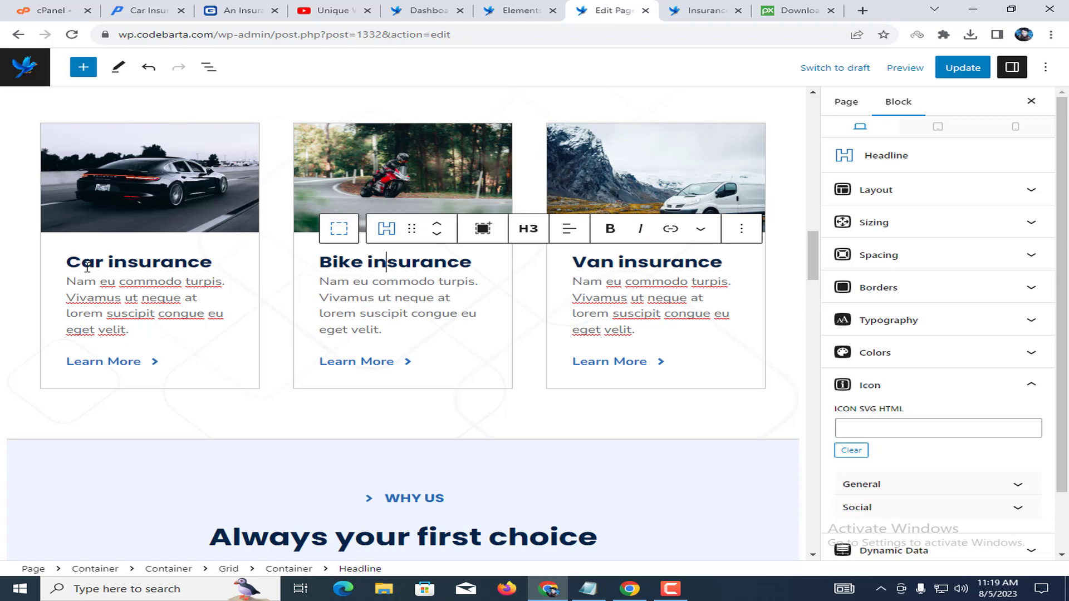
pyautogui.moveTo(71, 264); pyautogui.dragTo(166, 269)
pyautogui.moveTo(350, 264); pyautogui.dragTo(446, 269)
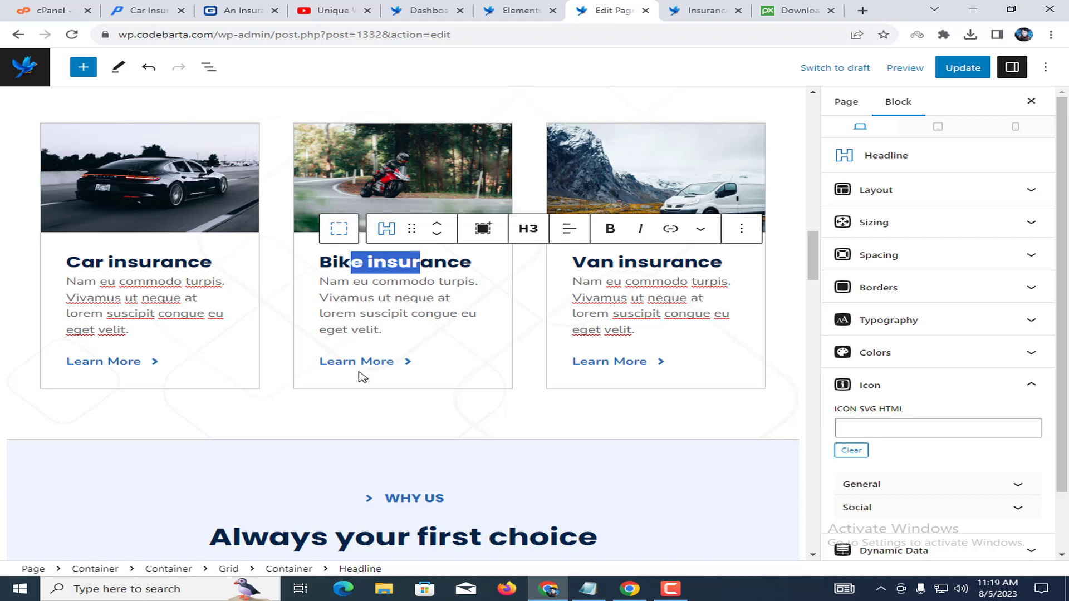
pyautogui.scroll(-5, 406, 351)
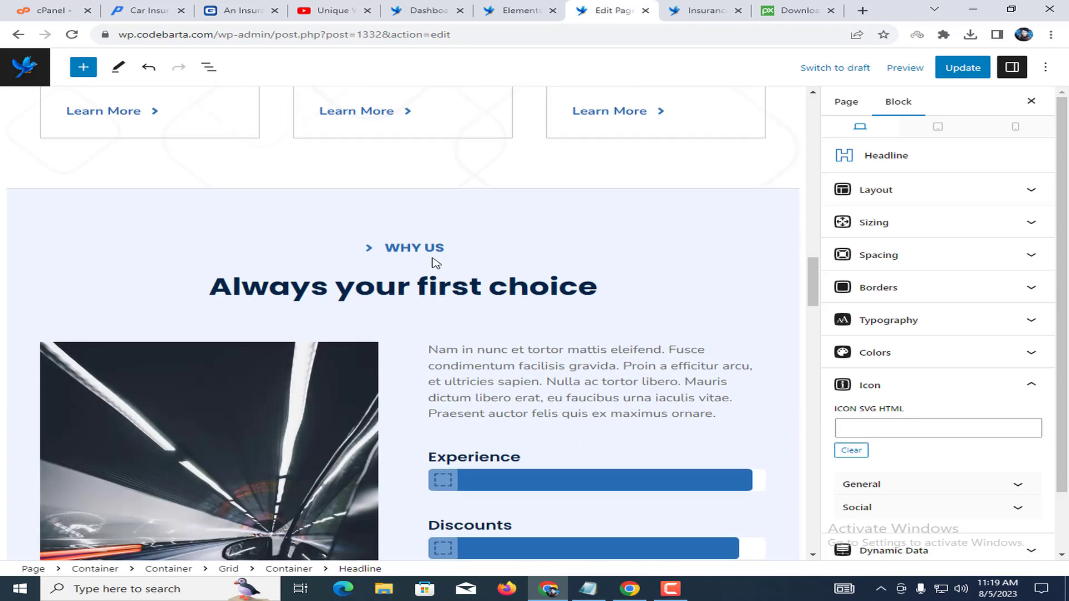
pyautogui.moveTo(392, 247); pyautogui.dragTo(460, 257)
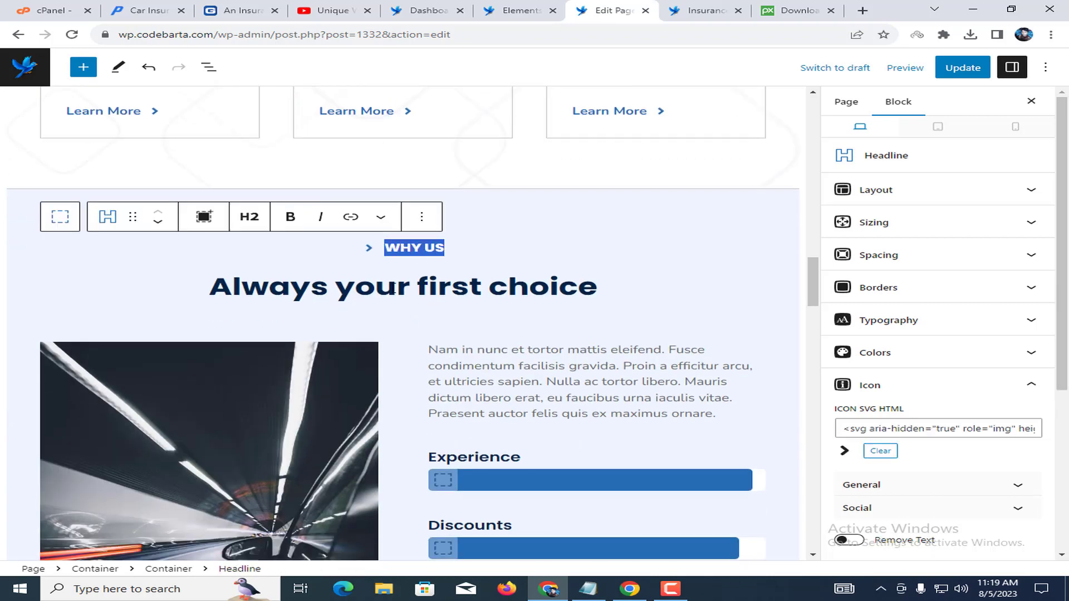
pyautogui.scroll(-3, 392, 288)
pyautogui.click(487, 244)
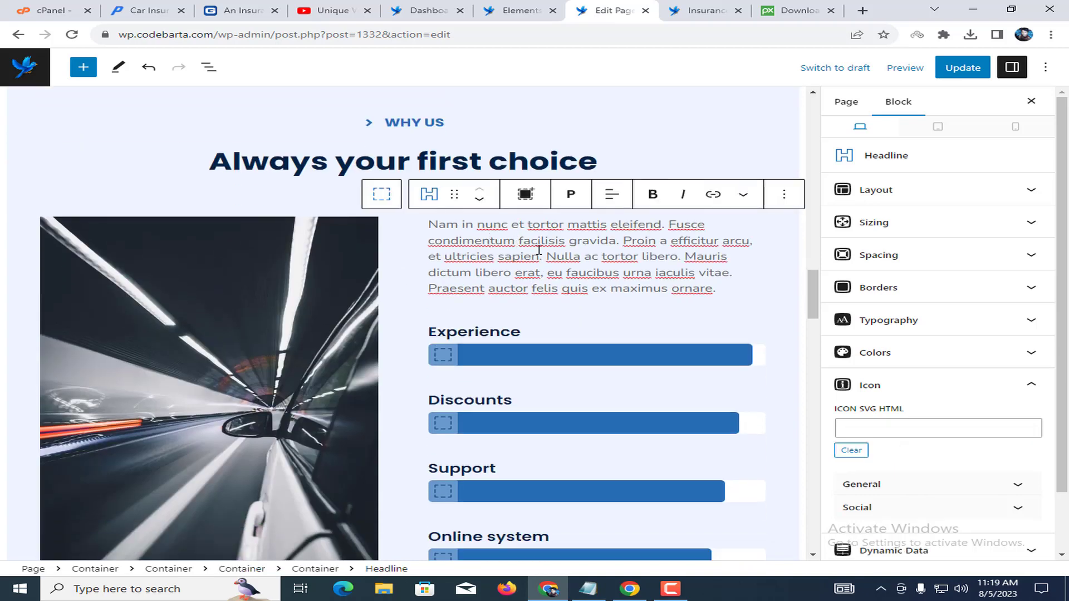
pyautogui.click(473, 328)
pyautogui.click(481, 401)
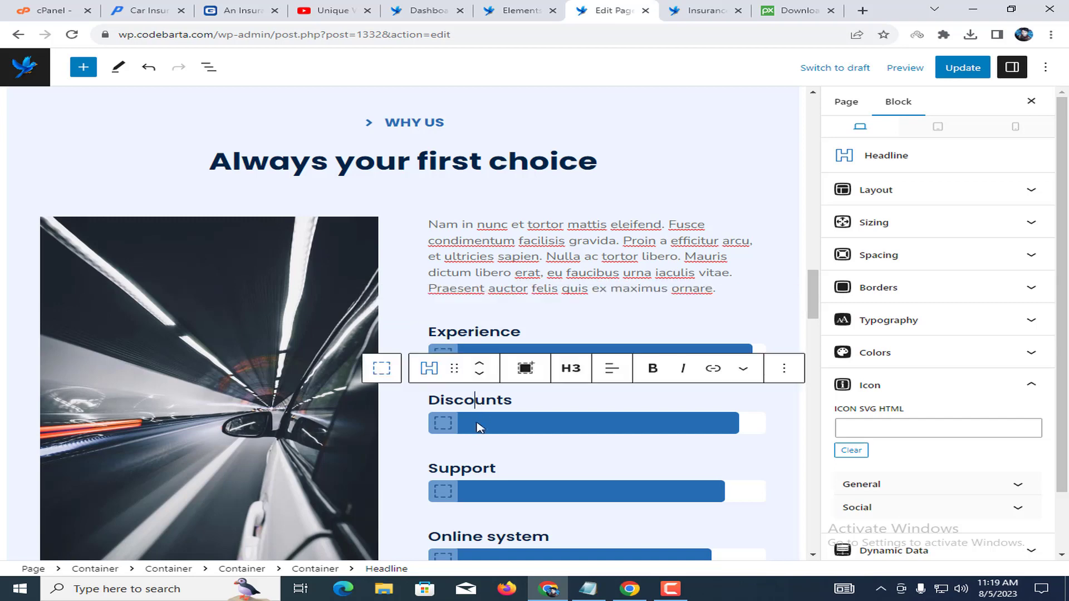
pyautogui.click(489, 466)
pyautogui.scroll(-3, 481, 453)
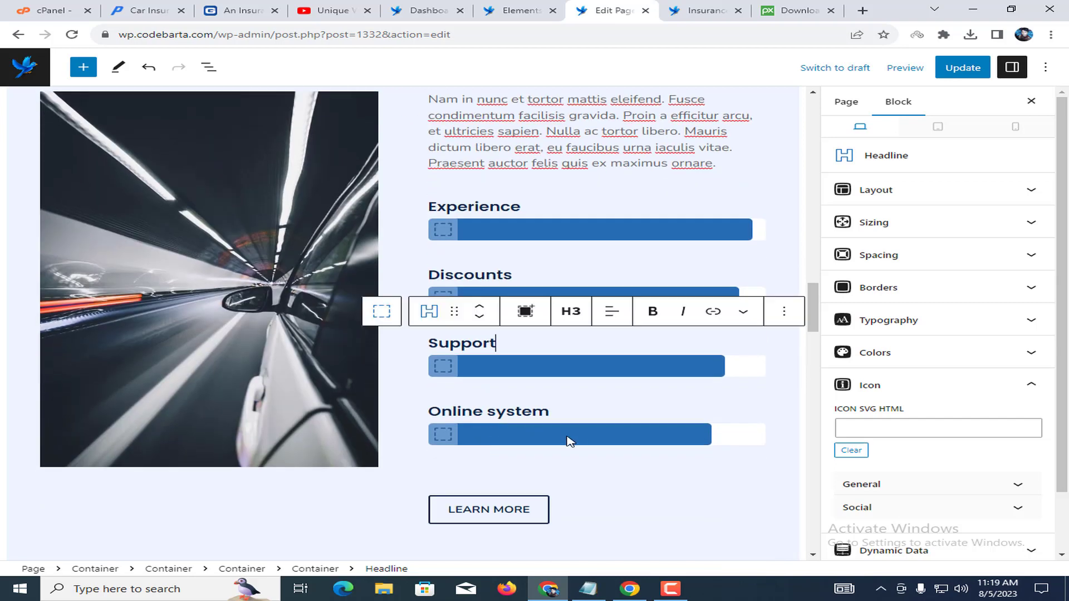
pyautogui.scroll(1, 484, 270)
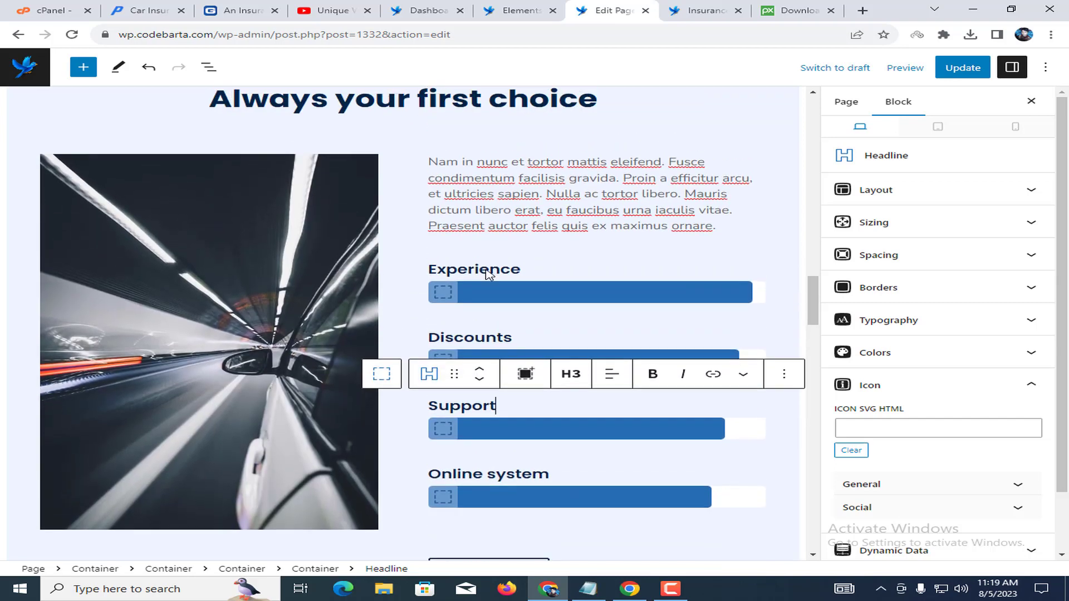
pyautogui.click(456, 295)
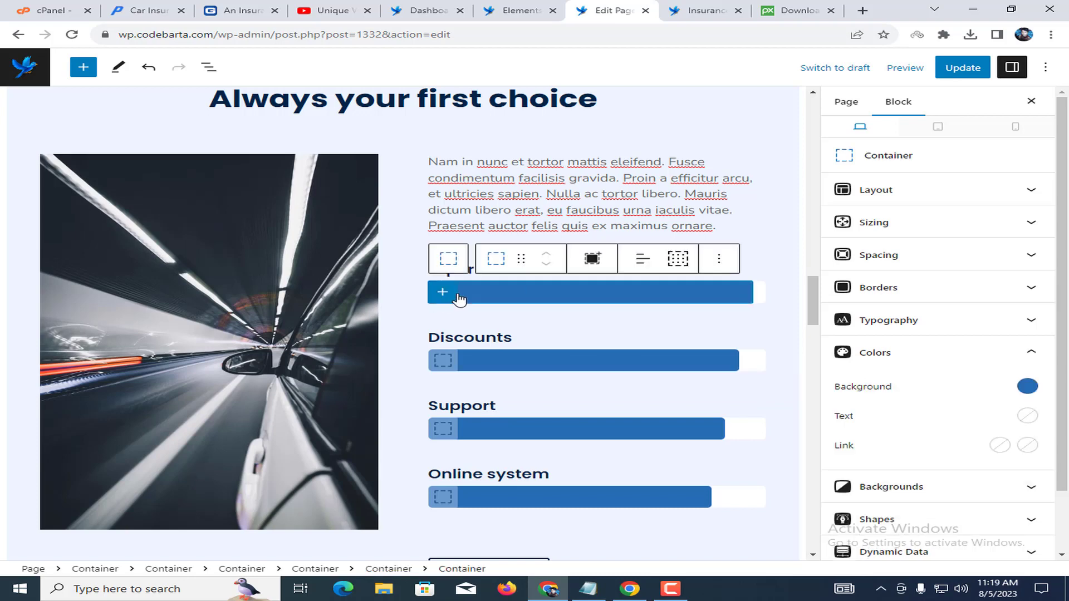
pyautogui.click(559, 227)
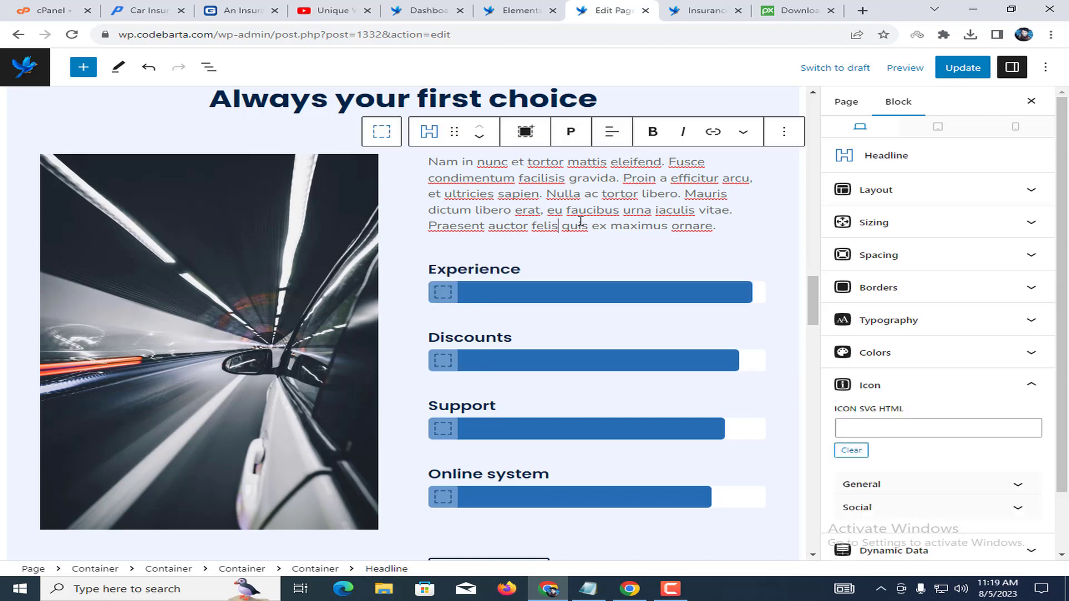
pyautogui.click(280, 287)
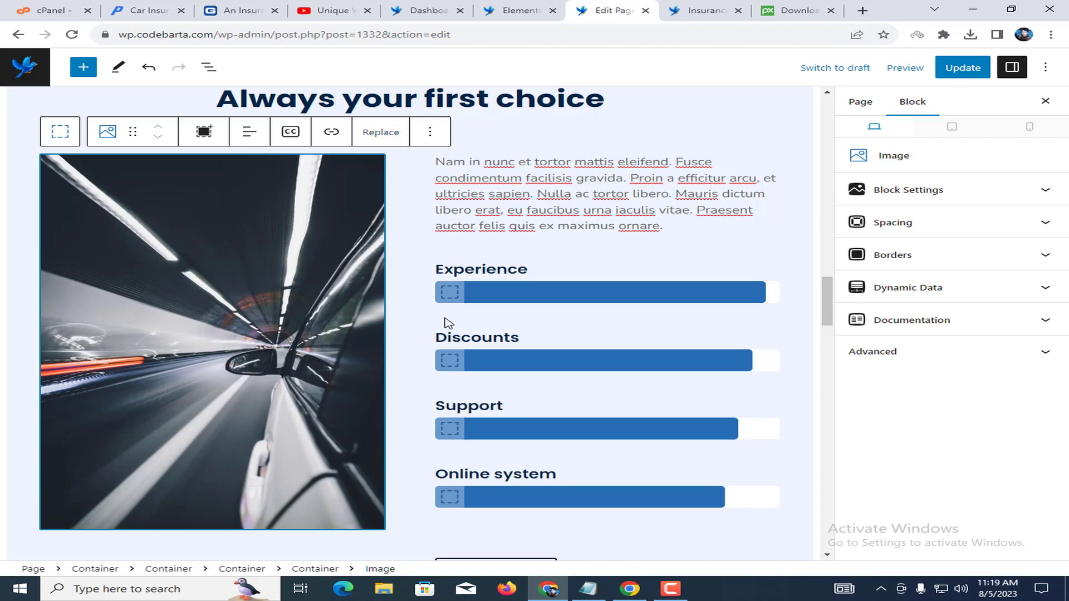
pyautogui.scroll(-5, 516, 326)
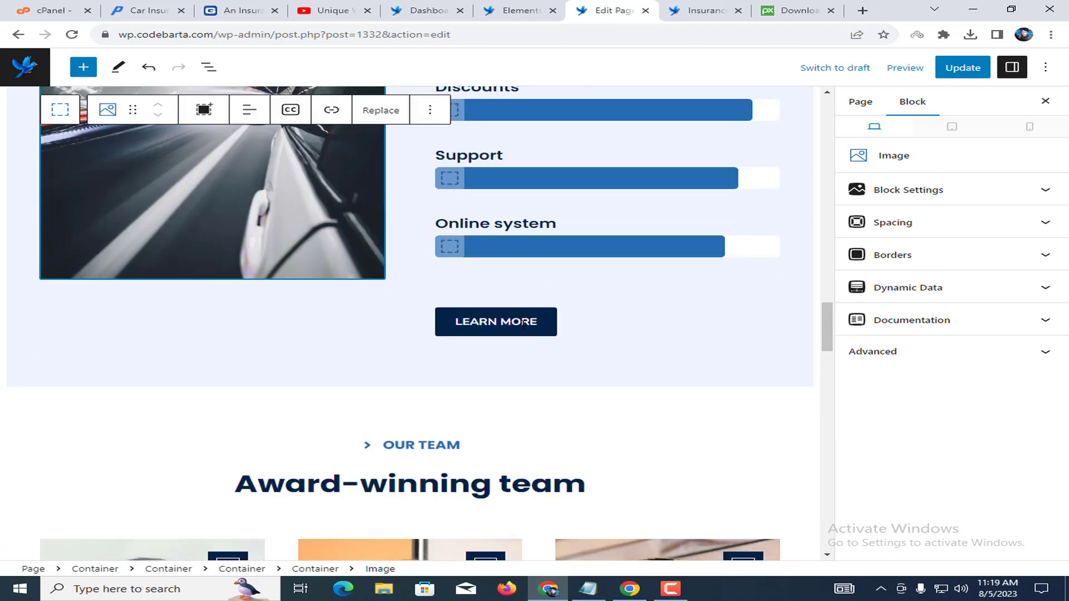
pyautogui.scroll(3, 587, 284)
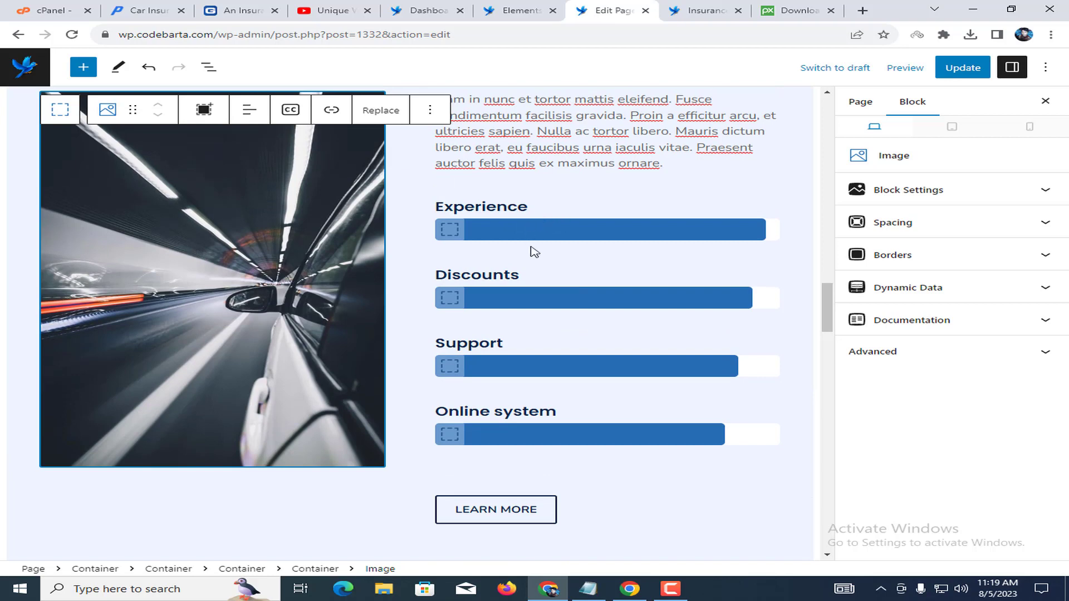
pyautogui.scroll(-2, 536, 377)
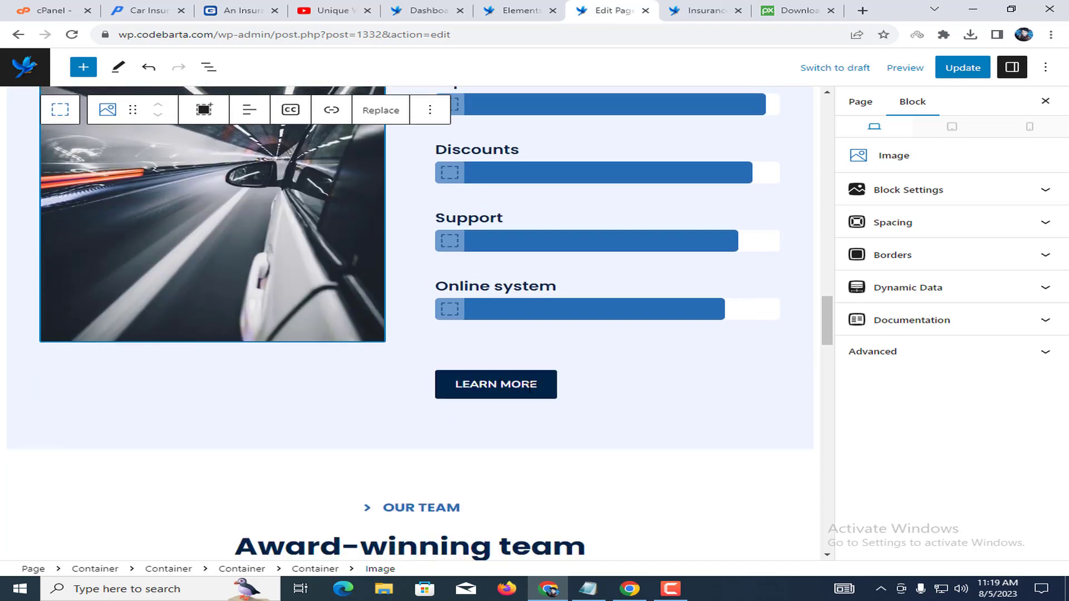
pyautogui.scroll(-4, 563, 425)
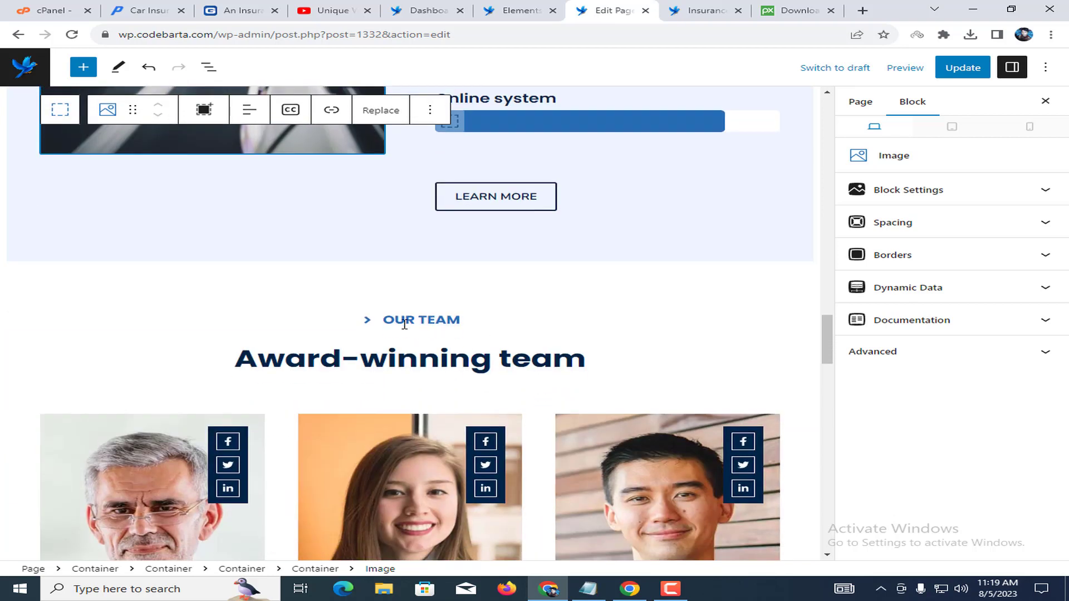
pyautogui.click(465, 327)
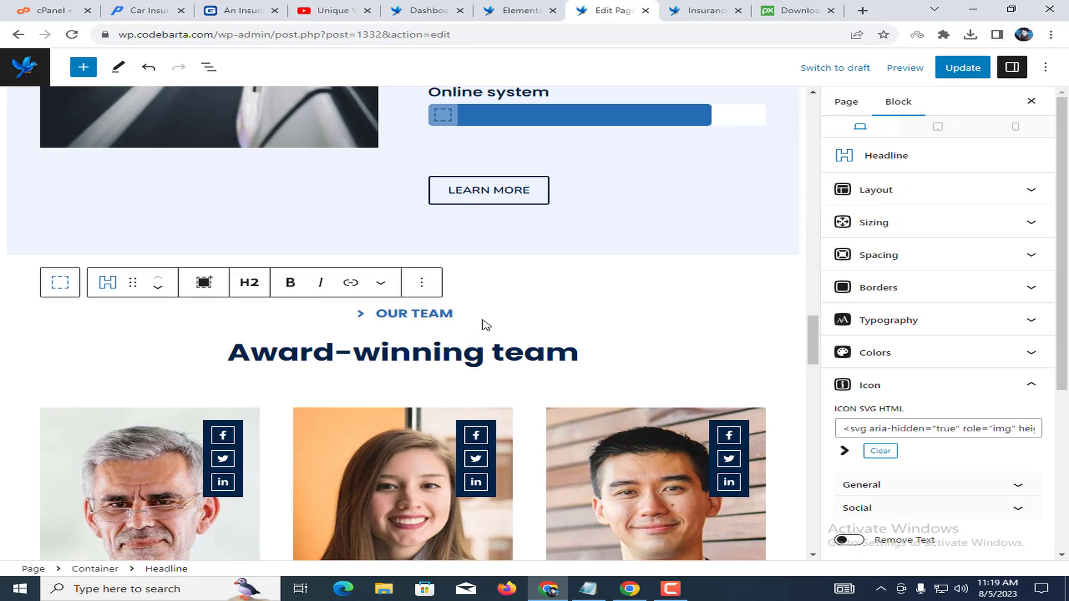
pyautogui.click(585, 354)
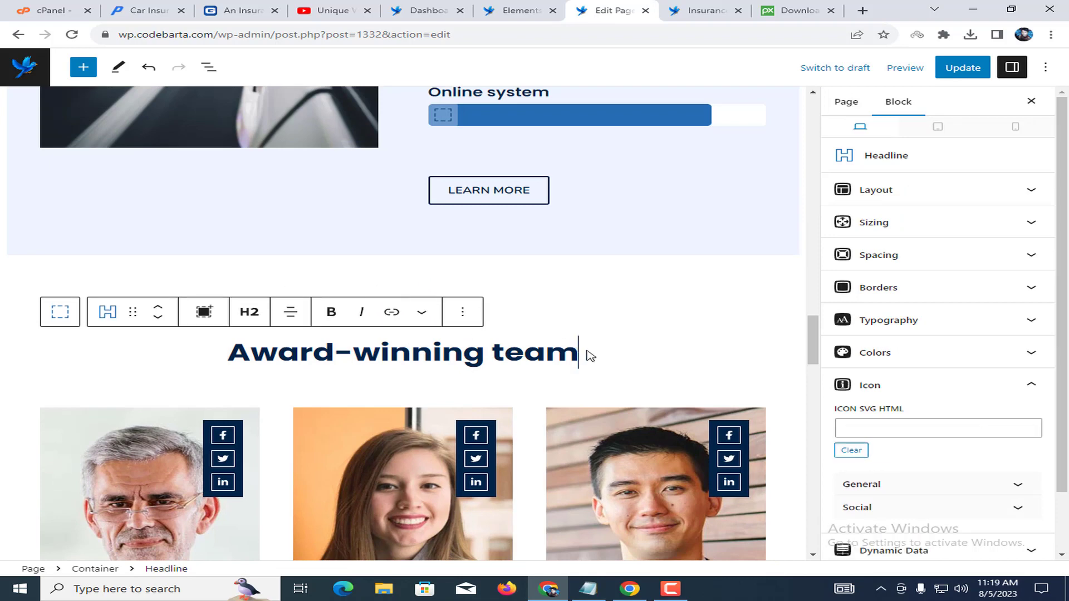
pyautogui.scroll(-5, 496, 358)
pyautogui.click(151, 310)
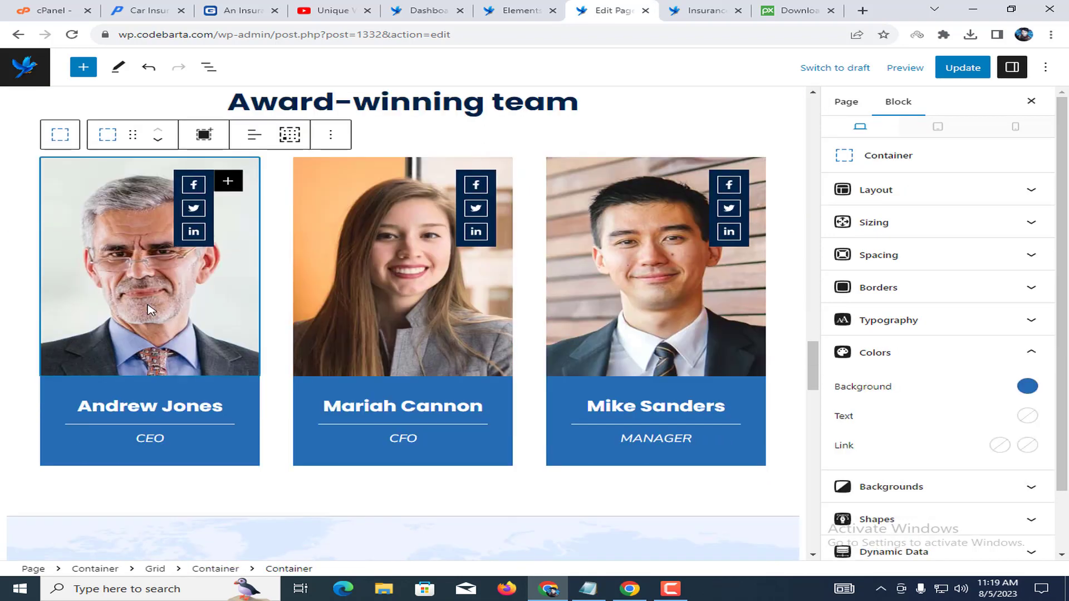
pyautogui.click(103, 406)
pyautogui.doubleClick(157, 444)
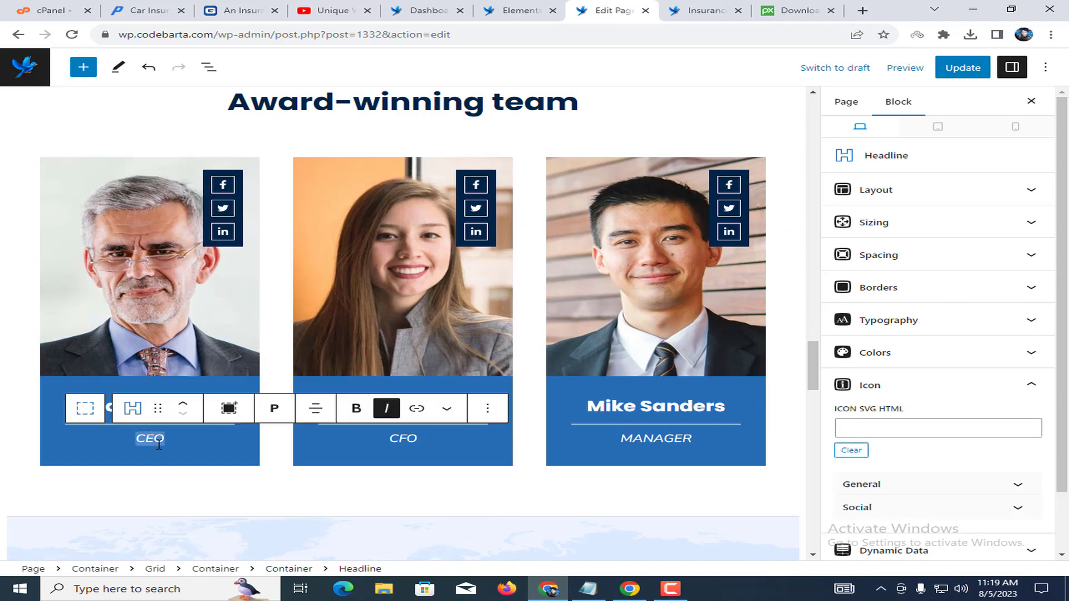
pyautogui.click(359, 356)
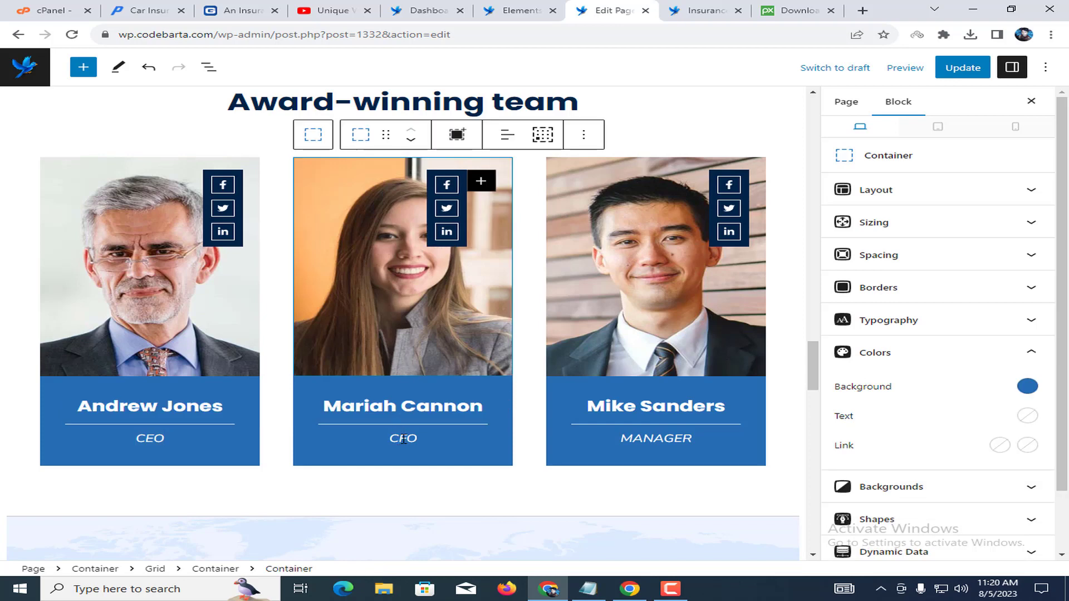
pyautogui.click(640, 445)
pyautogui.doubleClick(642, 445)
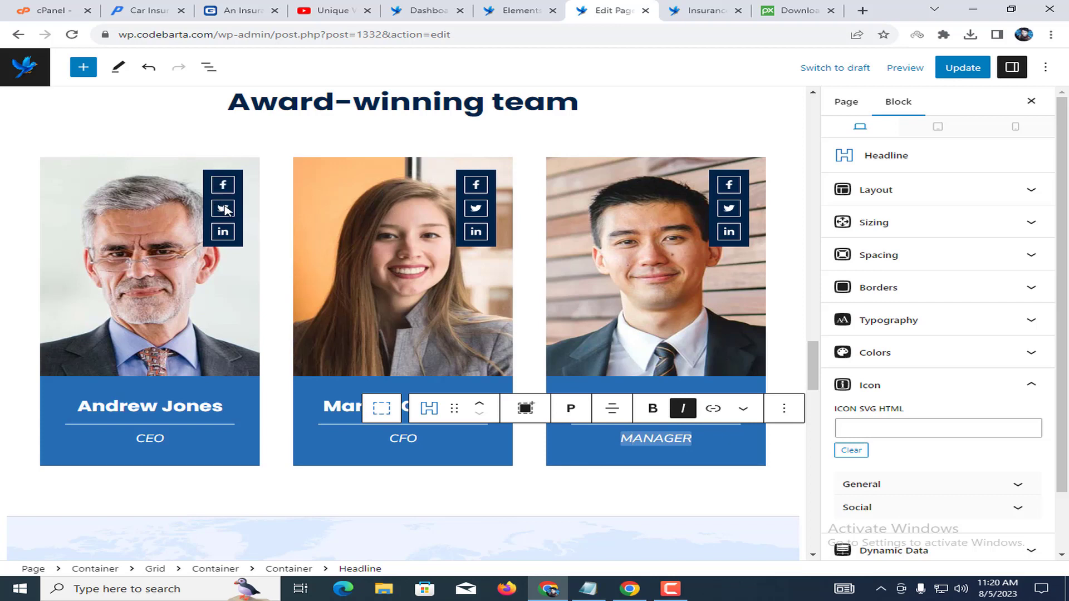
pyautogui.click(411, 282)
pyautogui.click(123, 286)
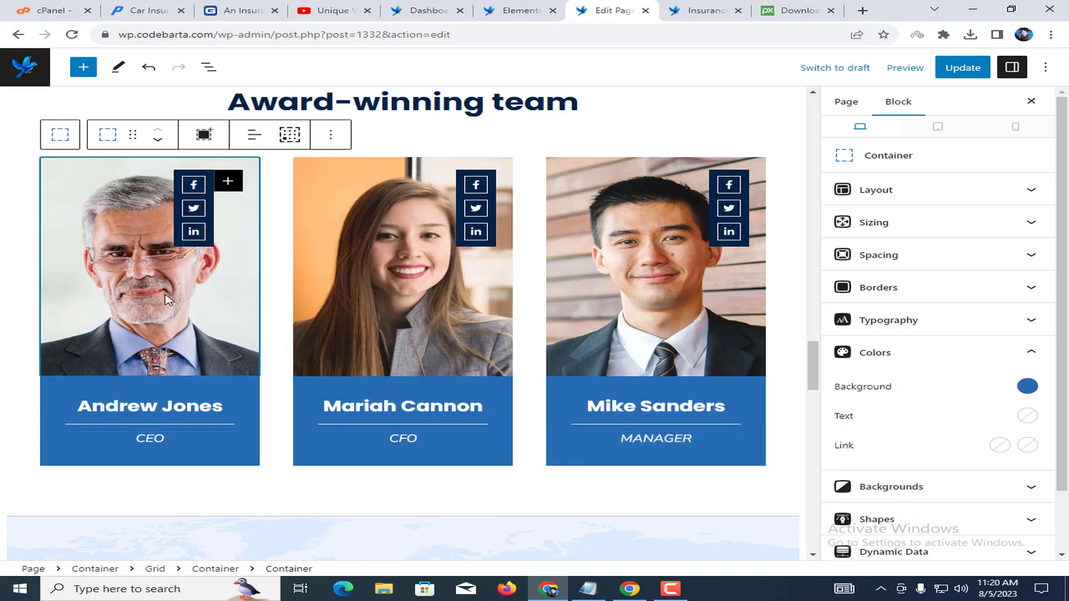
pyautogui.click(638, 316)
pyautogui.click(401, 333)
pyautogui.click(124, 292)
pyautogui.click(508, 328)
pyautogui.click(675, 337)
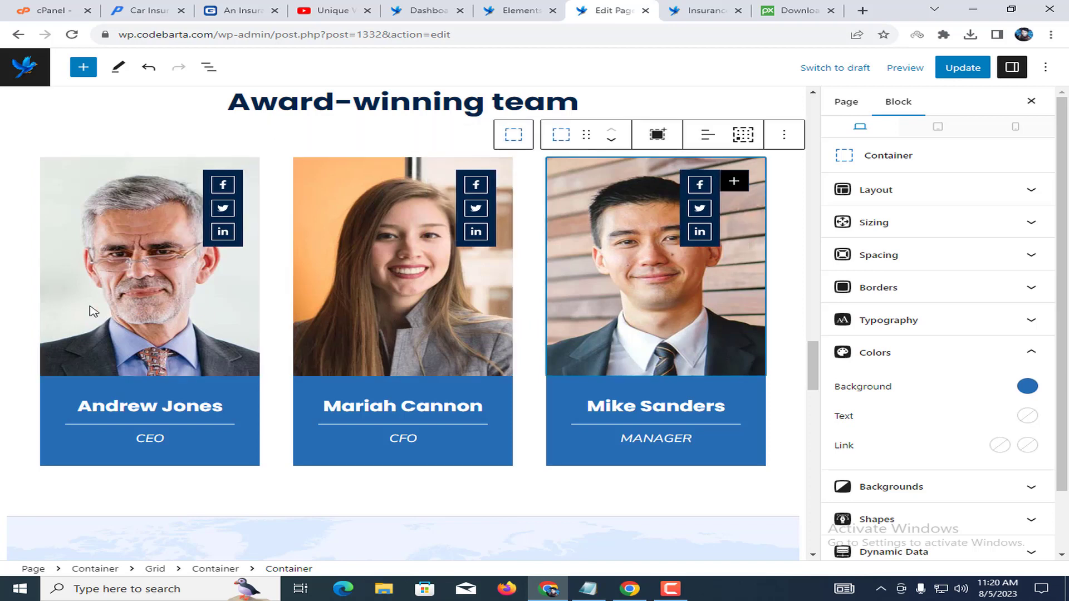
pyautogui.click(124, 275)
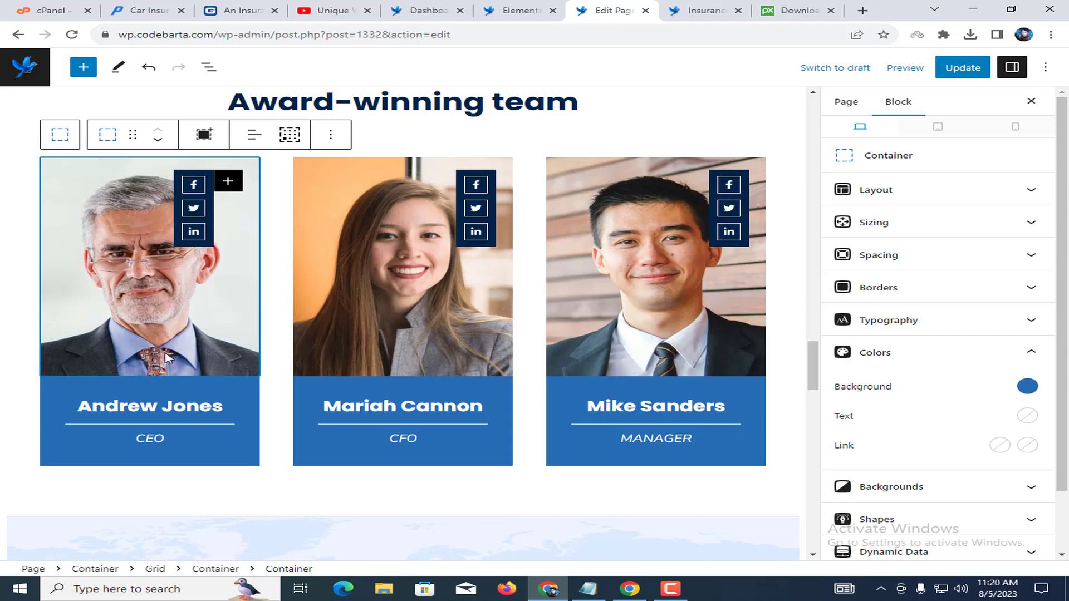
pyautogui.click(145, 418)
pyautogui.doubleClick(160, 438)
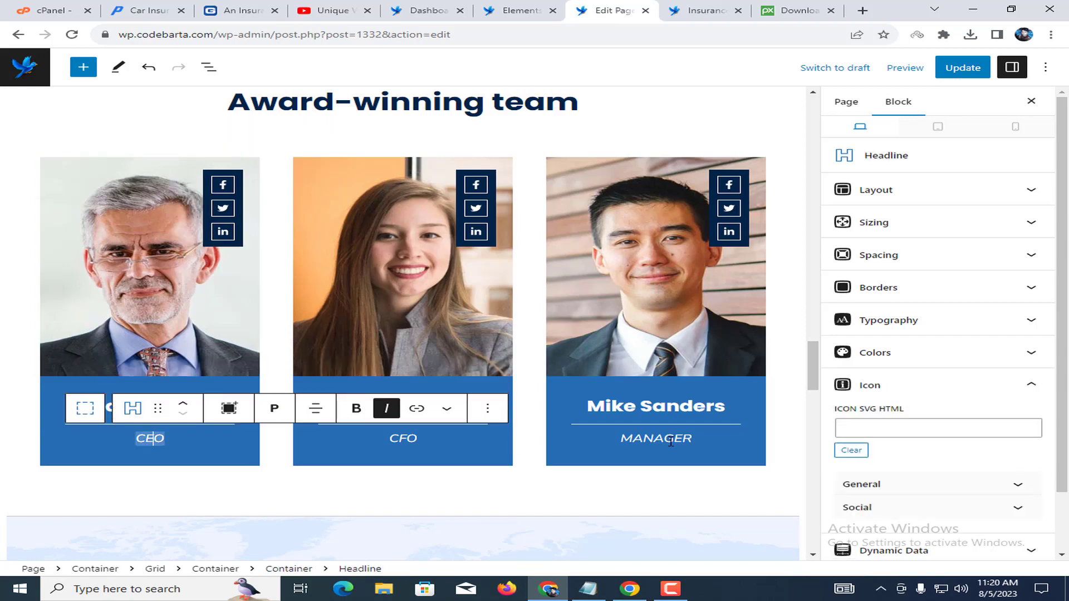
pyautogui.scroll(-3, 478, 362)
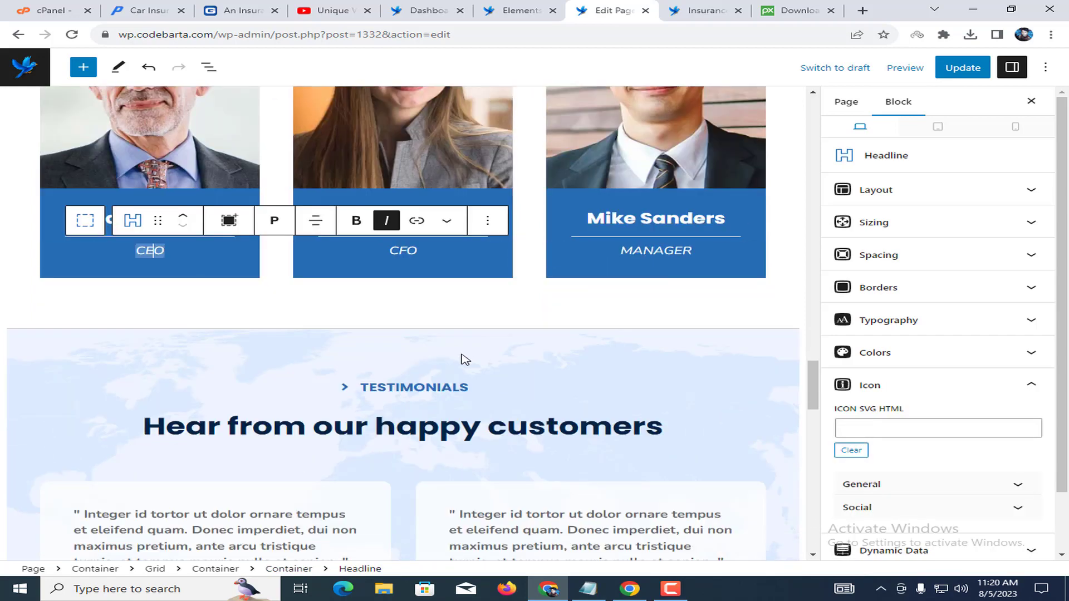
pyautogui.scroll(-2, 451, 345)
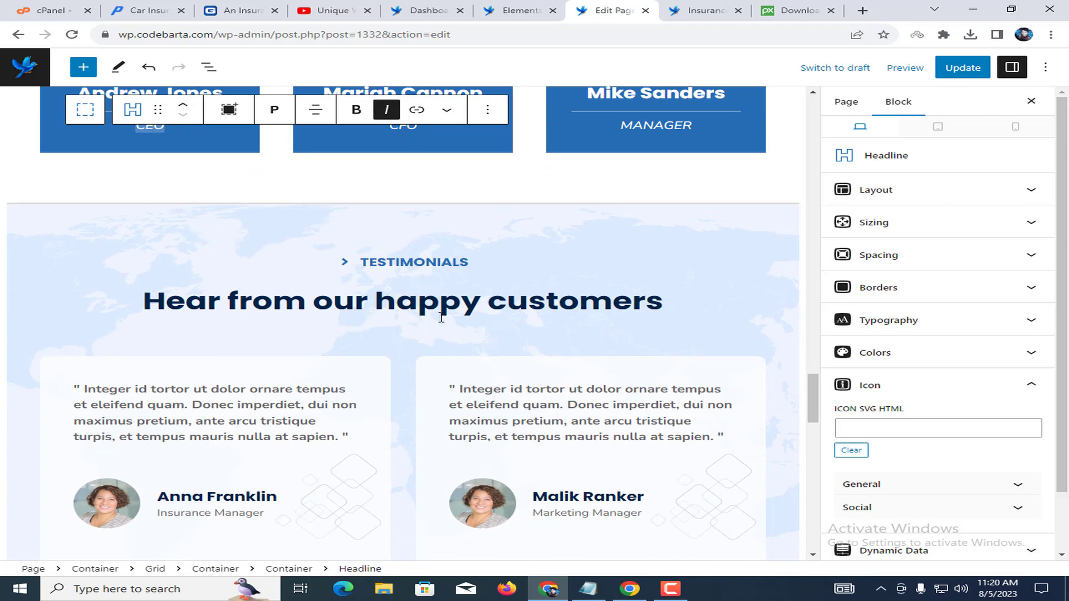
pyautogui.scroll(-1, 237, 395)
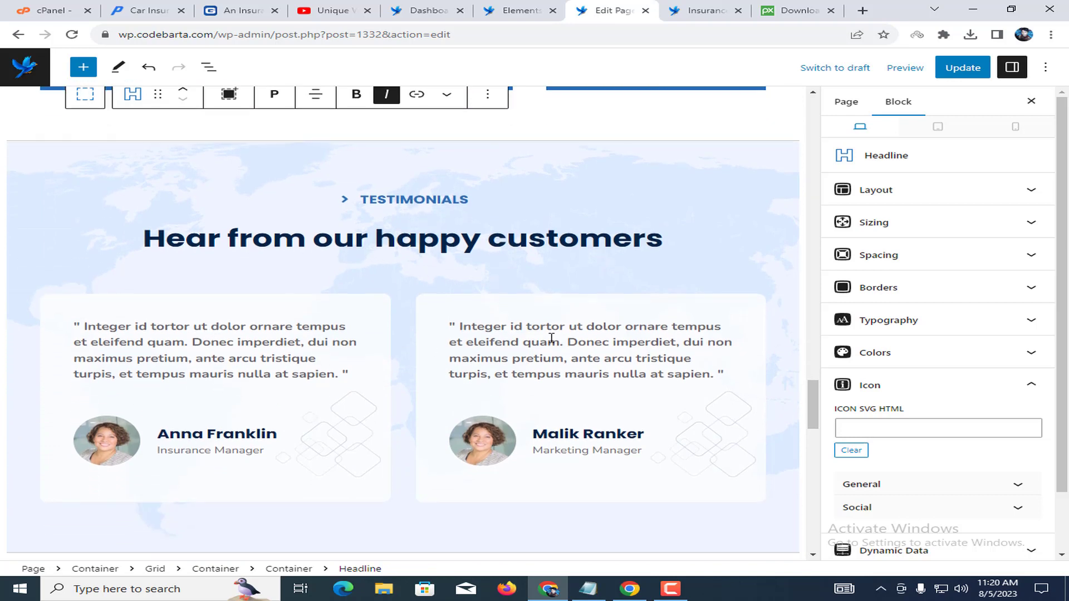
pyautogui.click(530, 342)
pyautogui.click(273, 342)
pyautogui.tripleClick(226, 342)
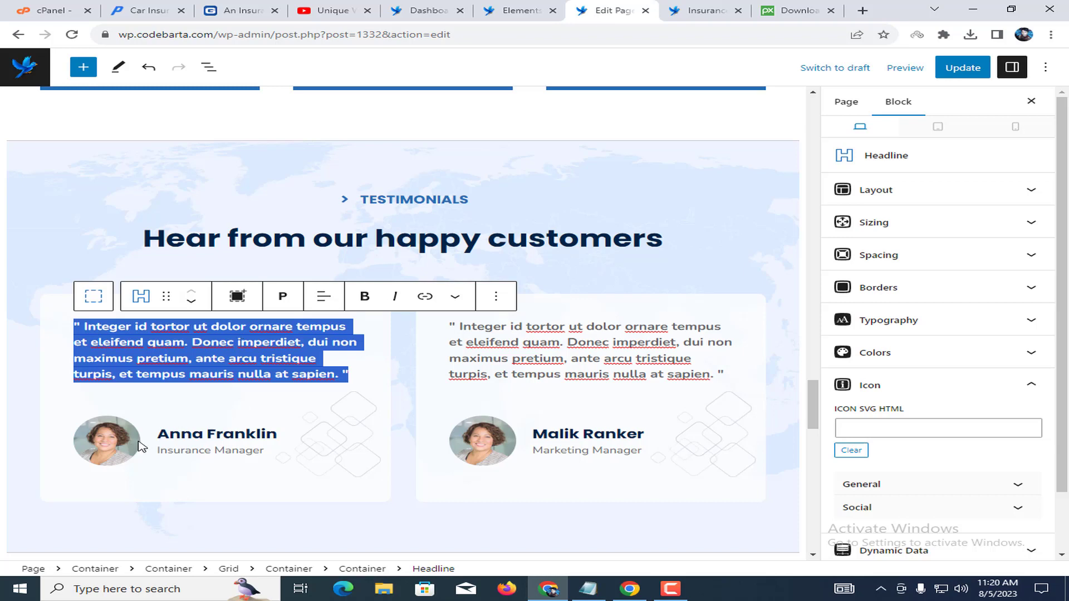
pyautogui.click(200, 433)
pyautogui.click(187, 449)
pyautogui.click(92, 452)
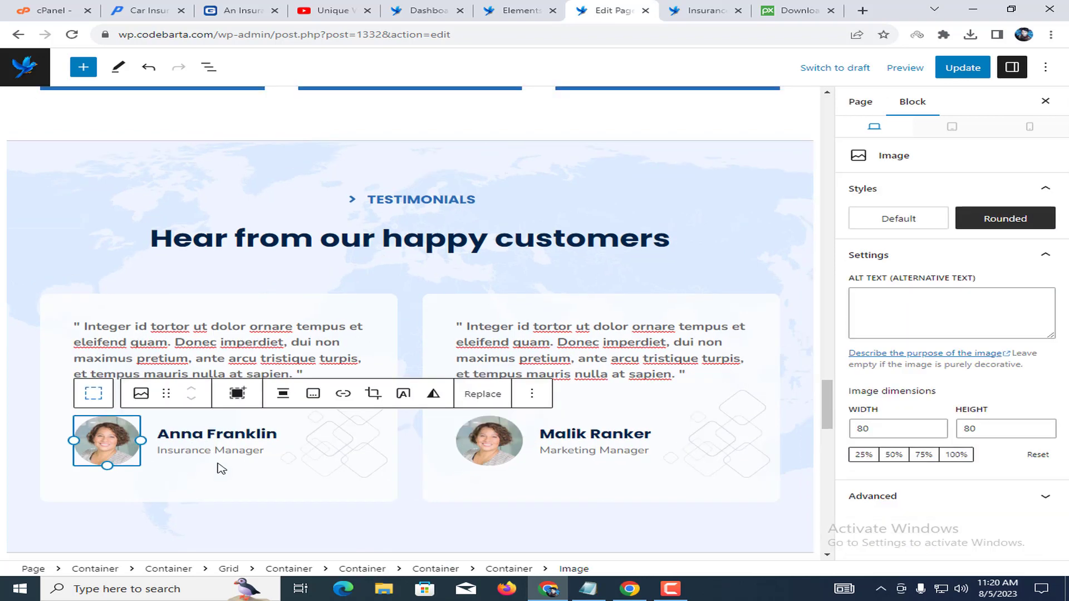
pyautogui.click(489, 442)
pyautogui.click(529, 445)
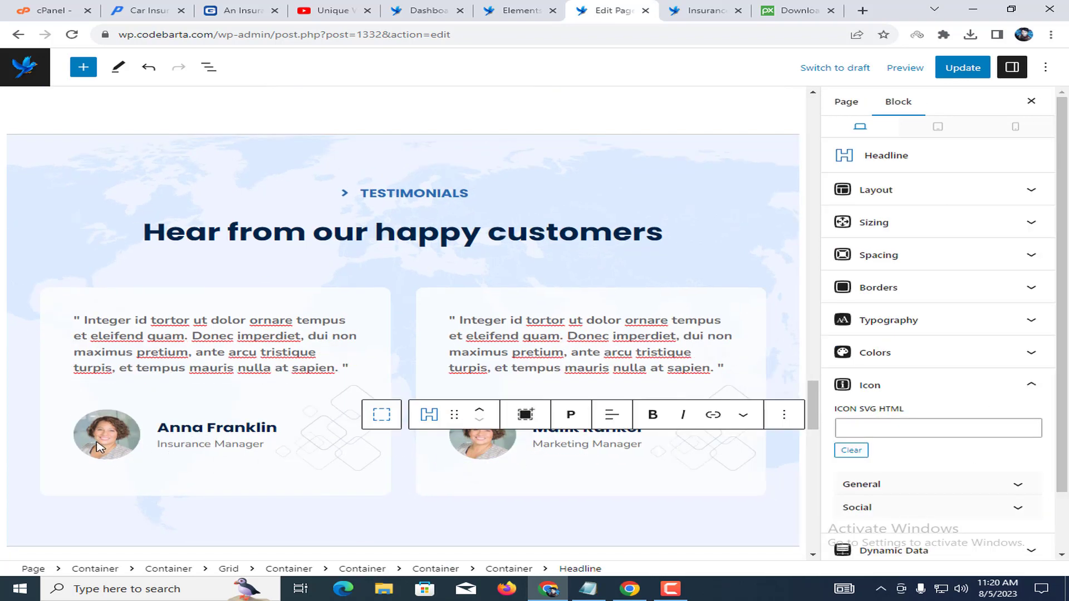
pyautogui.click(101, 445)
pyautogui.click(467, 442)
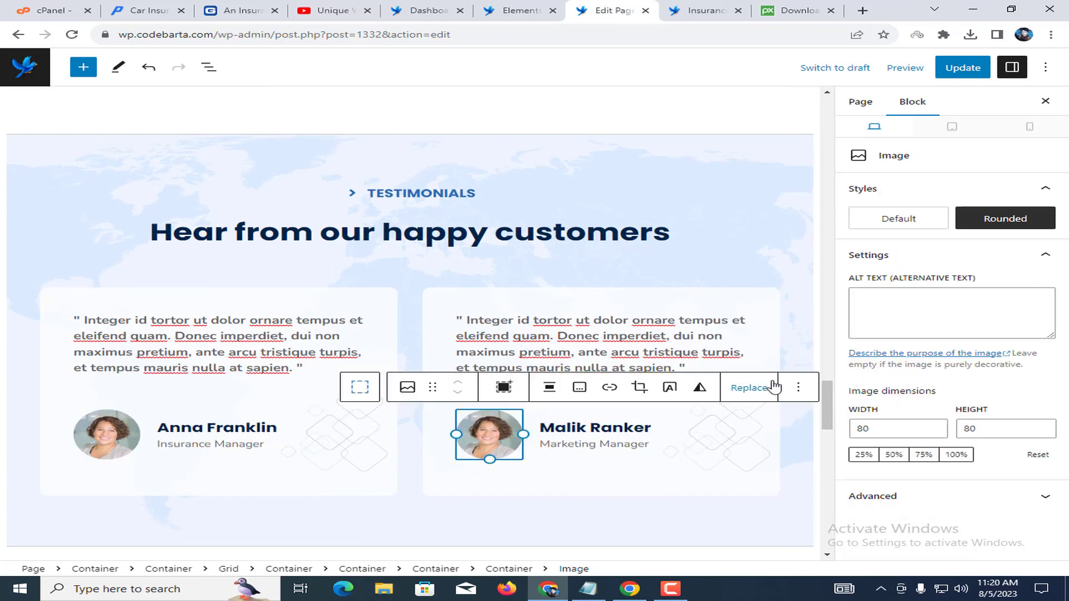
pyautogui.click(753, 388)
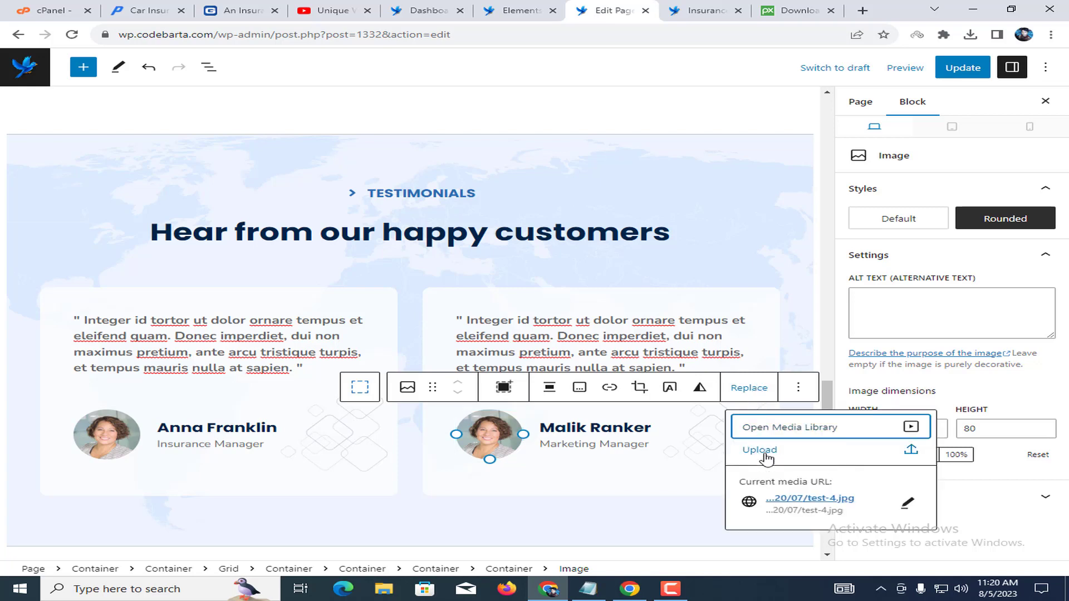
pyautogui.click(643, 453)
pyautogui.click(540, 344)
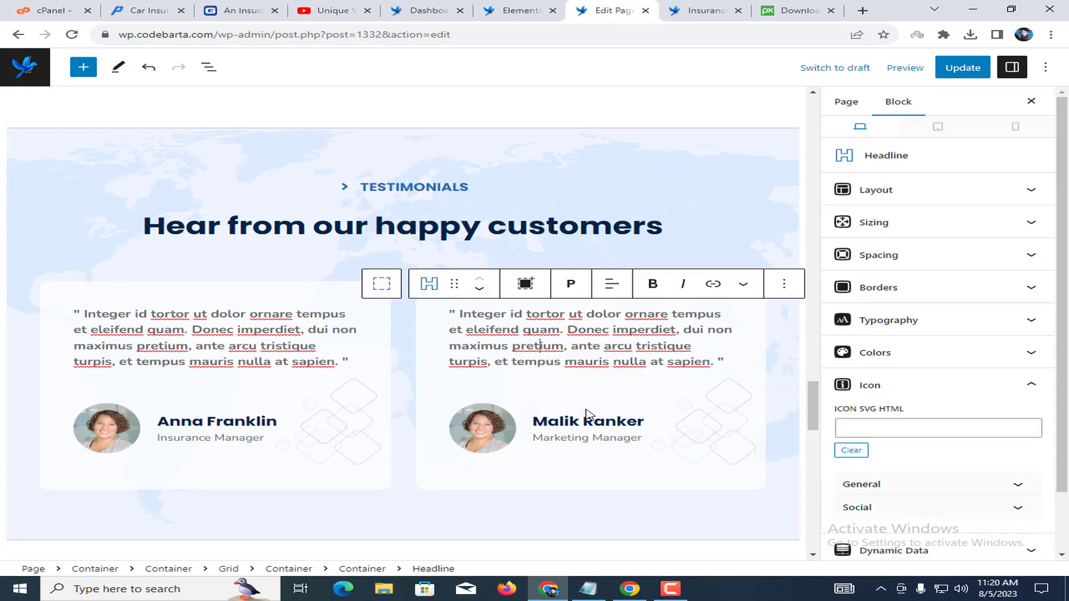
pyautogui.tripleClick(588, 436)
pyautogui.click(510, 350)
# Erase the 'OUR NEWS' text above 'Latest from our blog' and select the first card's author name.
pyautogui.scroll(-5, 294, 378)
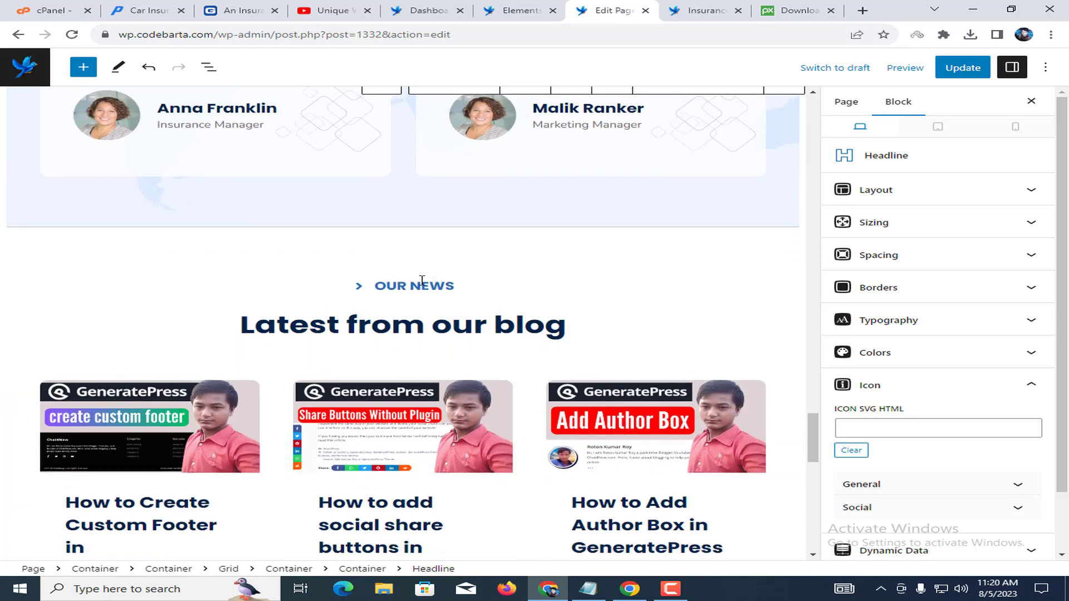
pyautogui.doubleClick(390, 286)
pyautogui.moveTo(422, 284); pyautogui.dragTo(452, 302)
pyautogui.press('BackSpace')
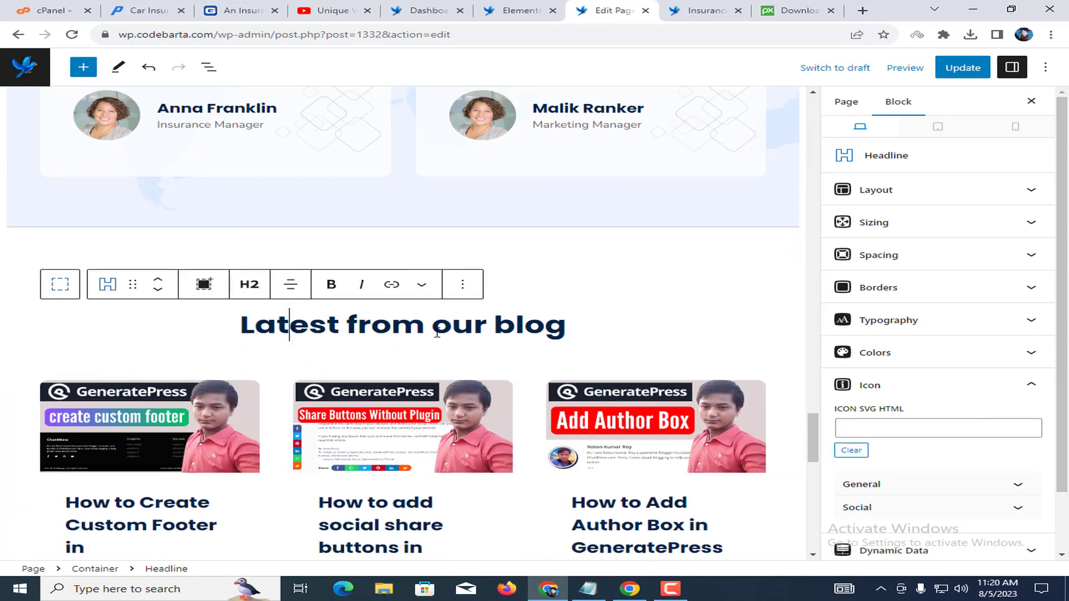
pyautogui.scroll(-6, 589, 334)
pyautogui.scroll(2, 443, 272)
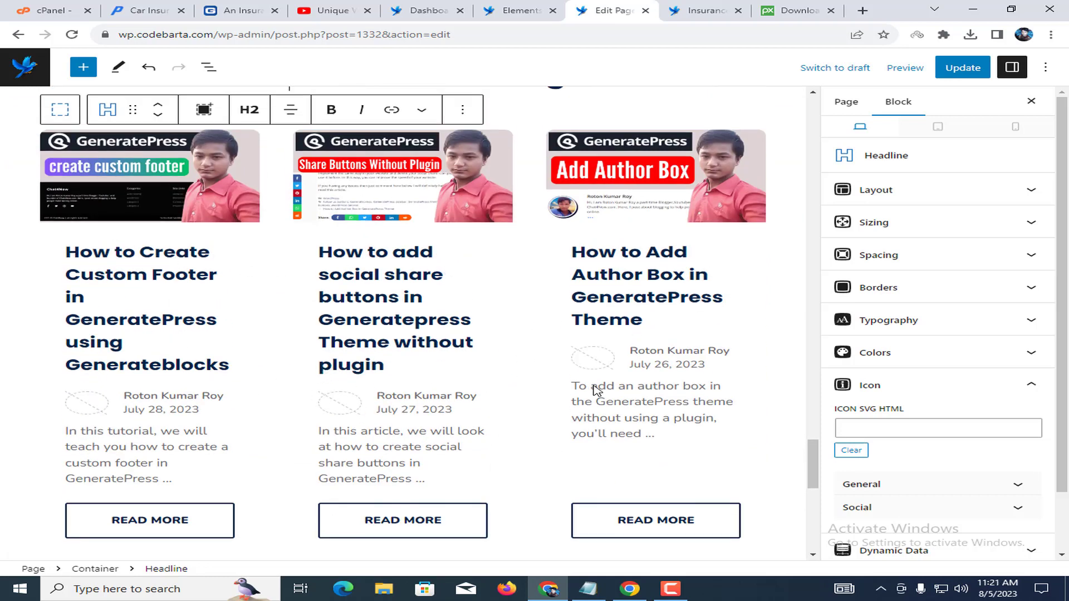
pyautogui.click(178, 396)
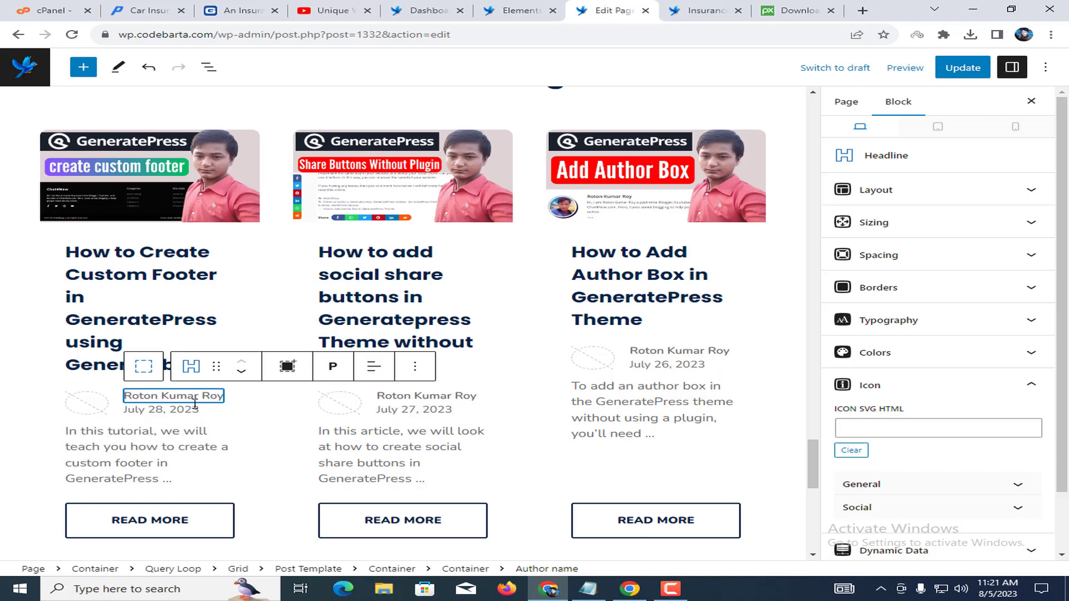
# Remove the author name and the date container from the blog post cards.
pyautogui.click(415, 366)
pyautogui.scroll(-1, 515, 322)
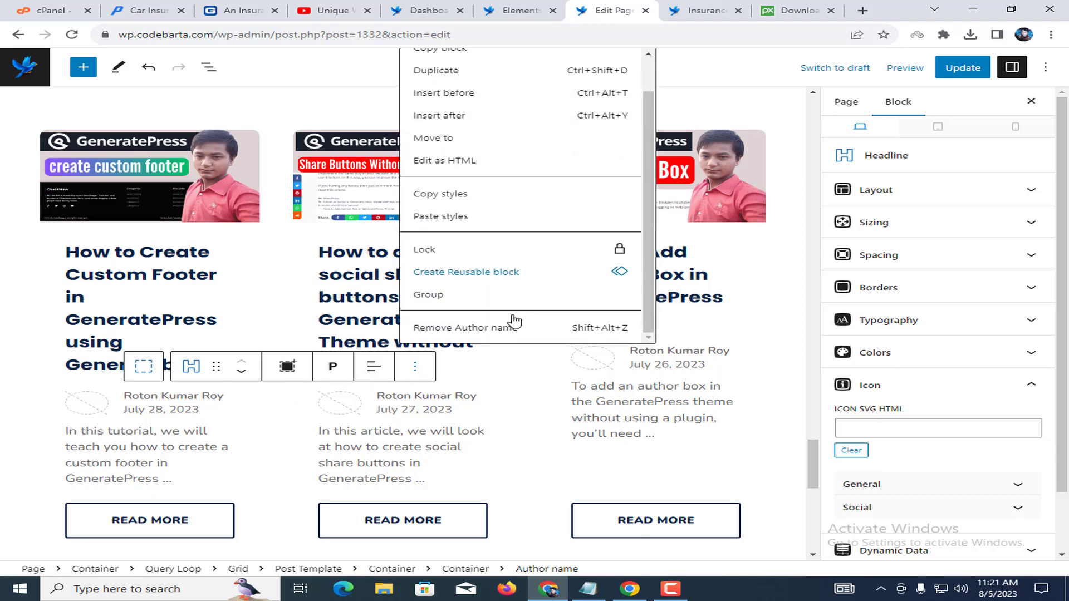
pyautogui.click(504, 328)
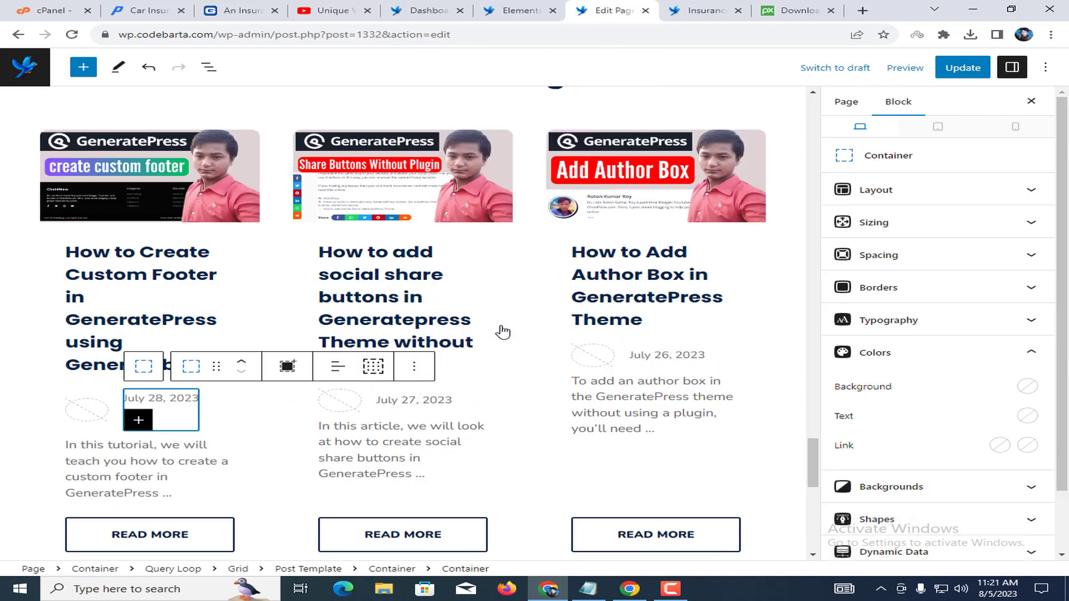
pyautogui.click(413, 365)
pyautogui.scroll(-1, 477, 320)
pyautogui.click(492, 327)
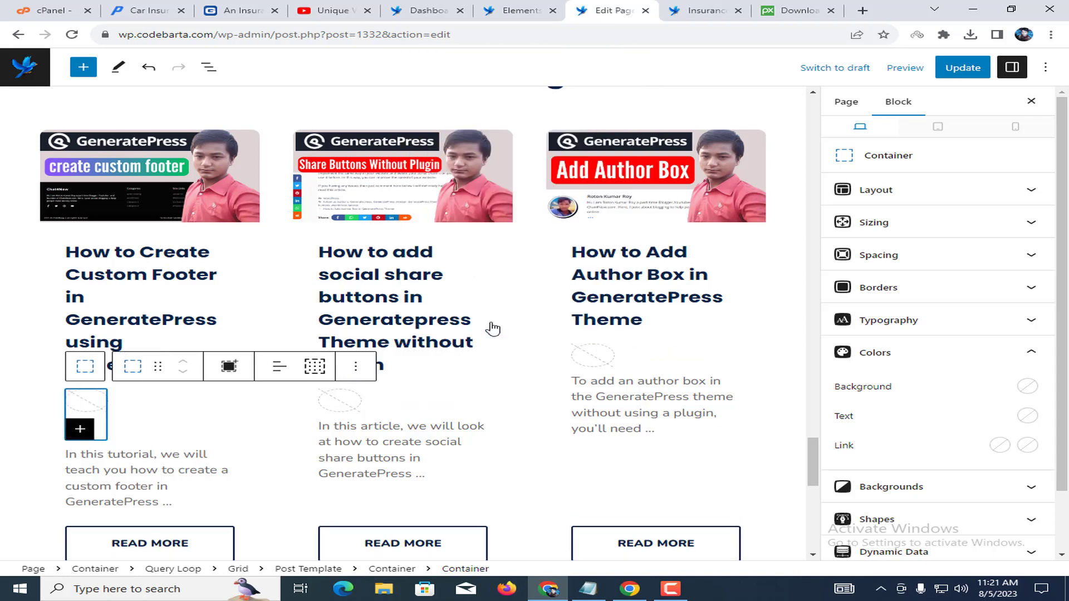
# Remove the author avatar container and the leftover empty container from the post cards.
pyautogui.click(355, 367)
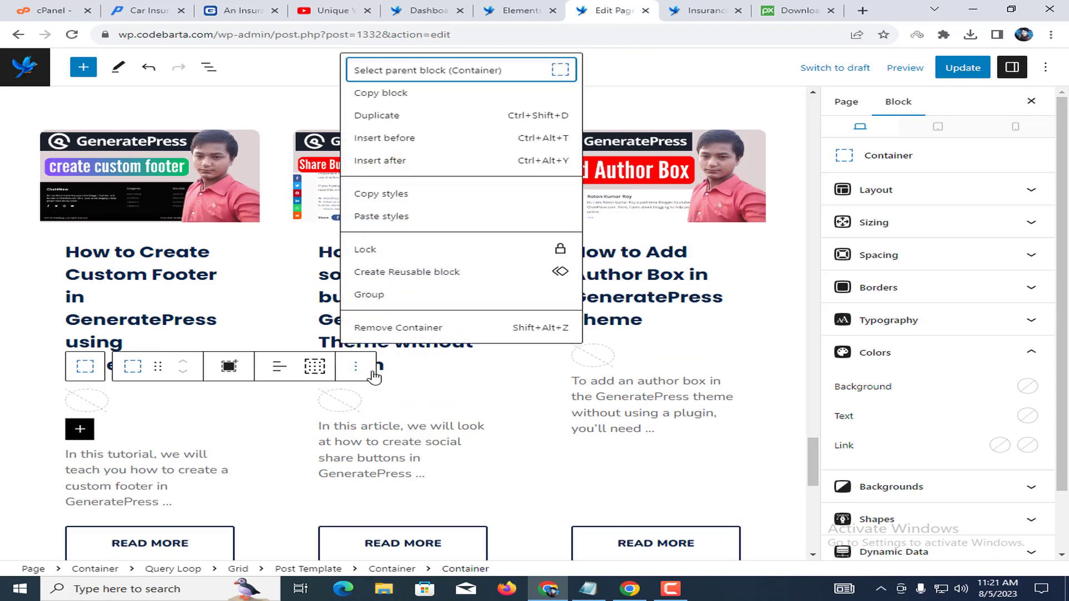
pyautogui.click(412, 330)
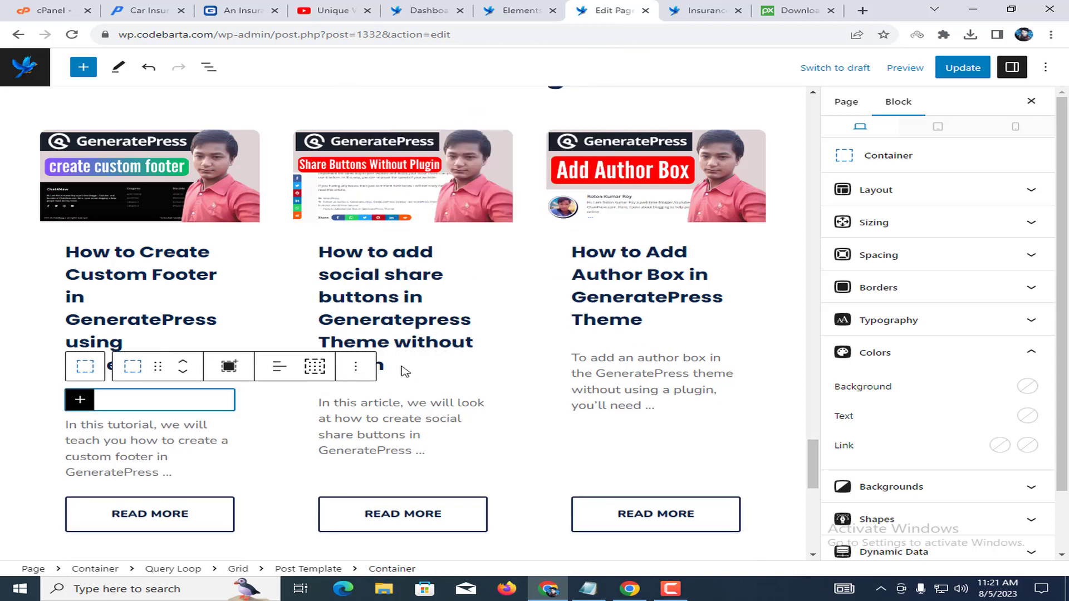
pyautogui.click(357, 367)
pyautogui.scroll(-1, 434, 318)
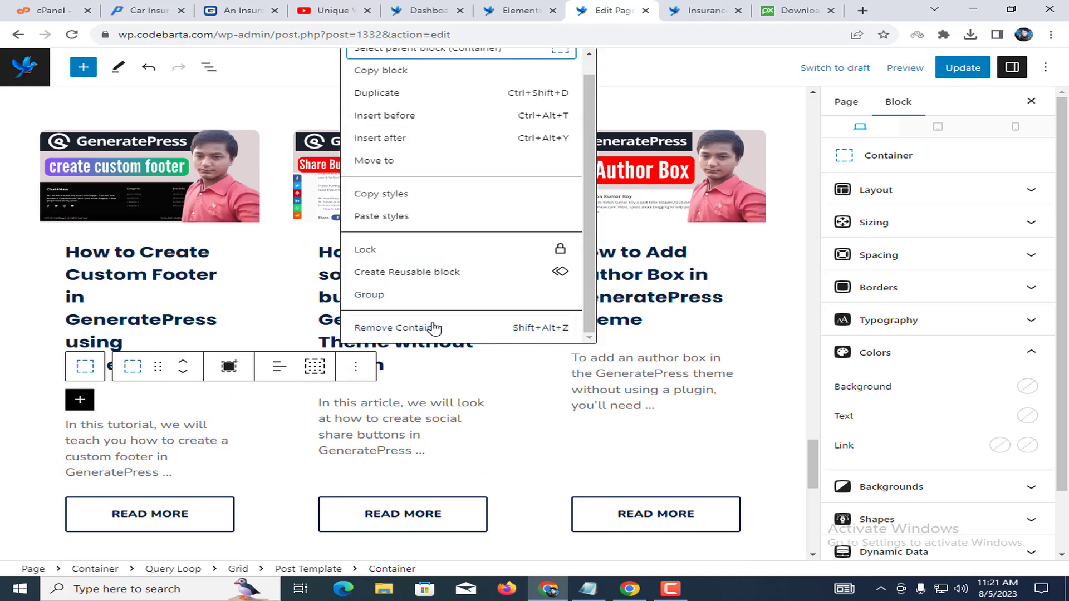
pyautogui.click(433, 329)
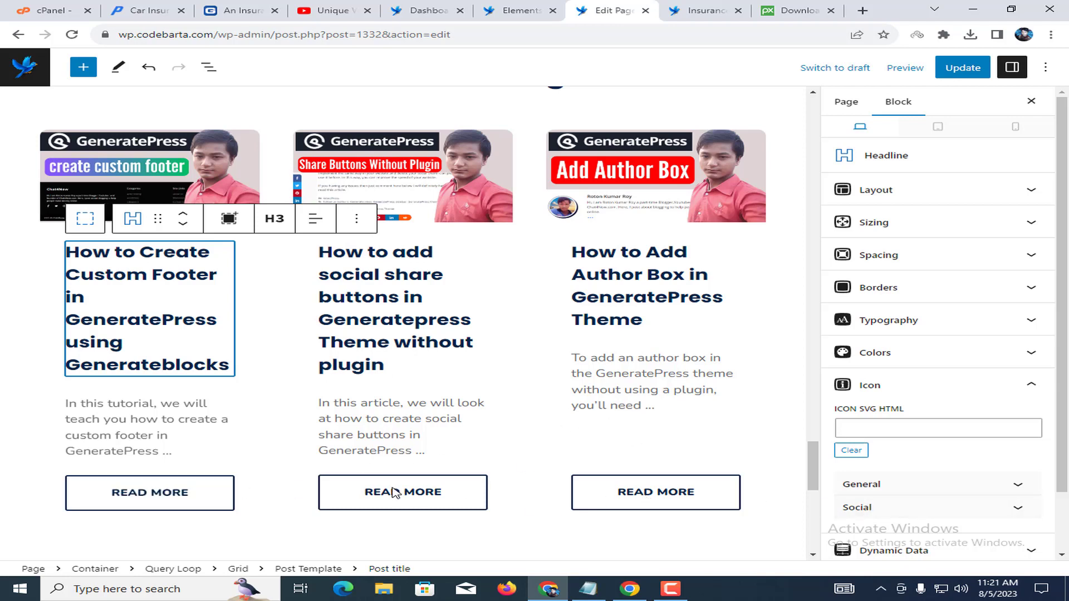
# Scroll to the 'Get your free quote now.' section and select the contact form placeholder text.
pyautogui.scroll(-5, 389, 479)
pyautogui.scroll(-3, 547, 395)
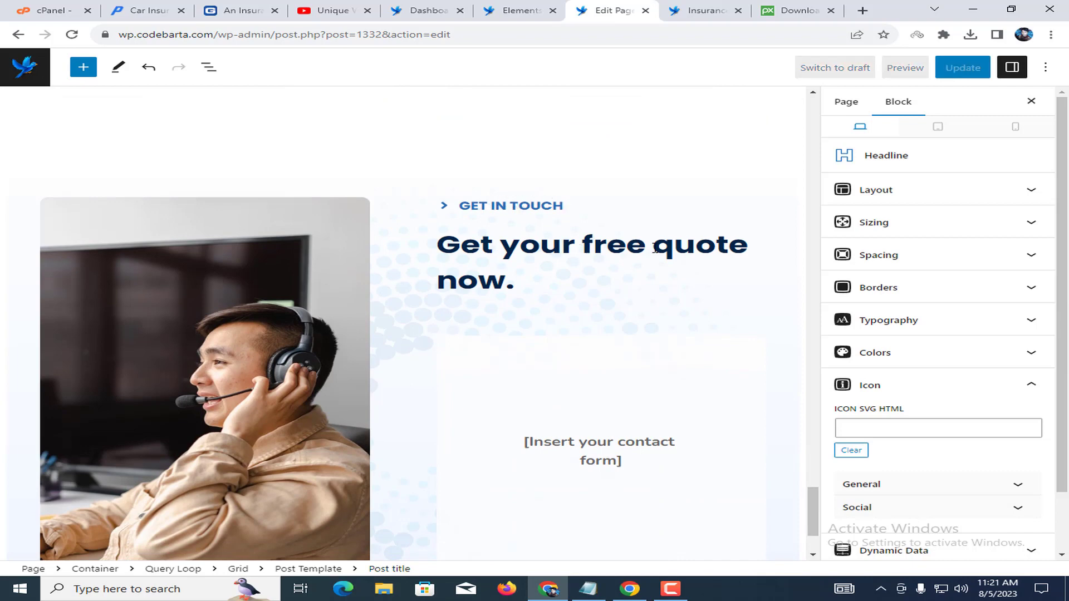
pyautogui.scroll(-2, 499, 291)
pyautogui.click(606, 312)
pyautogui.hotkey('ctrl', 'a')
pyautogui.click(606, 329)
pyautogui.tripleClick(607, 323)
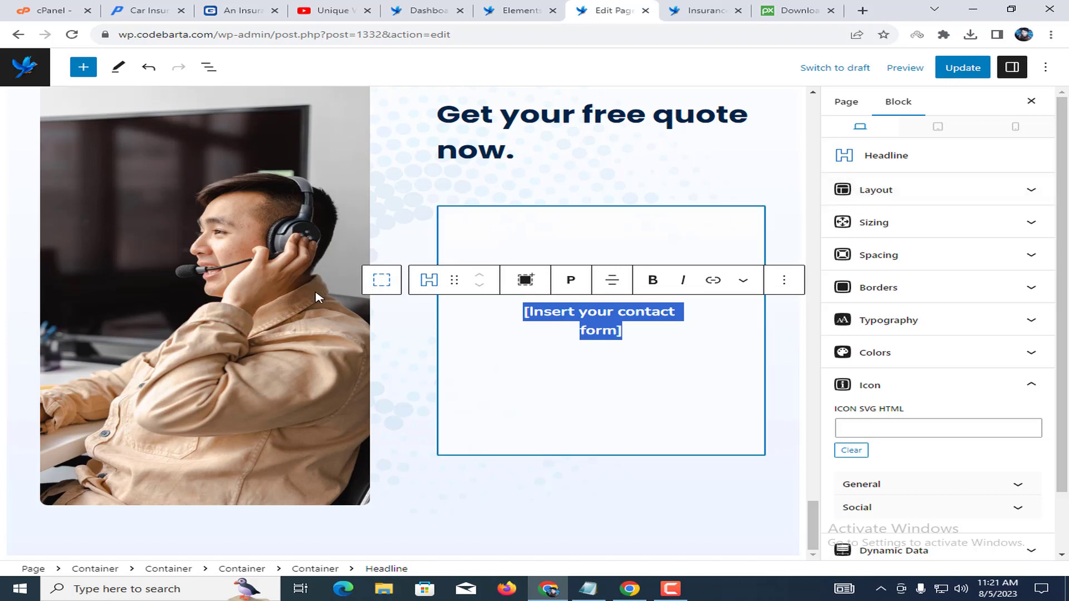
# Select the support agent photo, update the page, and go to the live Insurance site tab.
pyautogui.click(351, 264)
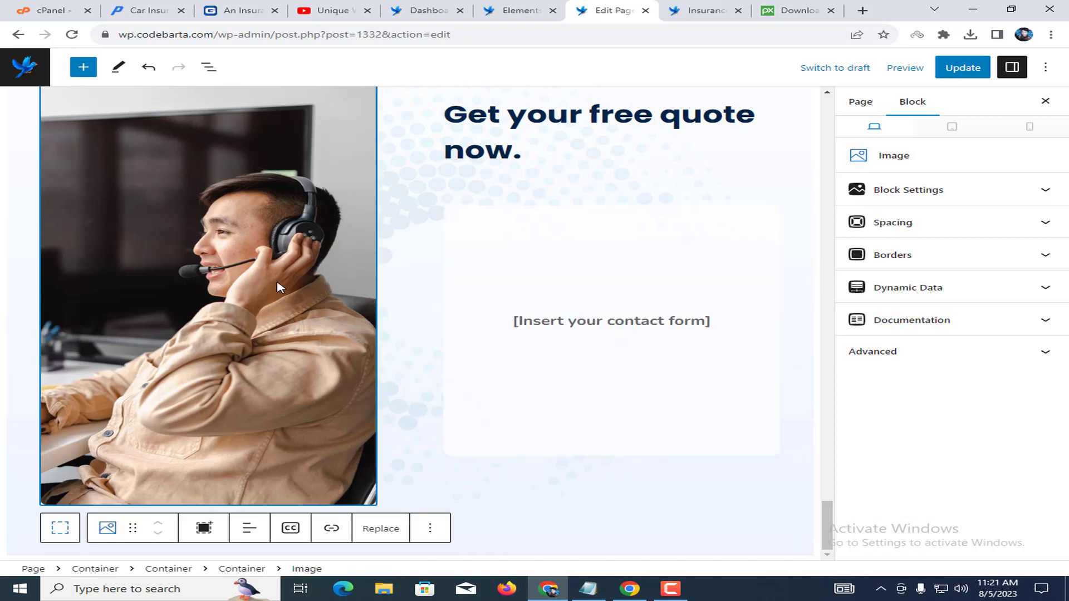
pyautogui.click(984, 67)
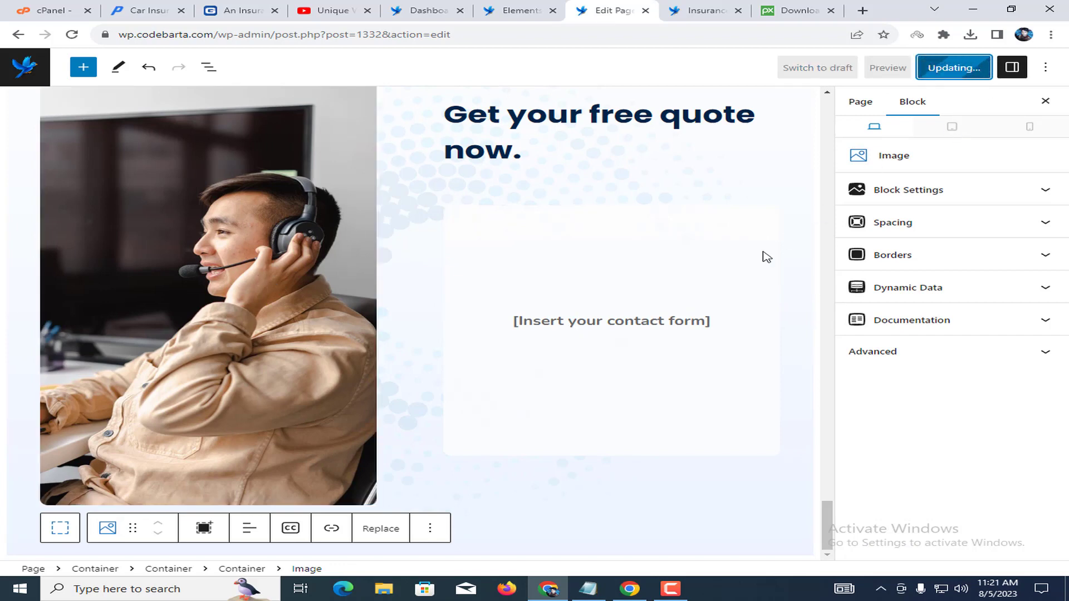
pyautogui.click(709, 10)
# On the live homepage, check the '[Insert your contact form]' placeholder beside the photo, then return to the Dashboard.
pyautogui.click(81, 100)
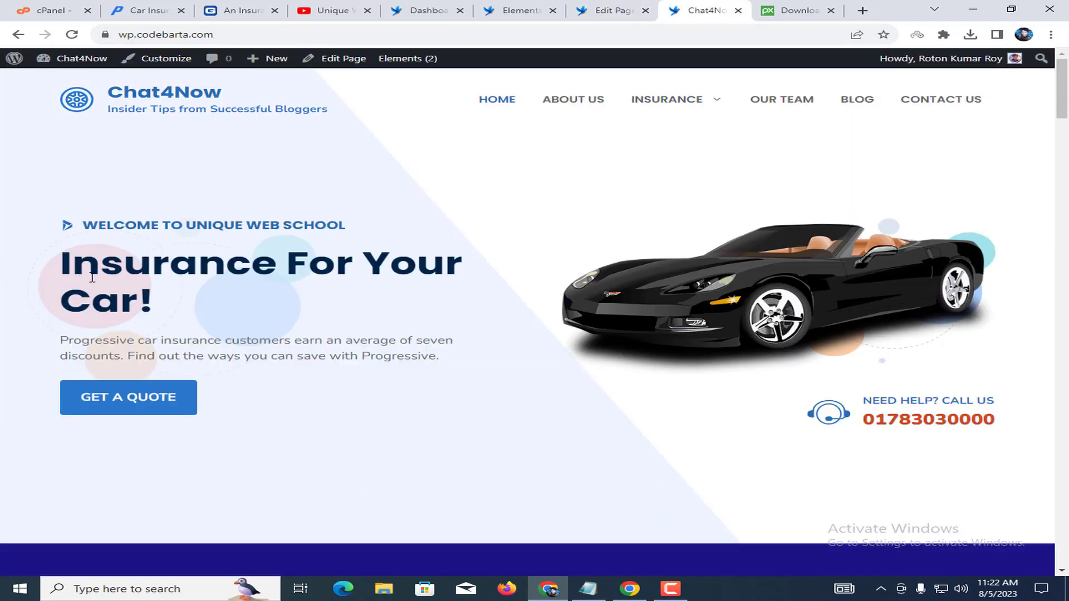
pyautogui.scroll(-12, 793, 325)
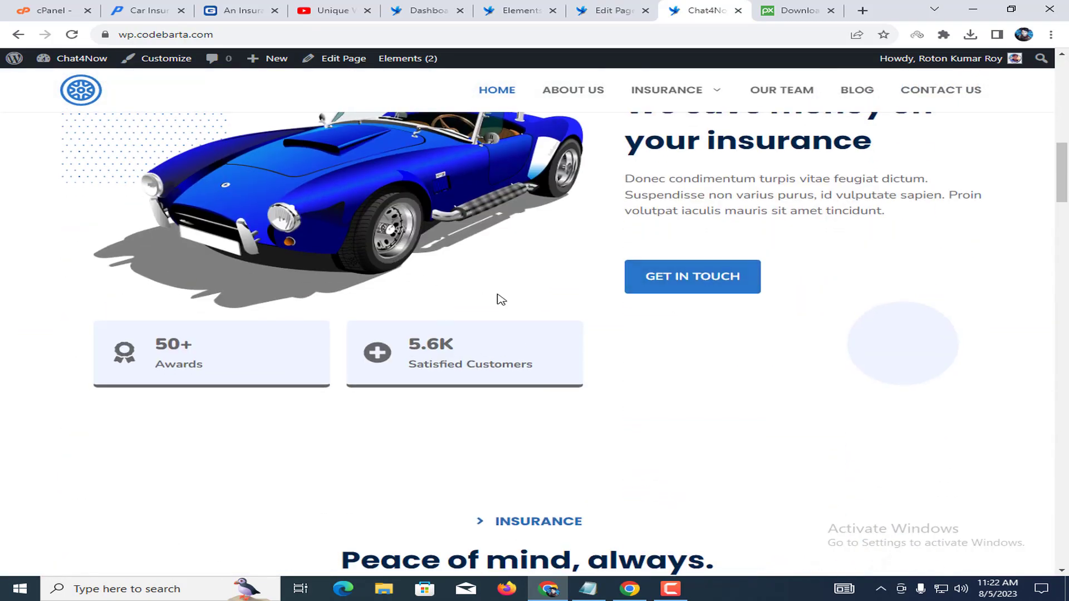
pyautogui.scroll(4, 764, 342)
pyautogui.moveTo(632, 342); pyautogui.dragTo(941, 404)
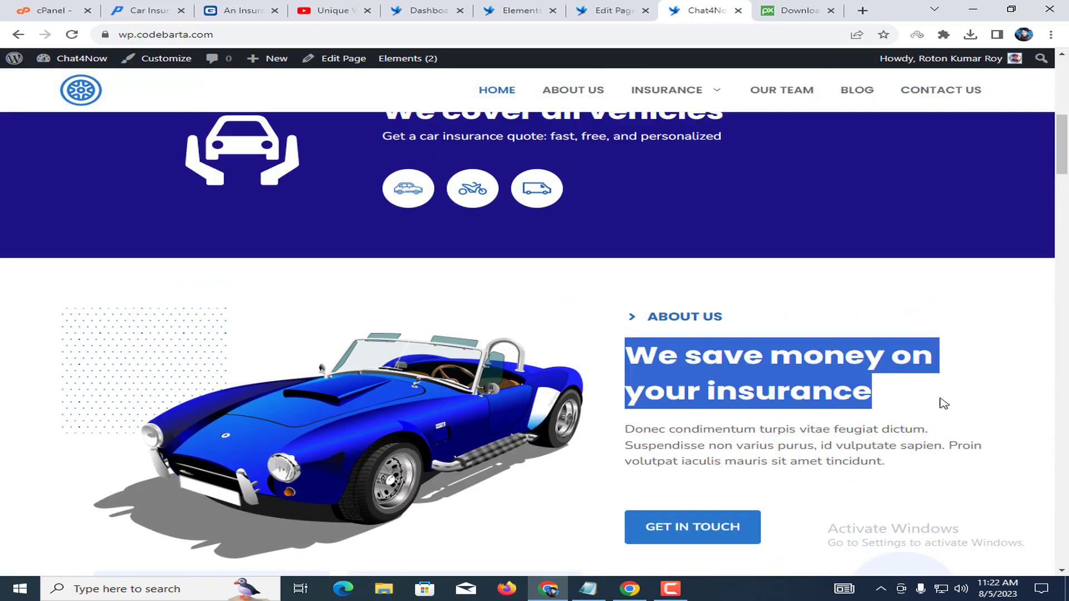
pyautogui.scroll(-20, 997, 304)
pyautogui.scroll(-3, 997, 304)
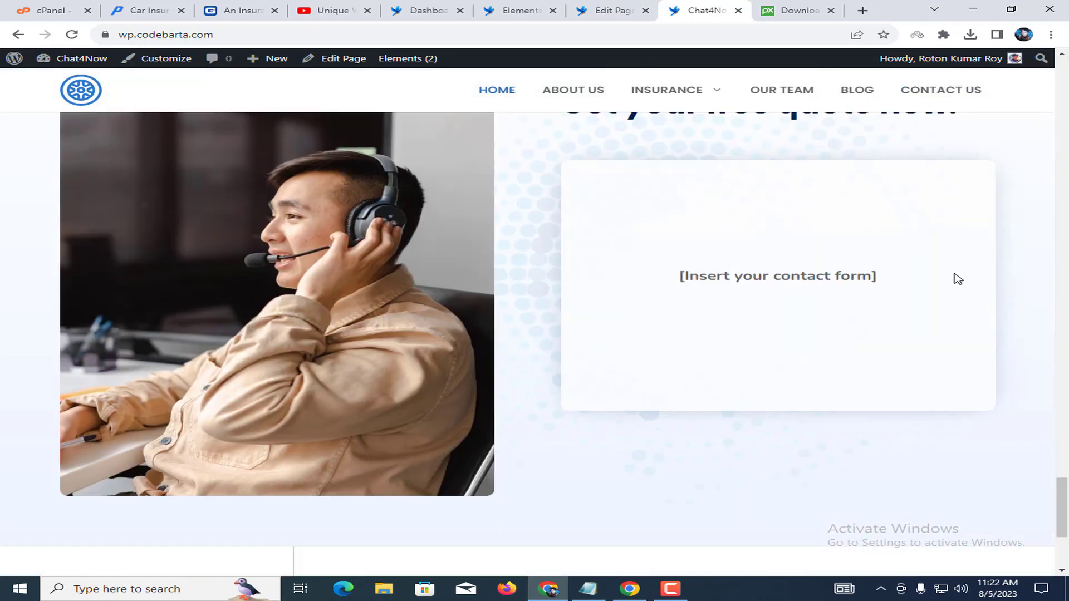
pyautogui.moveTo(775, 276); pyautogui.dragTo(870, 276)
pyautogui.hotkey('ctrl', 'c')
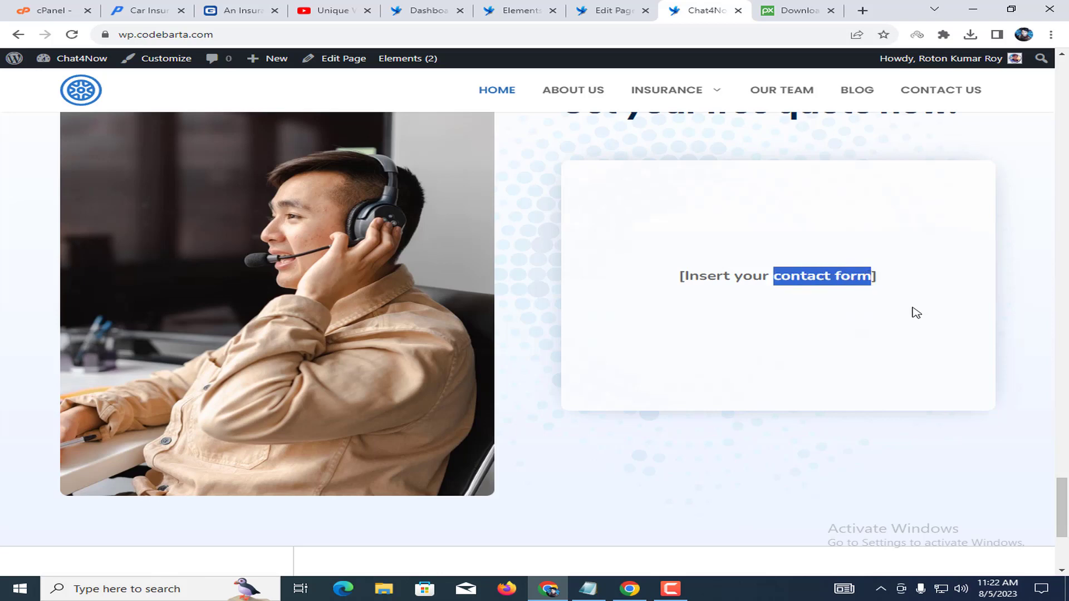
pyautogui.click(424, 10)
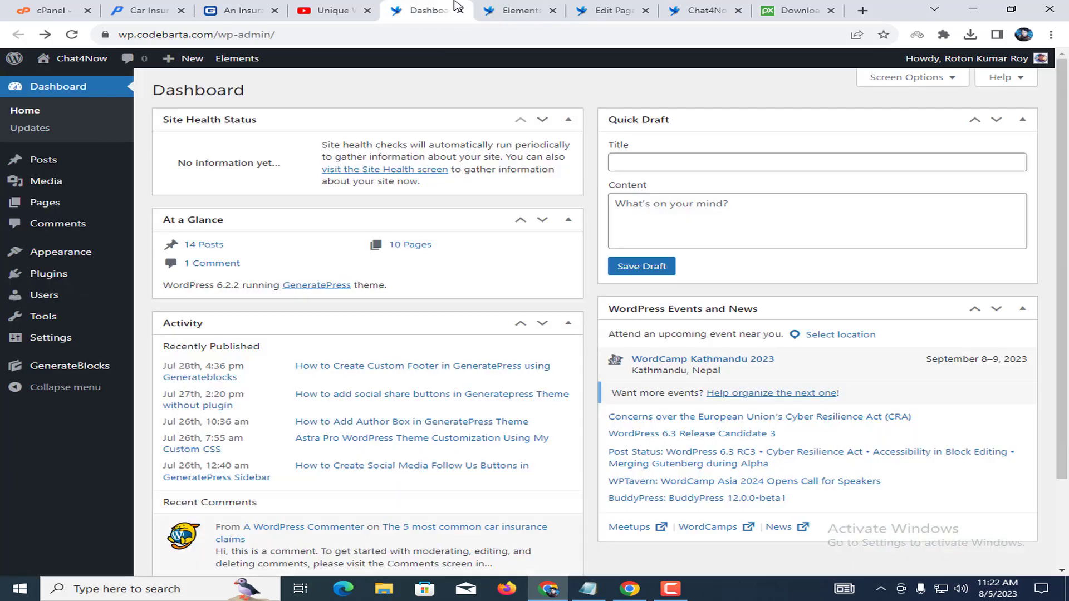
# Search Plugins > Add New for 'contact form', then install and activate Contact Form 7.
pyautogui.click(82, 281)
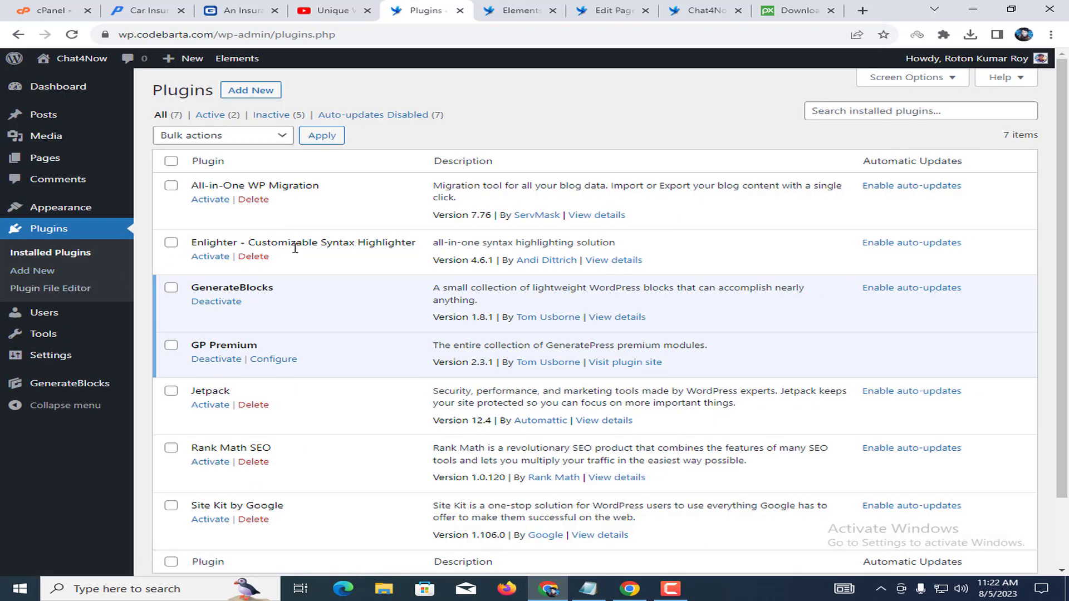
pyautogui.scroll(-3, 312, 281)
pyautogui.scroll(3, 323, 289)
pyautogui.click(271, 84)
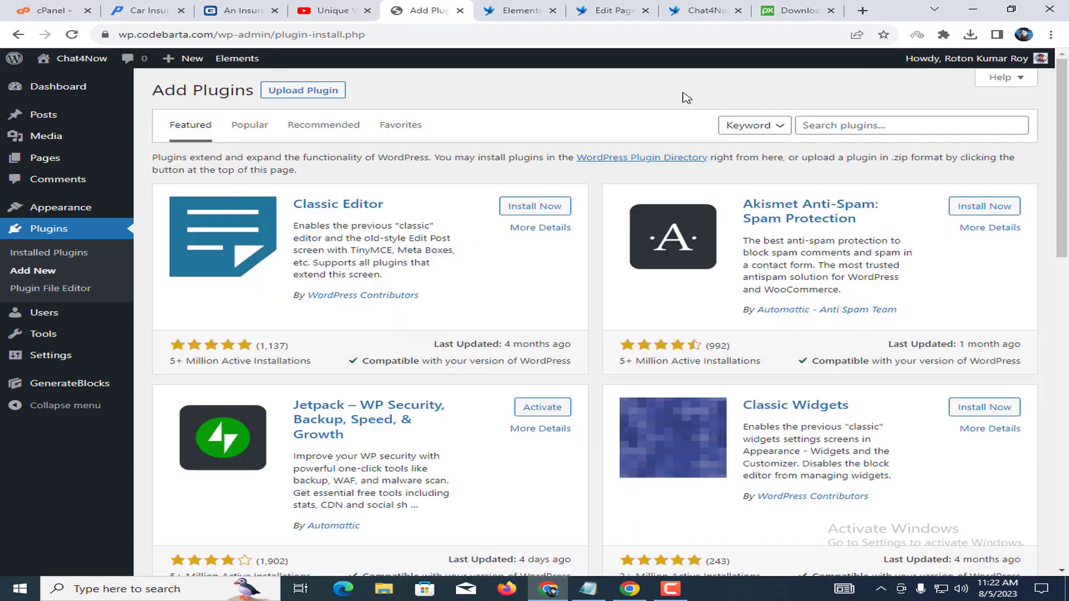
pyautogui.click(840, 126)
pyautogui.hotkey('ctrl', 'v')
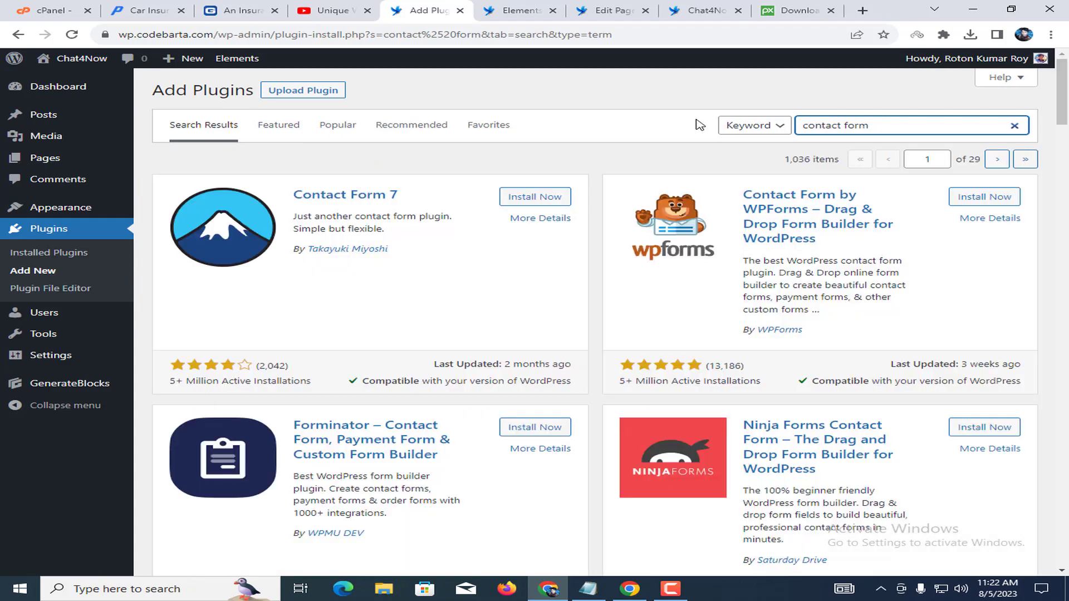
pyautogui.click(553, 197)
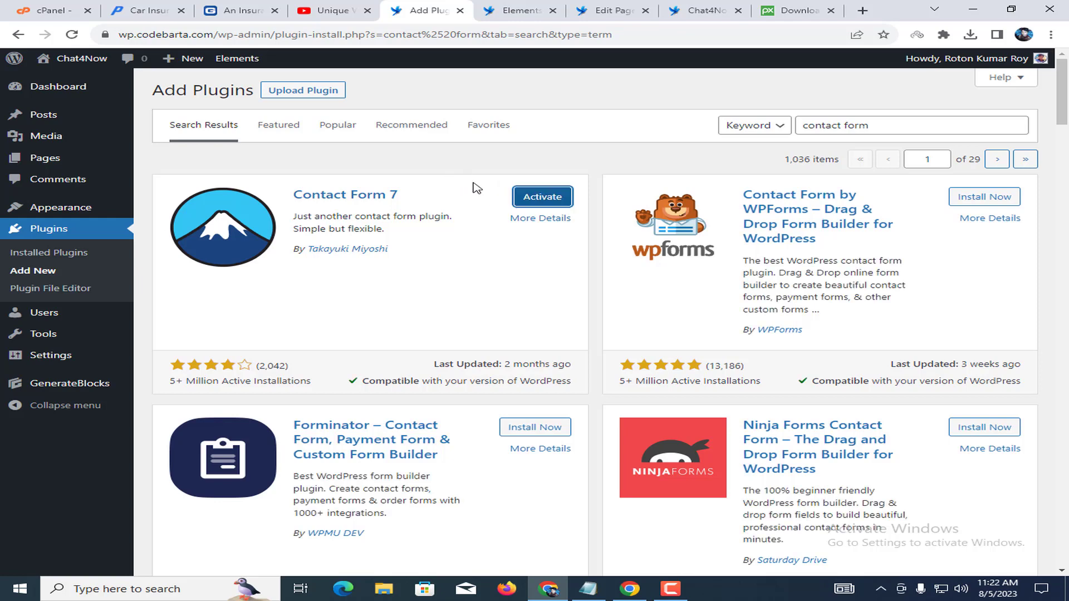
pyautogui.click(519, 195)
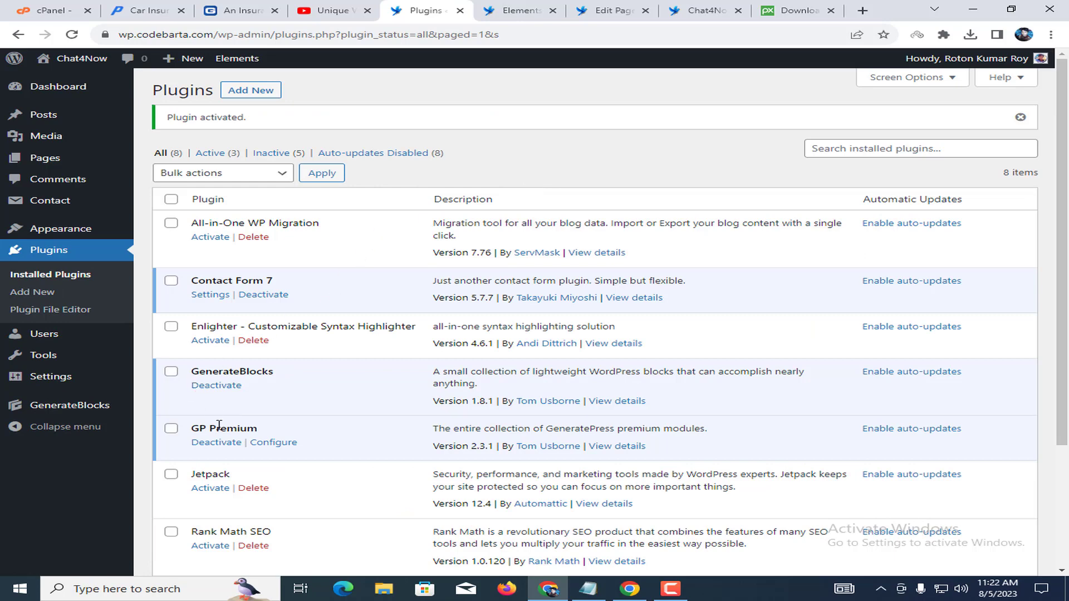
# From the Contact Forms list, copy the shortcode [contact-form-7 id="1354" title="Contact form 1"].
pyautogui.click(211, 295)
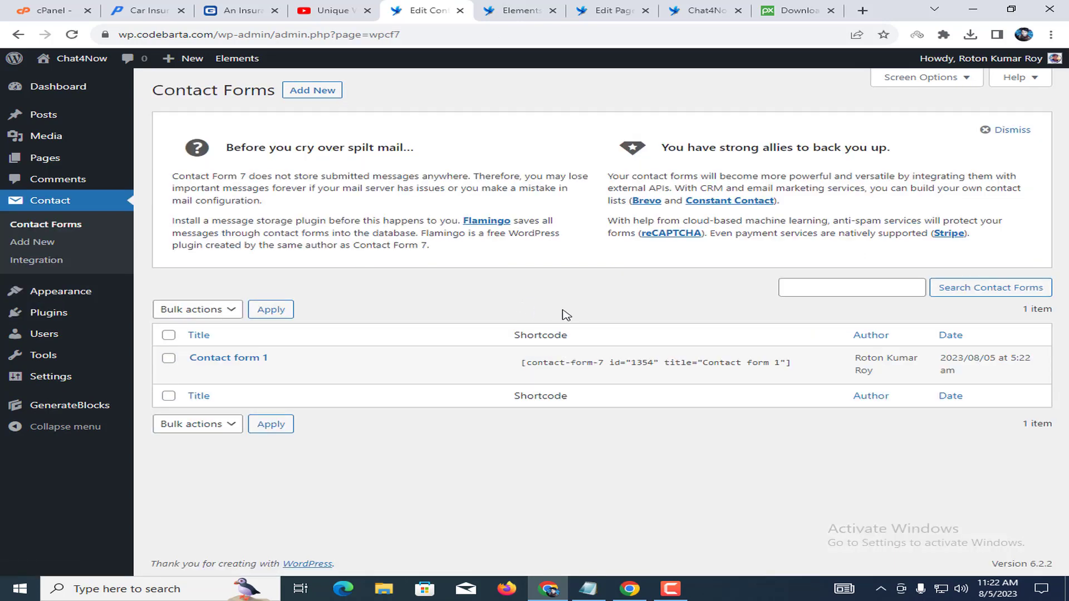
pyautogui.click(700, 368)
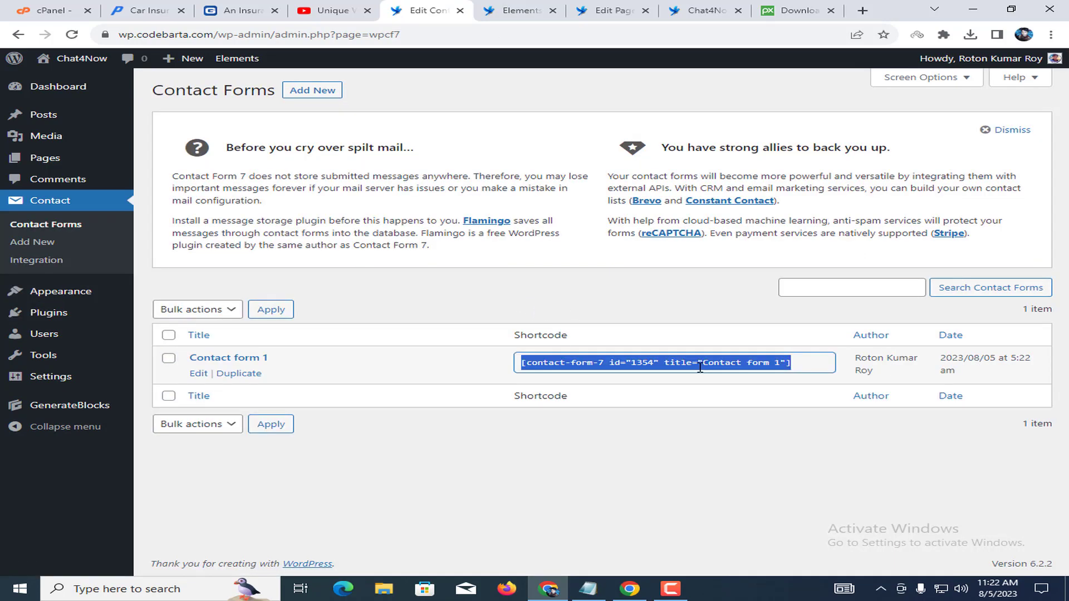
pyautogui.rightClick(697, 368)
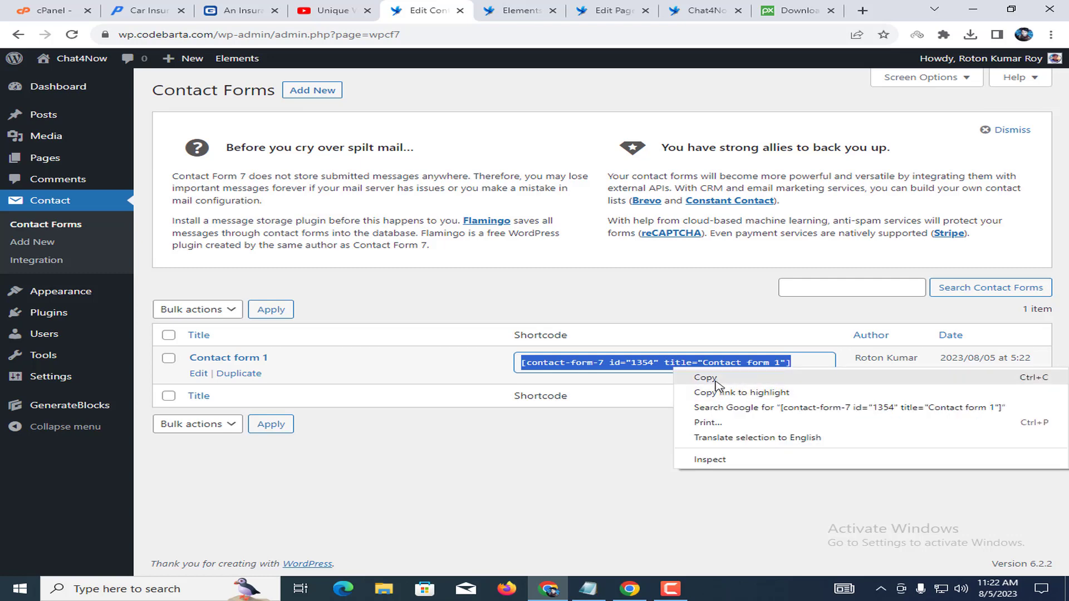
pyautogui.click(718, 379)
pyautogui.rightClick(718, 374)
pyautogui.click(599, 369)
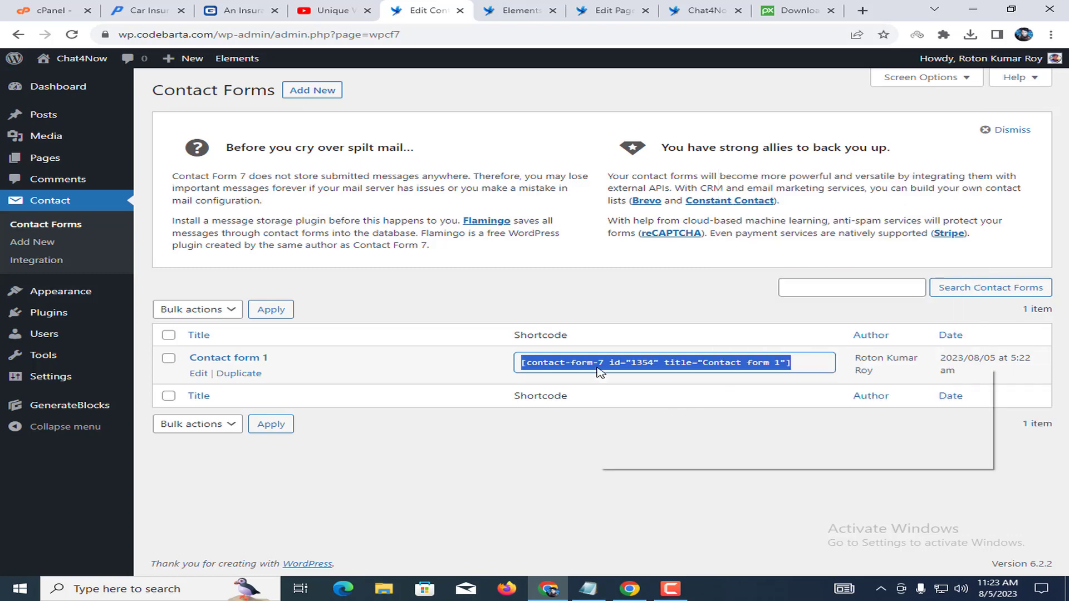
pyautogui.rightClick(597, 366)
pyautogui.rightClick(611, 364)
pyautogui.click(649, 378)
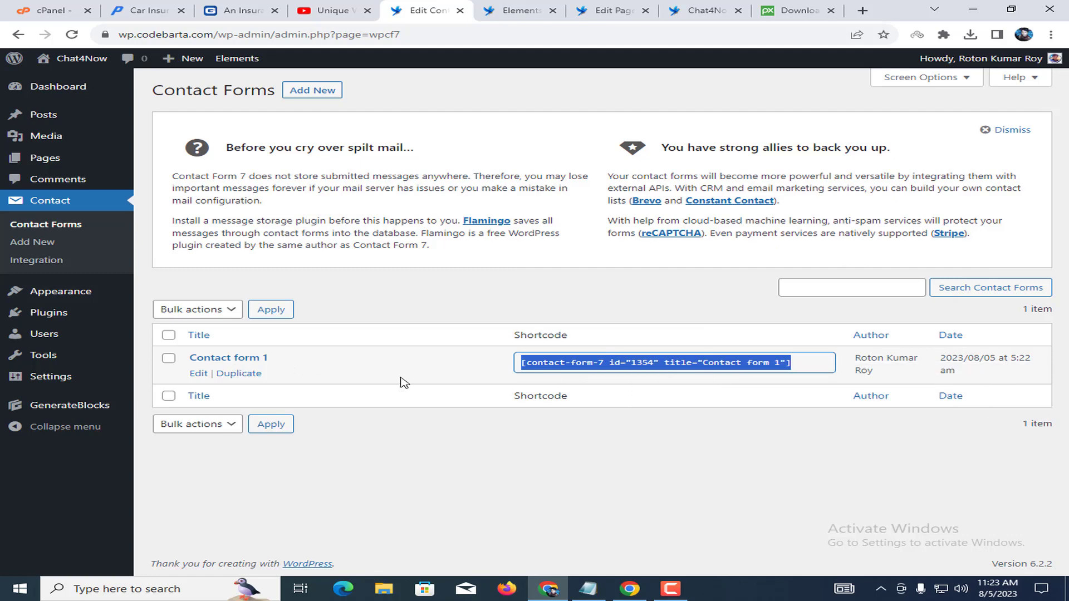
pyautogui.rightClick(533, 357)
pyautogui.click(557, 367)
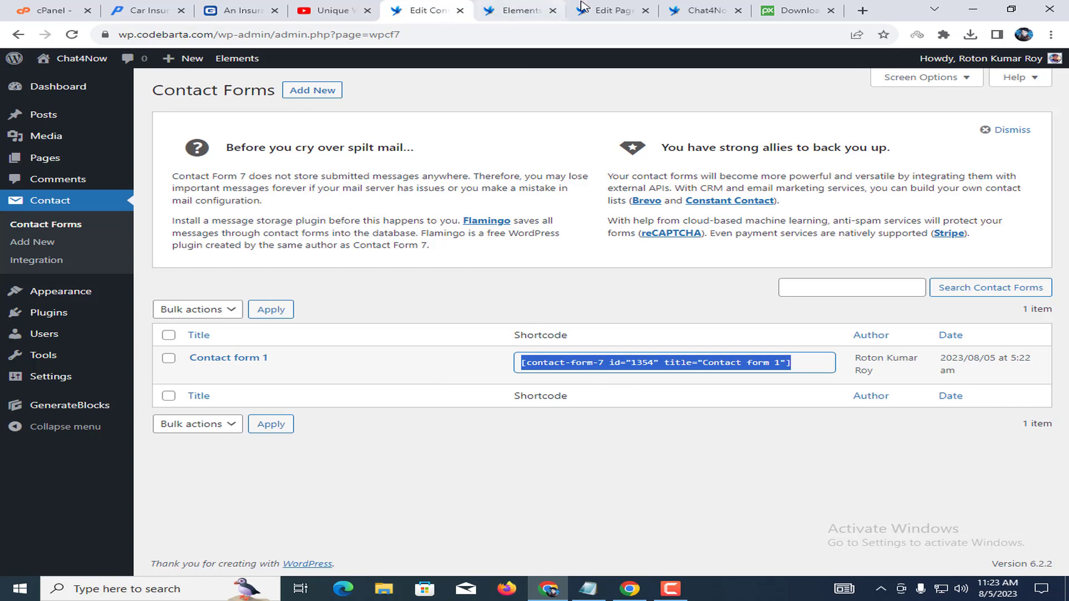
# Paste the Contact form 1 shortcode as plain text over the placeholder and update the page.
pyautogui.click(655, 7)
pyautogui.tripleClick(595, 313)
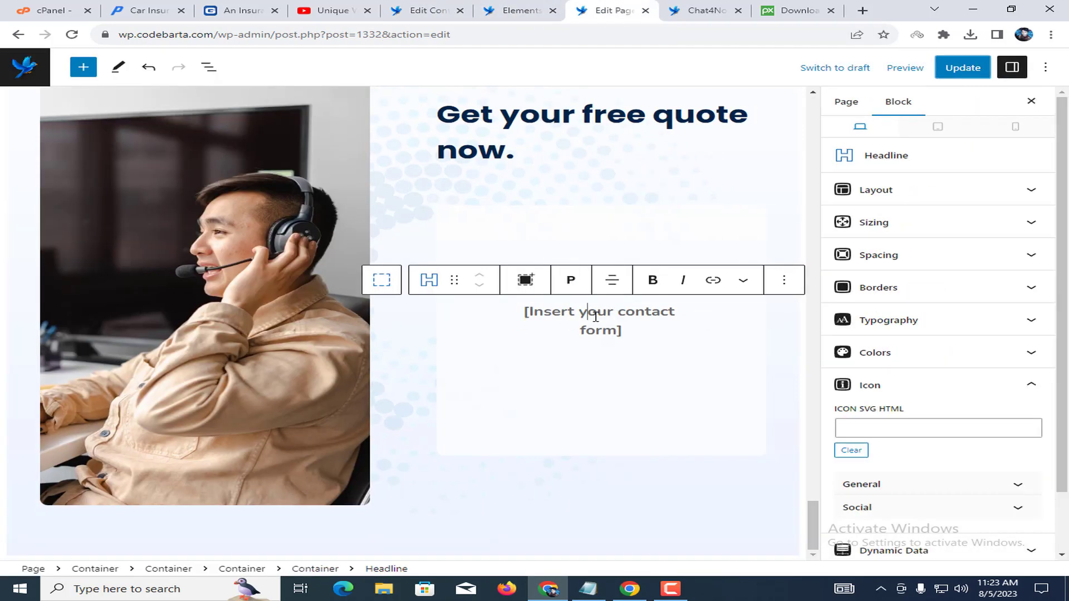
pyautogui.rightClick(594, 317)
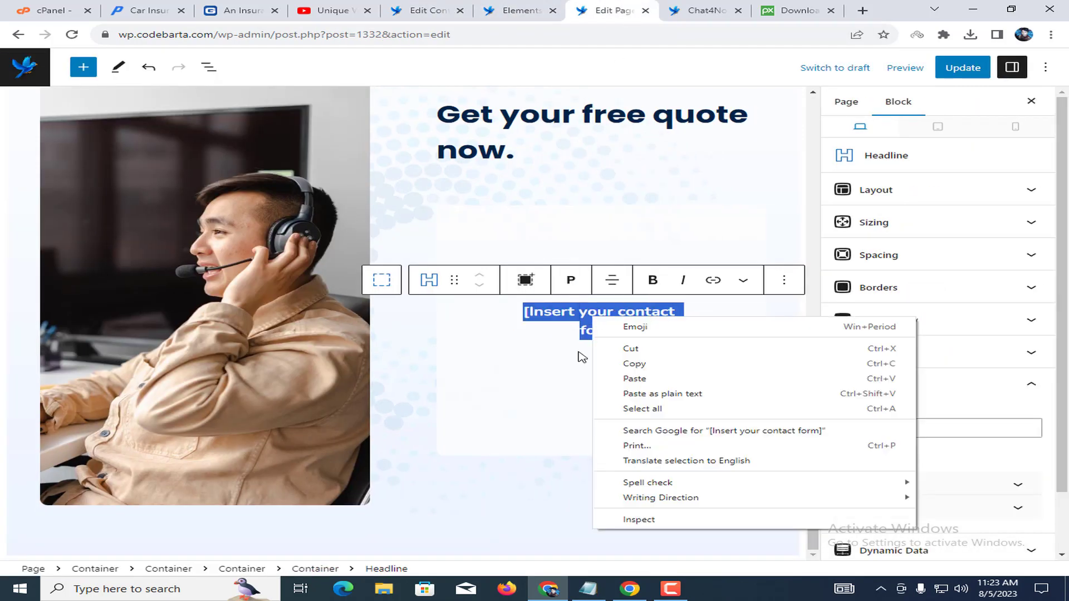
pyautogui.click(655, 395)
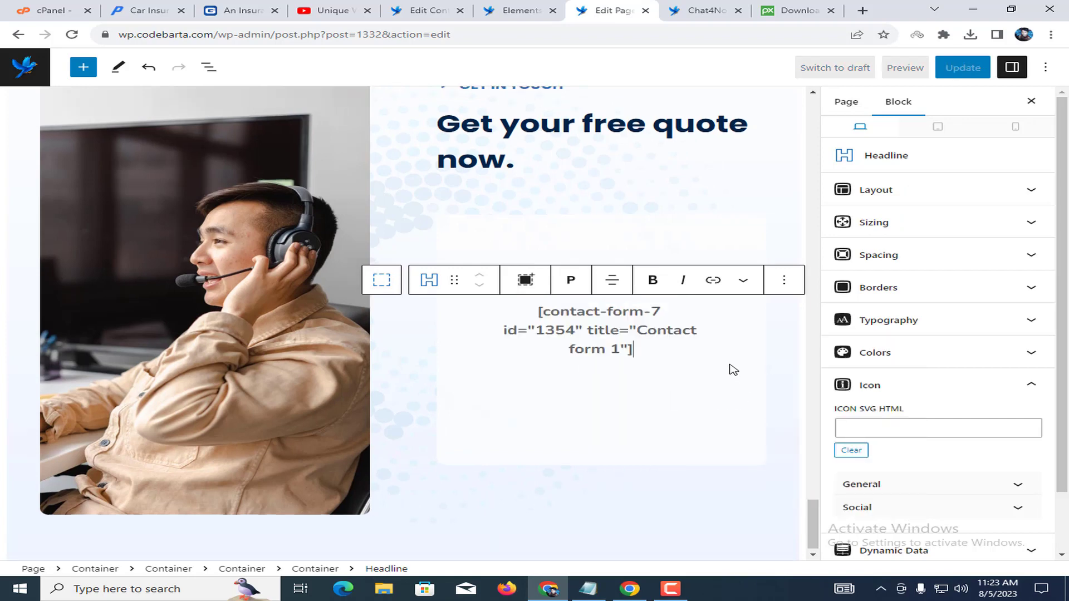
pyautogui.click(962, 68)
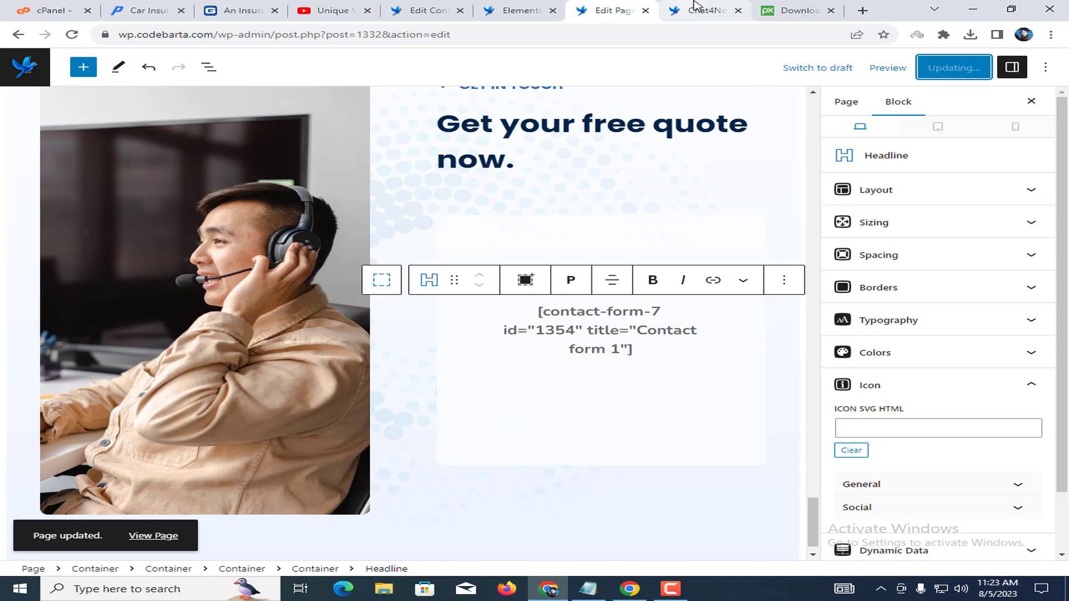
# Reload the live site tab so the rendered contact form appears.
pyautogui.click(689, 5)
pyautogui.rightClick(724, 208)
pyautogui.click(768, 241)
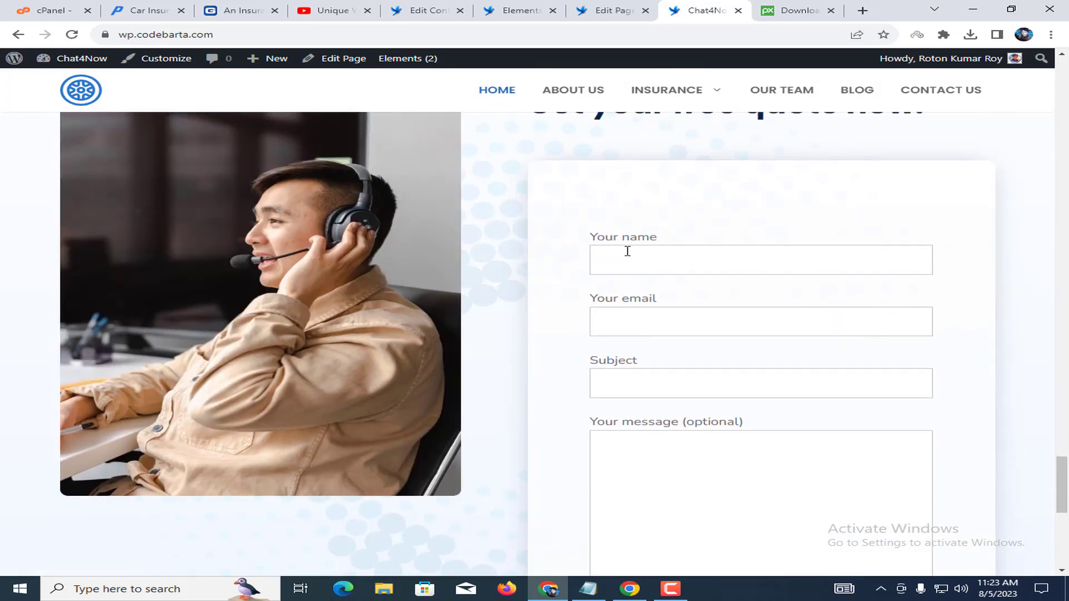
# Try out the live contact form's name, email, subject and message fields.
pyautogui.moveTo(606, 236); pyautogui.dragTo(735, 238)
pyautogui.click(735, 238)
pyautogui.click(623, 333)
pyautogui.moveTo(604, 365); pyautogui.dragTo(690, 387)
pyautogui.click(690, 386)
pyautogui.click(635, 440)
pyautogui.scroll(-3, 677, 492)
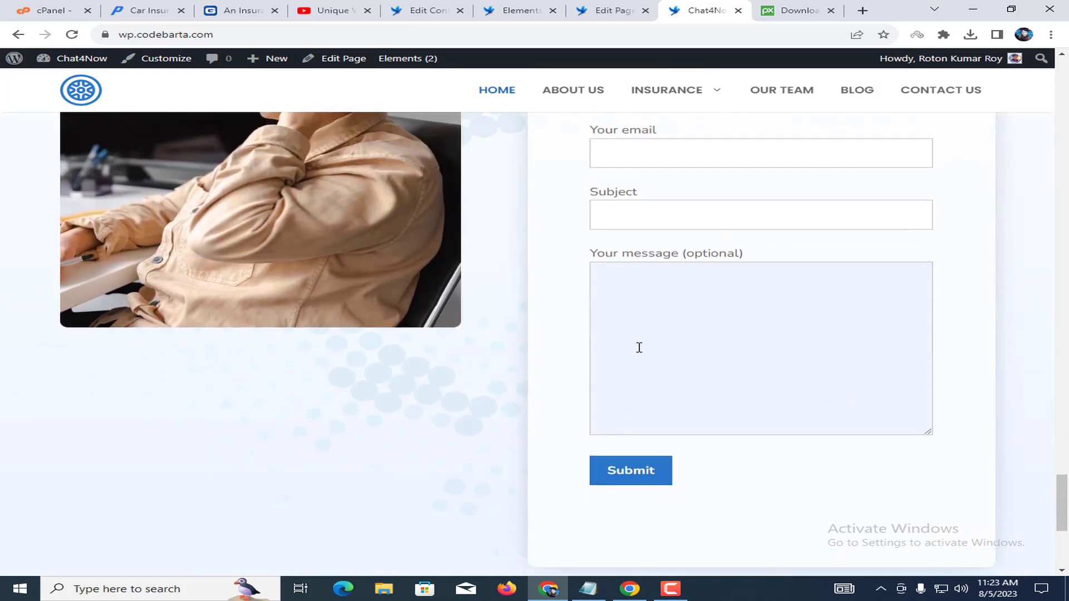
pyautogui.scroll(4, 635, 350)
pyautogui.click(636, 325)
pyautogui.scroll(-10, 652, 437)
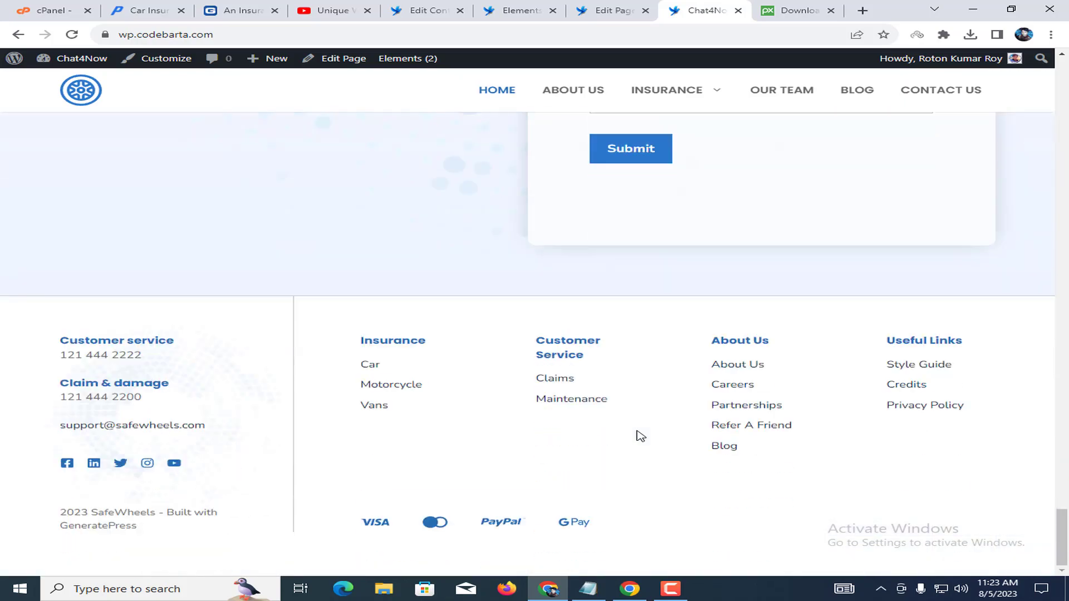
pyautogui.scroll(3, 734, 228)
pyautogui.scroll(15, 734, 223)
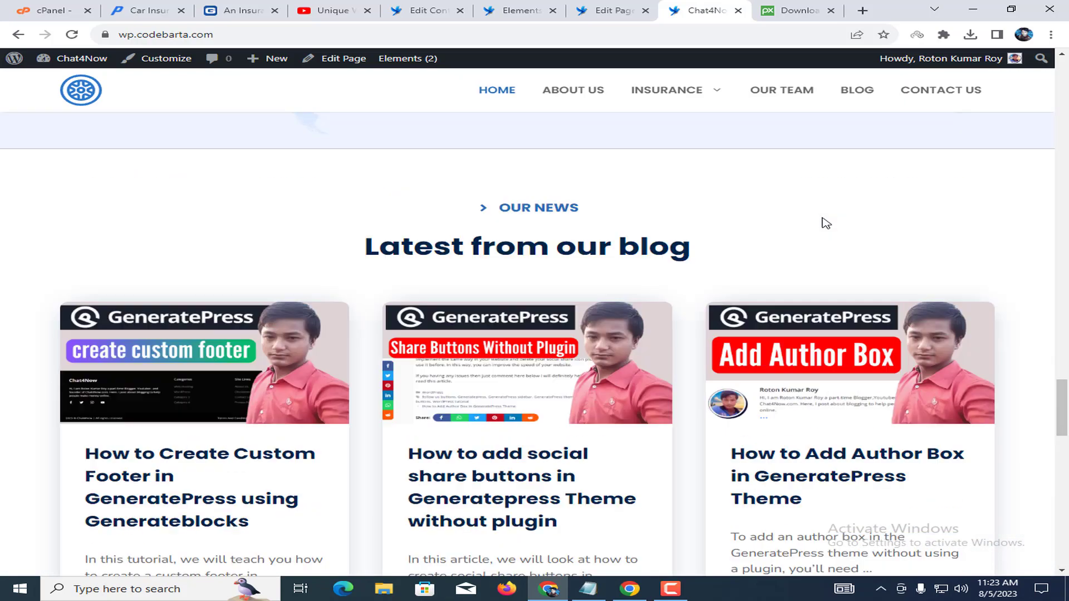
pyautogui.scroll(10, 778, 169)
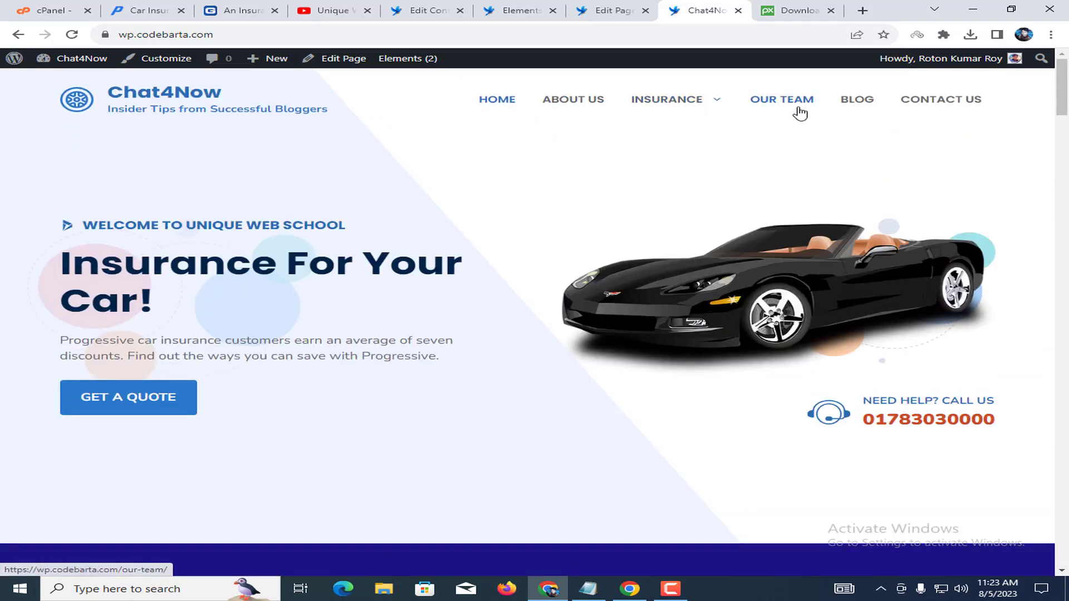
# Glance at the contact forms list, then close the Edit Page tab.
pyautogui.click(439, 11)
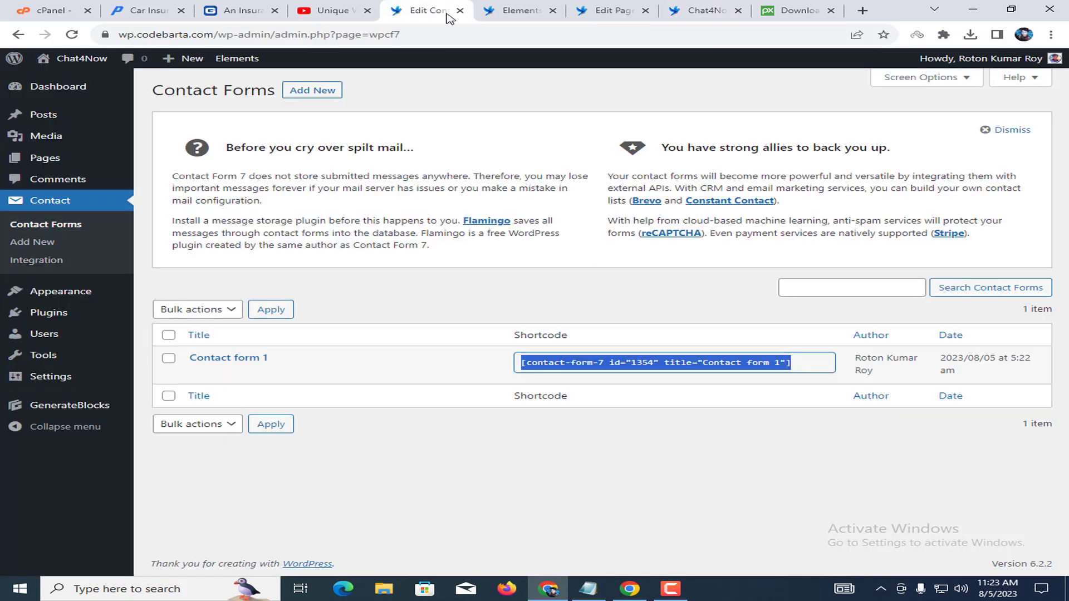
pyautogui.click(618, 8)
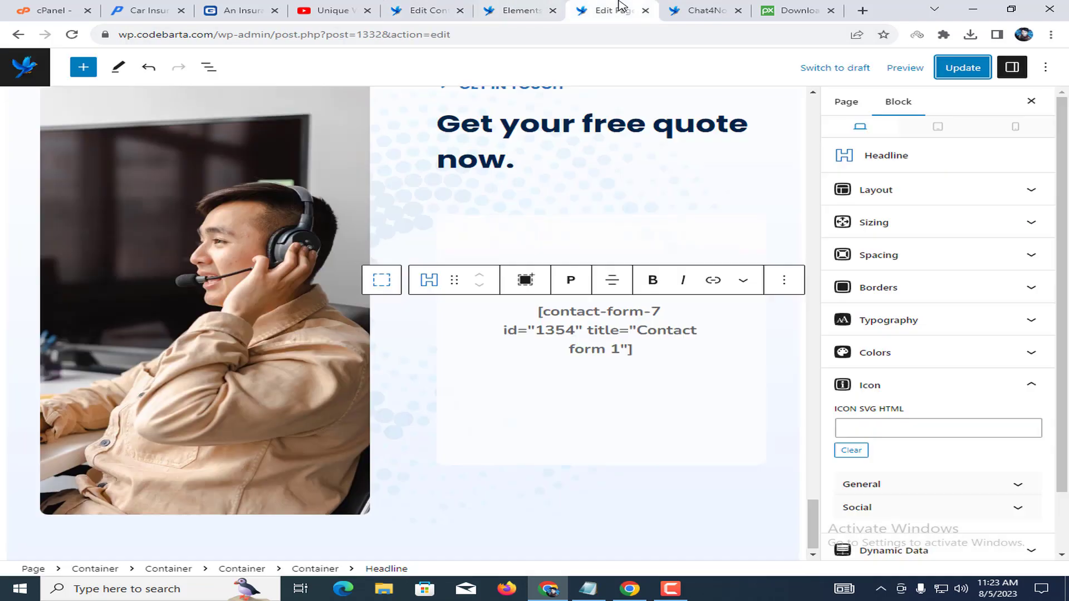
pyautogui.click(646, 10)
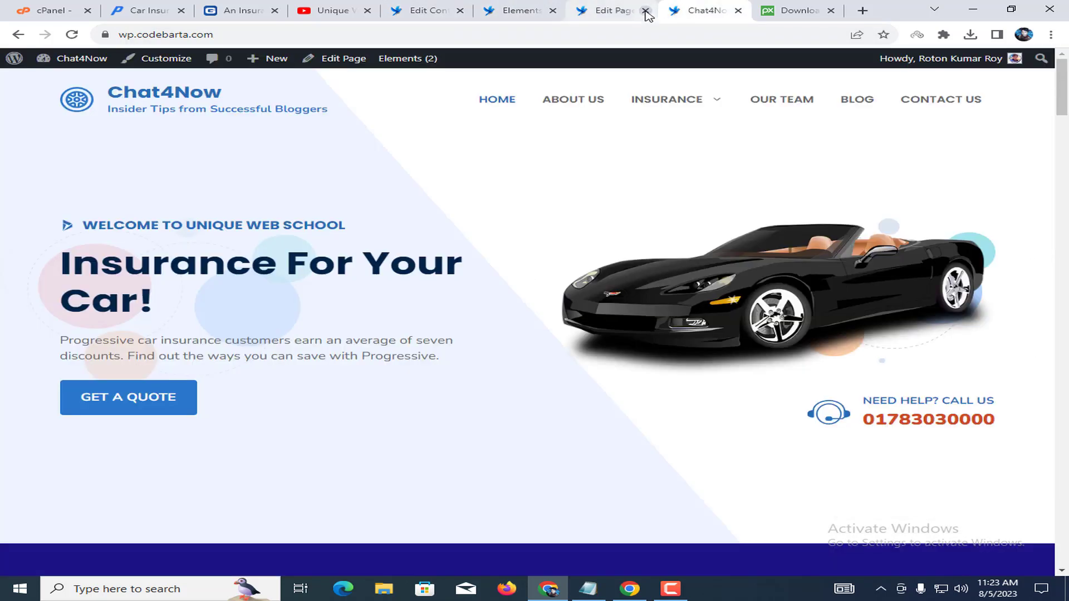
# Reload Appearance > Elements and open the Header merge element, looking over its title and contents.
pyautogui.click(543, 8)
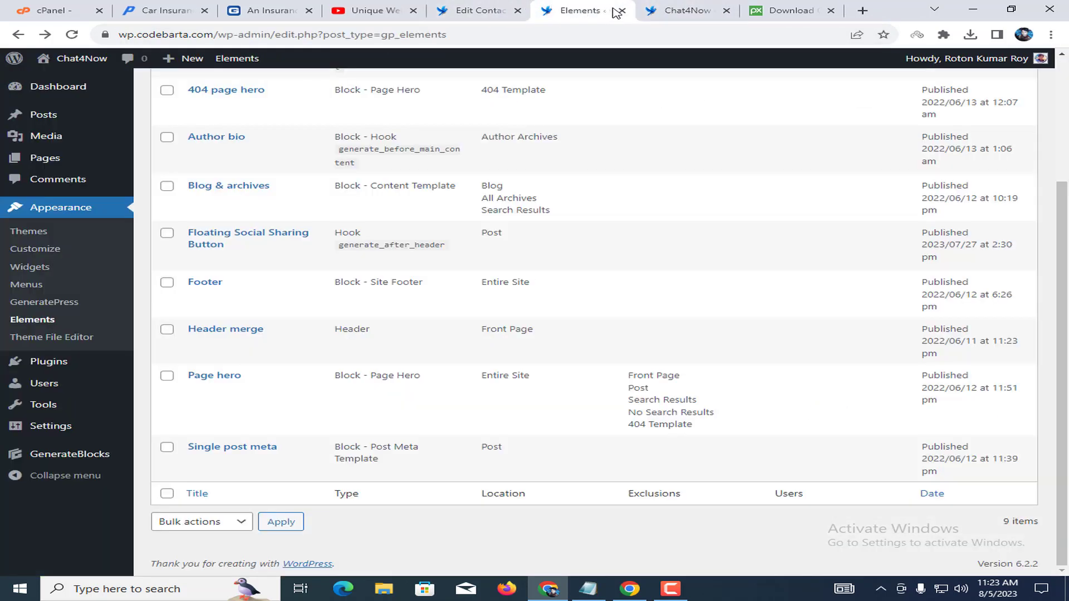
pyautogui.scroll(5, 282, 221)
pyautogui.click(55, 327)
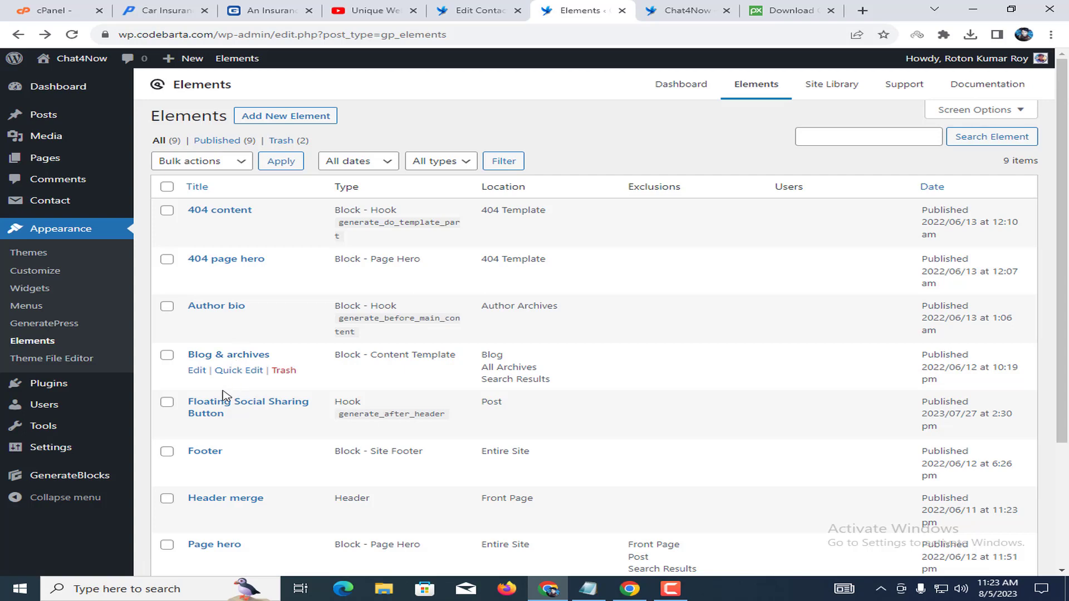
pyautogui.scroll(-1, 224, 412)
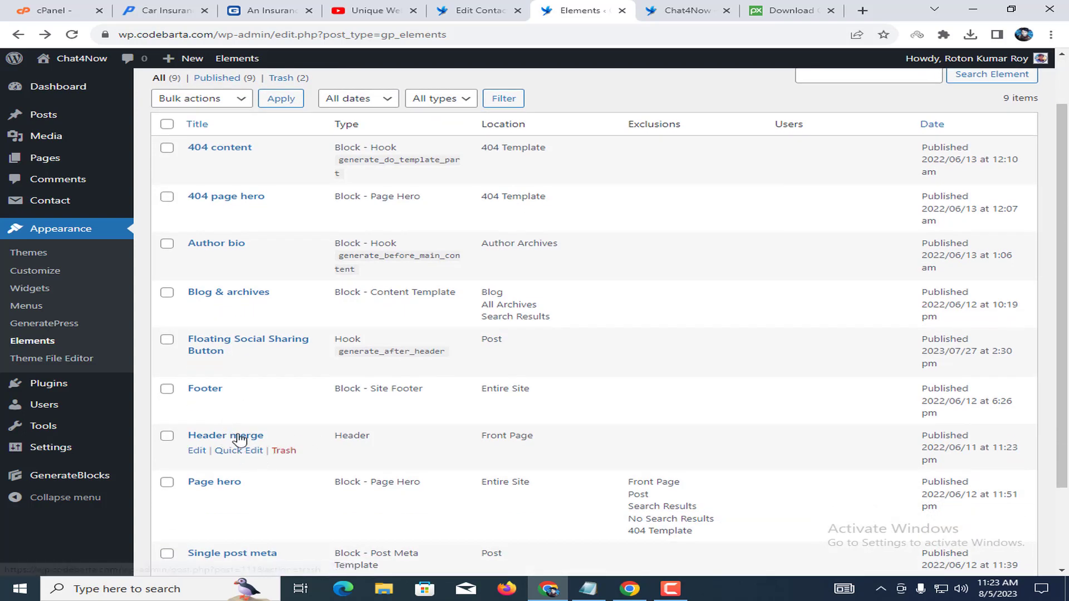
pyautogui.click(196, 451)
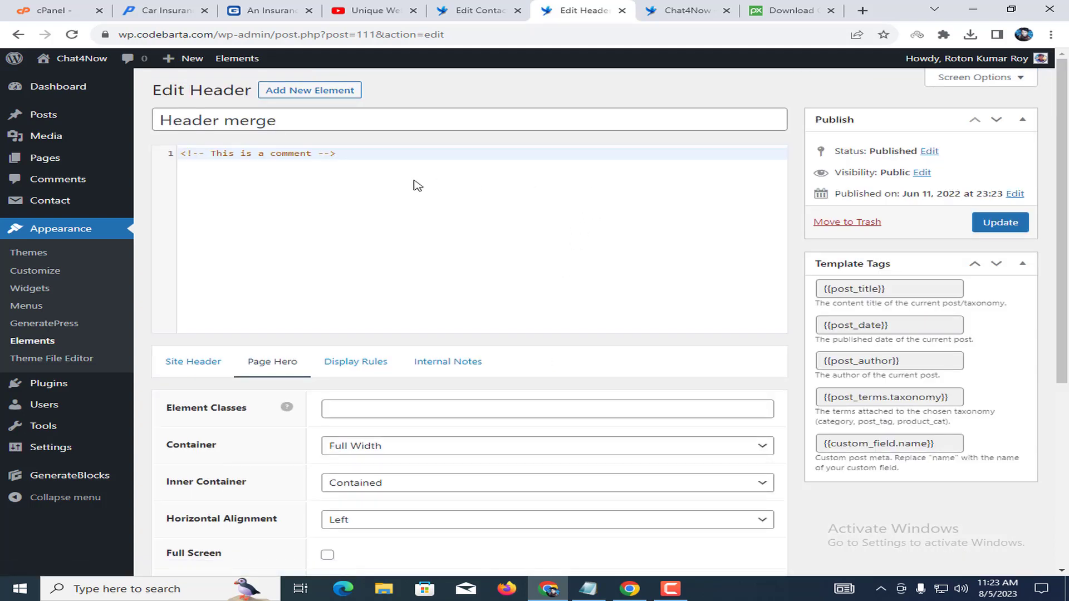
pyautogui.click(195, 125)
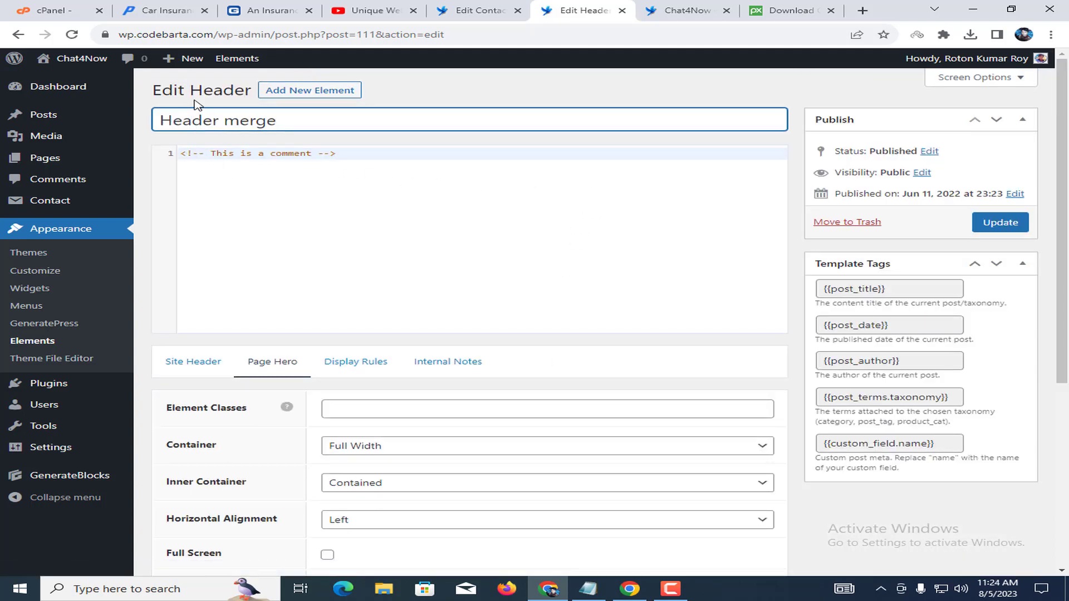
pyautogui.scroll(-5, 398, 302)
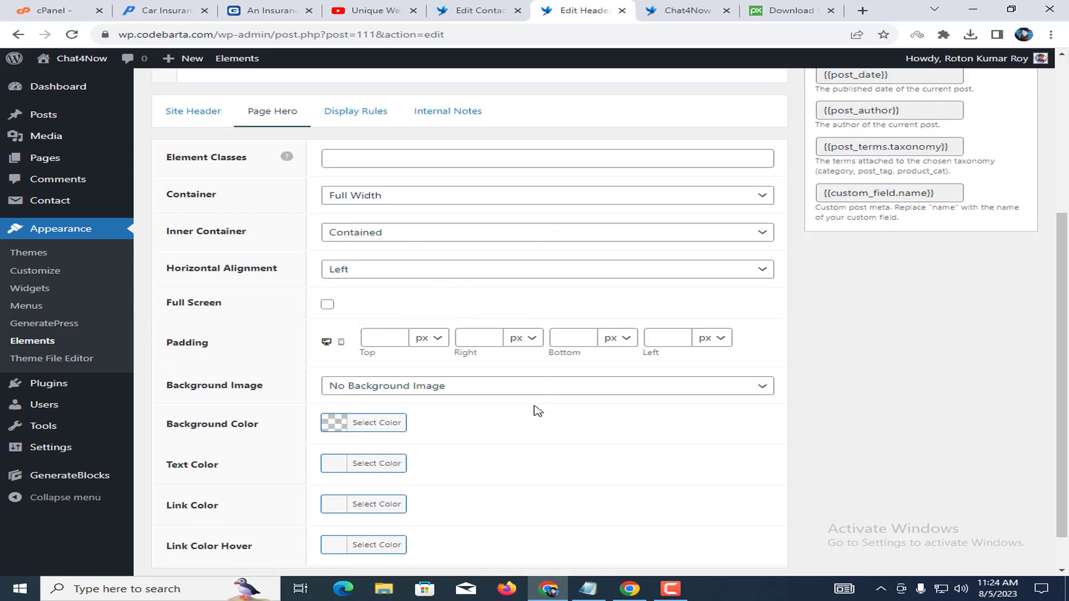
pyautogui.scroll(-1, 544, 446)
pyautogui.scroll(5, 612, 457)
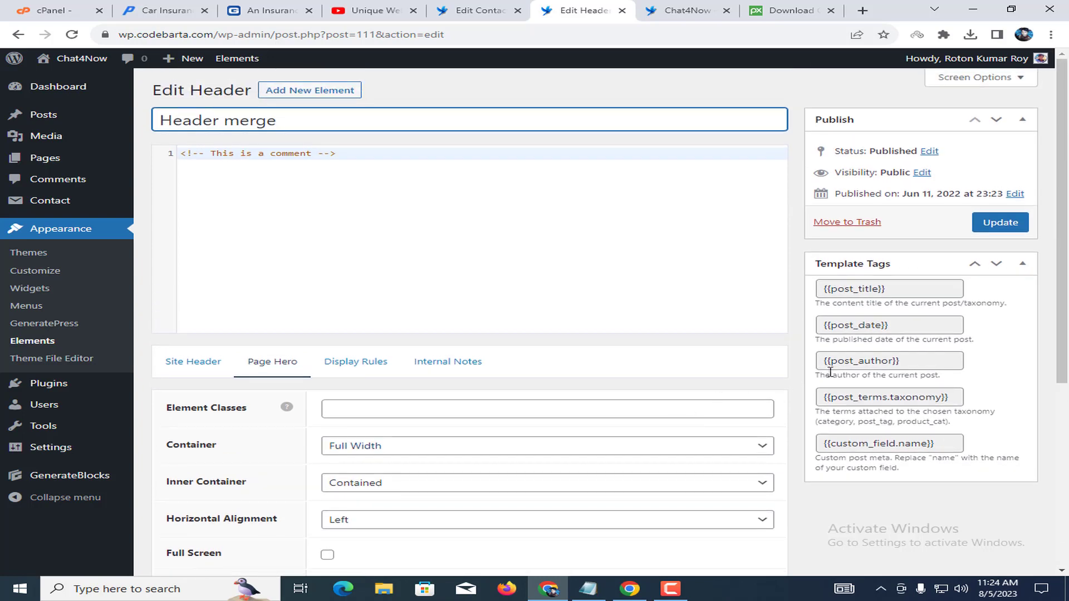
pyautogui.click(479, 10)
pyautogui.click(582, 10)
pyautogui.click(63, 272)
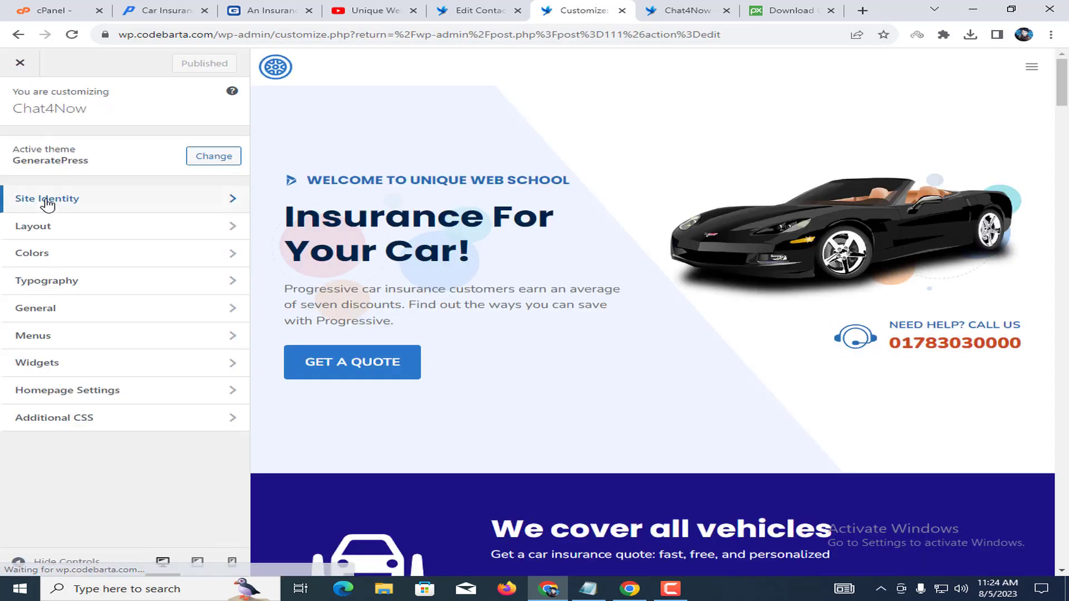
pyautogui.click(47, 205)
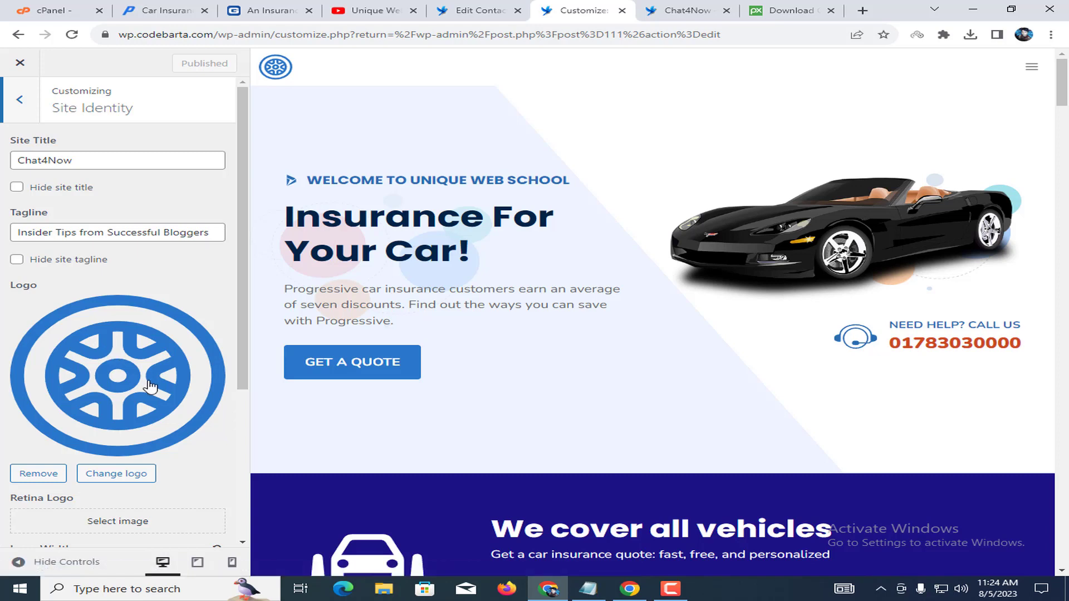
pyautogui.click(88, 471)
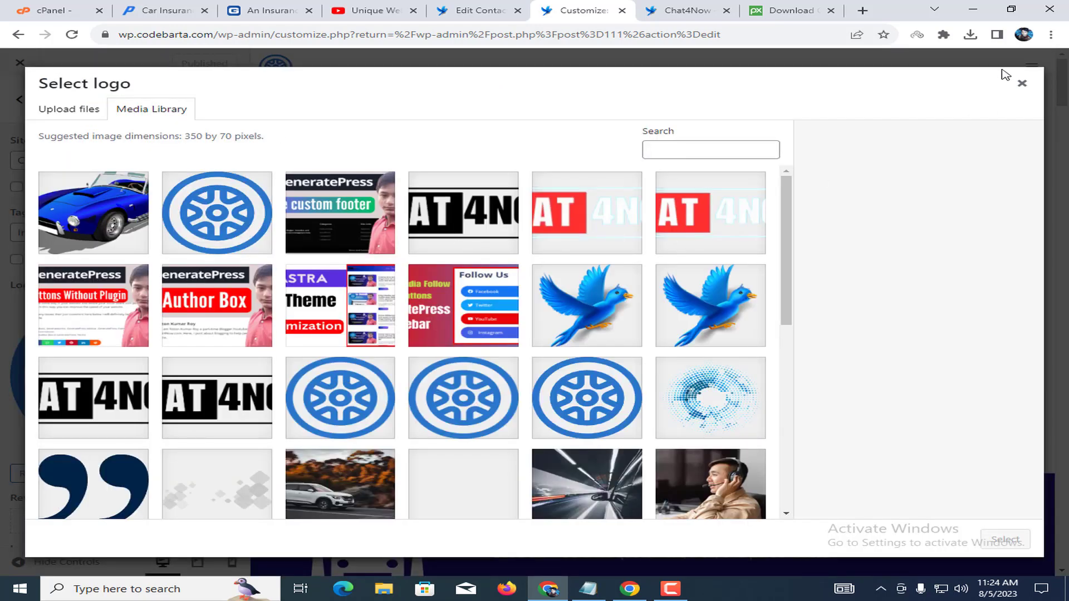
pyautogui.press('Escape')
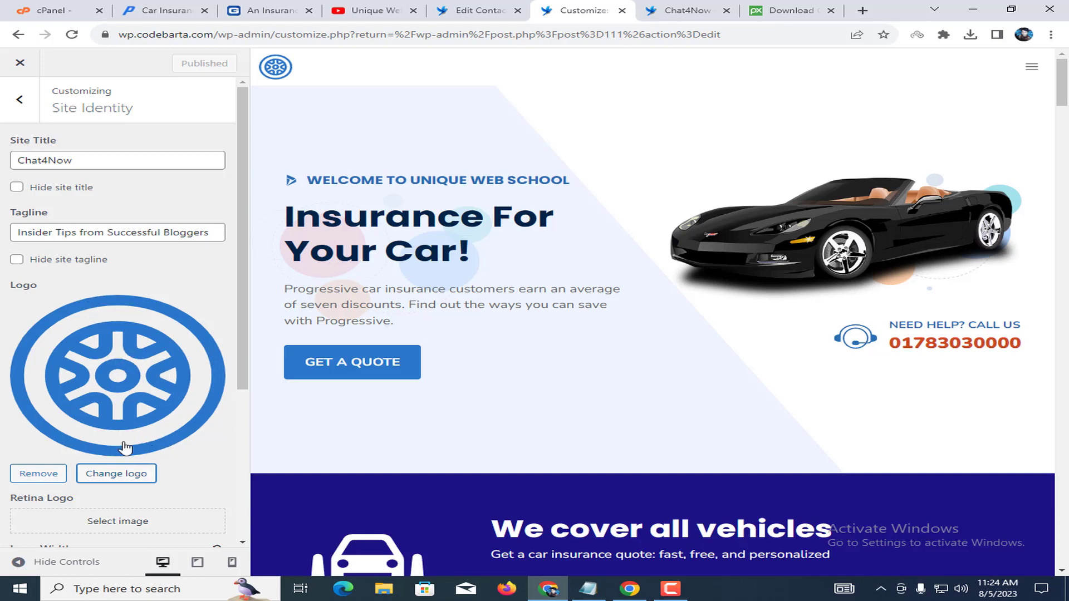
pyautogui.moveTo(16, 139); pyautogui.dragTo(106, 151)
pyautogui.moveTo(13, 213); pyautogui.dragTo(112, 215)
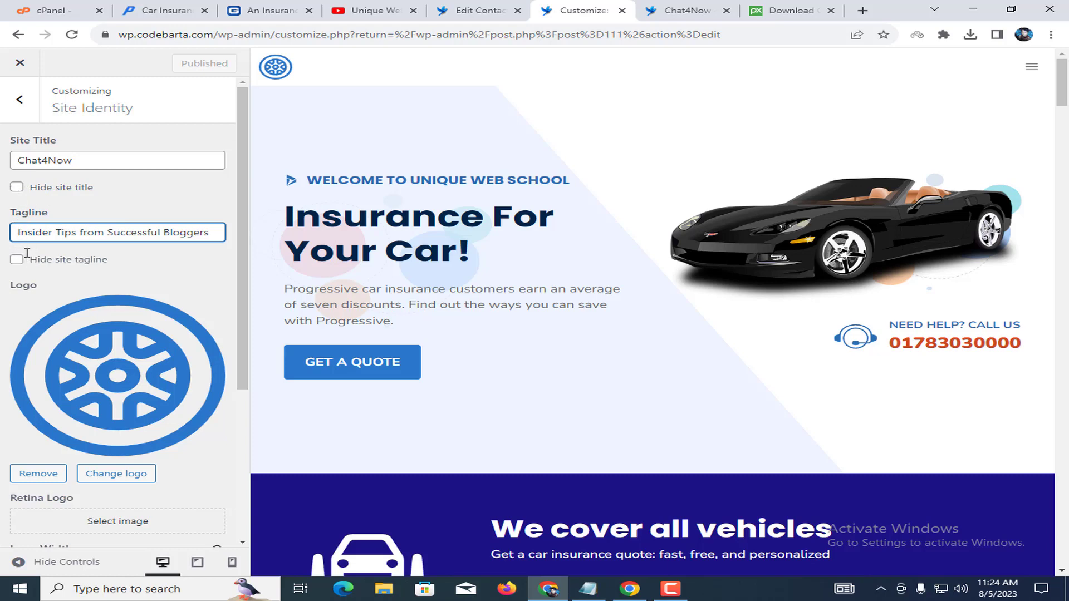
pyautogui.scroll(-3, 84, 259)
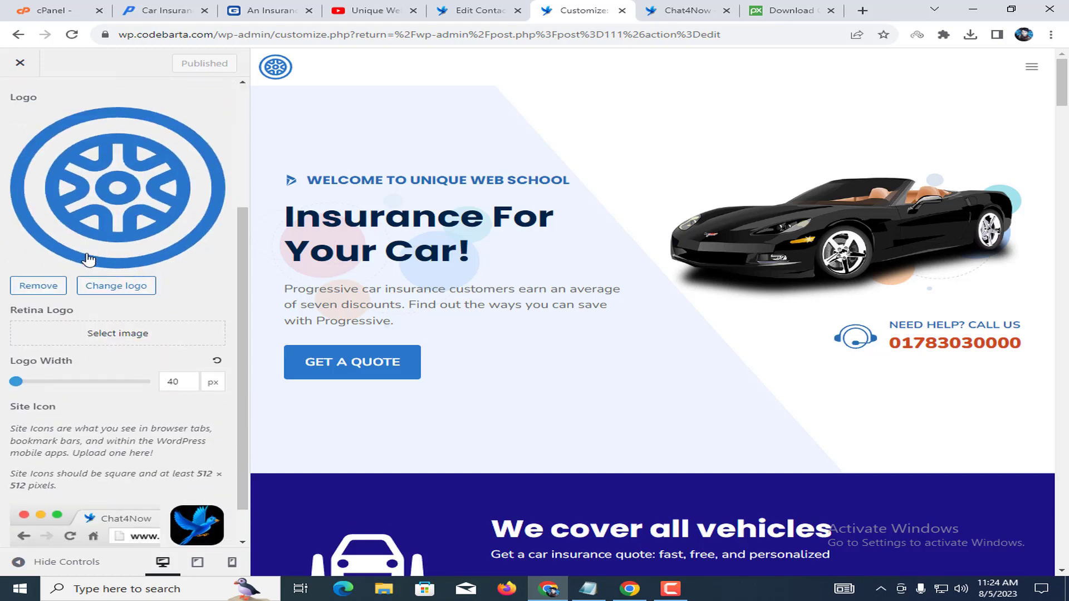
pyautogui.scroll(-1, 88, 259)
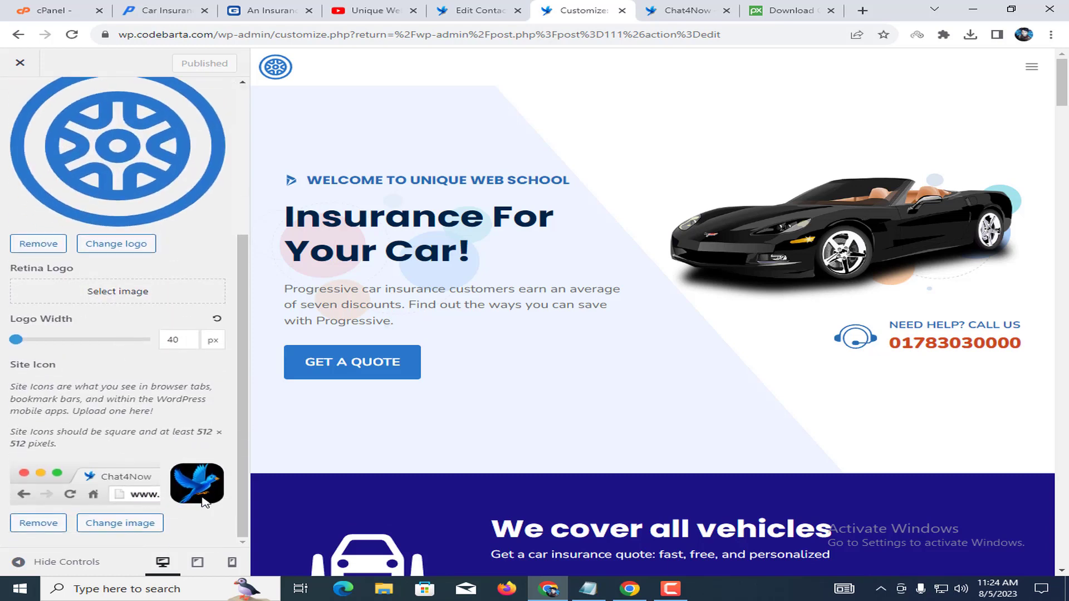
pyautogui.scroll(5, 136, 320)
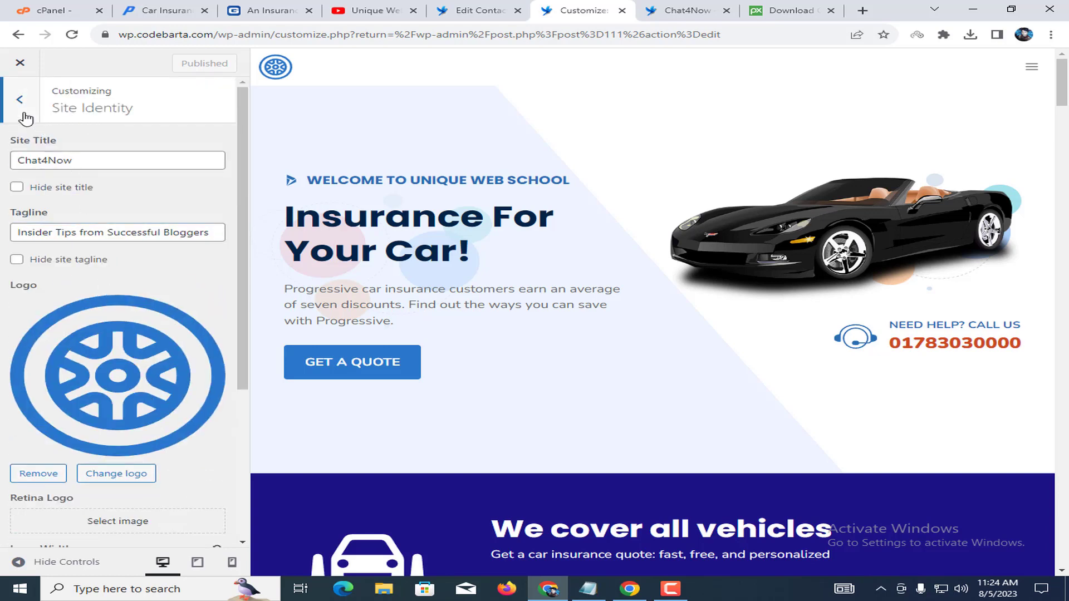
pyautogui.click(19, 105)
pyautogui.click(39, 228)
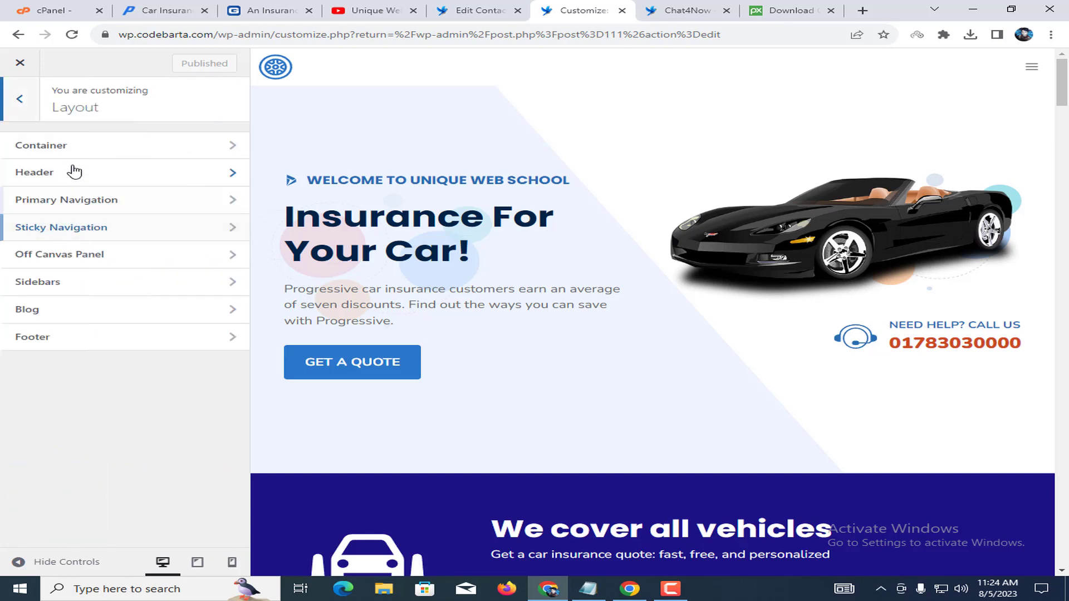
pyautogui.click(99, 138)
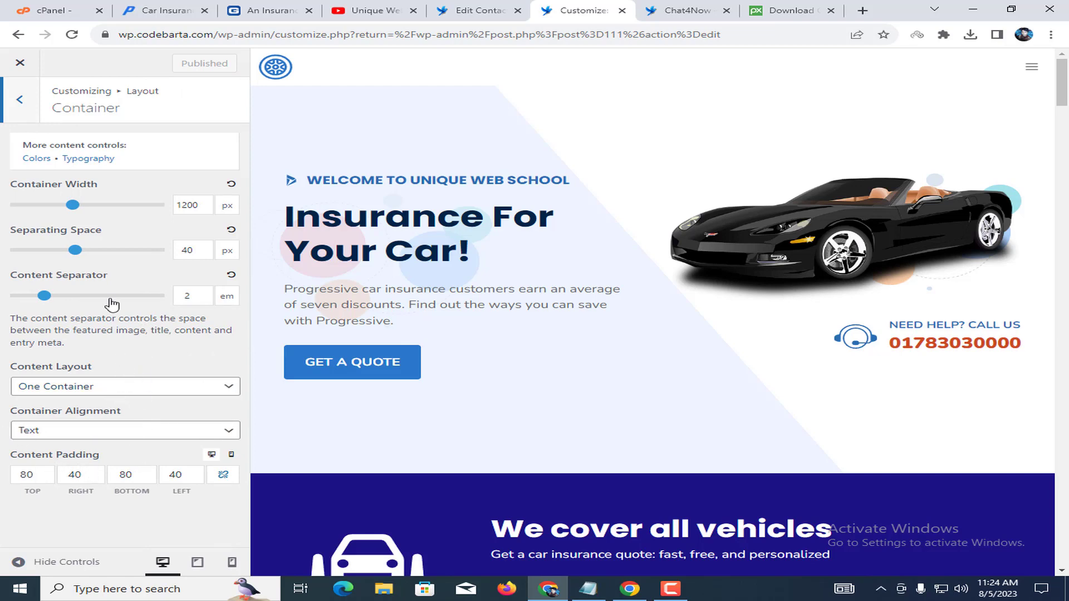
pyautogui.click(25, 101)
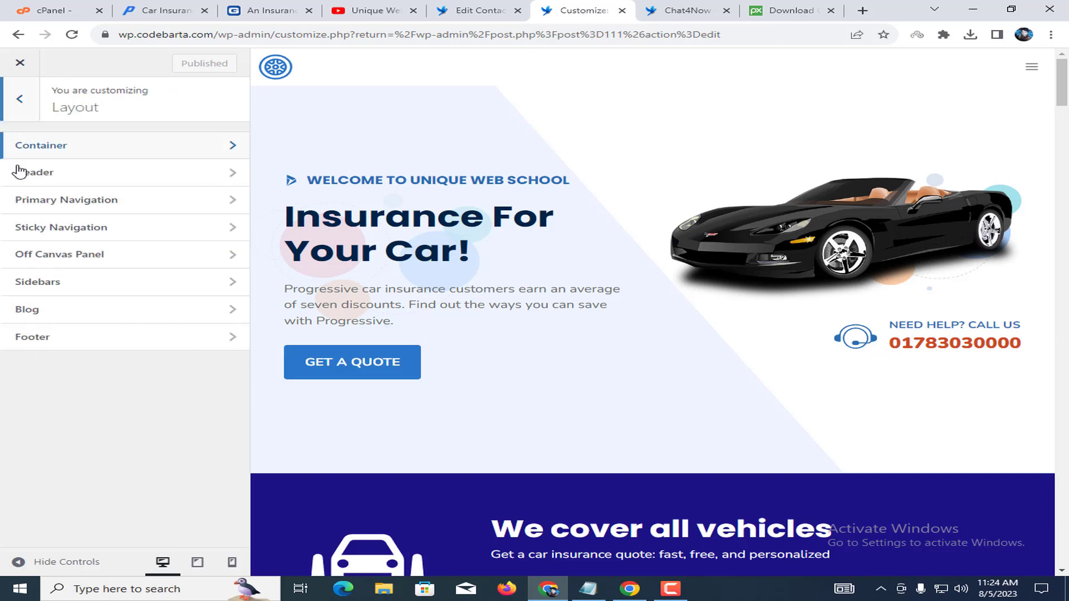
pyautogui.click(75, 181)
pyautogui.click(18, 114)
pyautogui.click(48, 200)
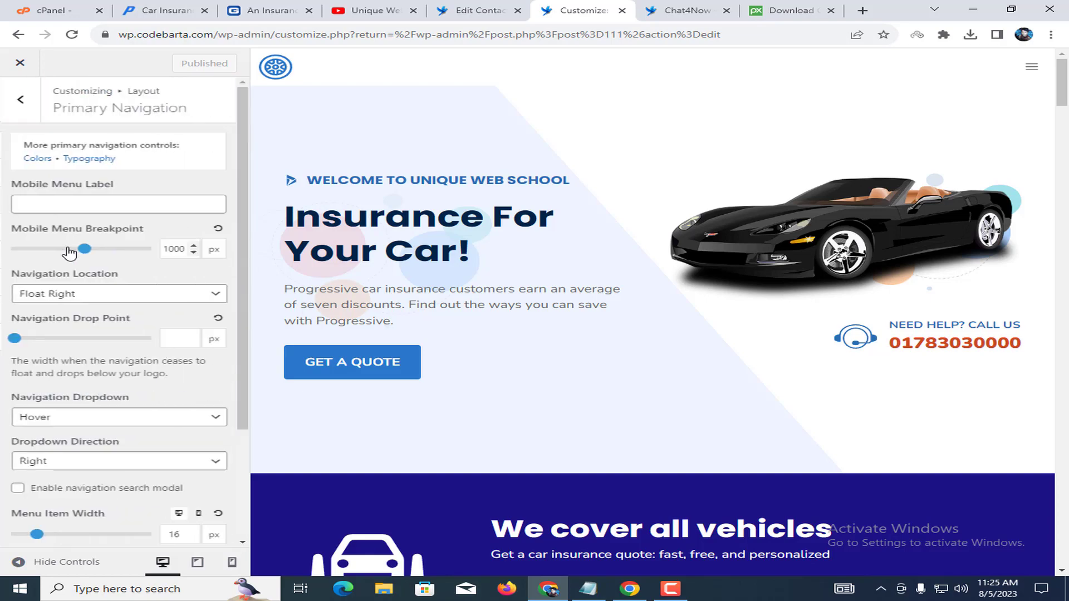
pyautogui.click(648, 8)
pyautogui.scroll(-7, 649, 300)
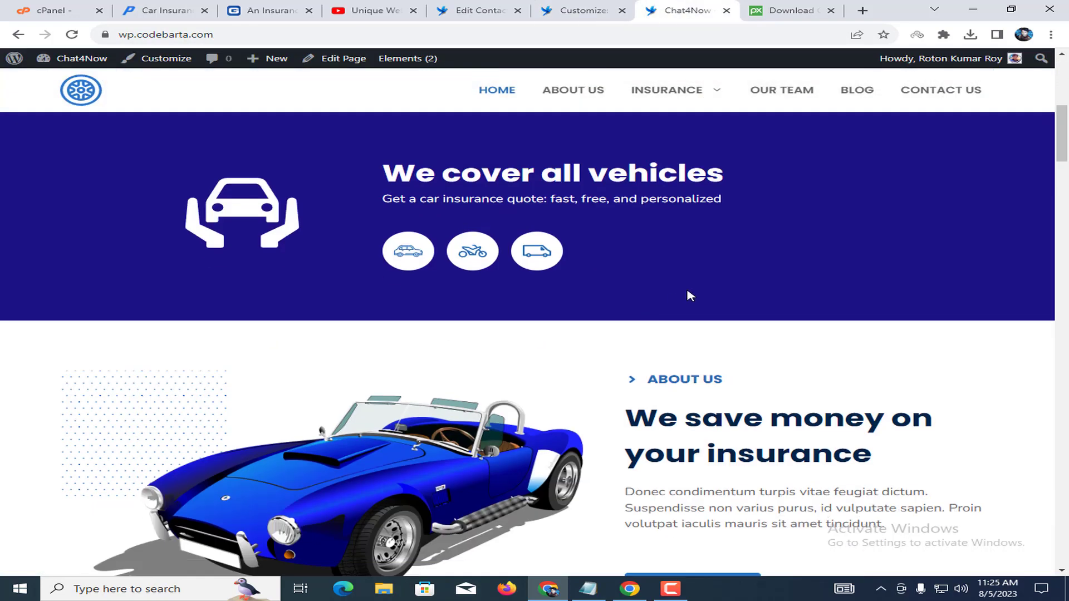
pyautogui.scroll(8, 687, 296)
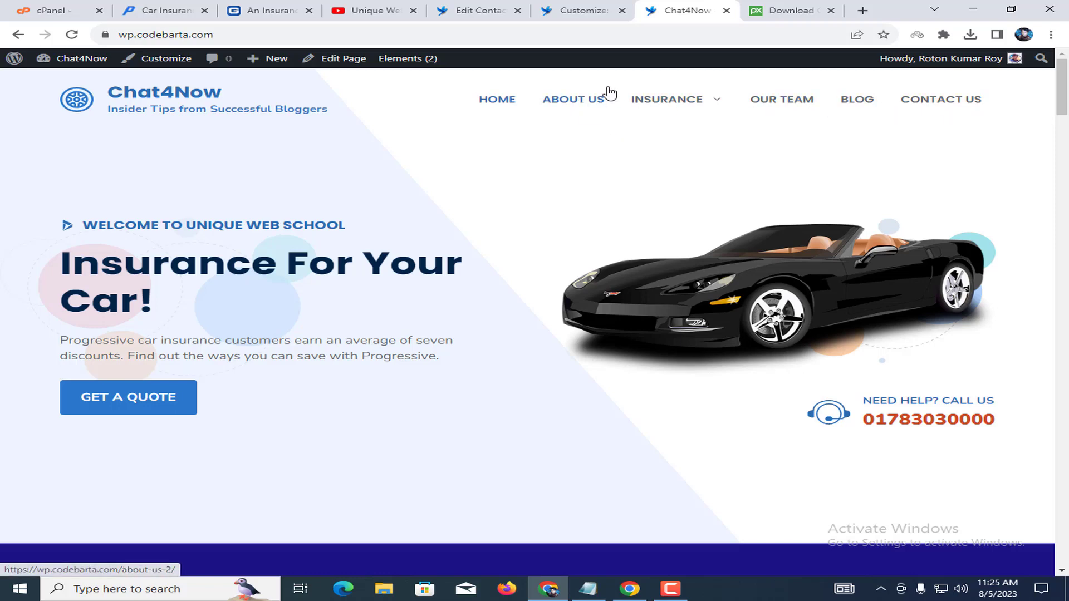
pyautogui.click(551, 10)
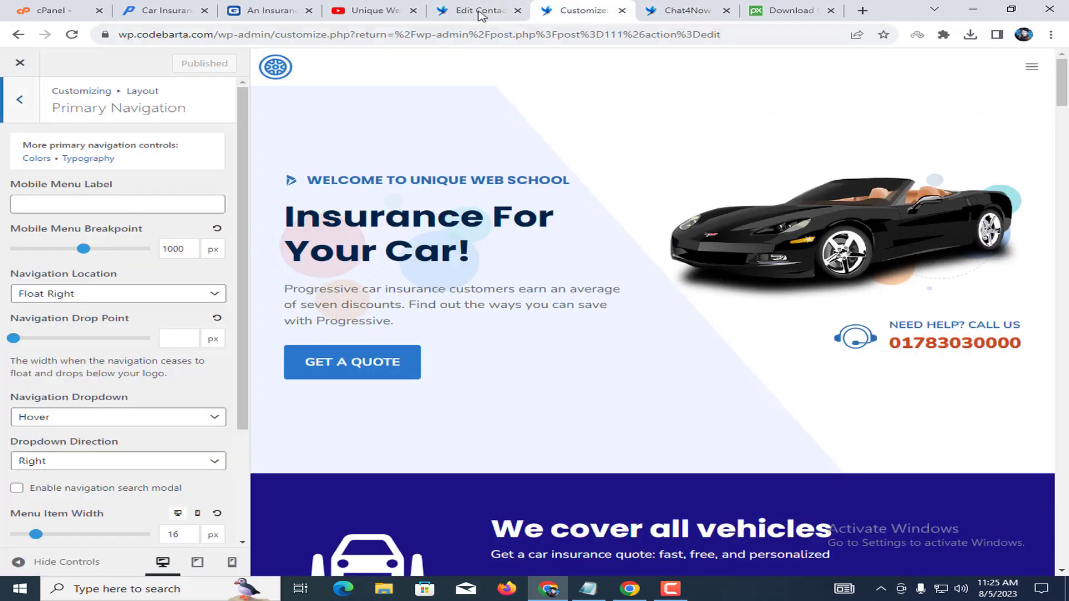
pyautogui.click(472, 12)
pyautogui.hotkey('ctrl', 'Tab')
pyautogui.click(3, 109)
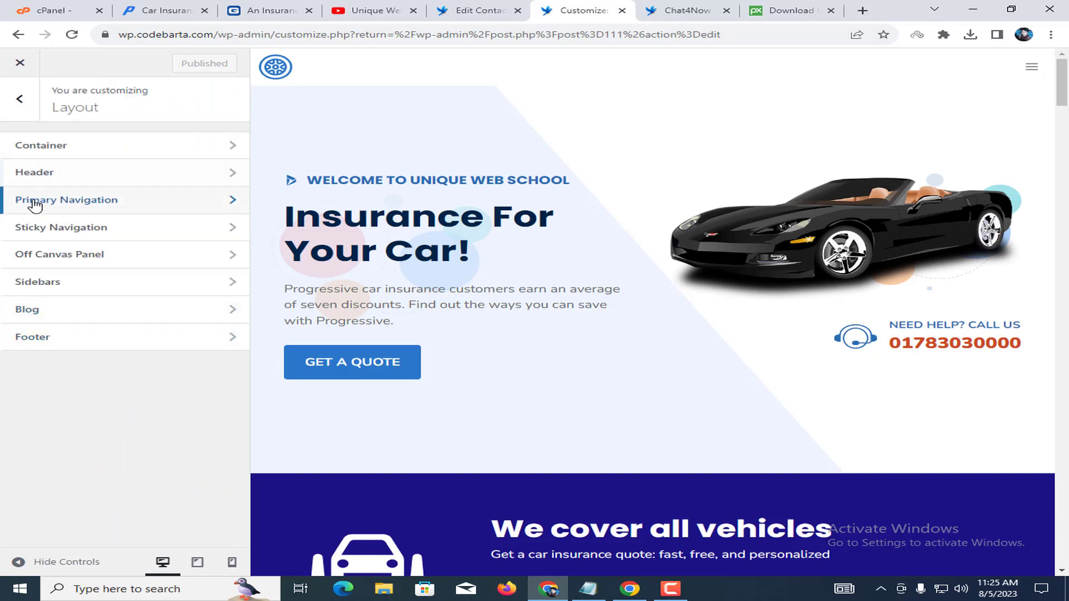
pyautogui.click(20, 62)
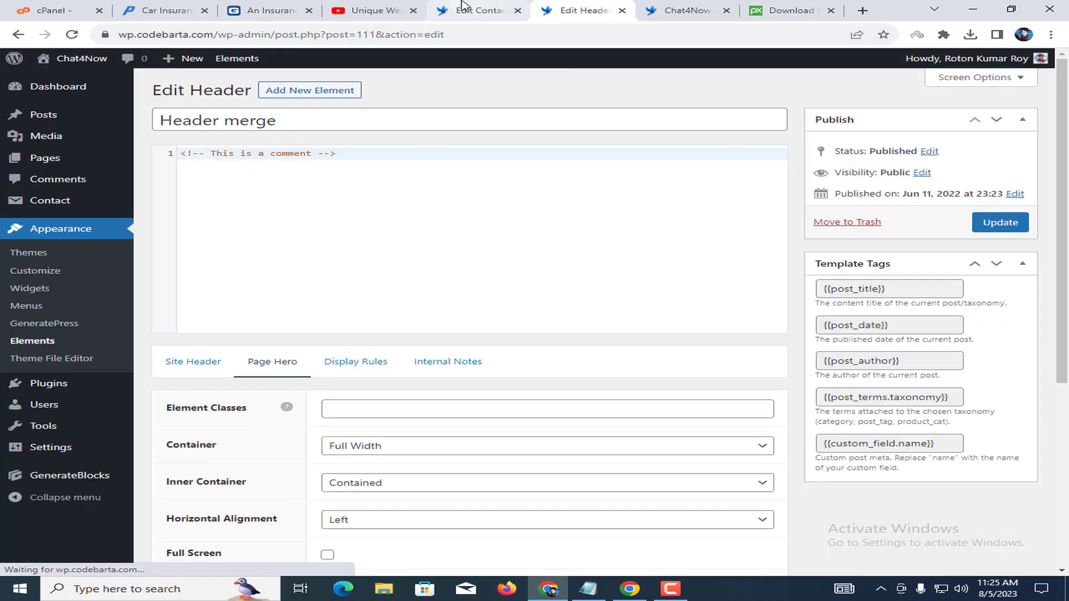
# Open Appearance > Elements and edit the Footer element.
pyautogui.click(462, 8)
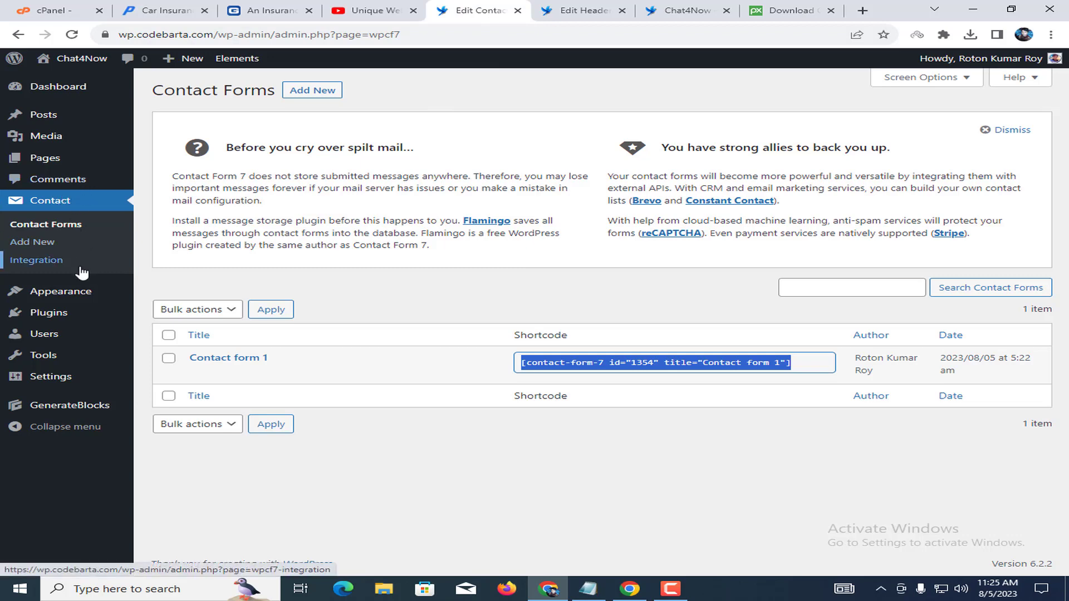
pyautogui.moveTo(58, 294)
pyautogui.click(177, 384)
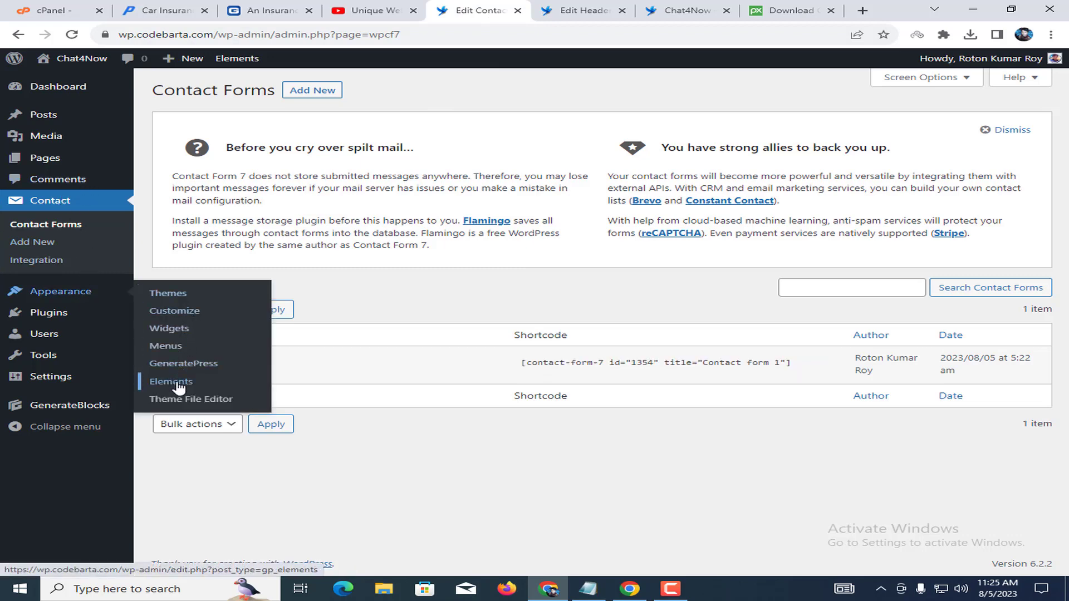
pyautogui.scroll(-3, 585, 367)
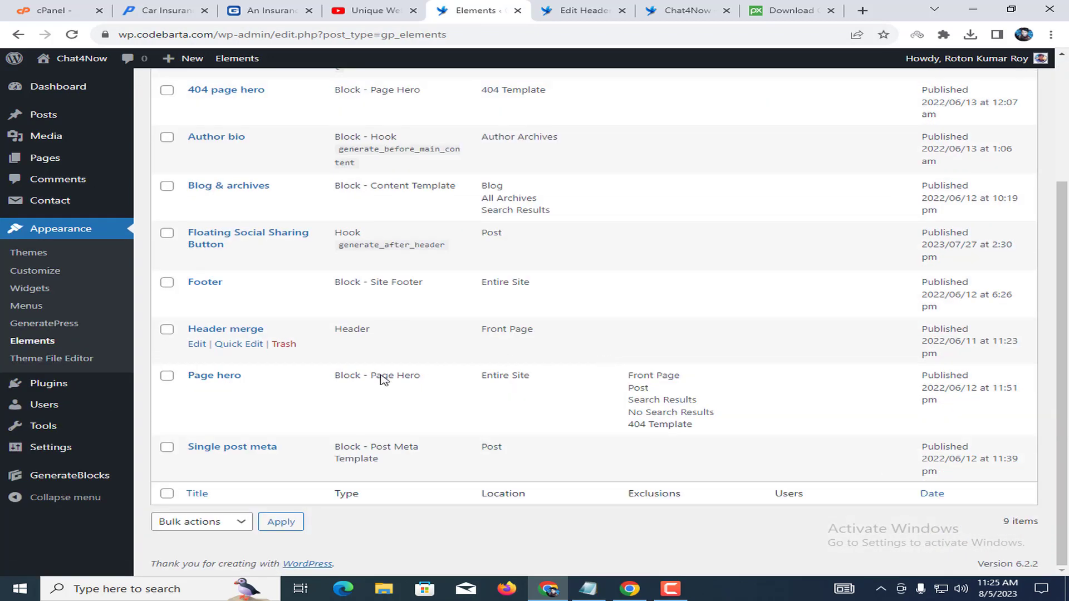
pyautogui.click(197, 297)
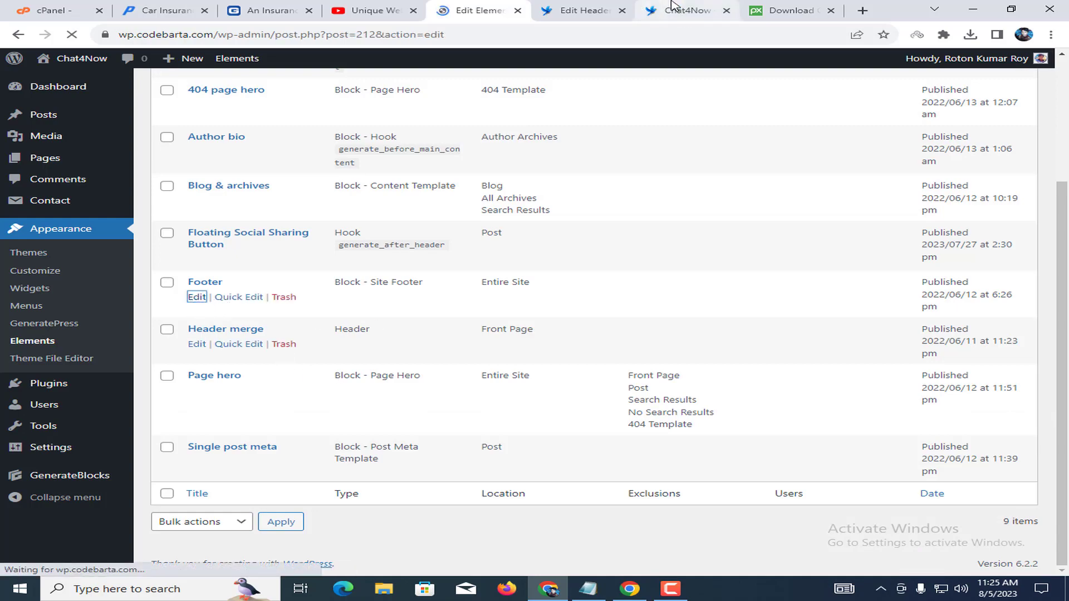
# Compare with the live site's footer, then select the Customer service headline in the editor.
pyautogui.click(671, 4)
pyautogui.scroll(-15, 1031, 341)
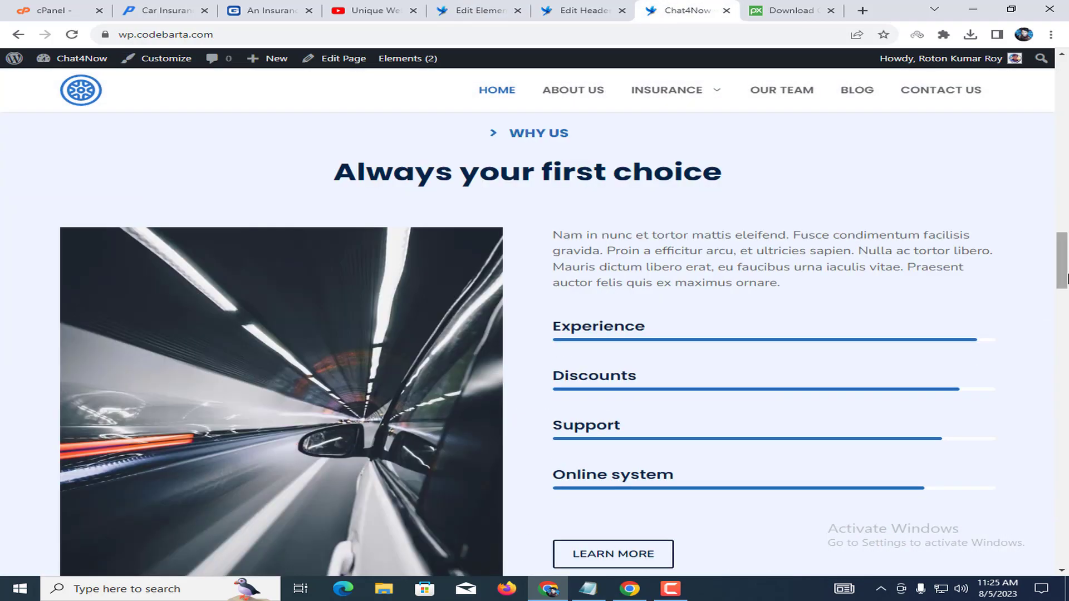
pyautogui.moveTo(1064, 276); pyautogui.dragTo(1064, 552)
pyautogui.moveTo(69, 341); pyautogui.dragTo(256, 346)
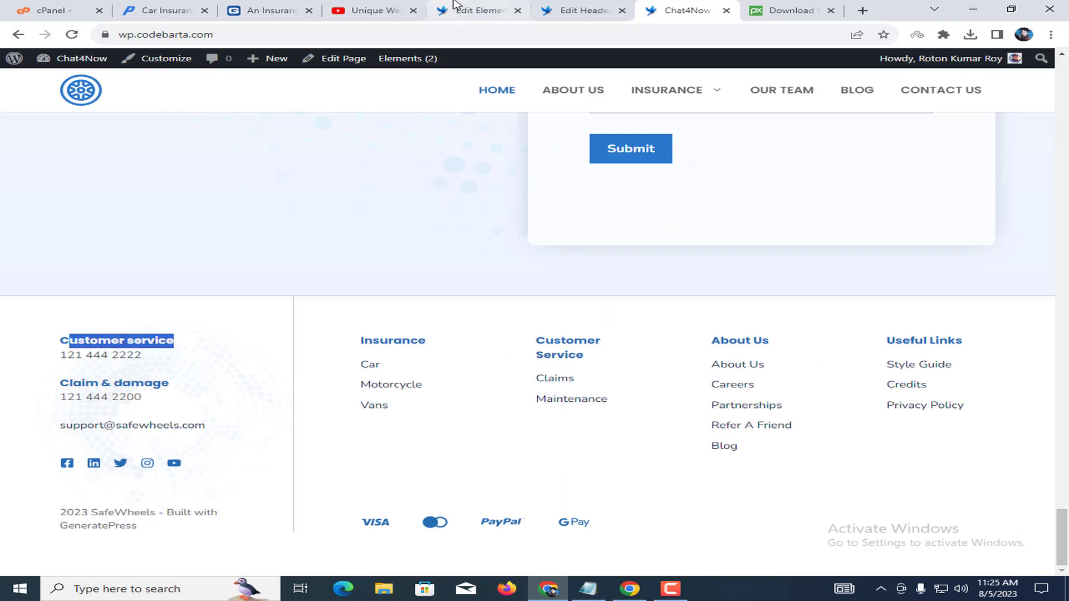
pyautogui.click(473, 7)
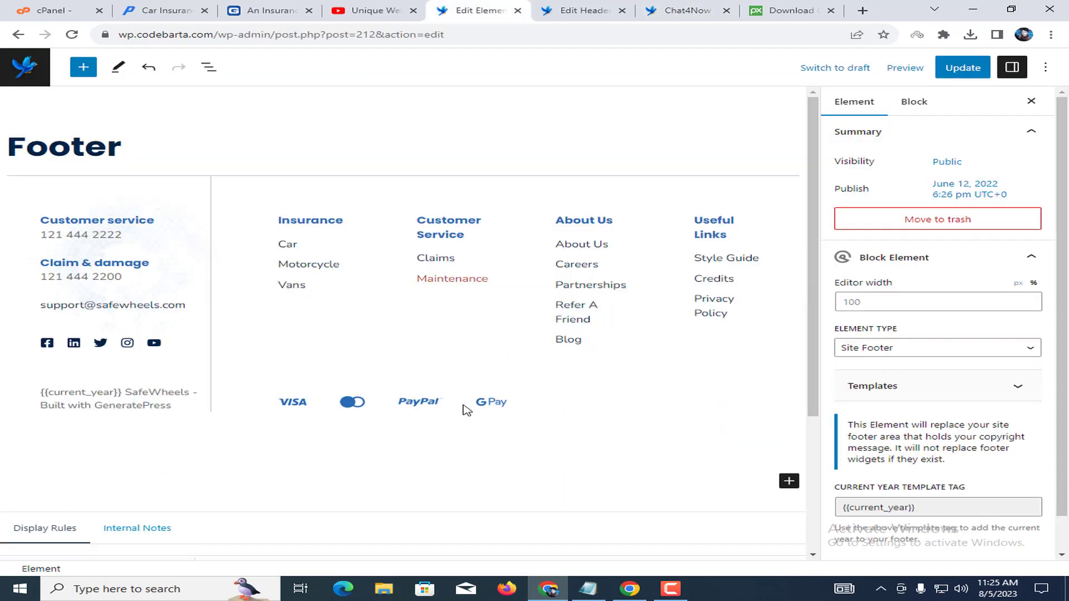
pyautogui.click(76, 222)
# Inspect the footer's phone lines, support email and Insurance link column.
pyautogui.tripleClick(90, 232)
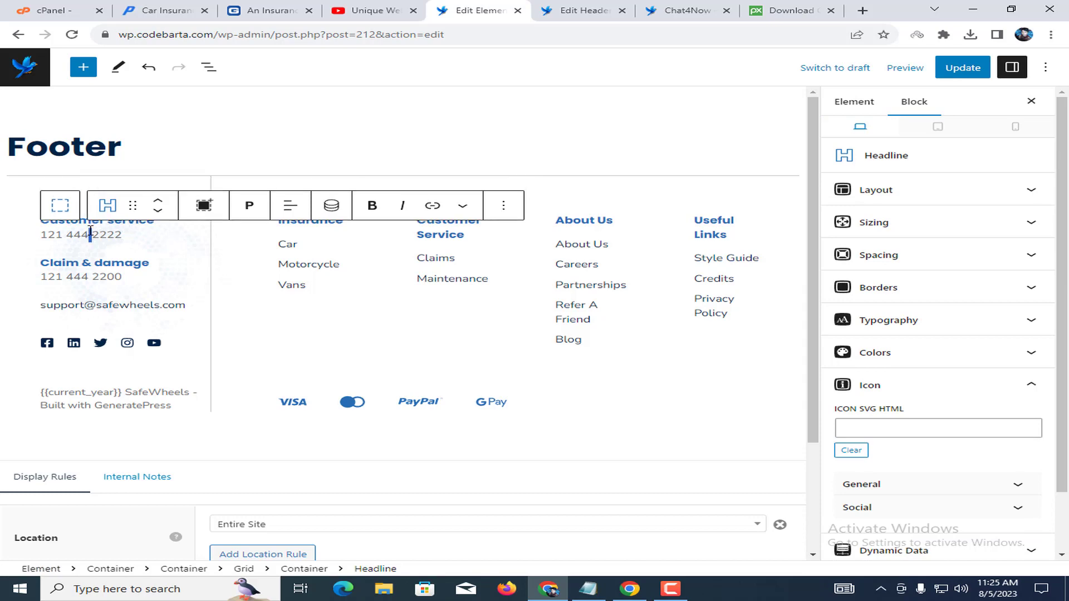
pyautogui.tripleClick(112, 275)
pyautogui.tripleClick(113, 302)
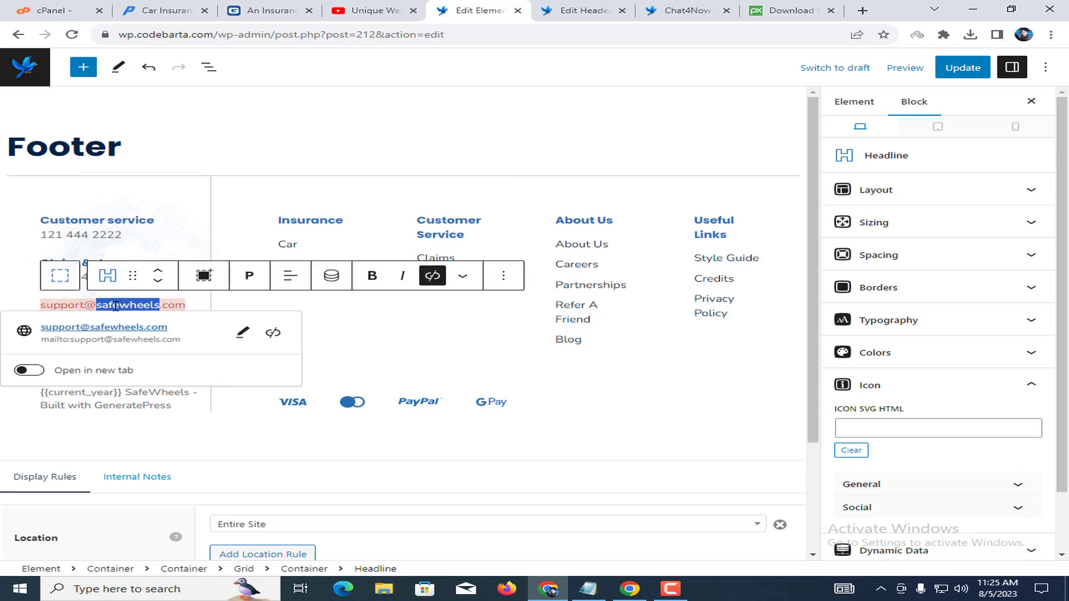
pyautogui.click(194, 300)
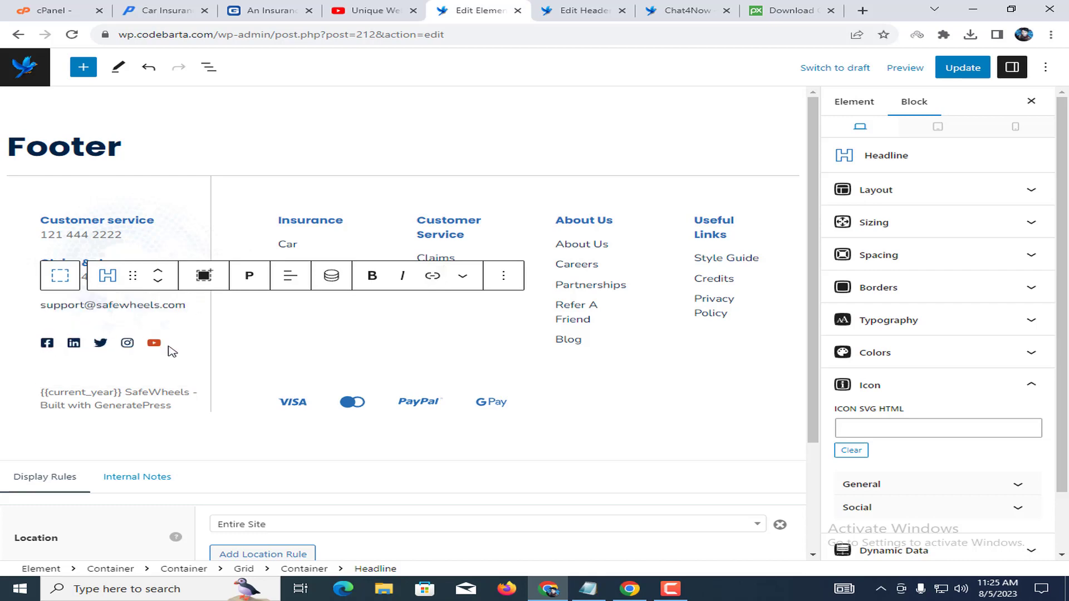
pyautogui.click(351, 239)
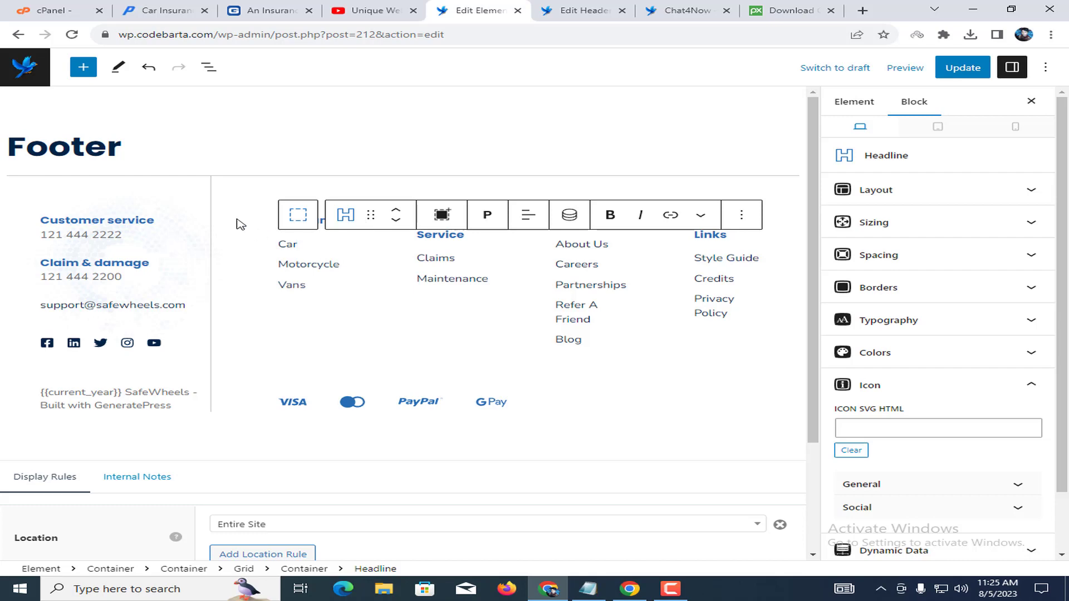
pyautogui.click(273, 225)
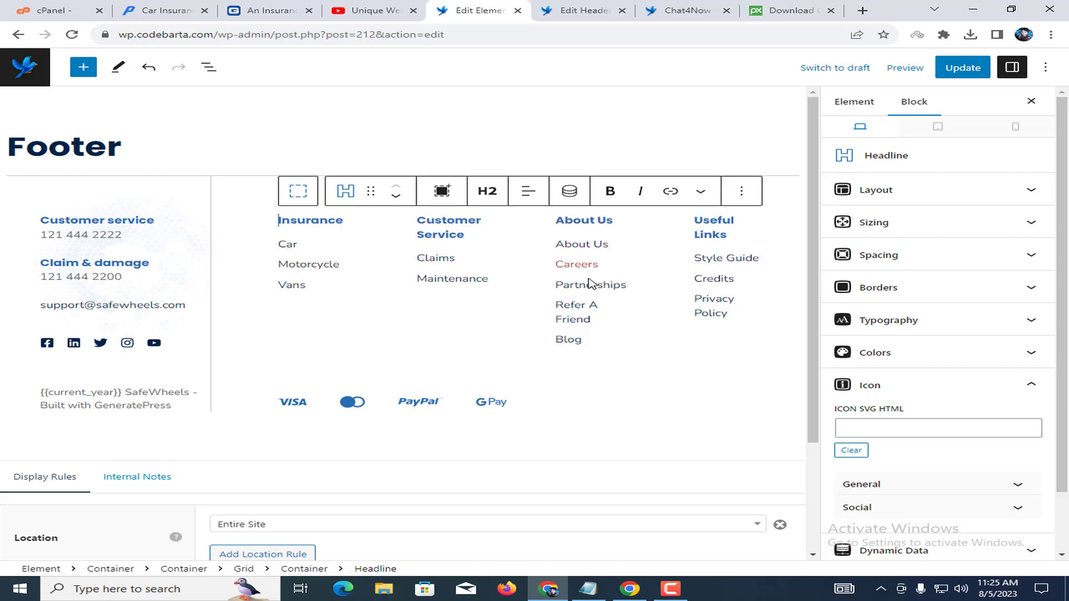
# Inspect the VISA, card, PayPal and GPay payment icons and their container.
pyautogui.click(301, 405)
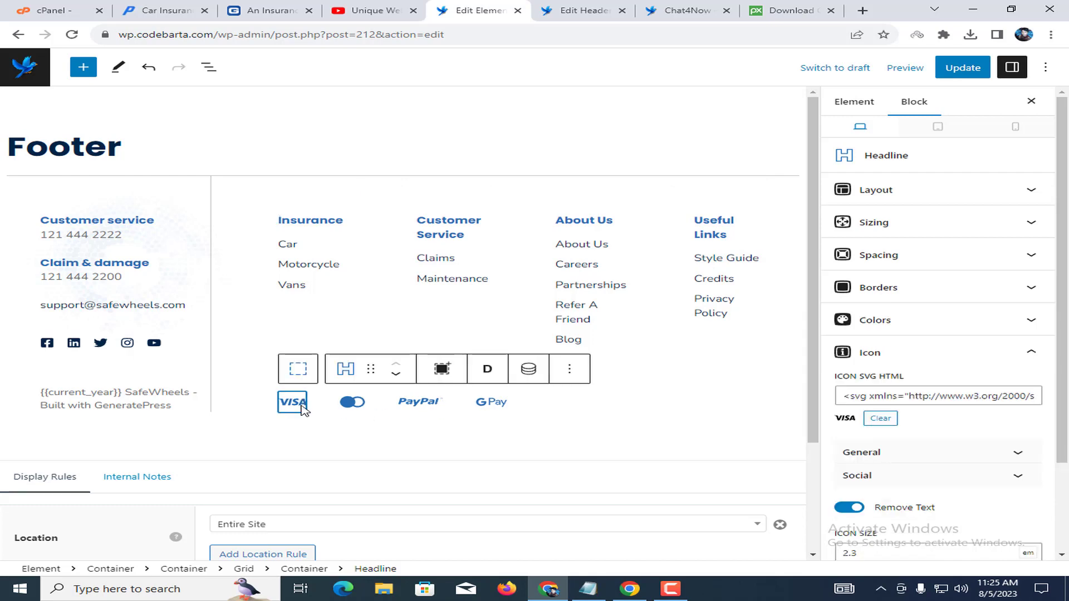
pyautogui.click(363, 405)
pyautogui.click(437, 405)
pyautogui.click(481, 404)
pyautogui.click(336, 402)
pyautogui.click(277, 410)
pyautogui.click(385, 406)
# Replace SafeWheels with Unique Web School in the copyright line and update the Footer element.
pyautogui.click(157, 393)
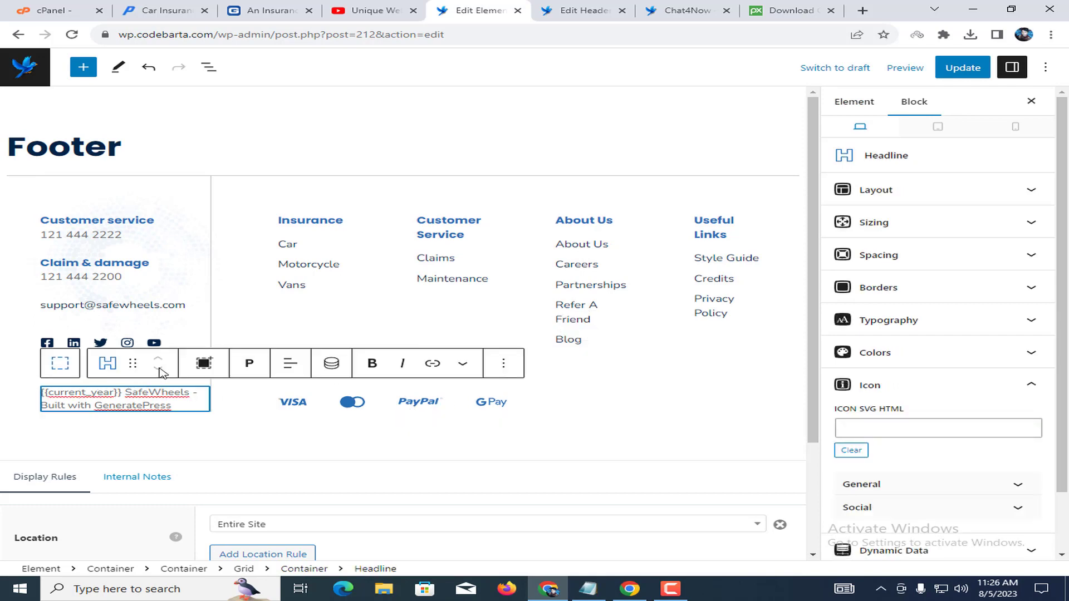
pyautogui.click(371, 12)
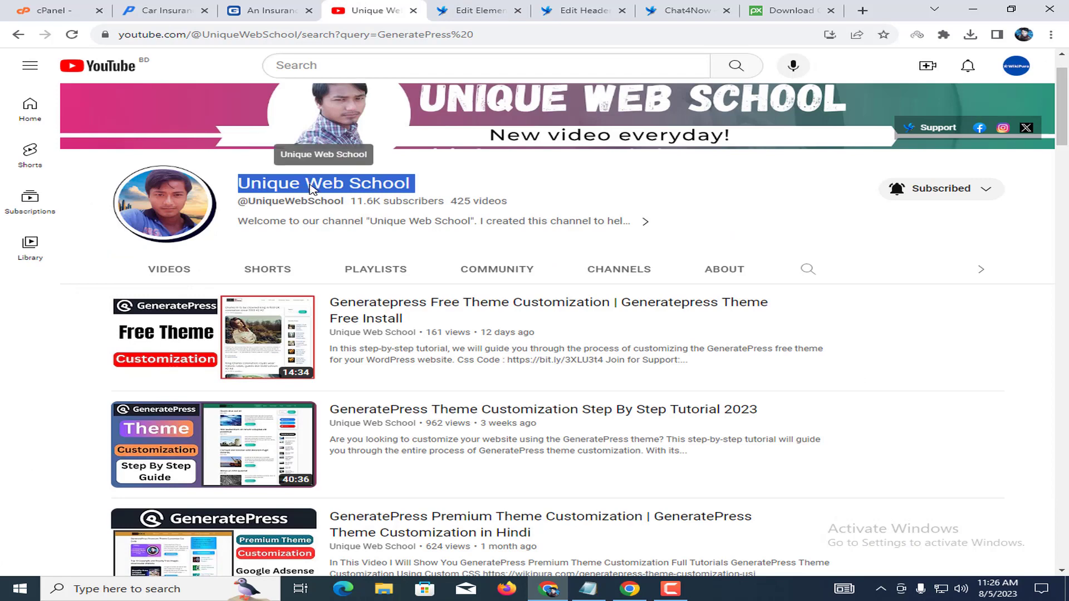
pyautogui.click(473, 10)
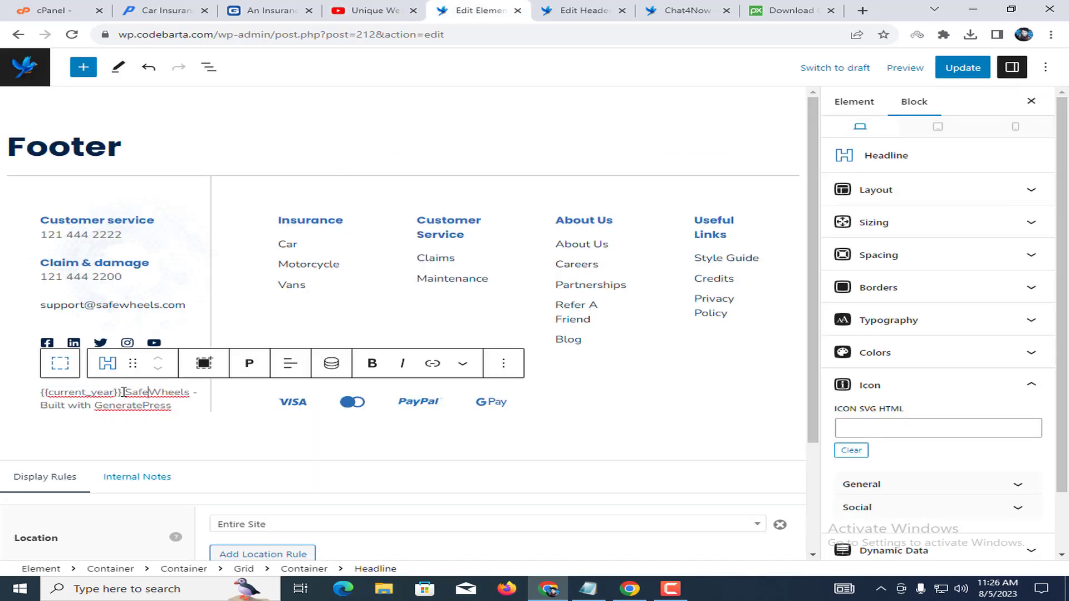
pyautogui.moveTo(170, 391); pyautogui.dragTo(187, 392)
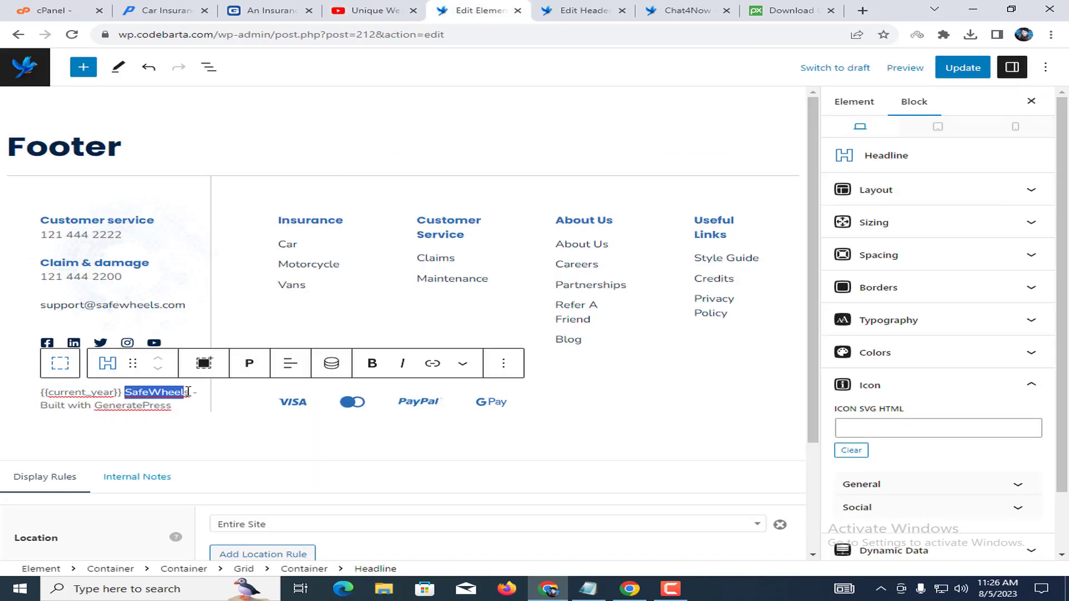
pyautogui.write('Unique Web School')
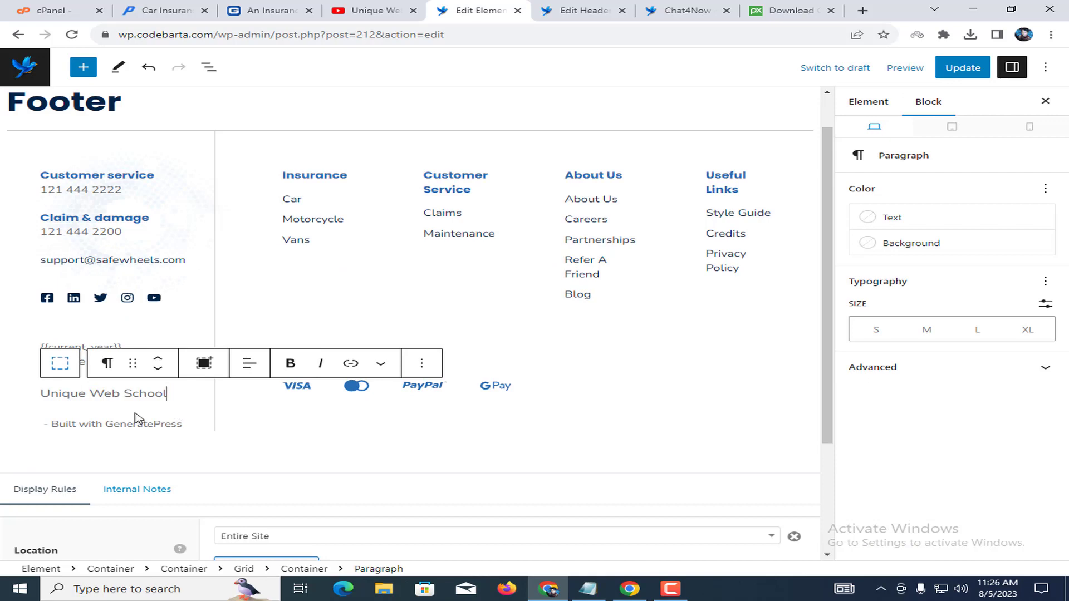
pyautogui.hotkey('ctrl', 'z')
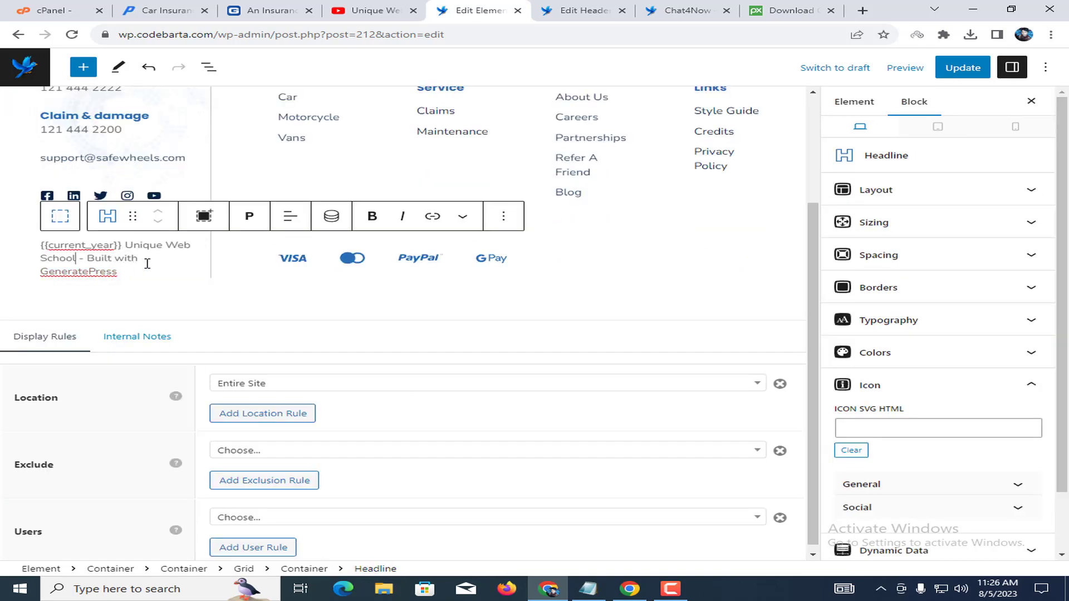
pyautogui.scroll(3, 437, 175)
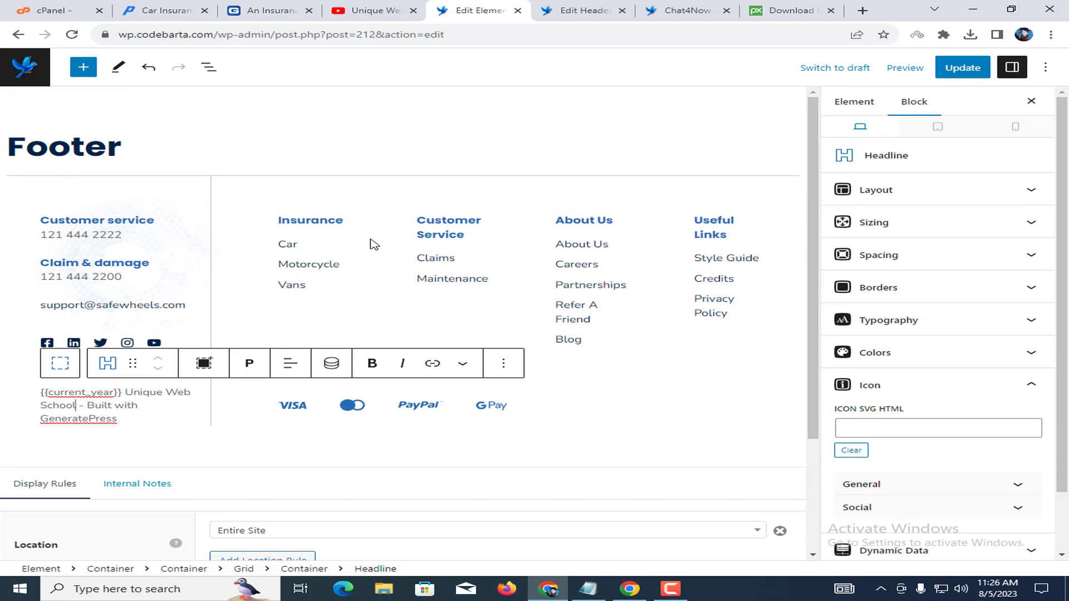
pyautogui.click(946, 66)
pyautogui.click(685, 10)
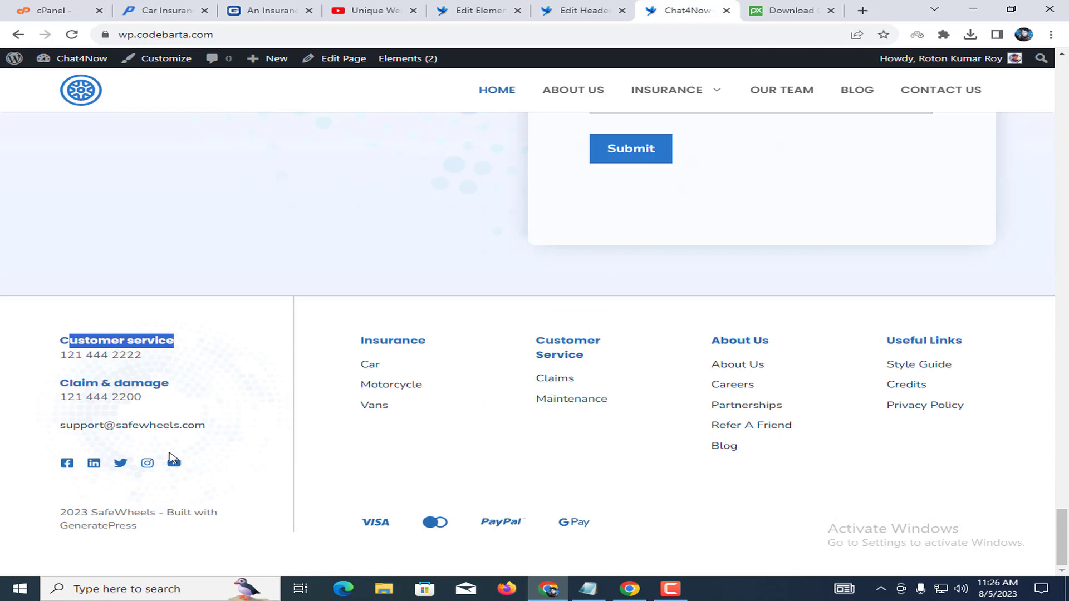
# Select the live footer text, then close the Header merge editing tab.
pyautogui.moveTo(8, 342); pyautogui.dragTo(818, 543)
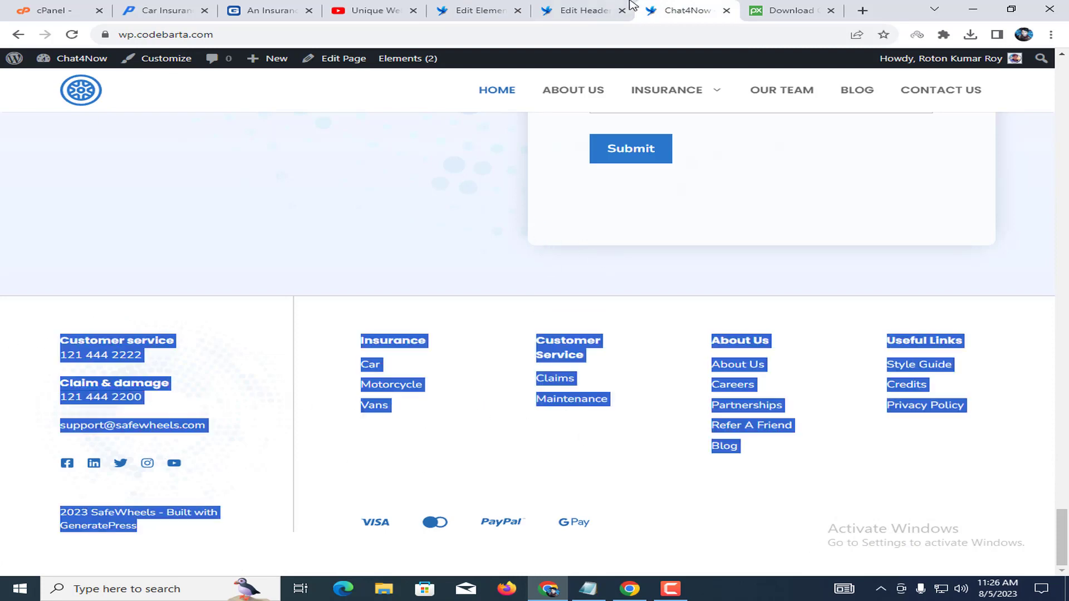
pyautogui.click(582, 10)
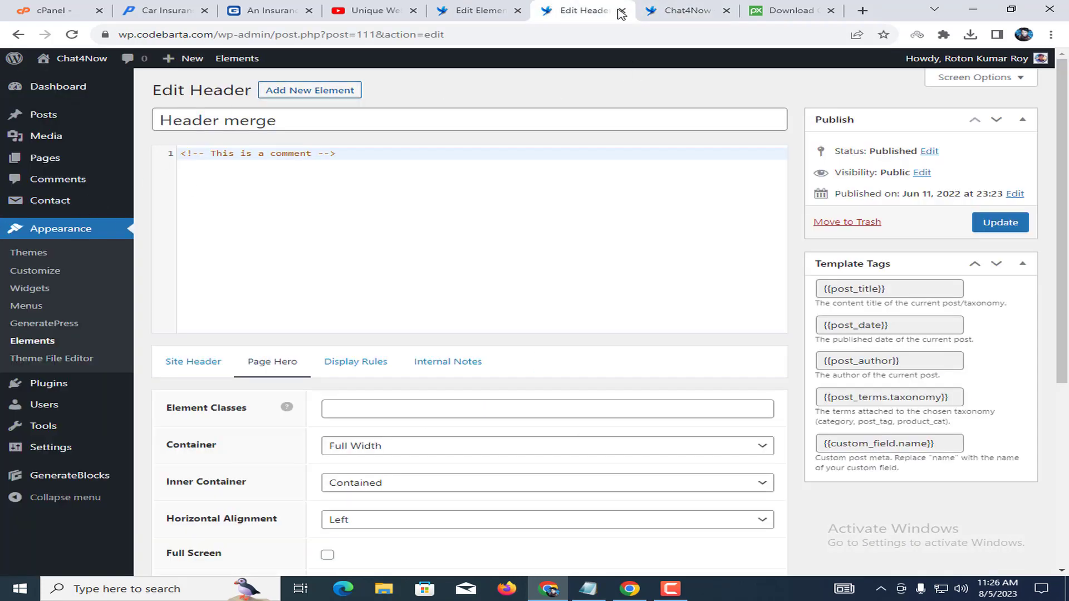
pyautogui.click(622, 11)
pyautogui.click(479, 10)
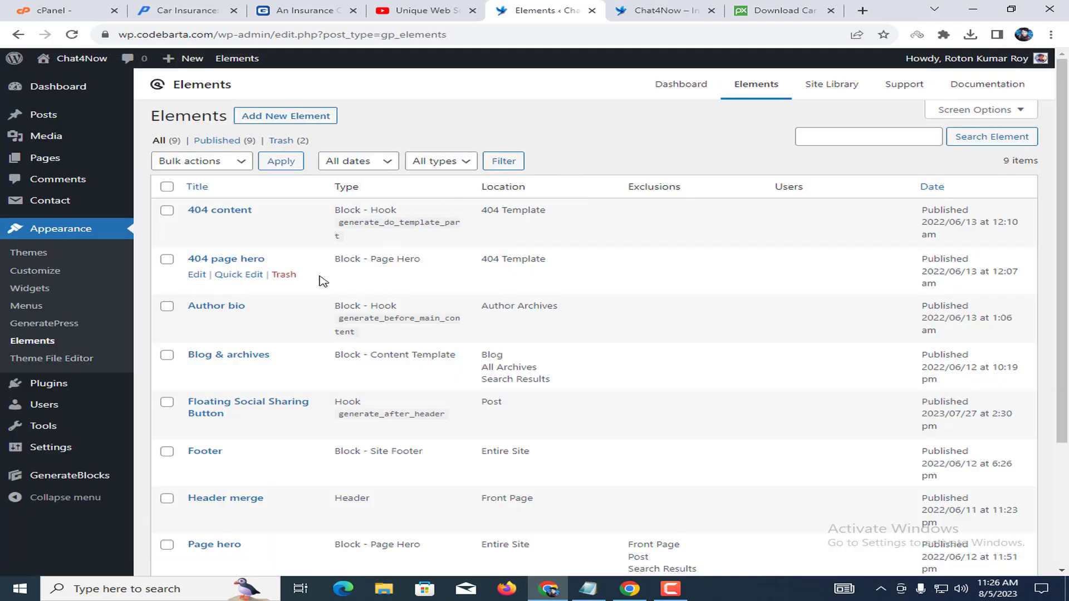
# Open the Author bio element, inspect its description block, and leave without saving.
pyautogui.click(196, 320)
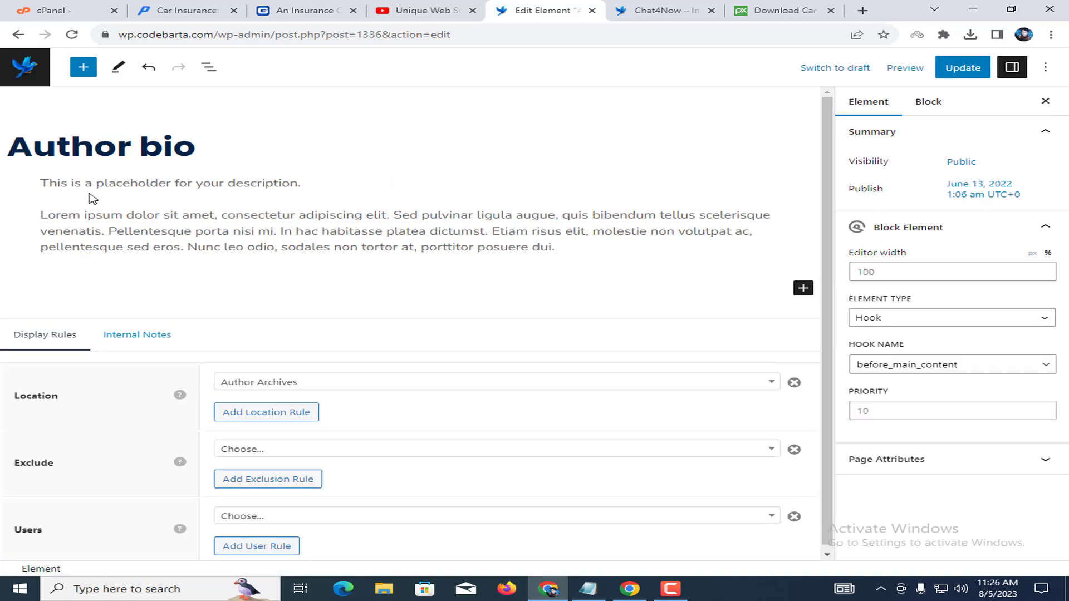
pyautogui.click(195, 238)
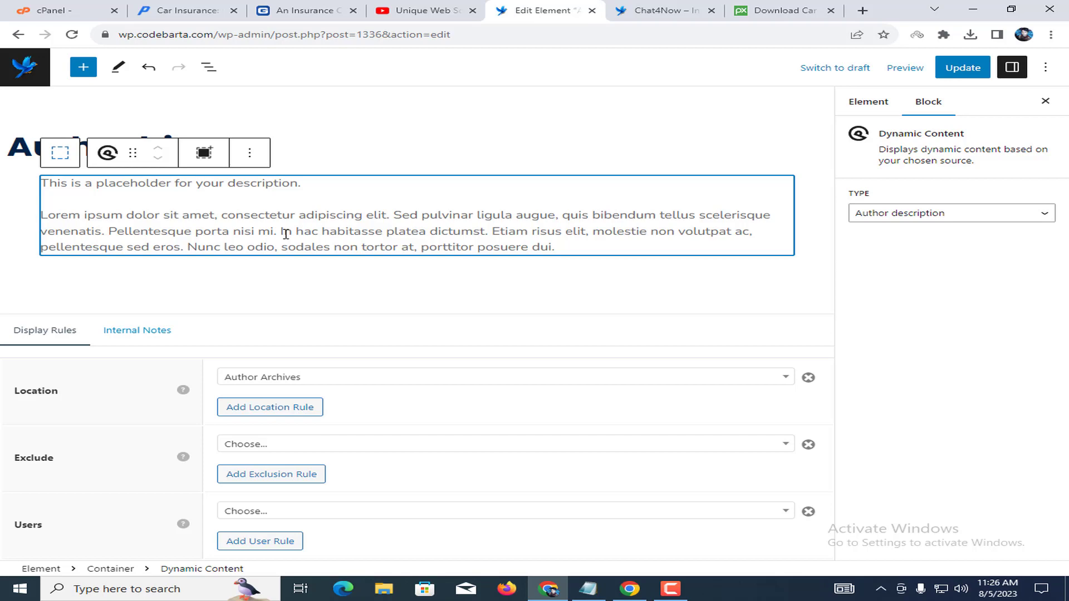
pyautogui.moveTo(63, 231); pyautogui.dragTo(461, 247)
pyautogui.click(45, 74)
pyautogui.click(636, 112)
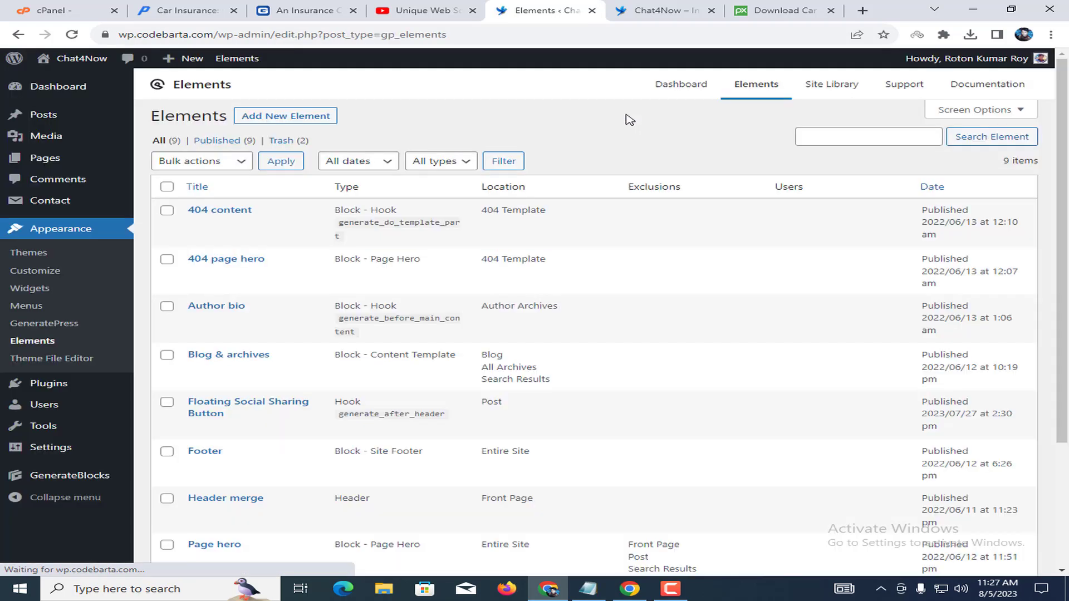
# Open the 404 content element and inspect its illustration and 'Sorry! This page is not available.' text.
pyautogui.click(199, 228)
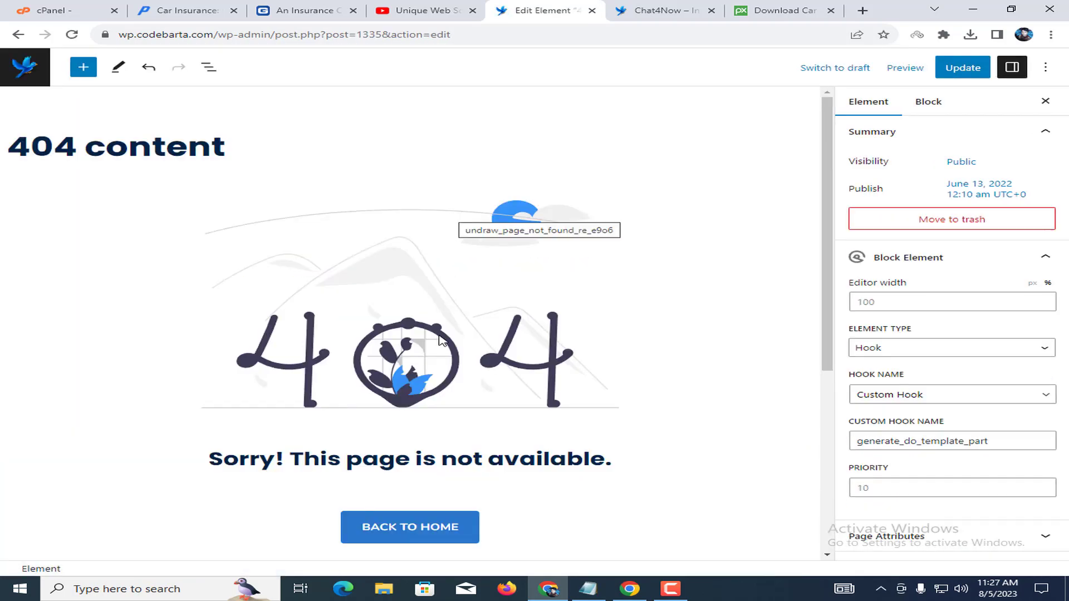
pyautogui.click(360, 363)
pyautogui.scroll(-2, 485, 382)
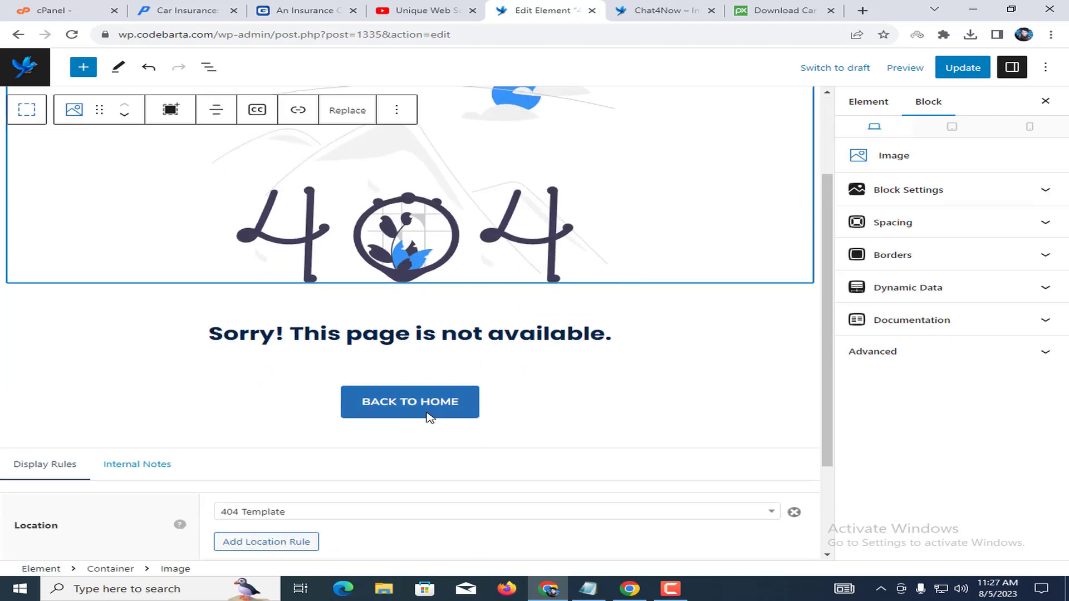
pyautogui.scroll(2, 485, 356)
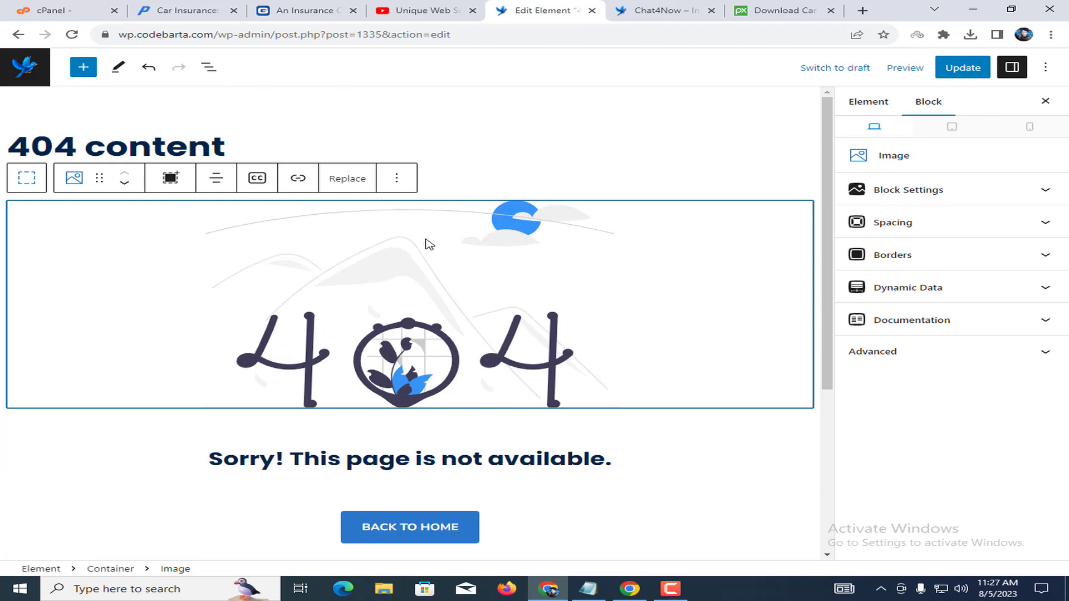
# Leave the 404 element editor without saving and browse the Elements list.
pyautogui.click(12, 71)
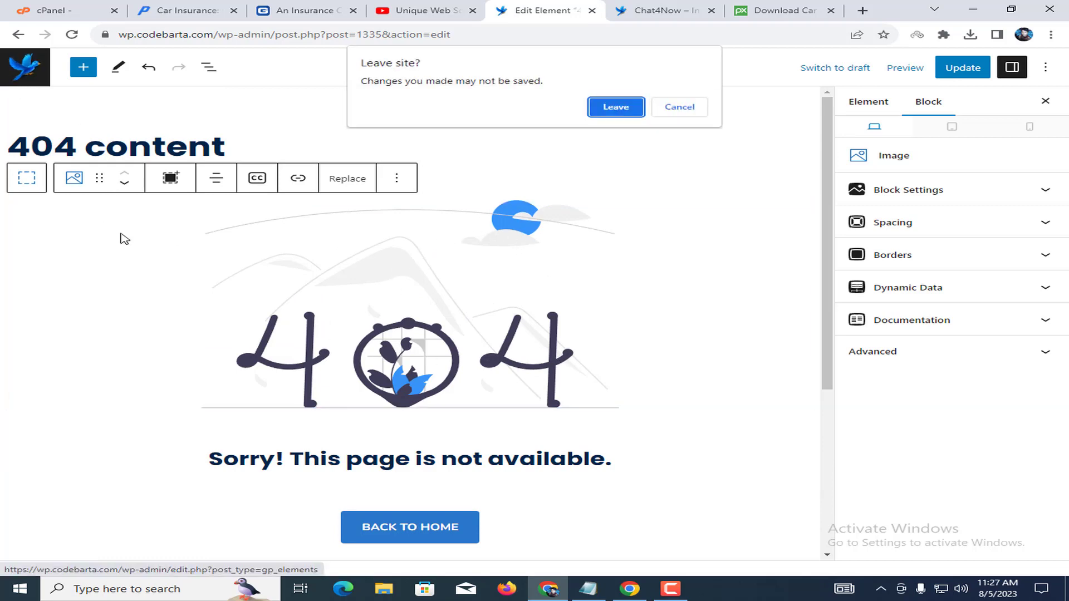
pyautogui.click(639, 114)
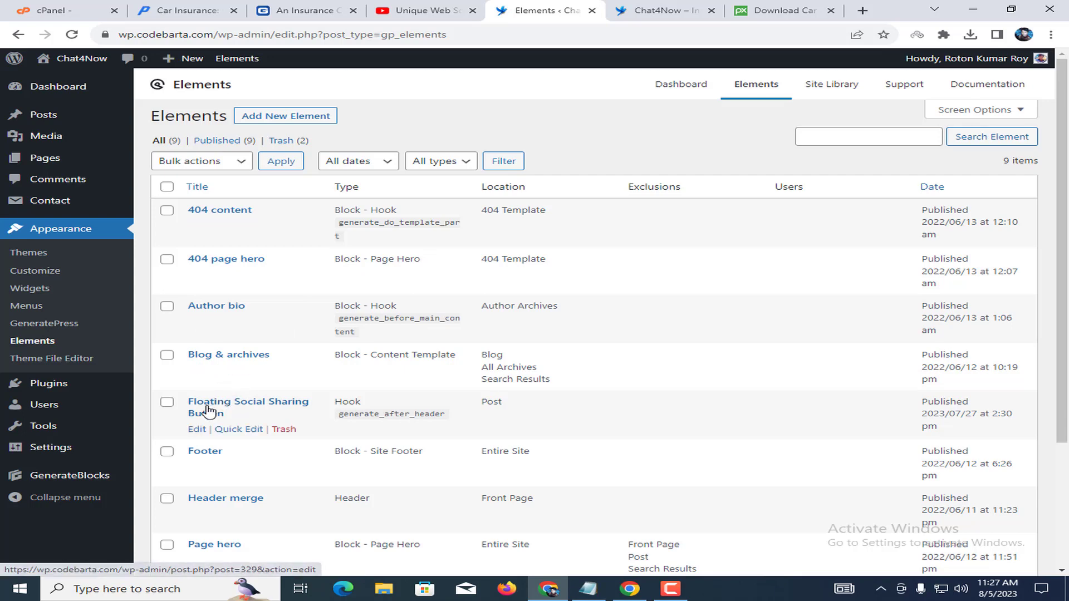
pyautogui.scroll(-1, 326, 412)
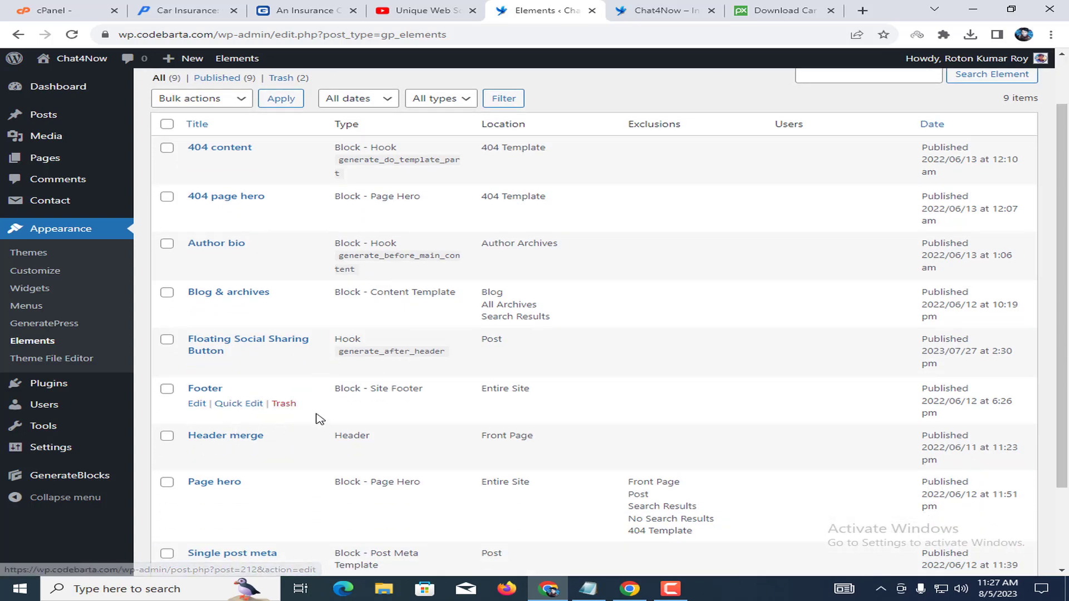
pyautogui.scroll(-1, 329, 419)
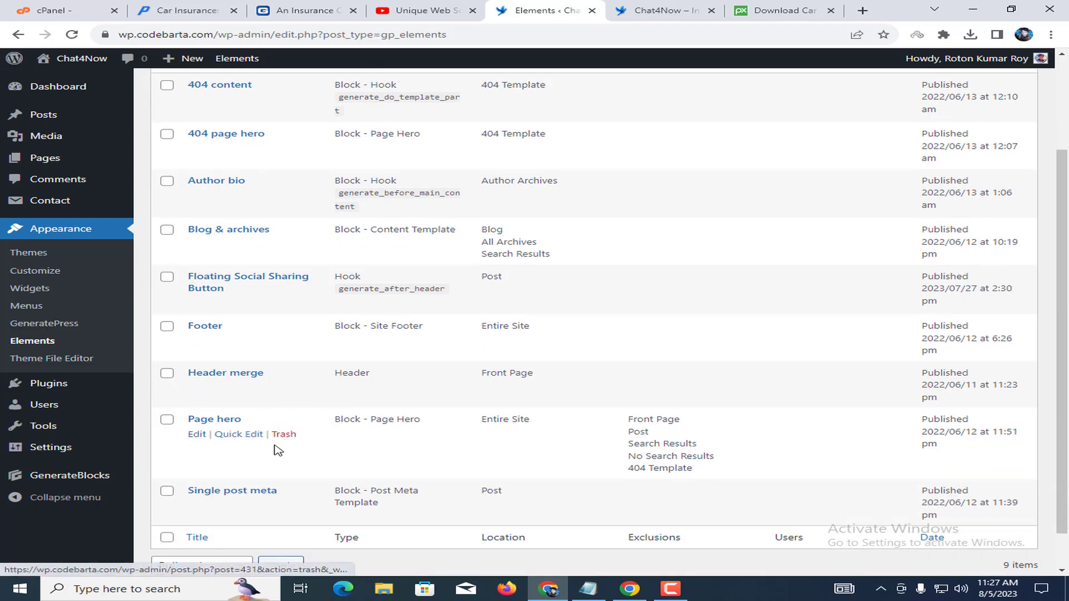
pyautogui.scroll(-1, 335, 419)
pyautogui.click(199, 392)
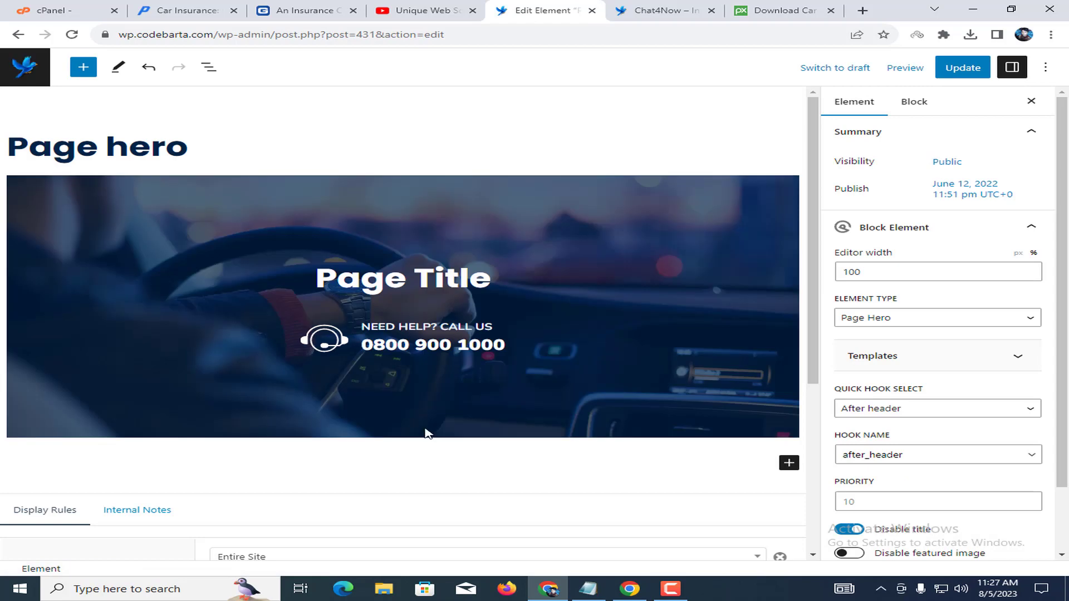
pyautogui.click(559, 293)
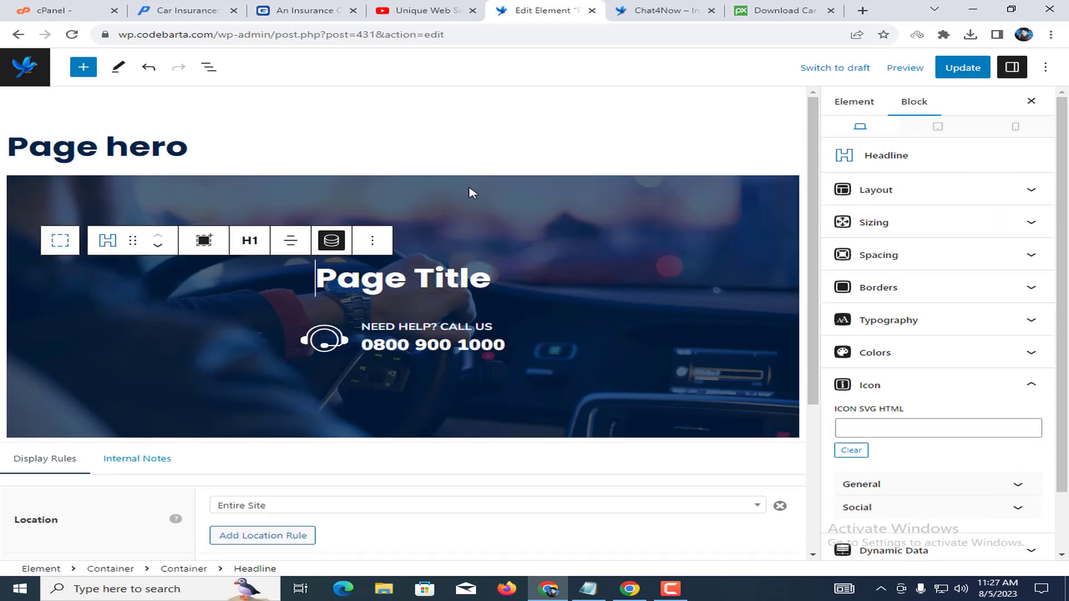
pyautogui.click(419, 193)
pyautogui.click(347, 283)
pyautogui.scroll(-4, 380, 417)
pyautogui.scroll(4, 372, 350)
pyautogui.click(44, 79)
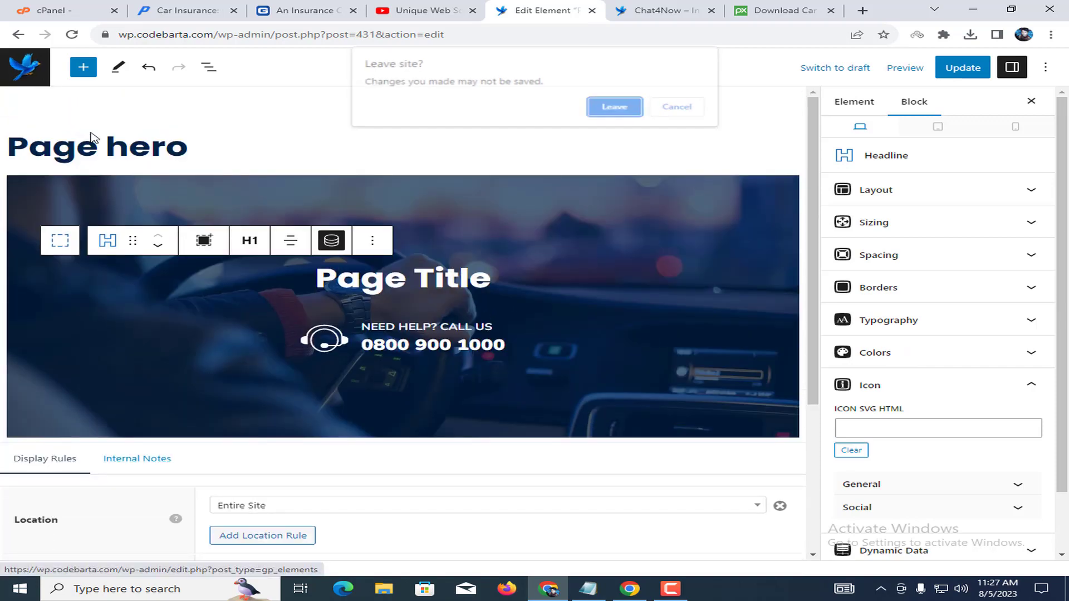
pyautogui.click(615, 106)
pyautogui.scroll(-3, 223, 423)
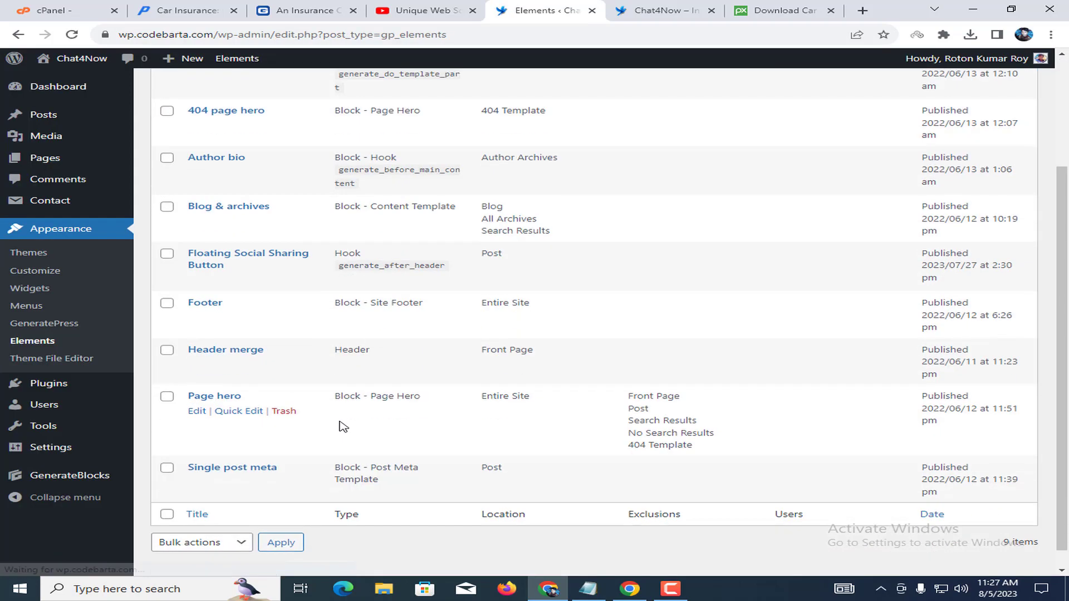
pyautogui.click(197, 463)
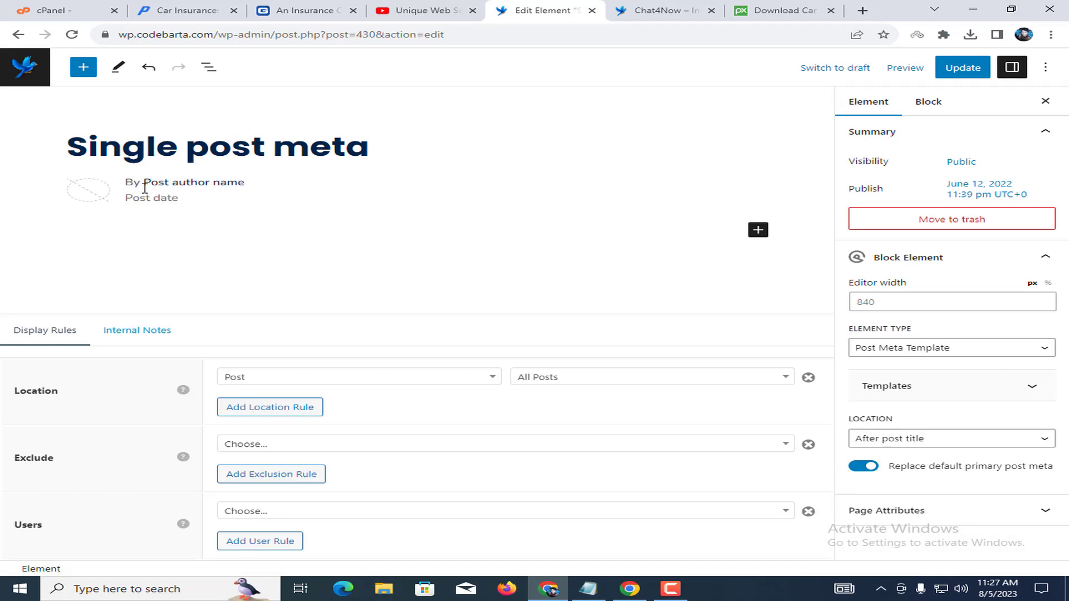
pyautogui.click(186, 199)
pyautogui.doubleClick(175, 200)
pyautogui.click(191, 200)
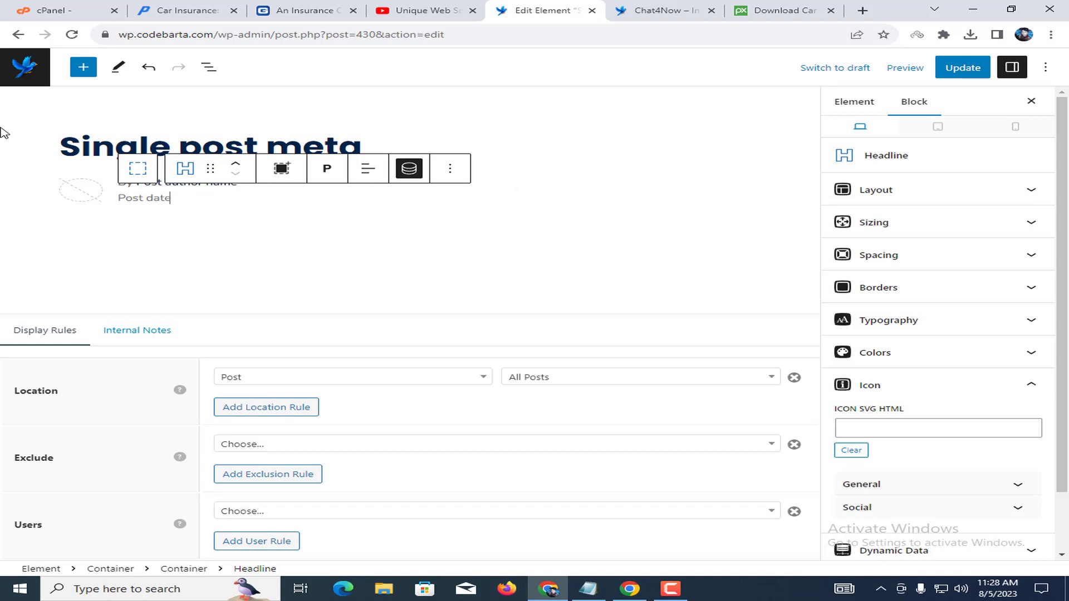
pyautogui.click(29, 70)
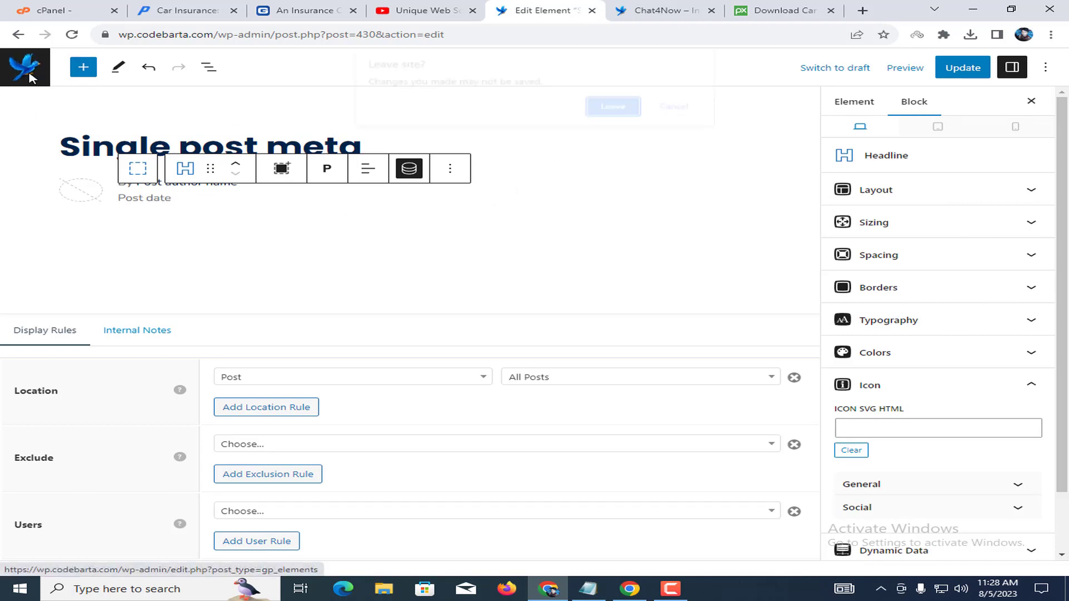
pyautogui.click(614, 107)
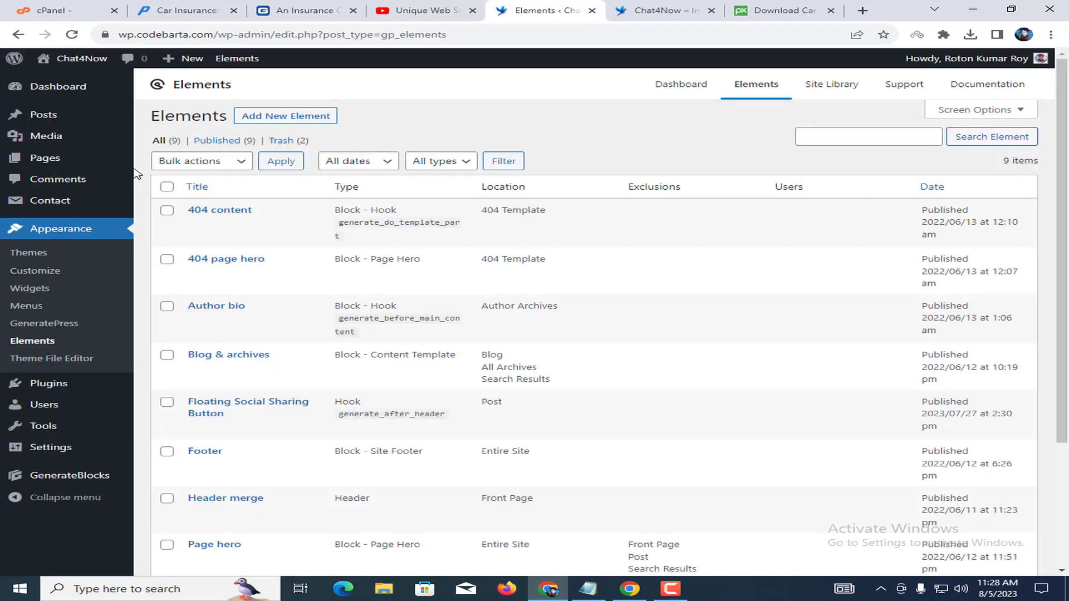
# From the Pages list, open the 'About us' page editor in a new tab, skim it, and close it.
pyautogui.click(71, 162)
pyautogui.rightClick(195, 194)
pyautogui.click(234, 210)
pyautogui.click(564, 7)
pyautogui.click(677, 10)
pyautogui.click(581, 10)
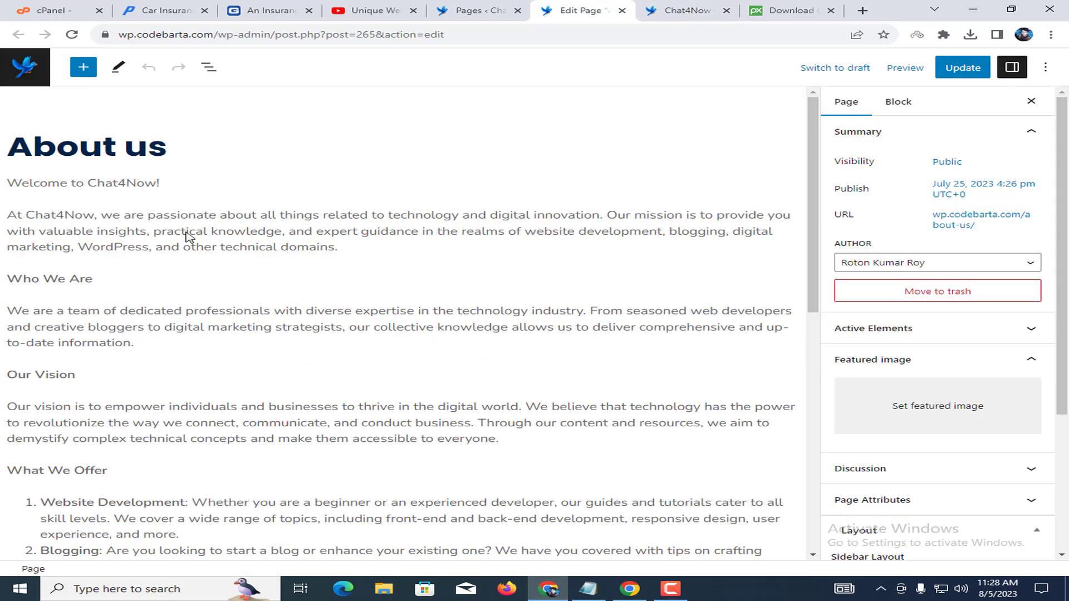
pyautogui.scroll(-10, 167, 212)
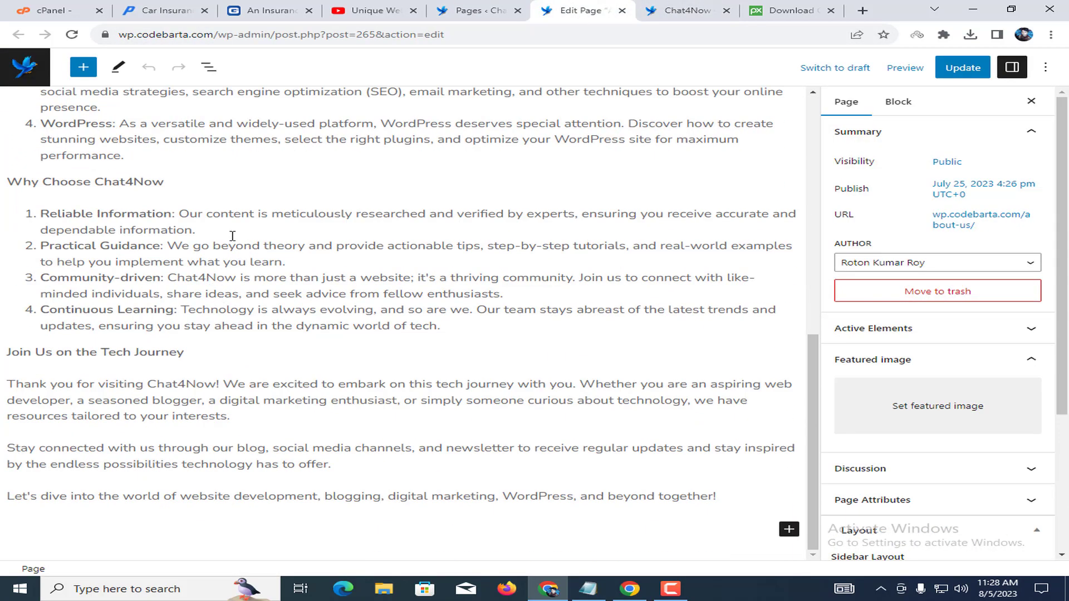
pyautogui.click(622, 10)
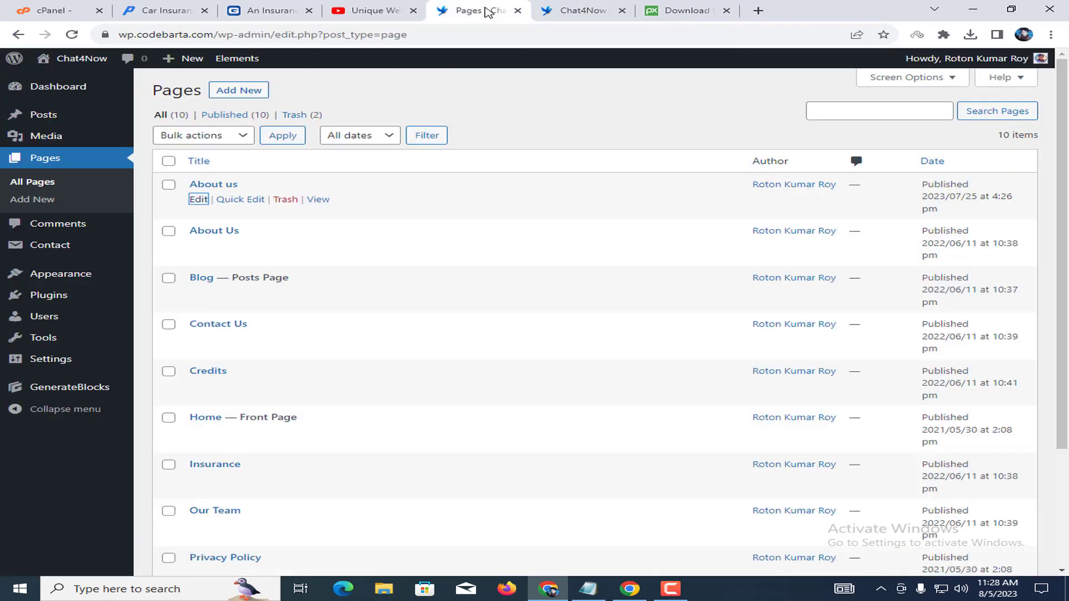
# Open the 'About Us' page editor in a new tab and scroll into its content.
pyautogui.rightClick(206, 253)
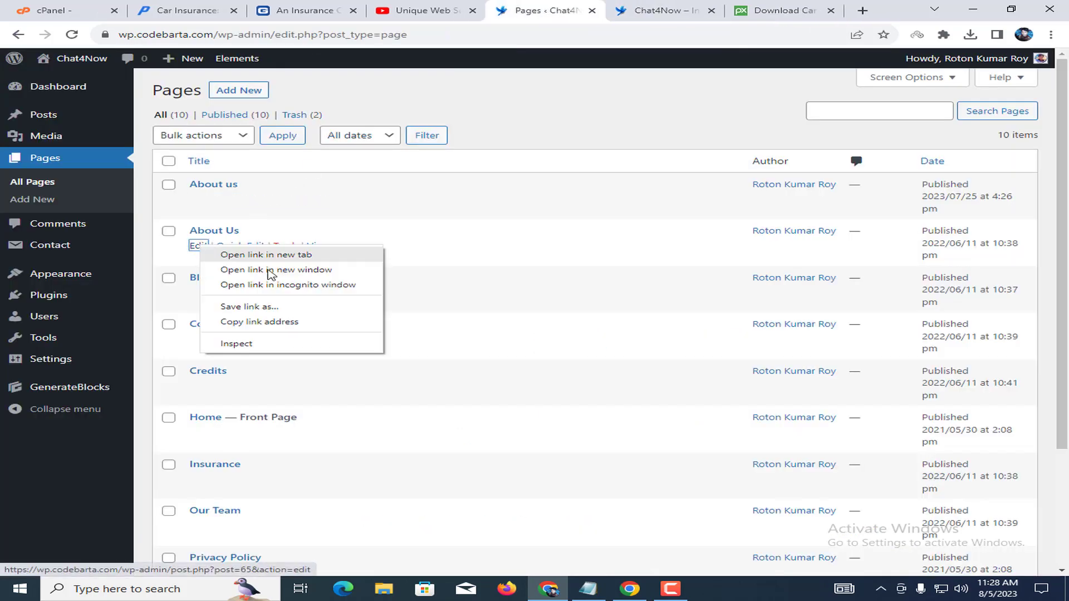
pyautogui.click(245, 254)
pyautogui.click(579, 10)
pyautogui.click(473, 10)
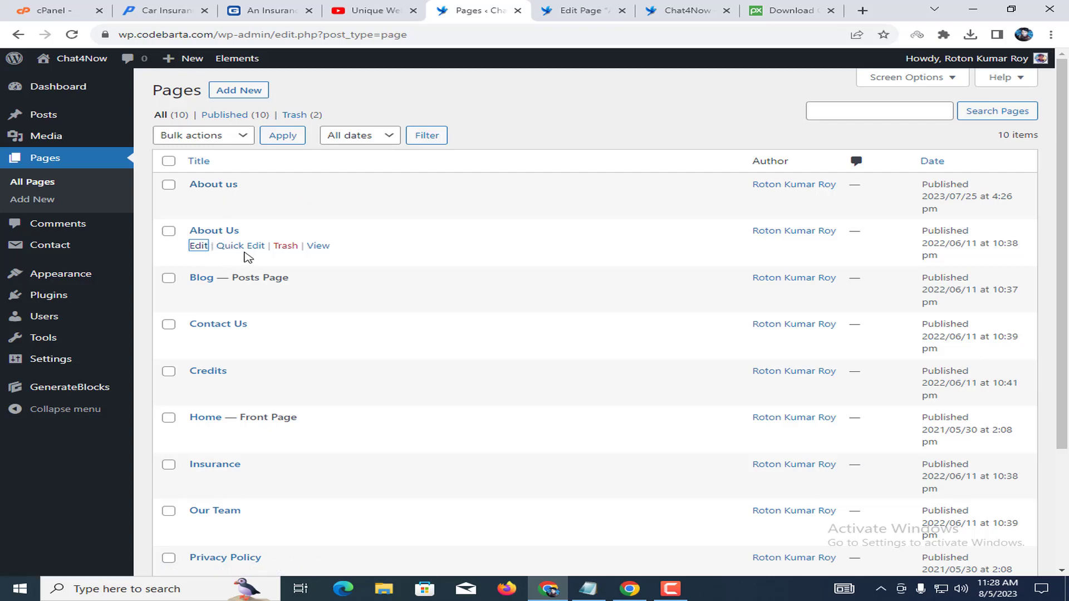
pyautogui.click(580, 11)
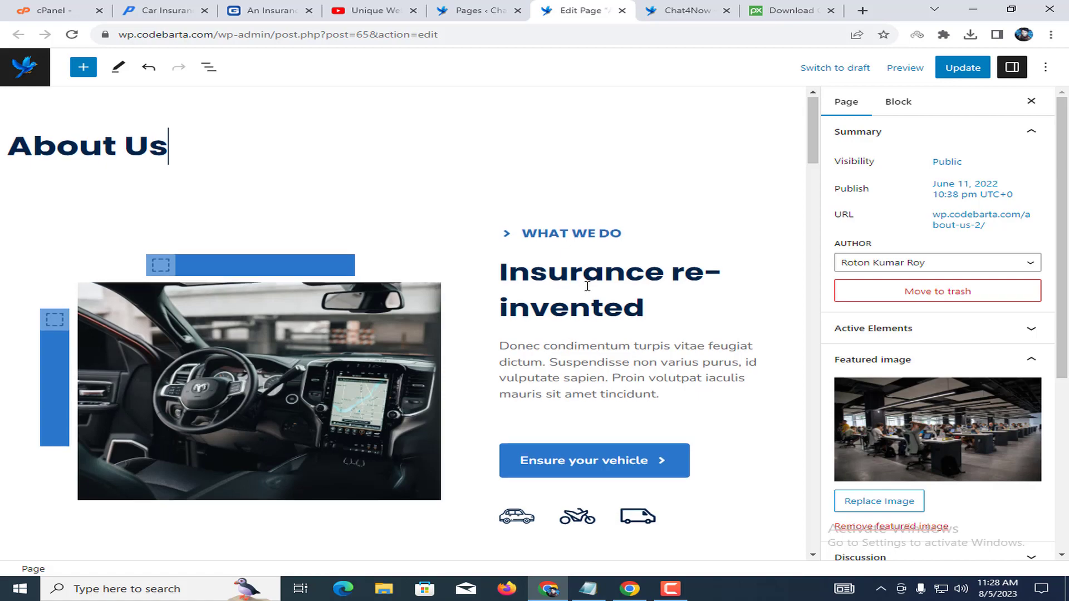
pyautogui.scroll(-3, 585, 285)
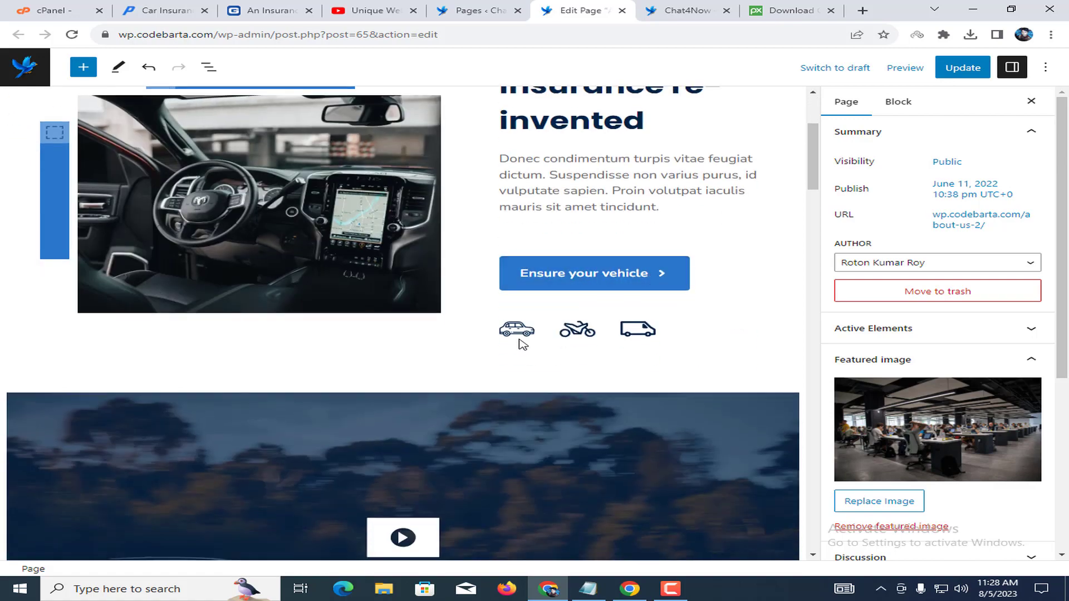
pyautogui.scroll(-6, 520, 342)
pyautogui.scroll(-14, 502, 355)
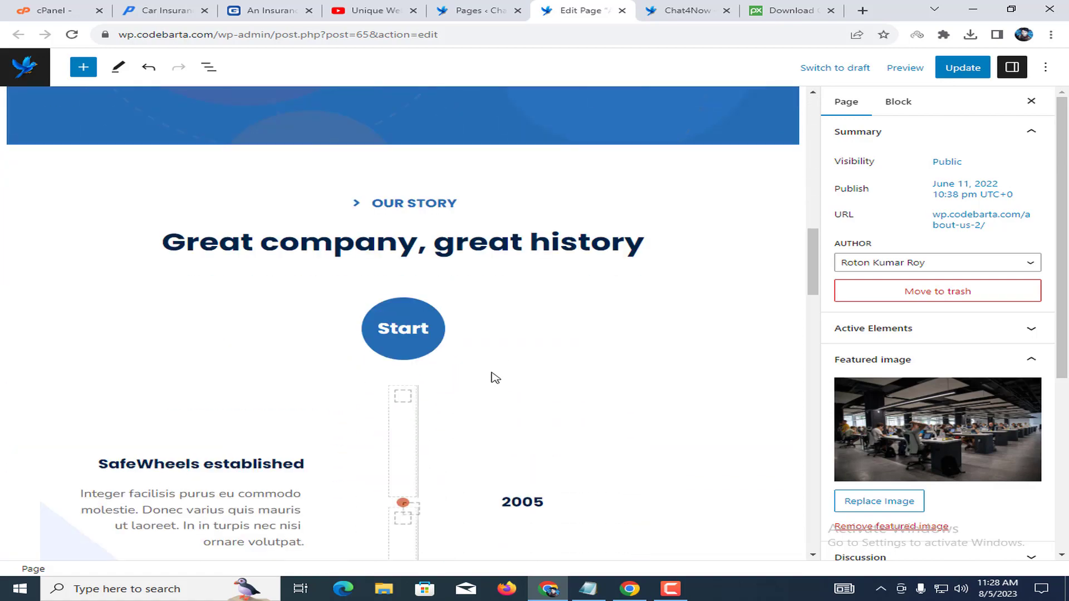
# Review the About Us company-history timeline, then close the editor without saving.
pyautogui.click(295, 390)
pyautogui.scroll(-12, 614, 299)
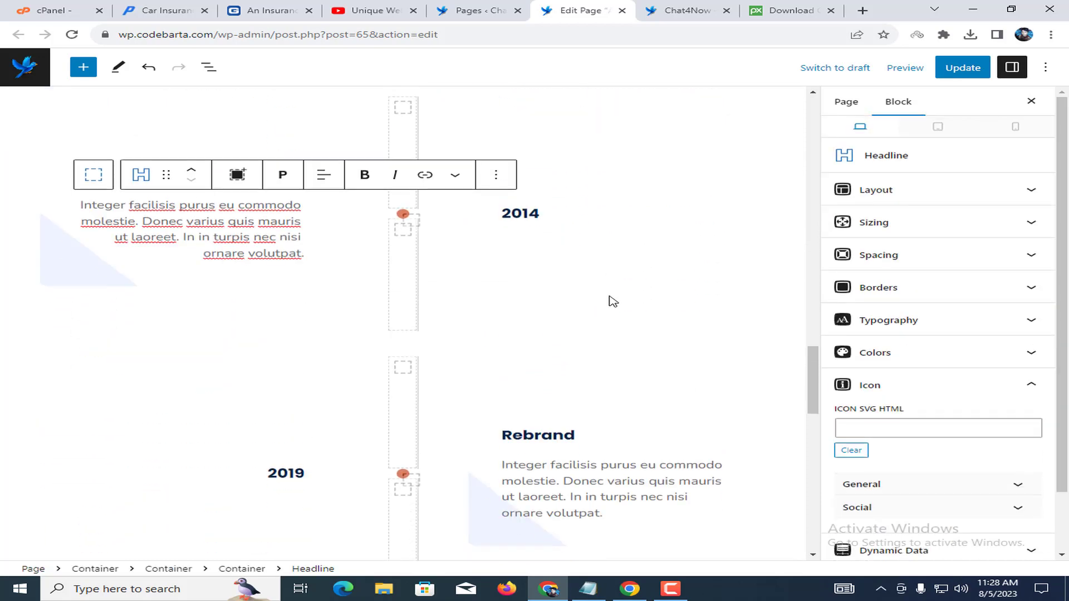
pyautogui.scroll(-6, 650, 302)
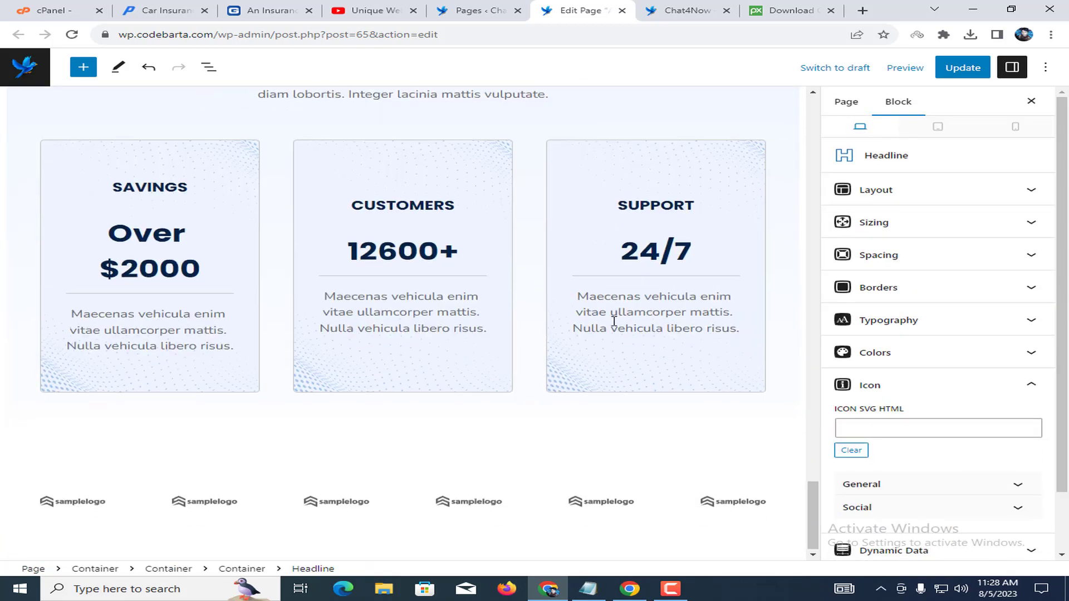
pyautogui.scroll(18, 597, 136)
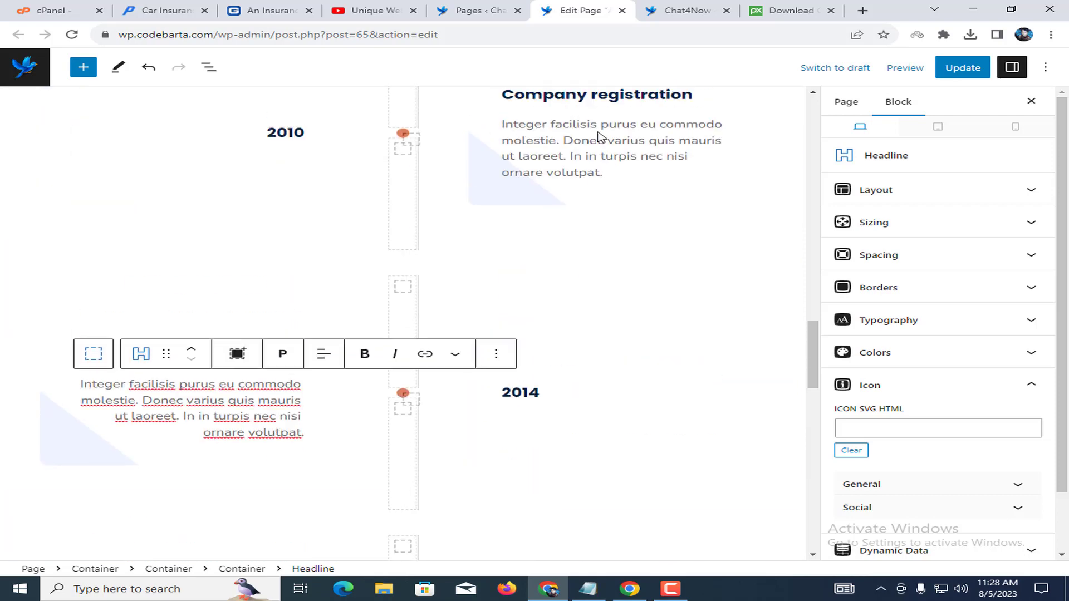
pyautogui.scroll(4, 599, 136)
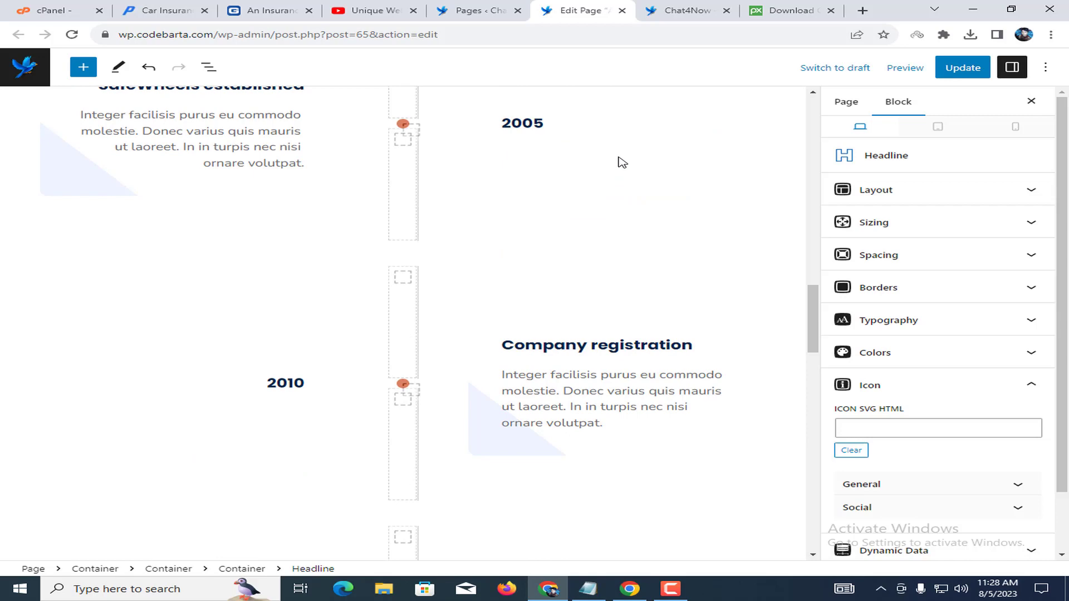
pyautogui.scroll(8, 622, 162)
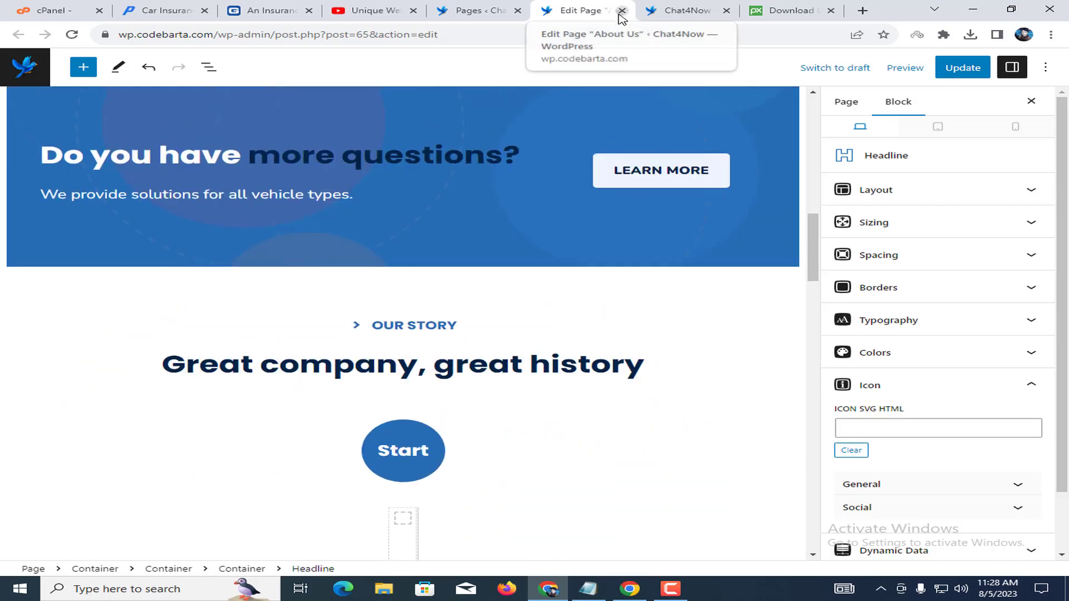
pyautogui.click(622, 10)
pyautogui.click(612, 104)
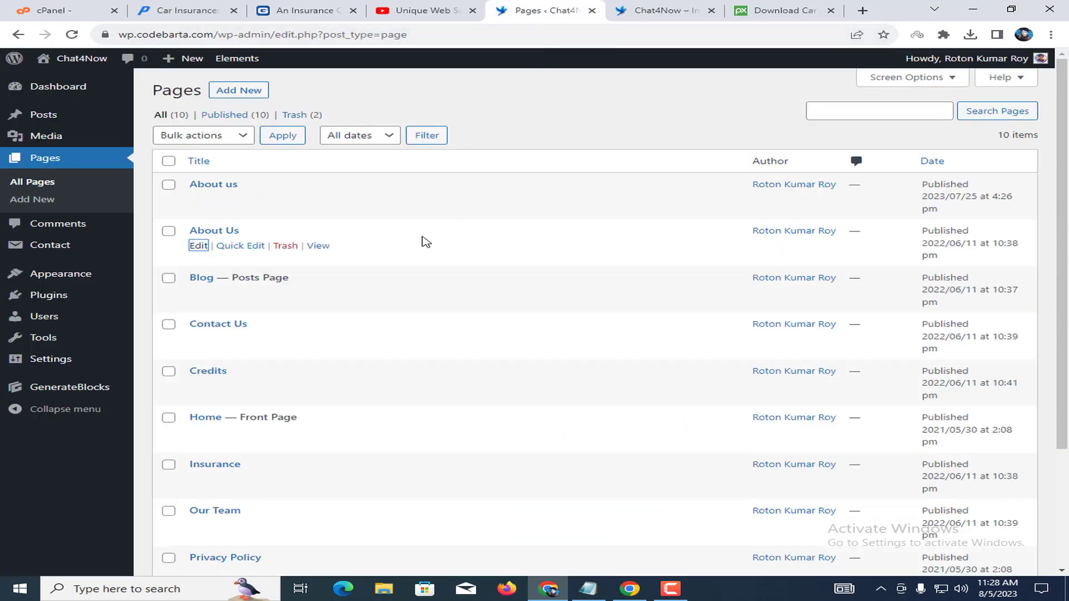
# Open the Contact Us page editor in a new tab and close the previous editor tab.
pyautogui.rightClick(203, 346)
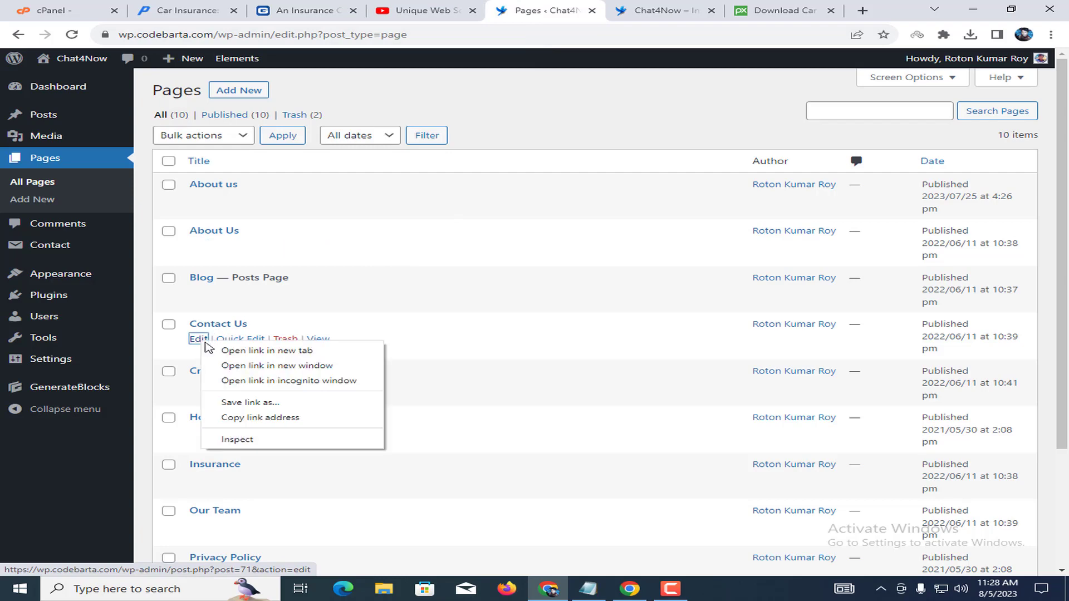
pyautogui.click(241, 353)
pyautogui.click(609, 7)
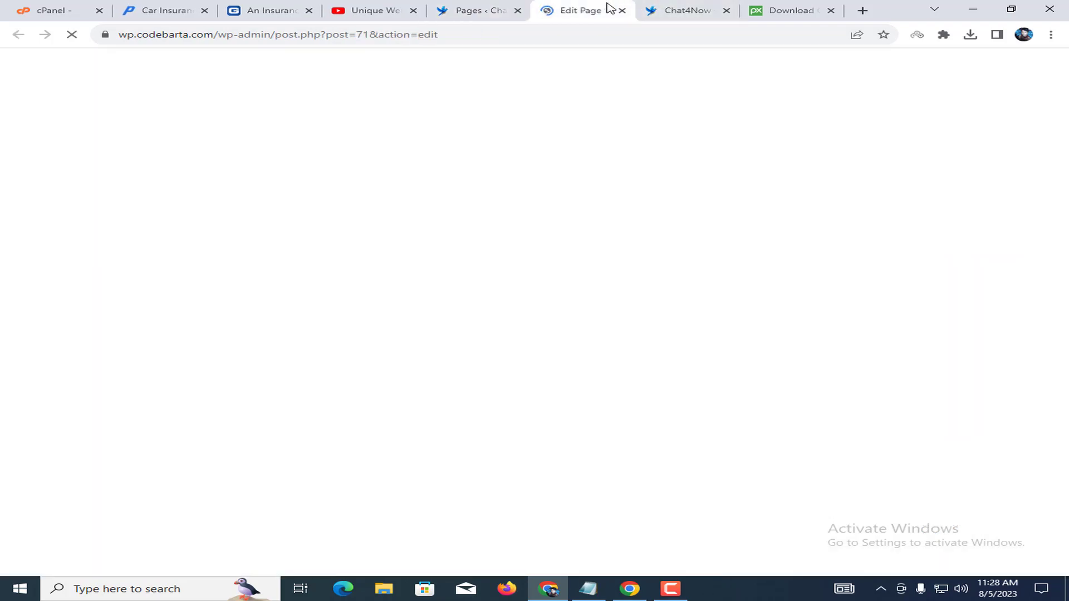
pyautogui.scroll(-1, 420, 322)
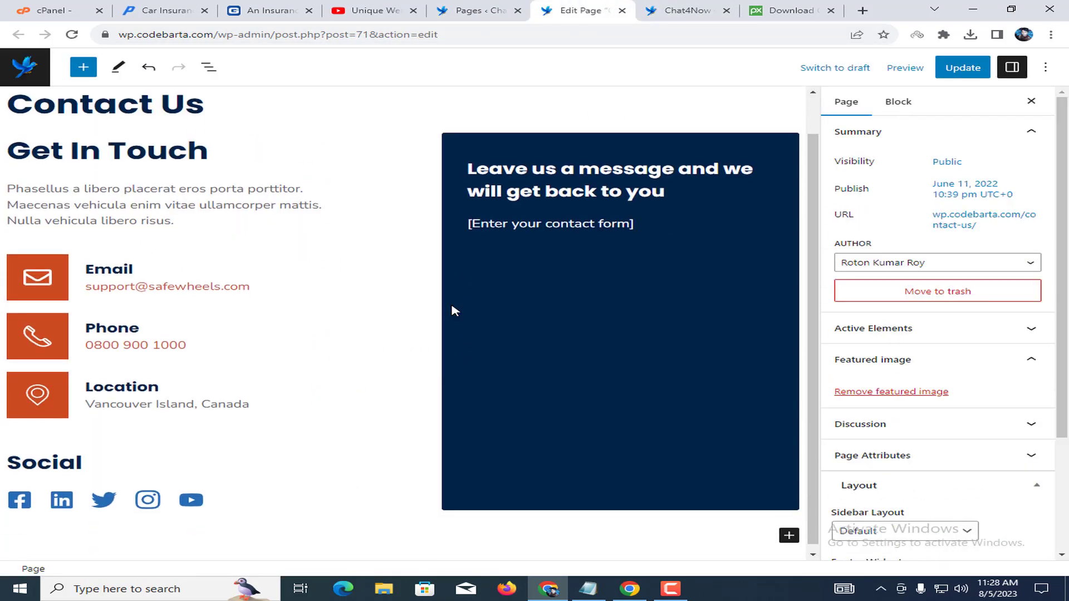
pyautogui.click(622, 10)
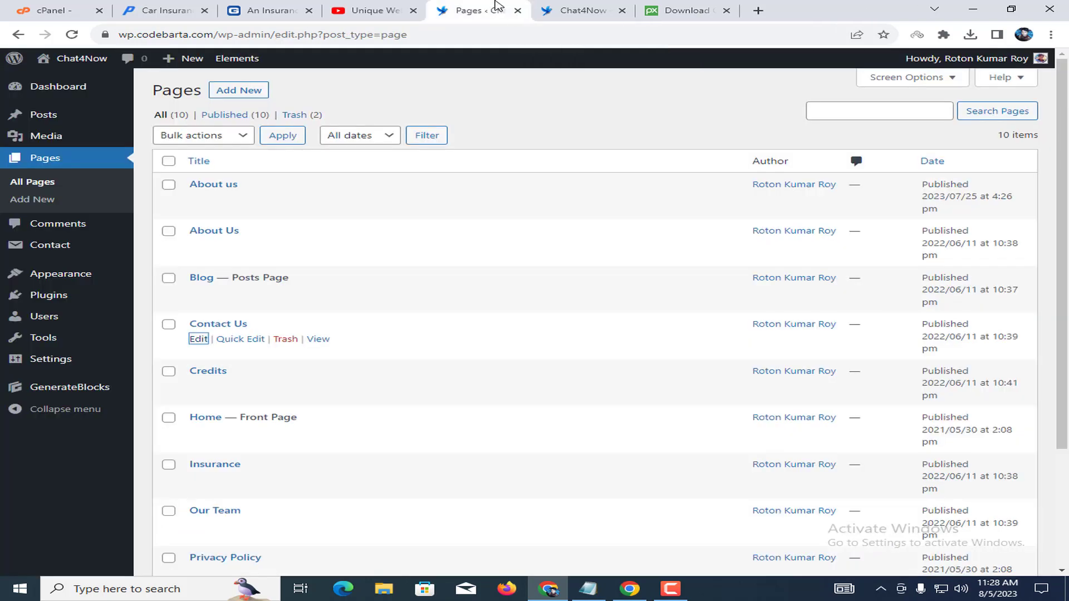
pyautogui.scroll(-3, 265, 382)
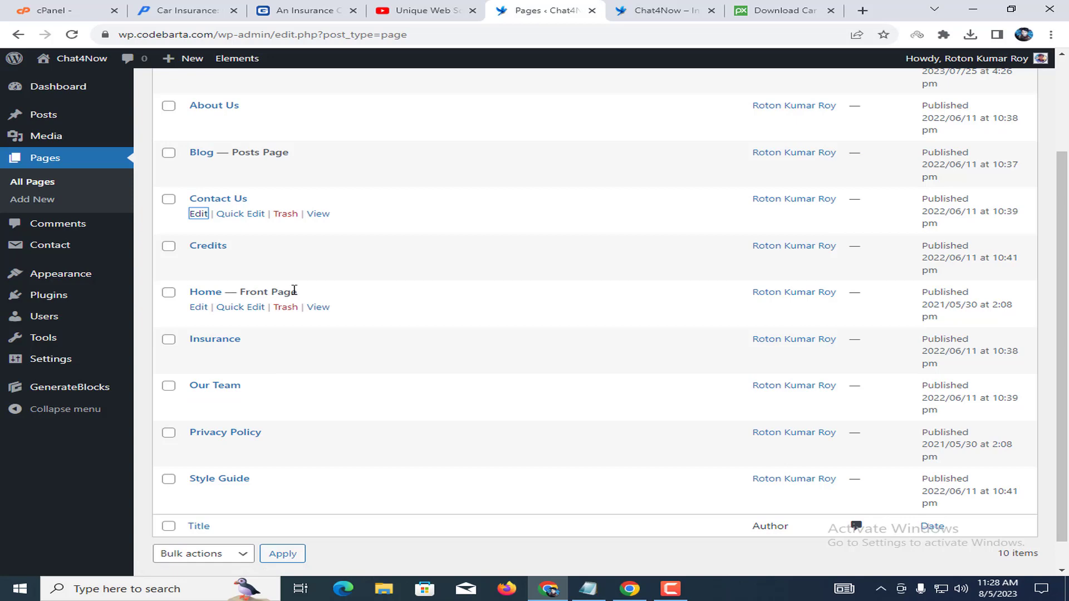
# Open the Insurance page editor, review its £299/£199/£499 pricing tiers, and close it.
pyautogui.rightClick(194, 358)
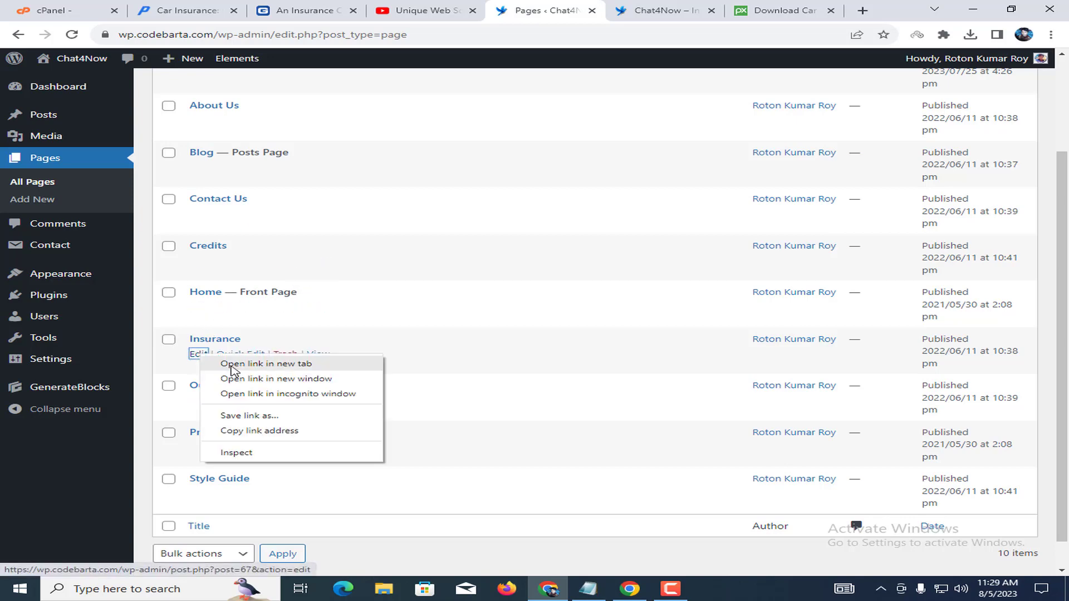
pyautogui.click(245, 364)
pyautogui.click(603, 8)
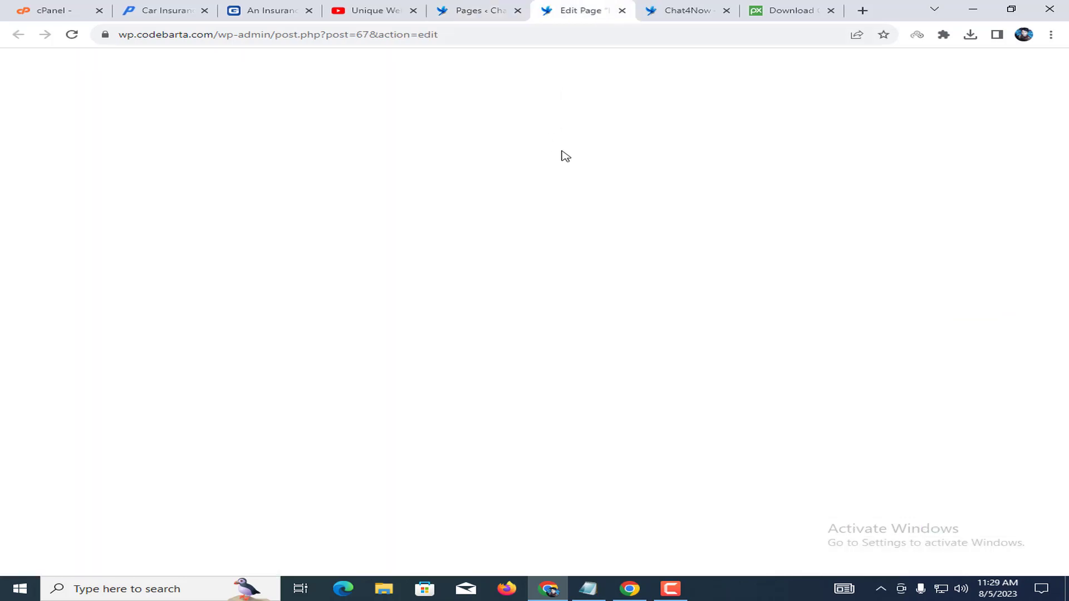
pyautogui.scroll(-9, 426, 314)
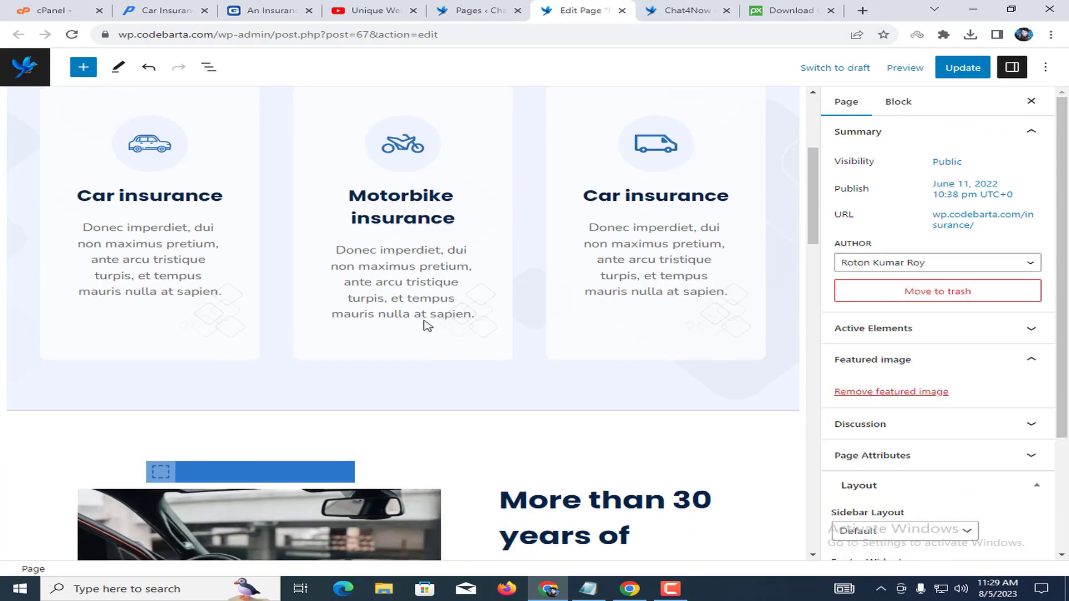
pyautogui.scroll(-14, 516, 269)
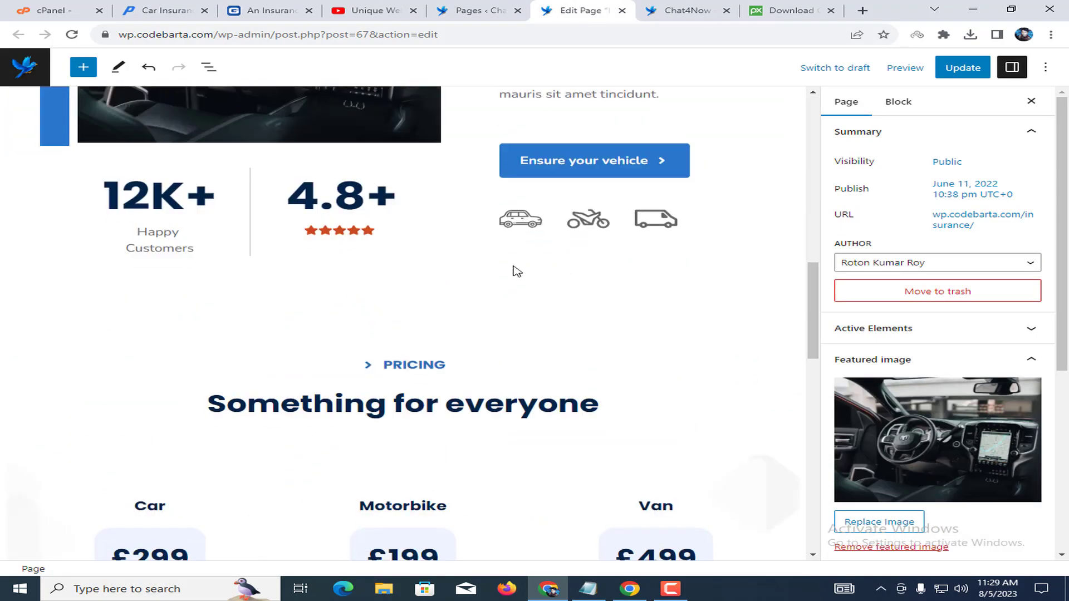
pyautogui.scroll(2, 489, 326)
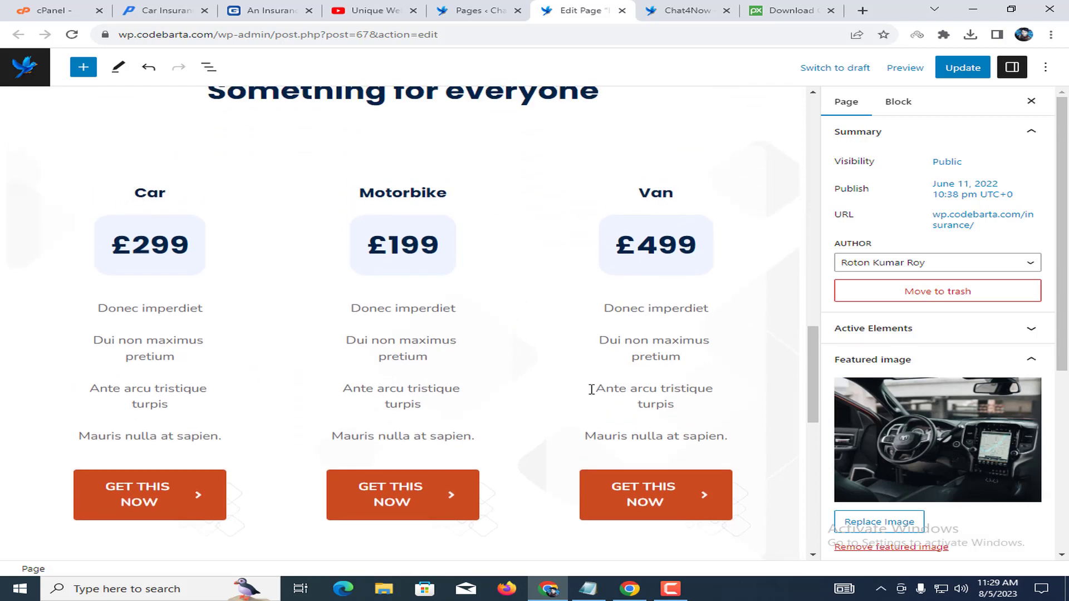
pyautogui.scroll(-4, 540, 353)
pyautogui.scroll(2, 562, 156)
pyautogui.scroll(-8, 537, 243)
pyautogui.scroll(4, 531, 227)
pyautogui.click(622, 11)
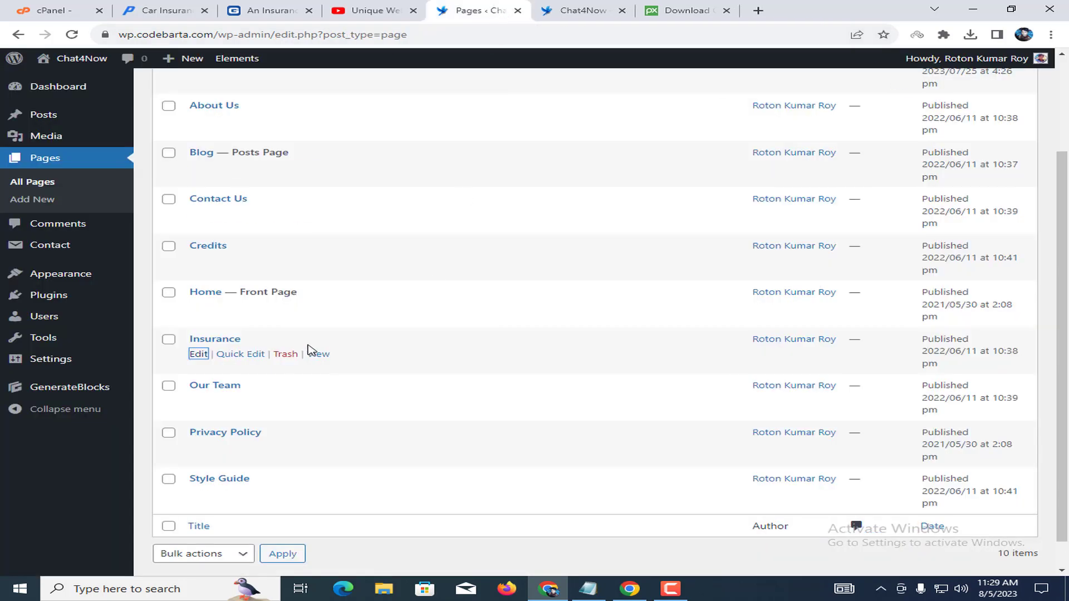
# Open the Our Team page editor in a new tab, skim it, and close it.
pyautogui.rightClick(199, 401)
pyautogui.click(245, 410)
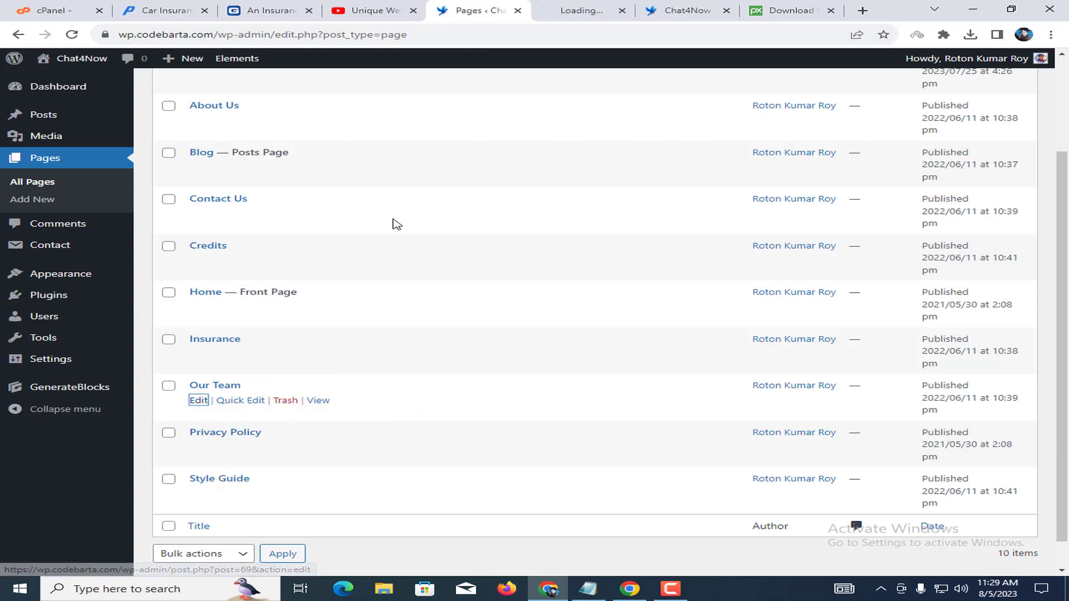
pyautogui.click(582, 10)
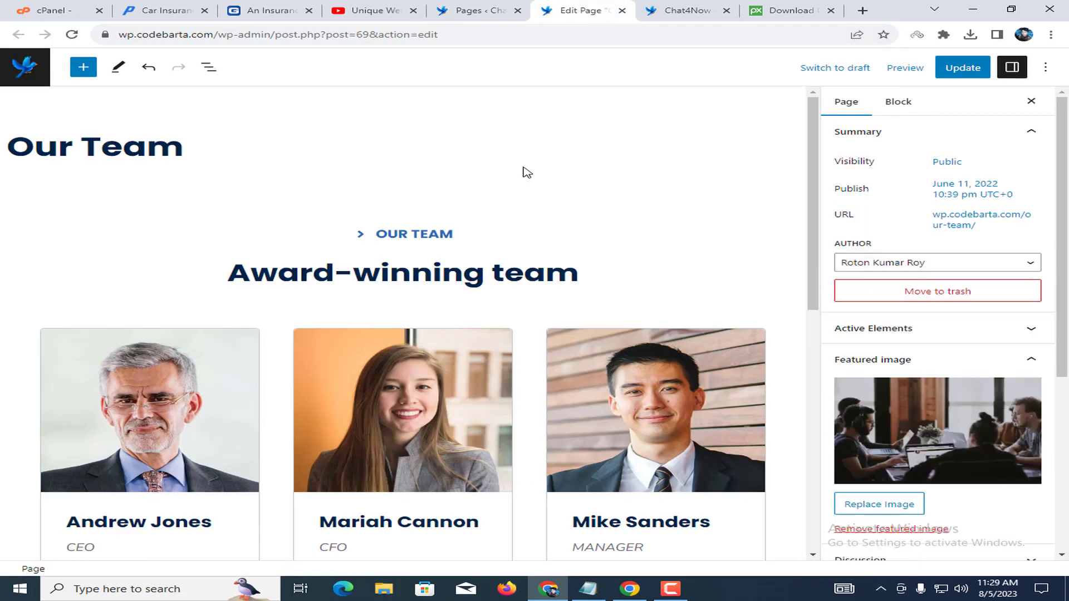
pyautogui.scroll(-10, 501, 287)
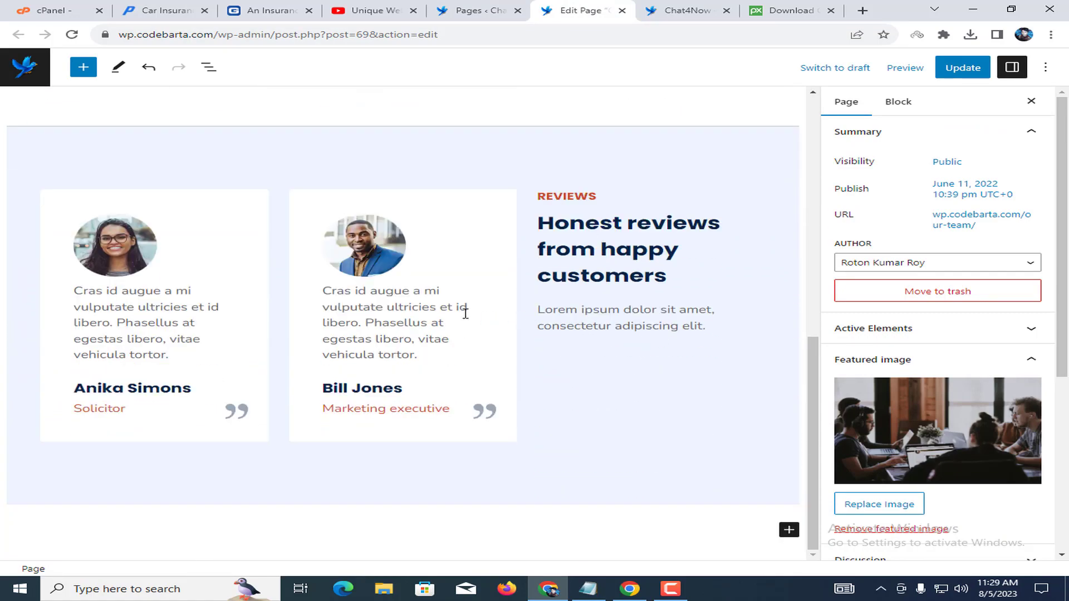
pyautogui.click(622, 11)
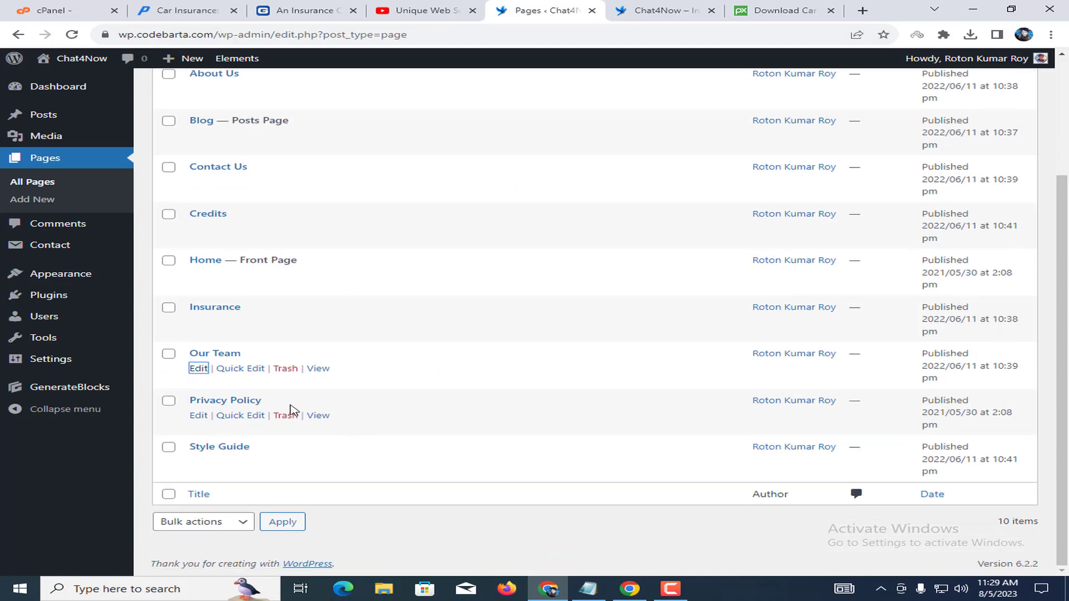
# Open the Style Guide page editor and review its typography, button styles and global colors.
pyautogui.rightClick(200, 463)
pyautogui.click(262, 474)
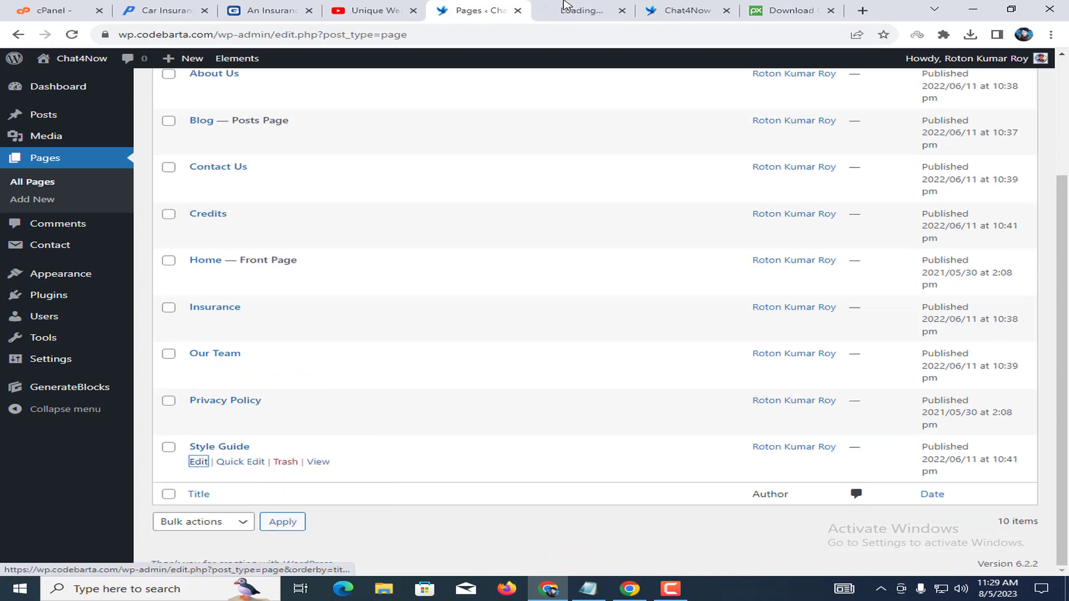
pyautogui.click(565, 7)
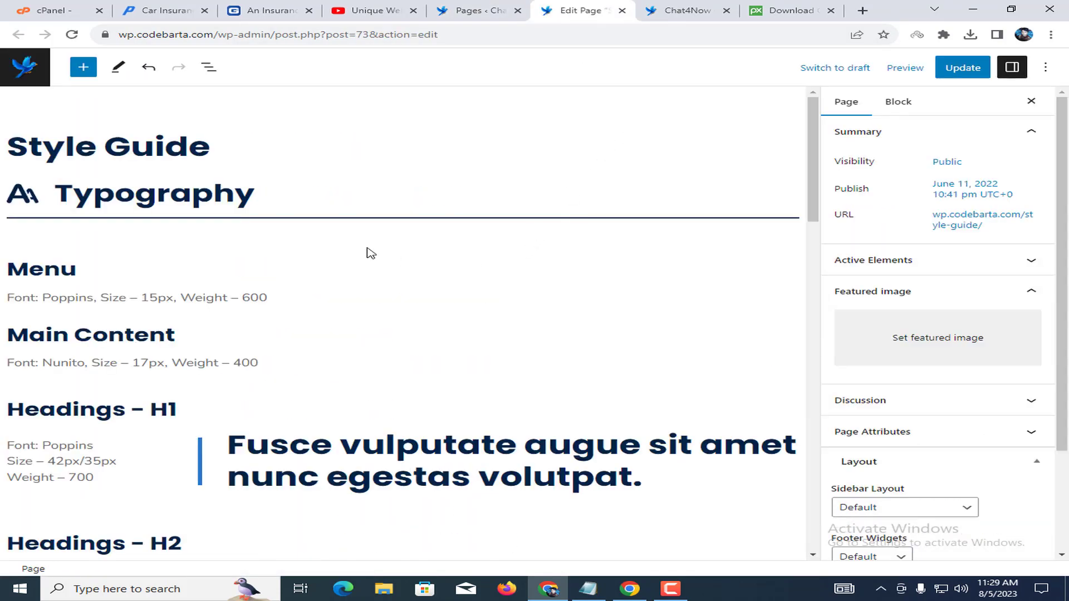
pyautogui.scroll(-15, 252, 300)
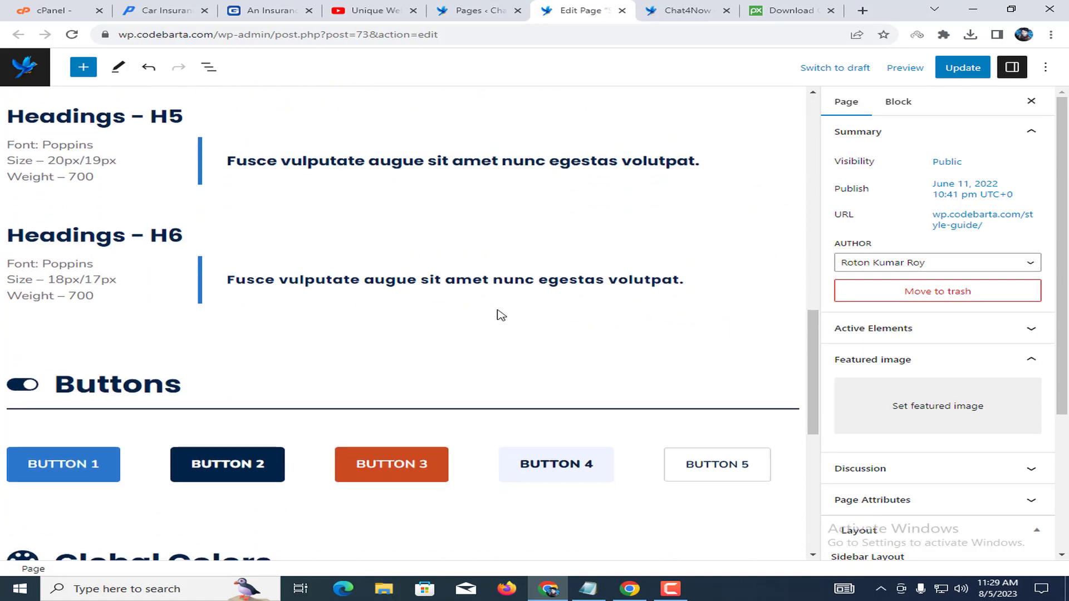
pyautogui.scroll(-5, 375, 241)
pyautogui.scroll(20, 580, 212)
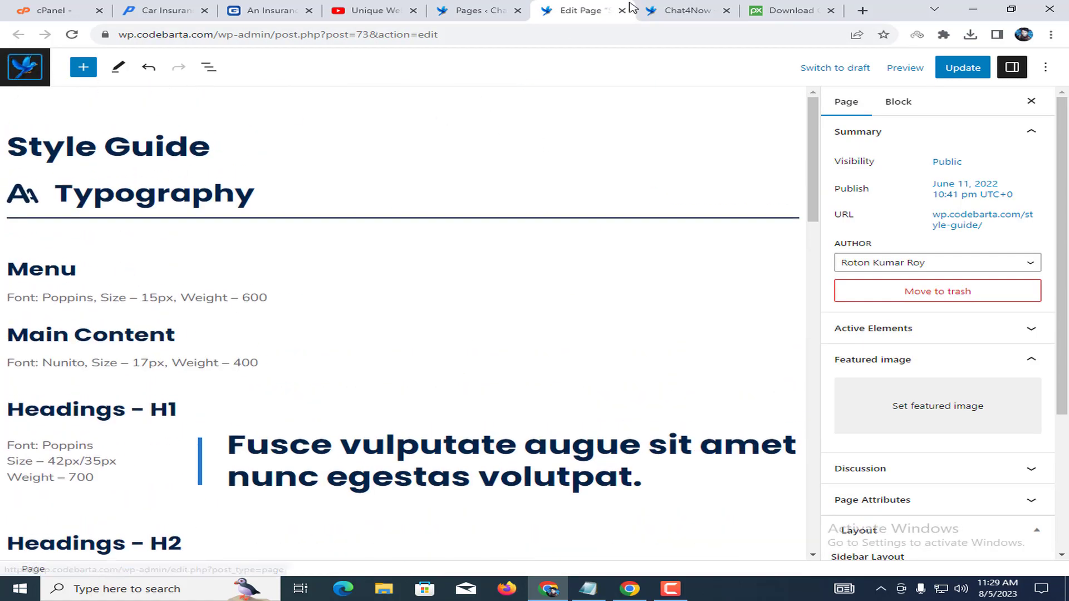
# Reload the live Chat4Now home page, then return to the Pages list.
pyautogui.click(707, 7)
pyautogui.click(96, 99)
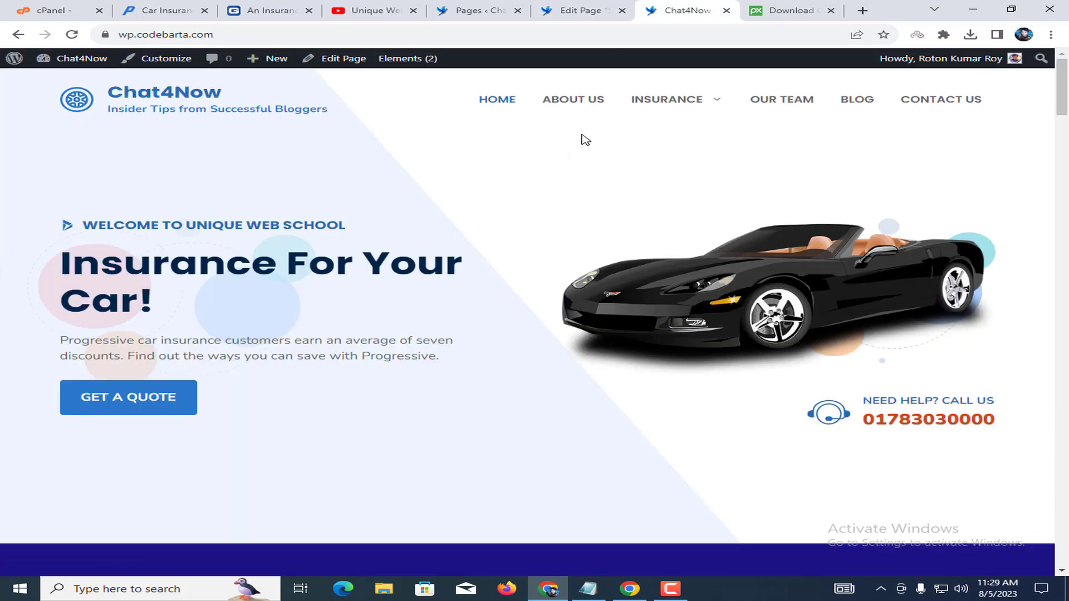
pyautogui.click(496, 6)
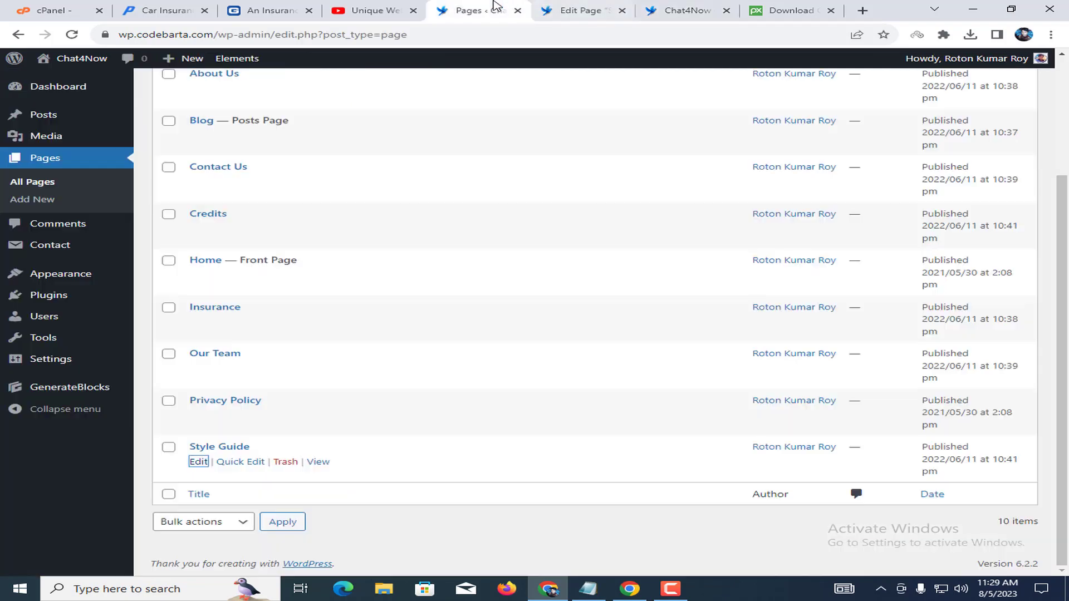
# Load the Main menu (Primary Menu, Off Canvas Menu) in Appearance > Menus.
pyautogui.moveTo(81, 281)
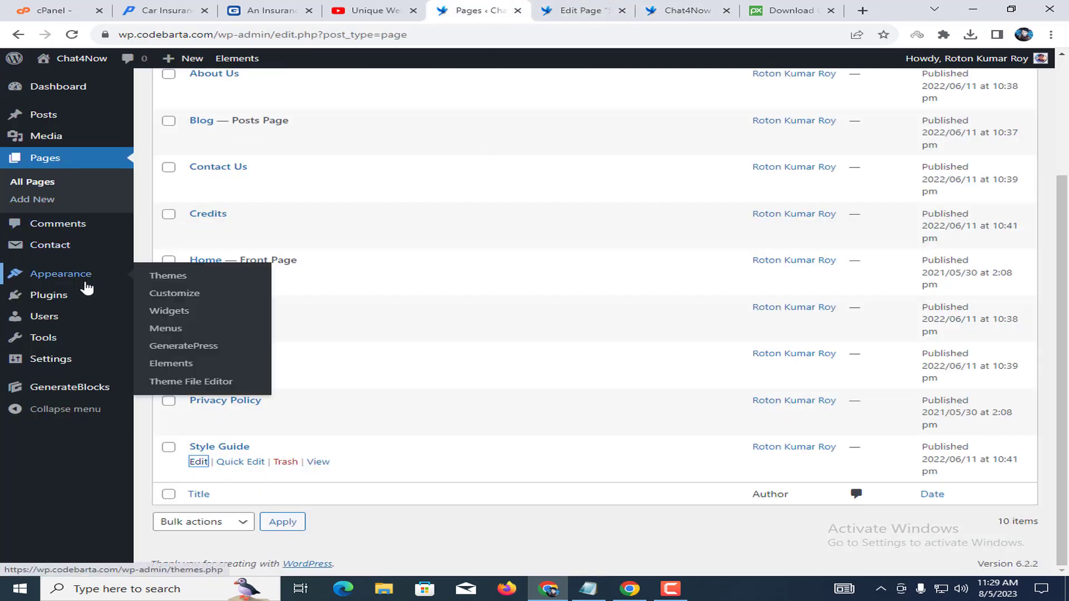
pyautogui.click(167, 330)
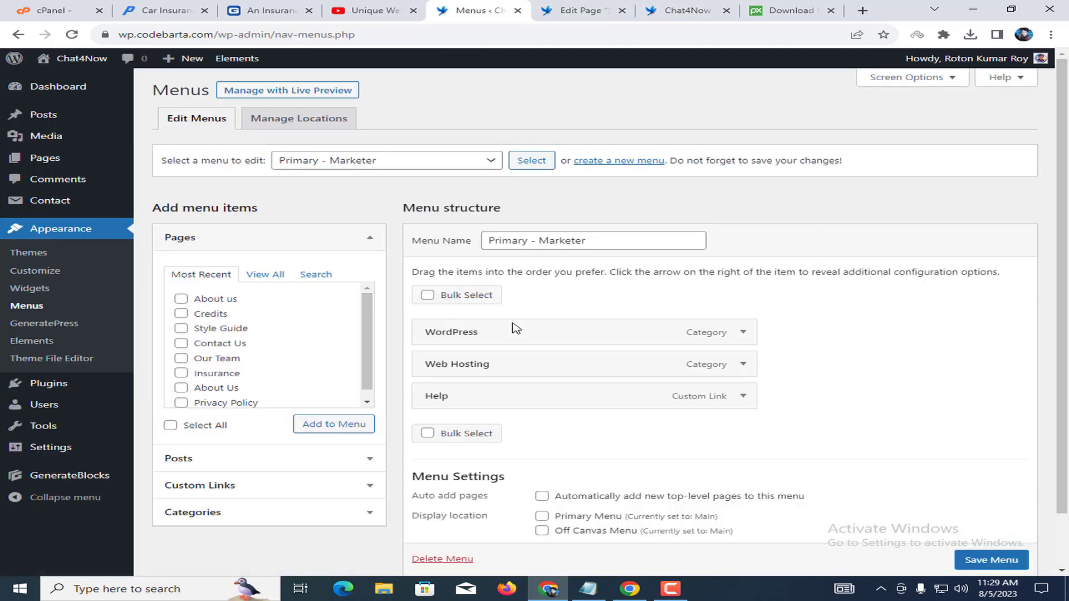
pyautogui.click(434, 161)
pyautogui.click(464, 185)
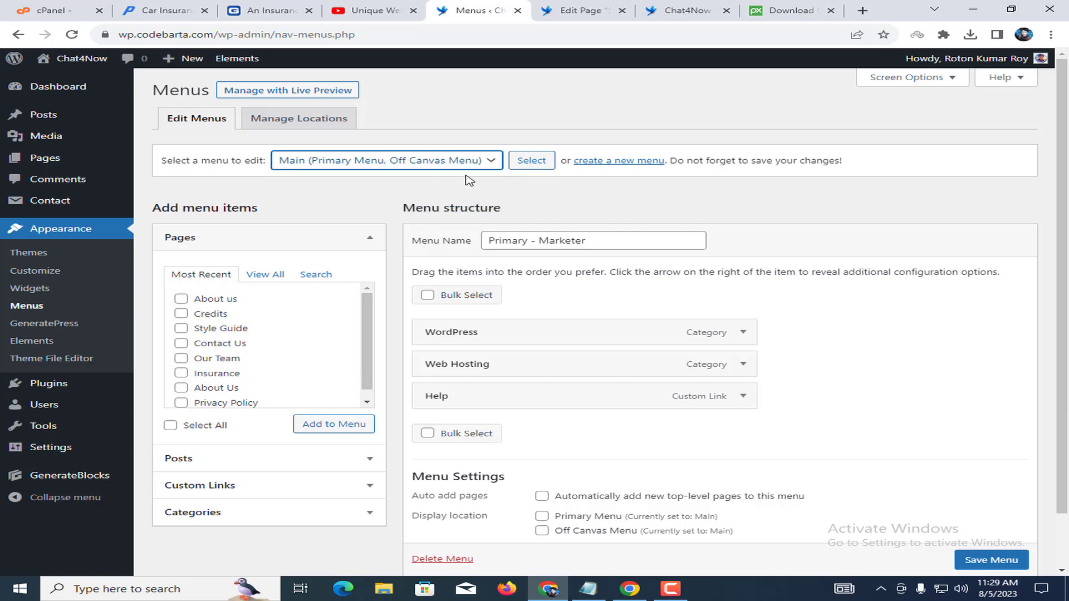
pyautogui.click(526, 161)
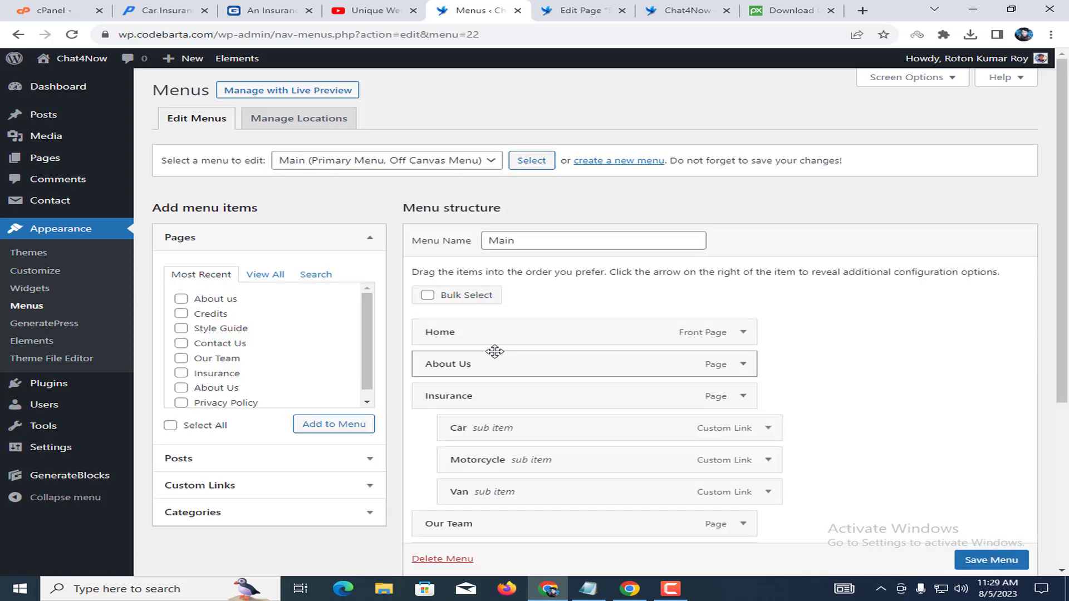
# Check the Main menu items against the live Chat4Now home page navigation.
pyautogui.scroll(-3, 484, 390)
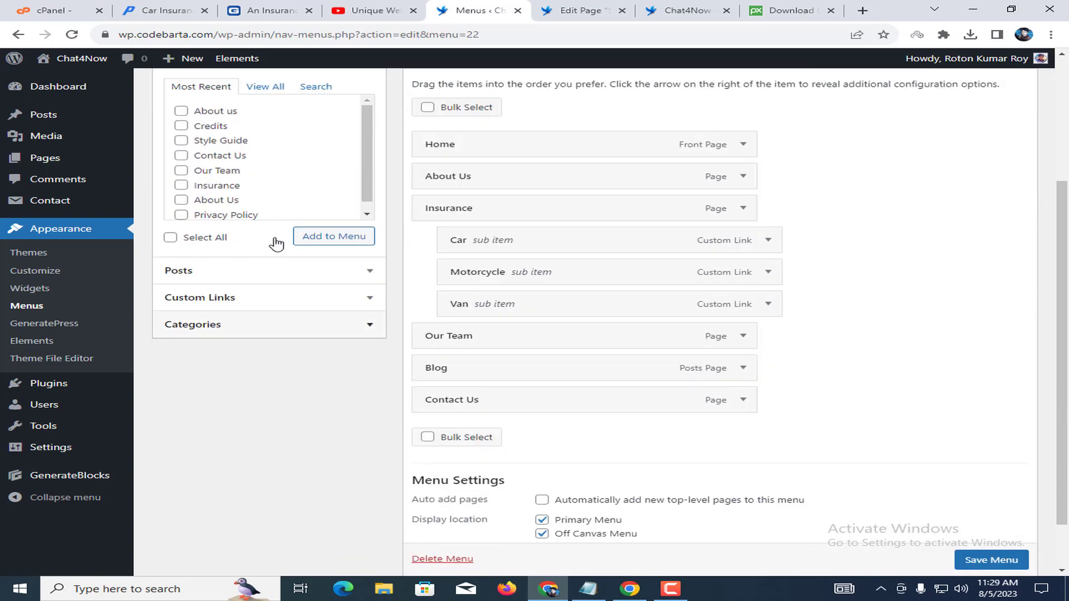
pyautogui.scroll(-1, 635, 444)
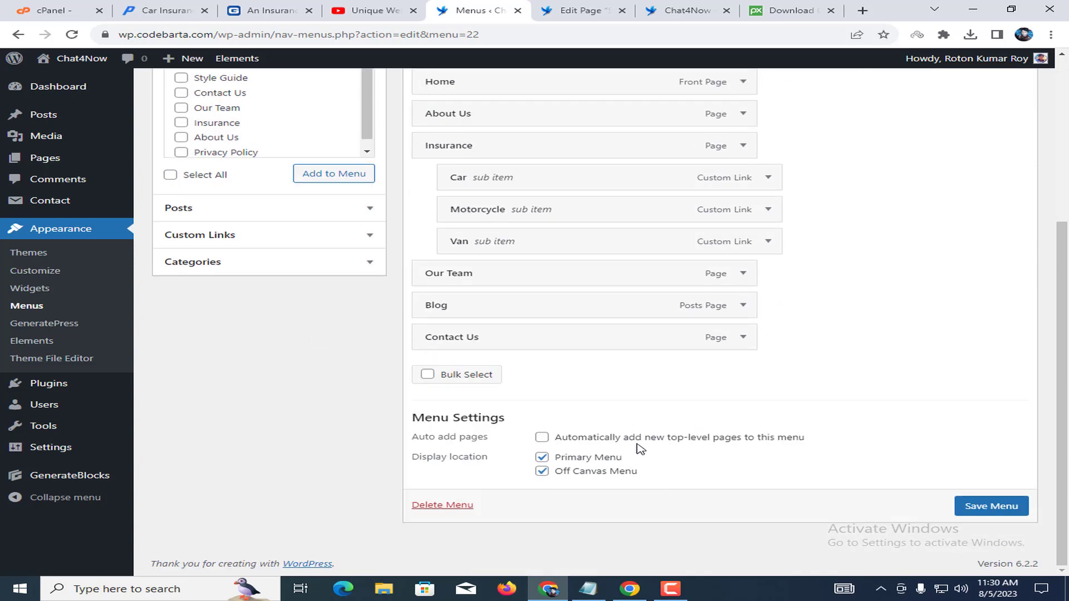
pyautogui.scroll(4, 884, 328)
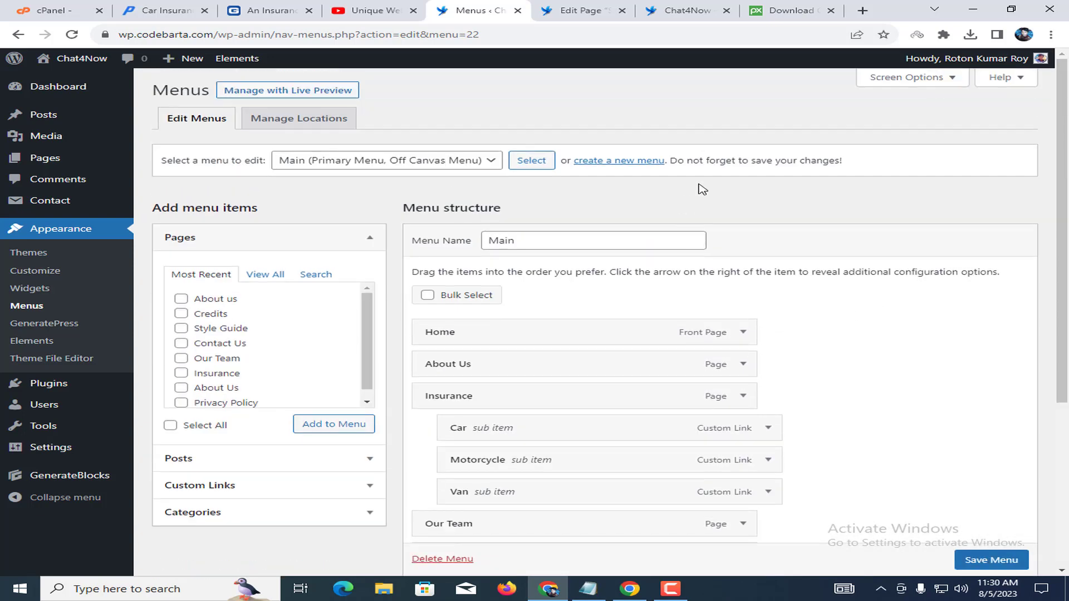
pyautogui.click(686, 10)
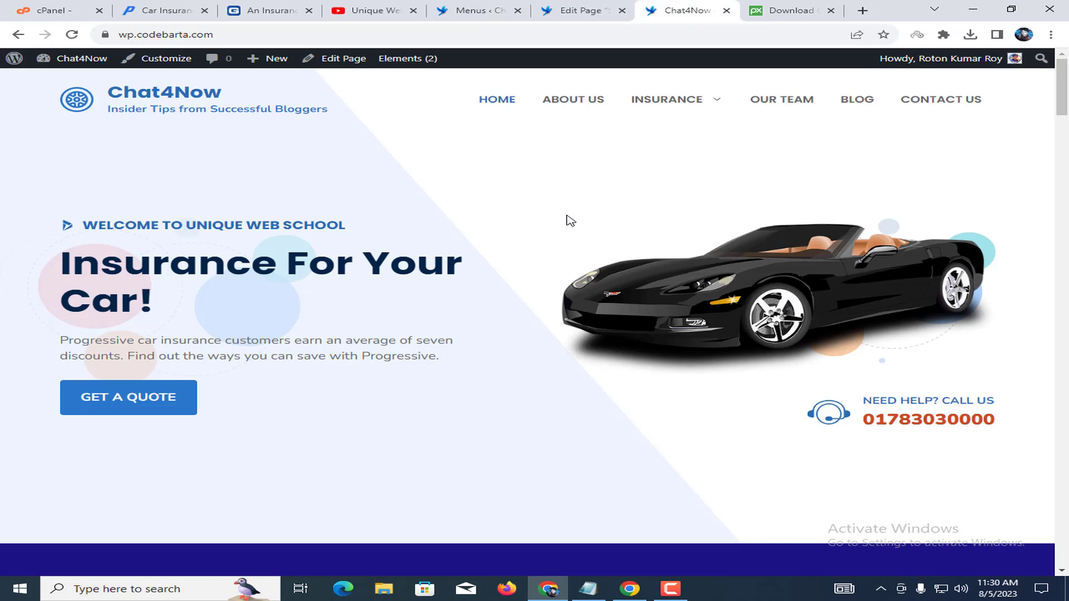